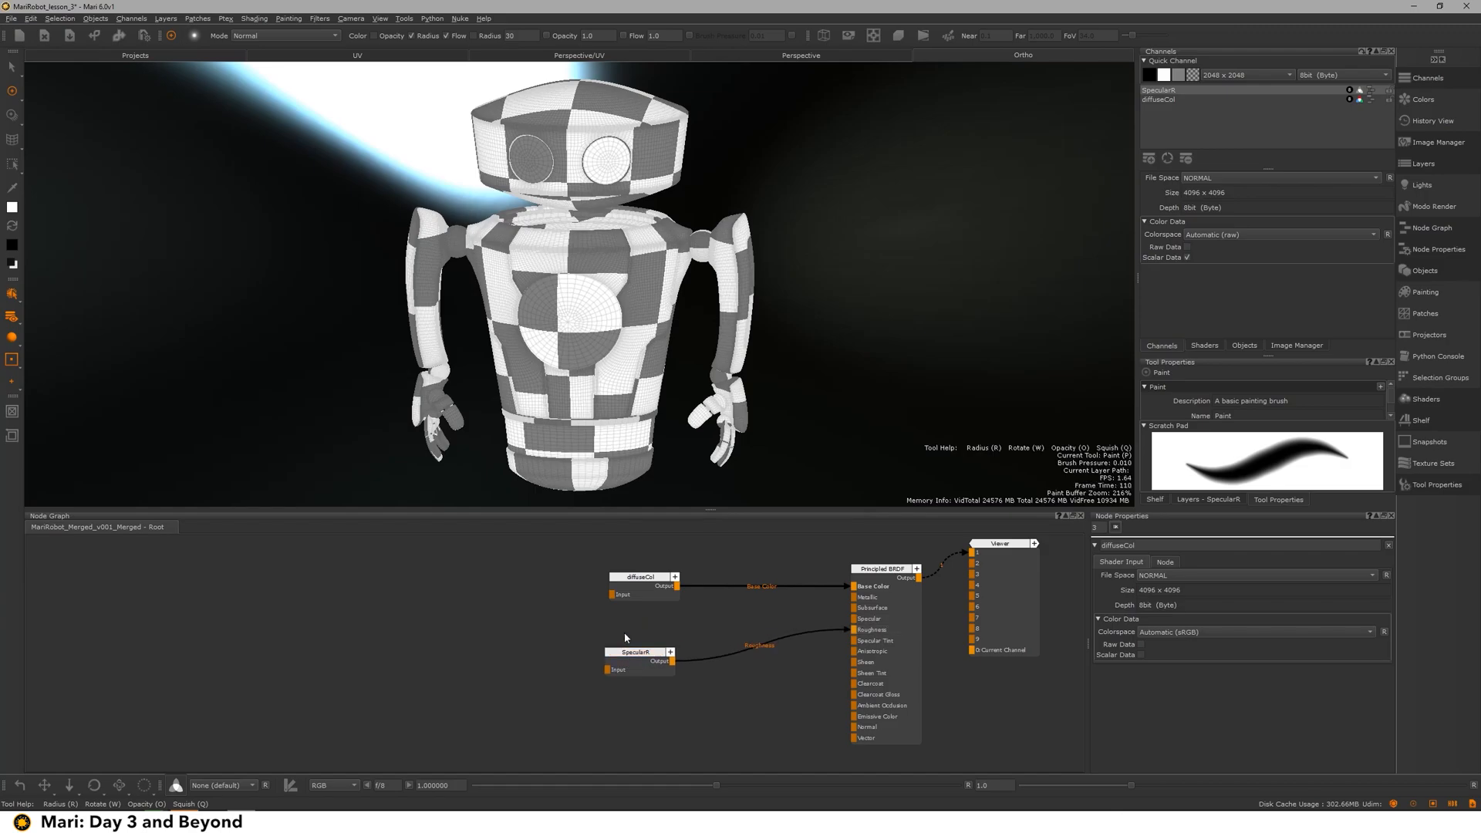
Step: Create a channel named Metallic, place its node between diffuseCol and SpecularR, and connect it to the shader's Metallic input
double_click(706, 340)
text(Metallic)
key(Return)
drag(722, 695, 637, 610)
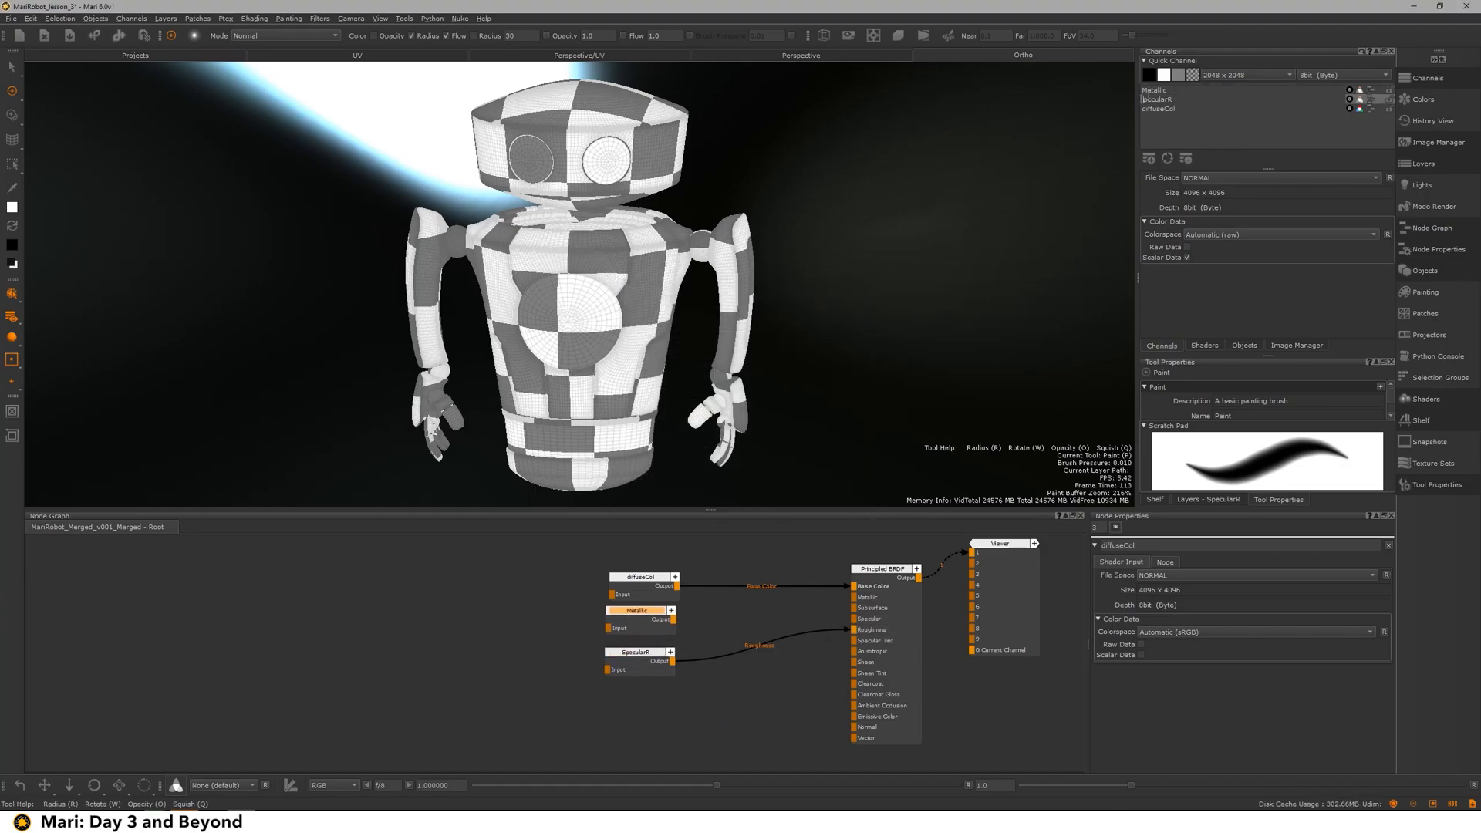
drag(673, 620, 853, 597)
Step: Connect the diffuseCol, metallic and specularR channels to the new Principled BRDF node's Base Color, Metallic and Roughness inputs
middle_drag(651, 668, 703, 627)
key(Tab)
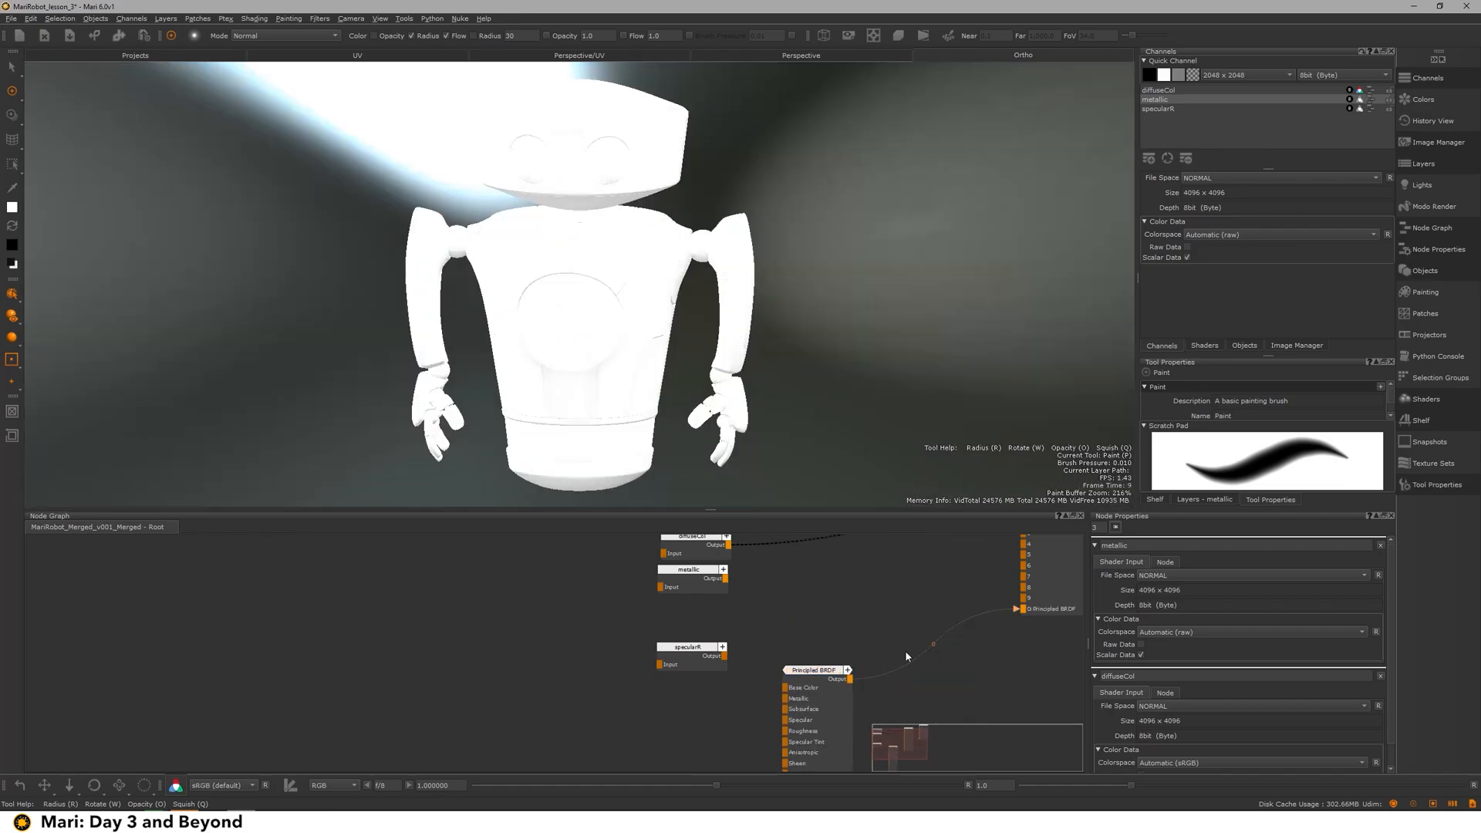
middle_drag(906, 653, 883, 718)
drag(795, 736, 907, 618)
drag(705, 610, 876, 636)
drag(702, 645, 876, 646)
drag(701, 722, 876, 679)
drag(906, 618, 906, 589)
Step: Add a 4096 x 4096, 8bit channel named normal below the specularR node
middle_drag(740, 694, 754, 621)
key(Tab)
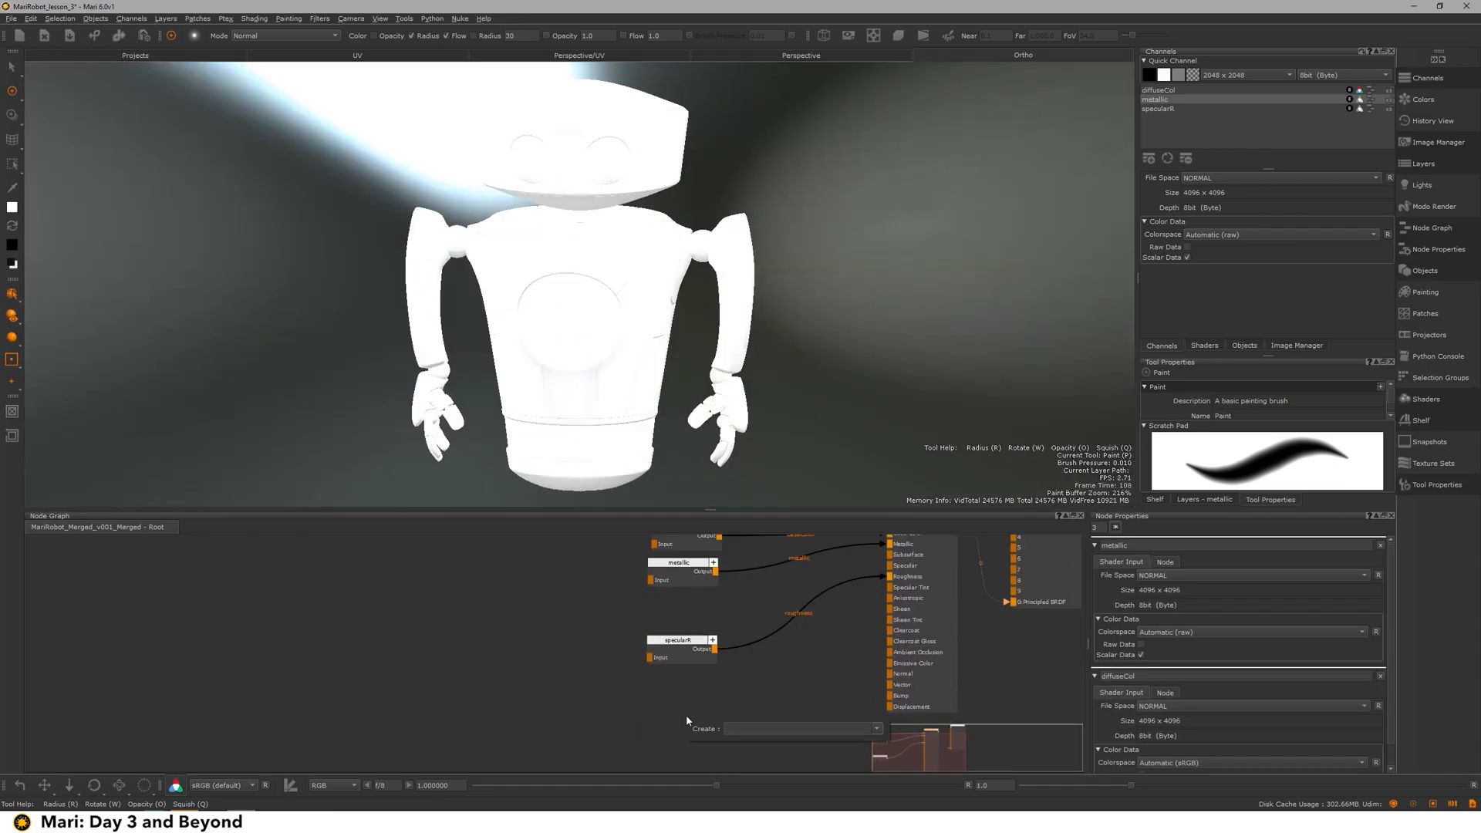
key(Return)
drag(705, 341, 639, 336)
text(noraml)
key(BackSpace)
key(BackSpace)
key(BackSpace)
text(mal)
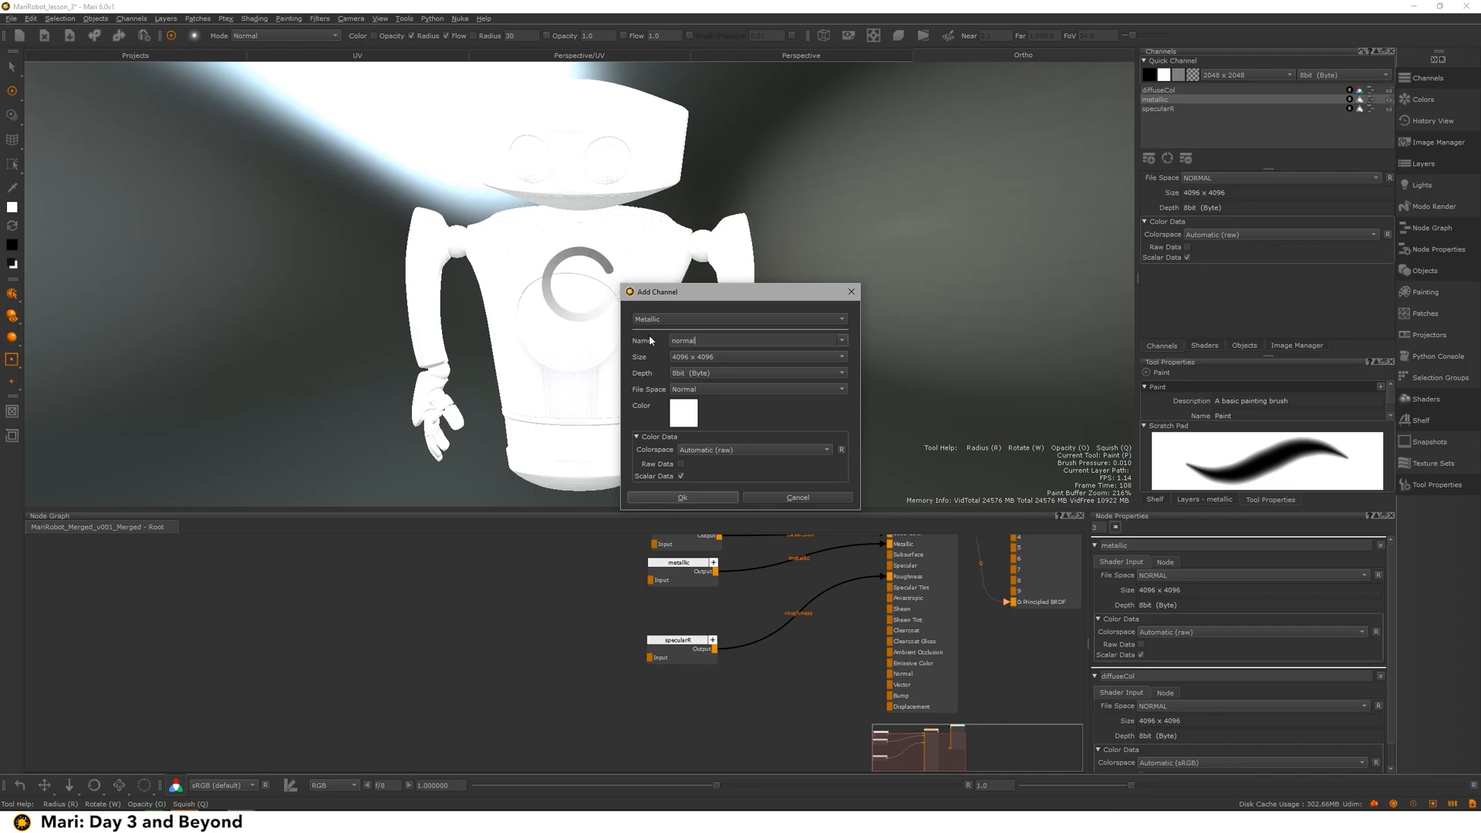
key(Return)
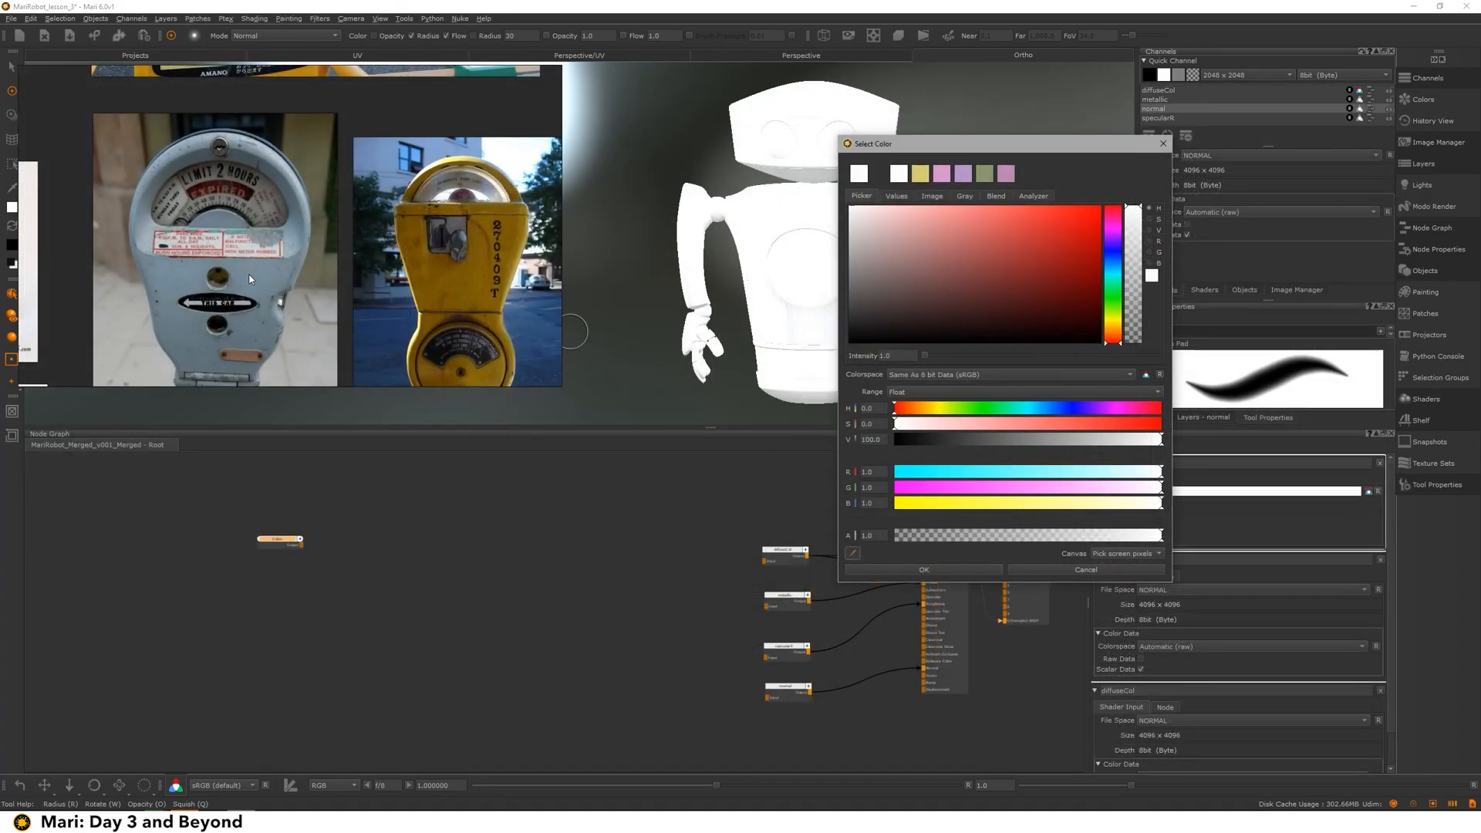
Step: Sample the blue-grey parking meter paint from the reference for the Color node and connect it to the diffuseCol channel
click(249, 275)
click(920, 569)
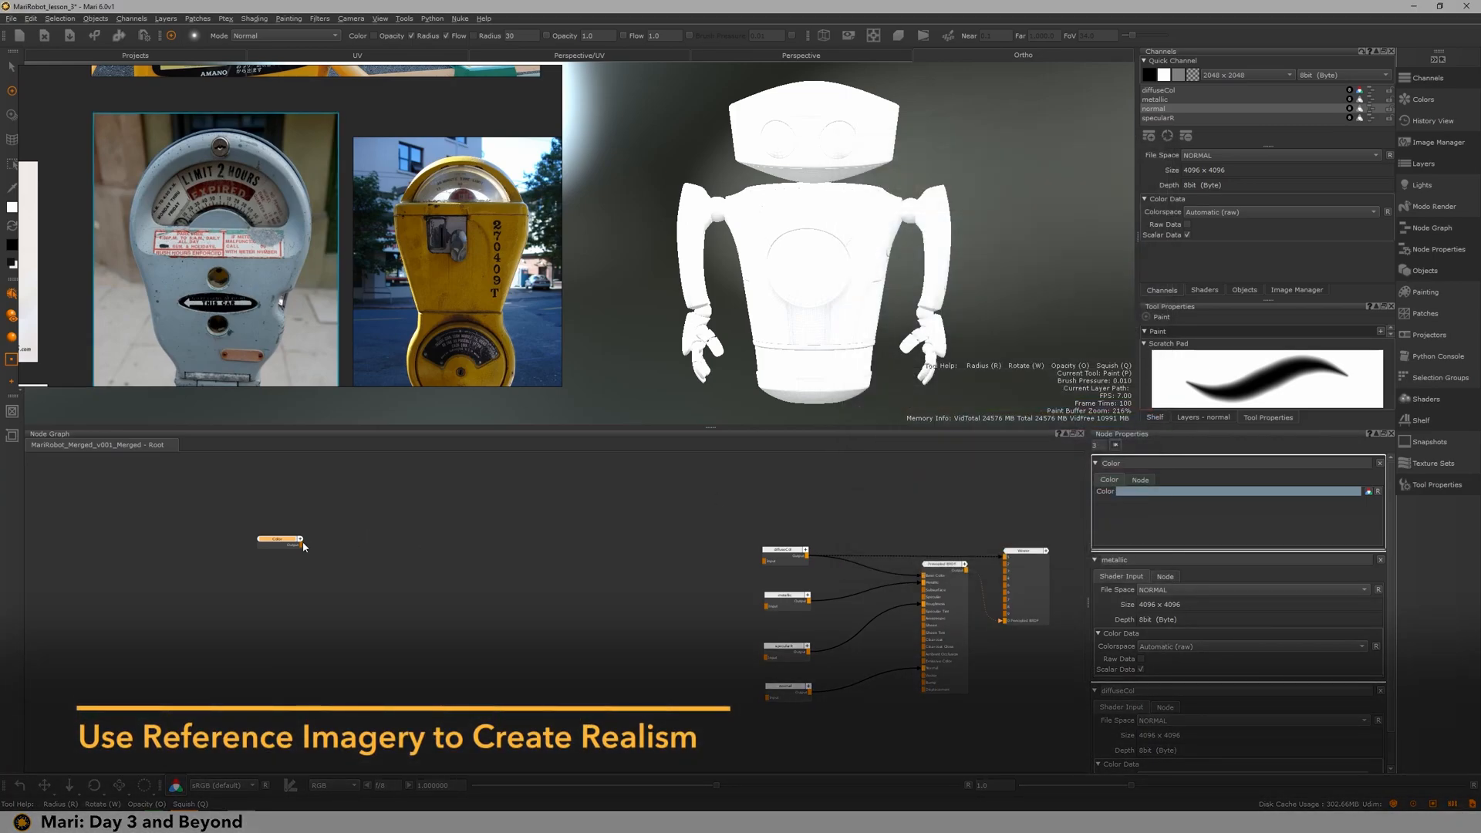
drag(473, 571, 765, 561)
drag(279, 549, 279, 563)
Step: Create a Constant node with value 0.0, connect it to the metallic channel and align it under the Color node
click(286, 602)
key(Tab)
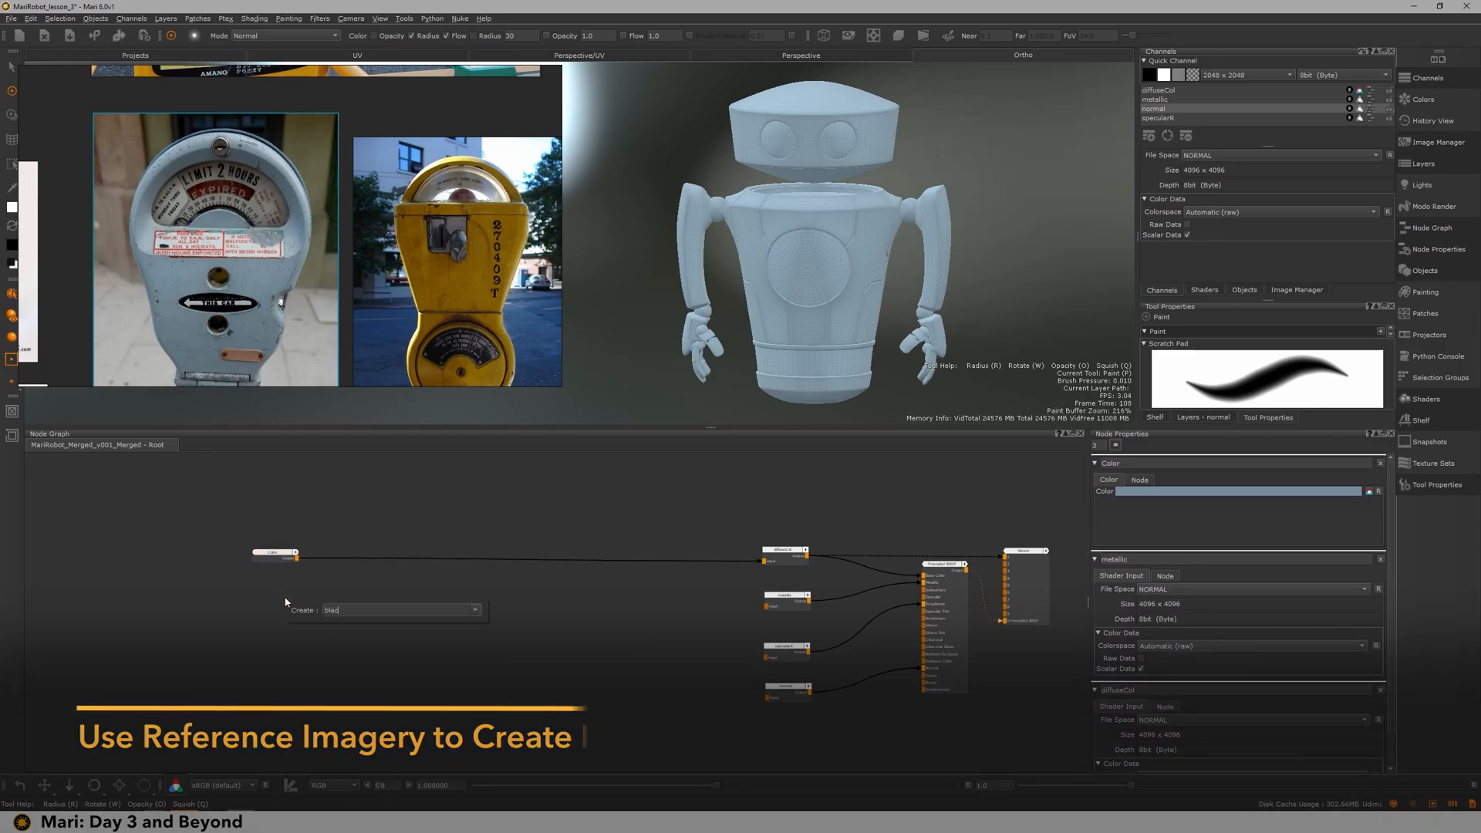
text(constant)
key(Return)
double_click(300, 608)
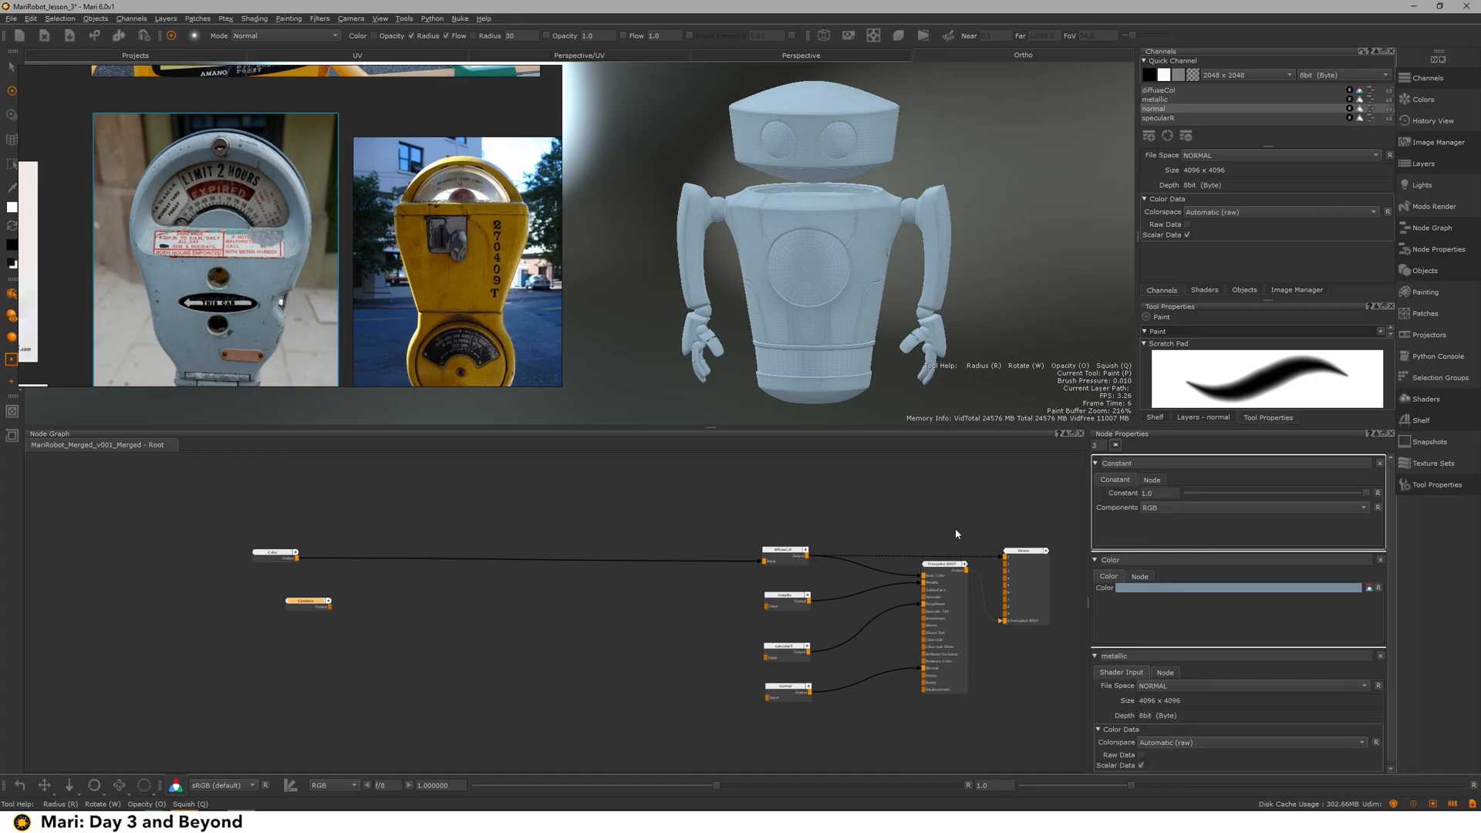
drag(1102, 483, 1080, 486)
drag(331, 611, 768, 606)
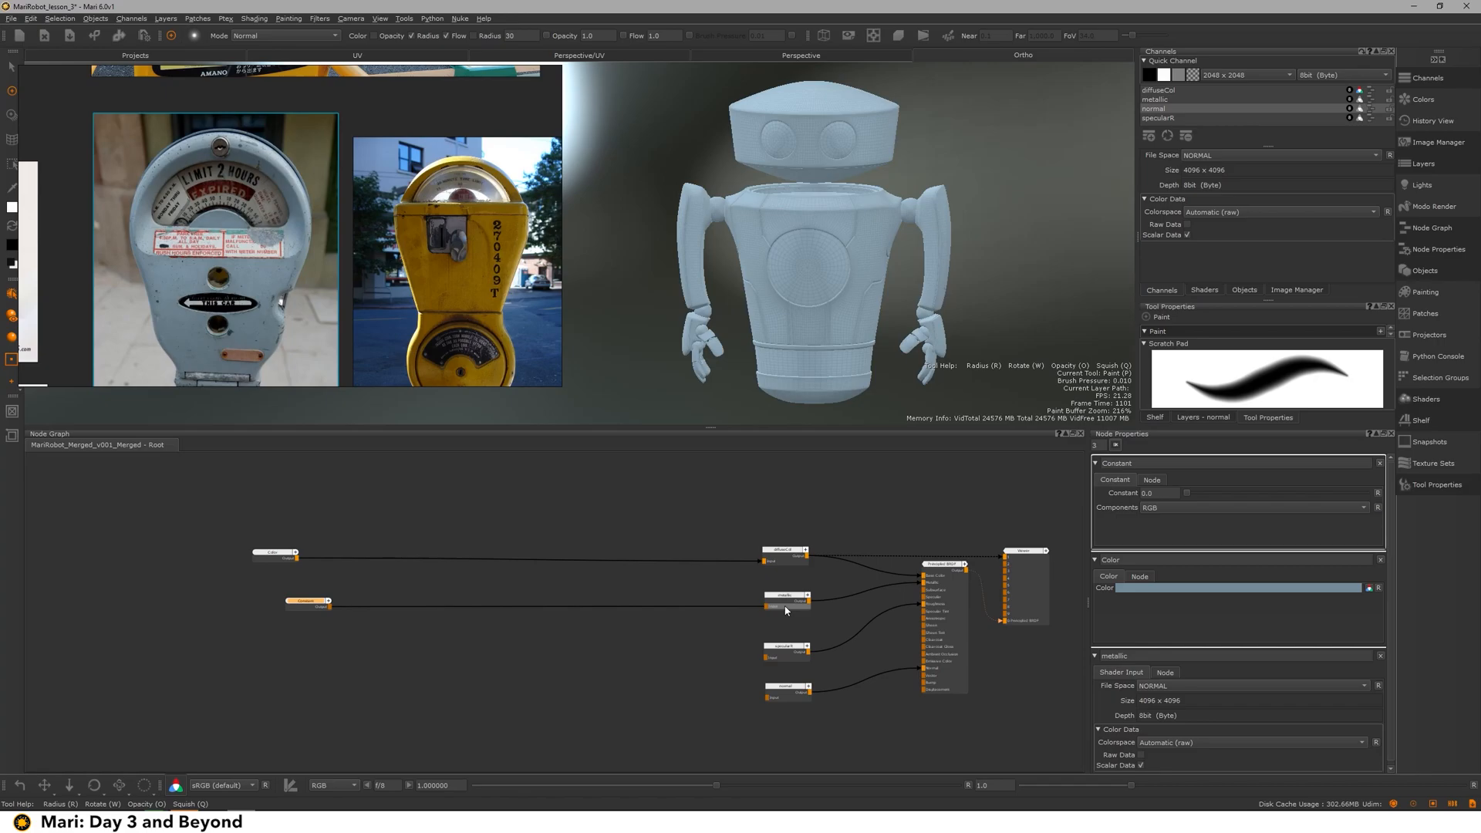
drag(295, 605, 258, 601)
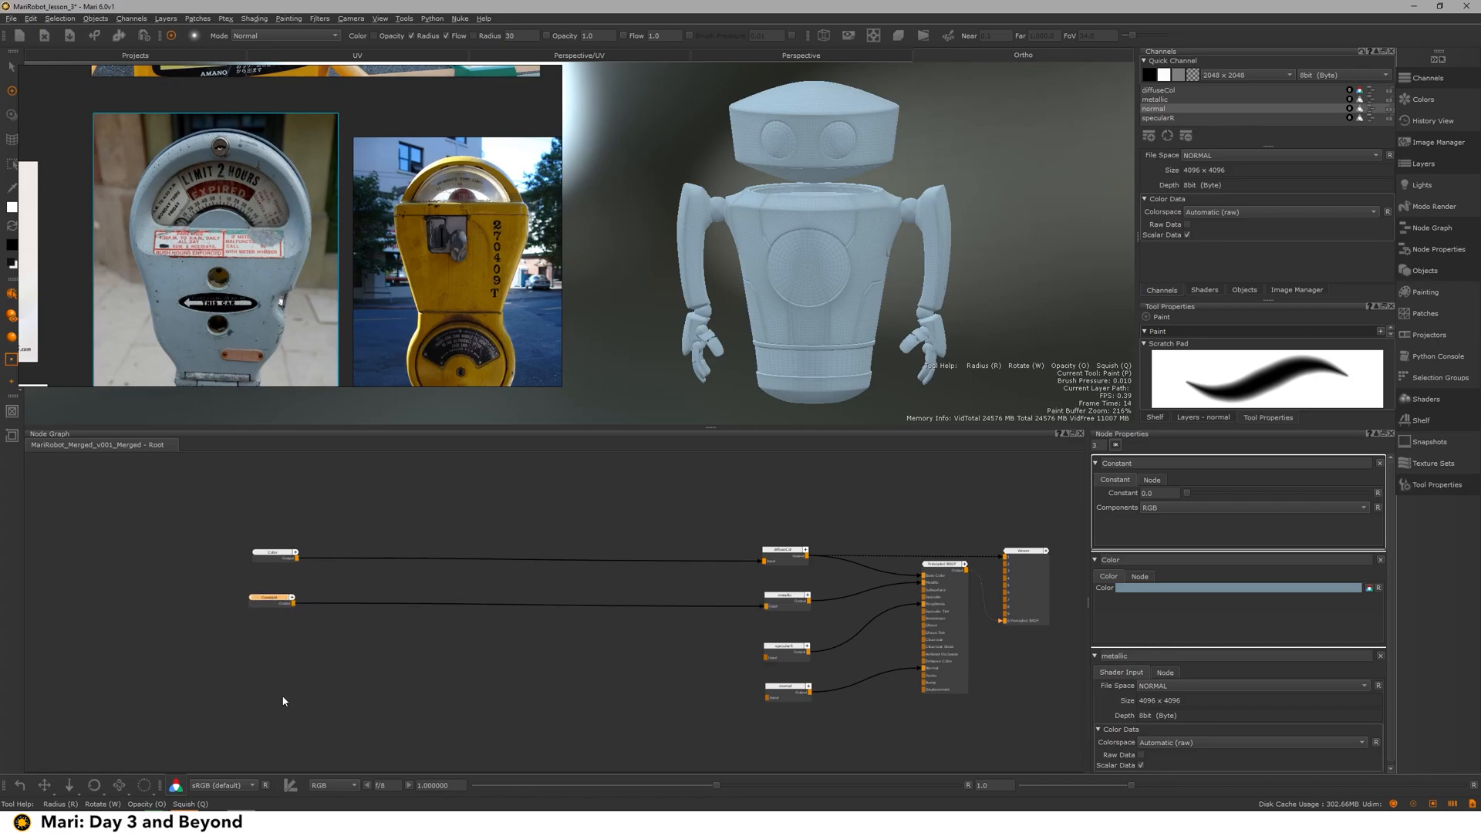
Step: Create a second Constant node below the first one and set its value to 0.9
alt+drag(640, 331, 743, 313)
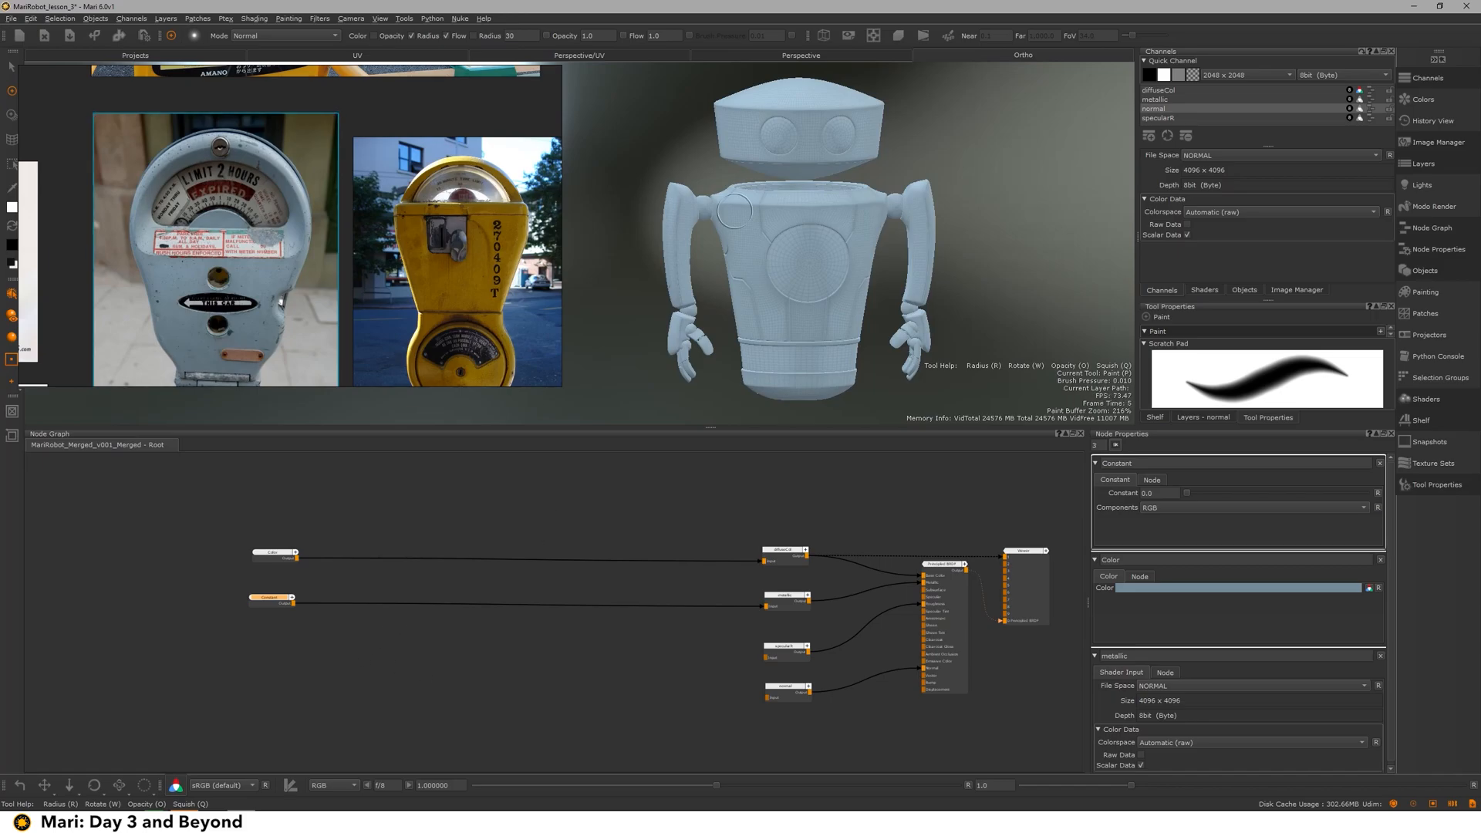
click(326, 678)
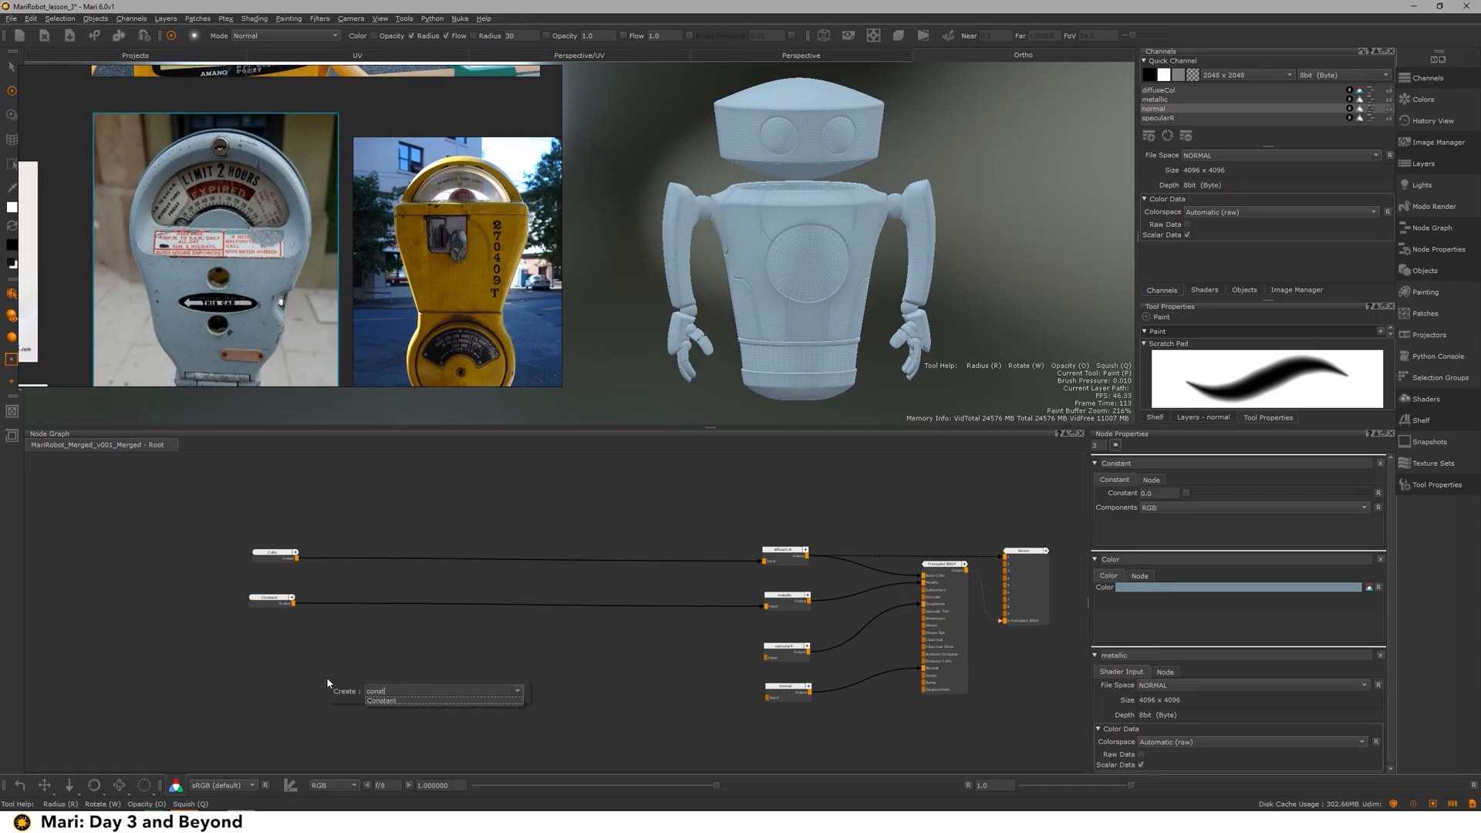
key(ctrl+v)
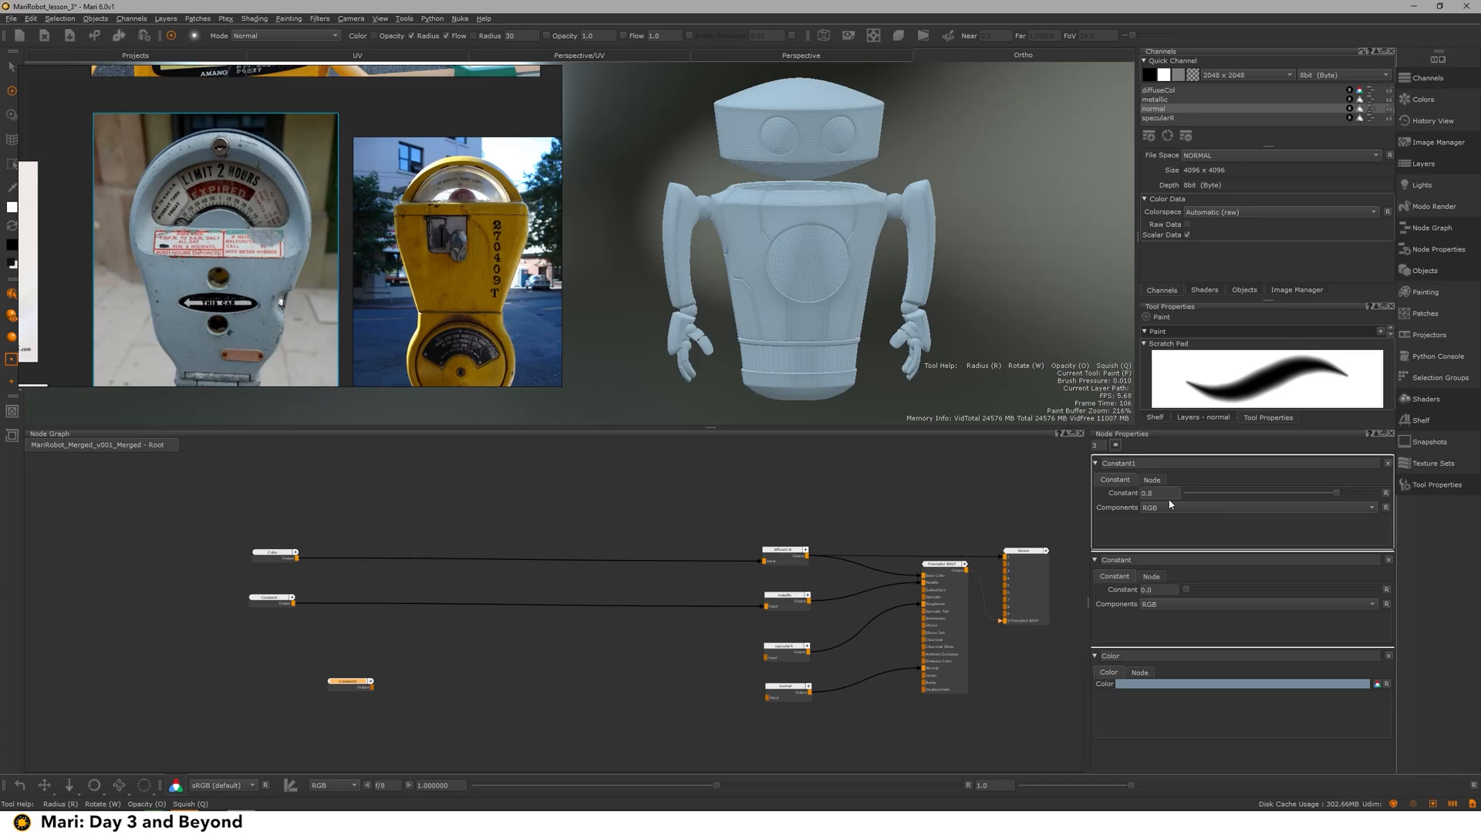
key(BackSpace)
text(9)
key(Return)
Step: Connect the second Constant node to the specularR channel and lower its value to about 0.534
drag(373, 686, 767, 657)
click(330, 681)
drag(331, 682, 273, 653)
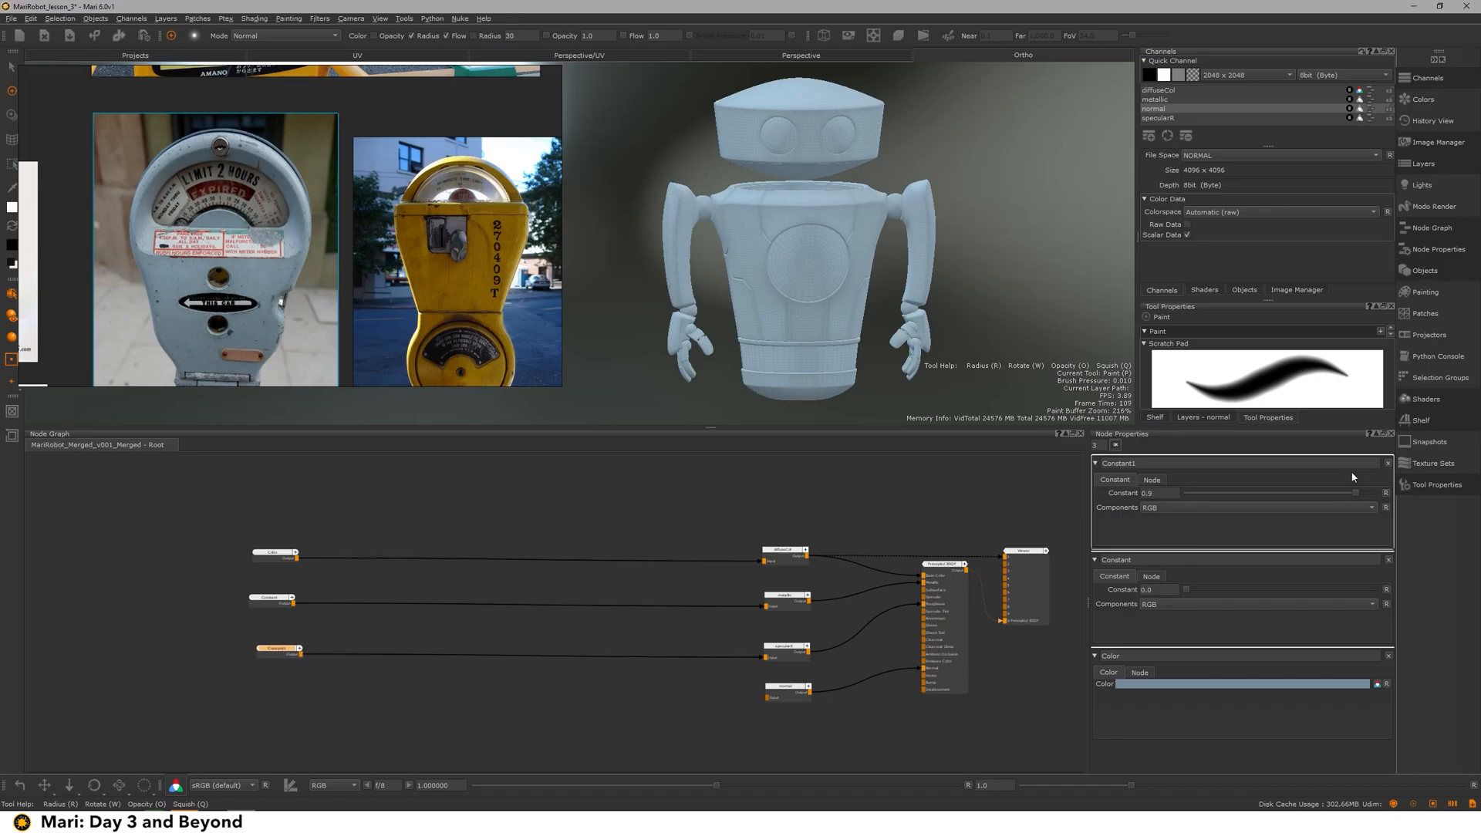
drag(1354, 493, 1296, 492)
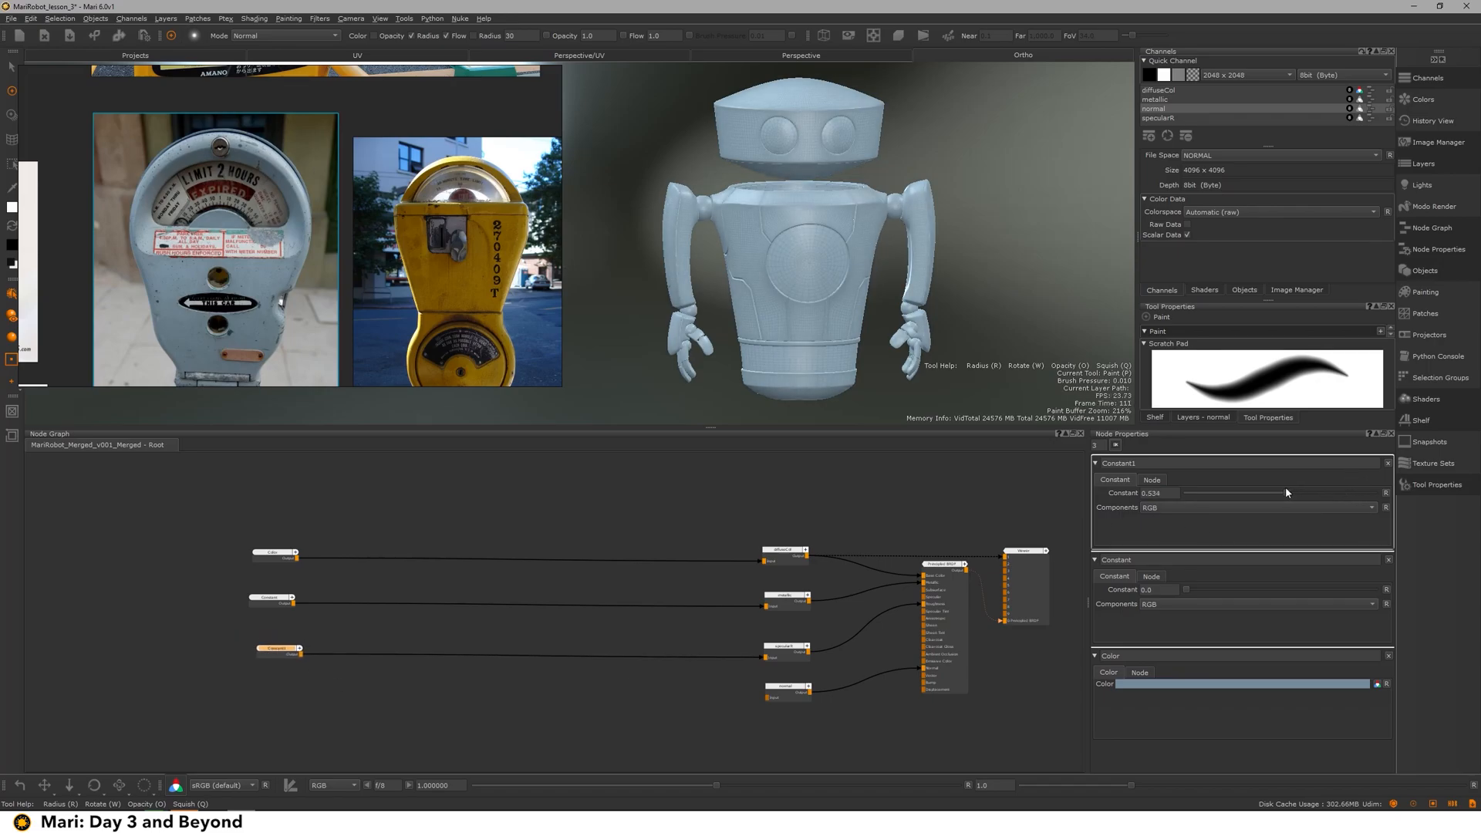
mouse_move(880, 228)
alt+mouse_down()
mouse_move(902, 224)
mouse_move(862, 219)
alt+mouse_up()
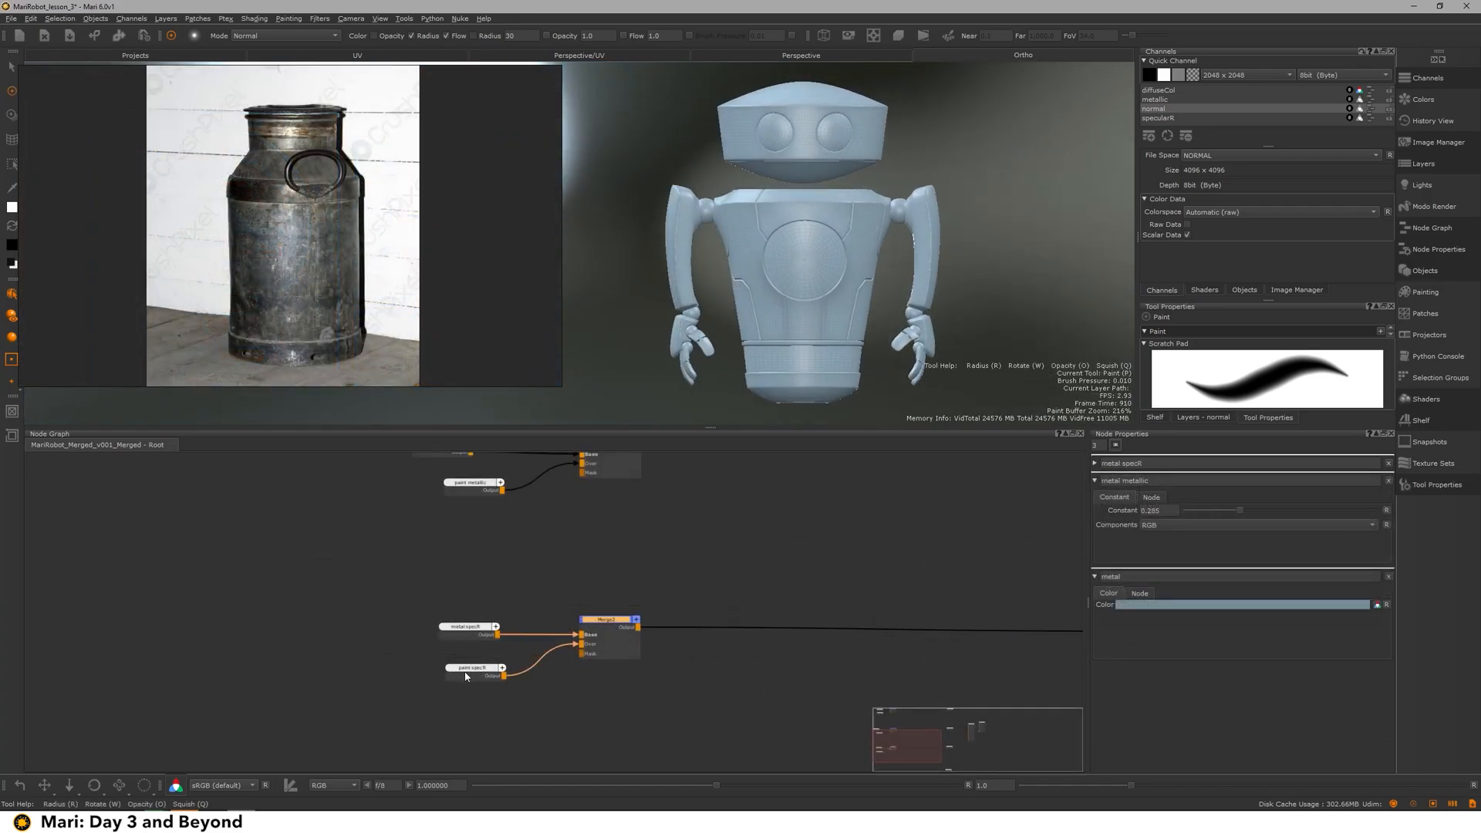
Step: Reposition the paint specR node beneath the metal specR node
drag(465, 677, 460, 688)
click(468, 628)
Step: Create a Backdrop node in the empty area beside the merge networks and enlarge it to hold several nodes
middle_drag(601, 735, 476, 599)
scroll(615, 691, down, 3)
scroll(476, 598, down, 3)
middle_drag(278, 511, 460, 616)
click(460, 616)
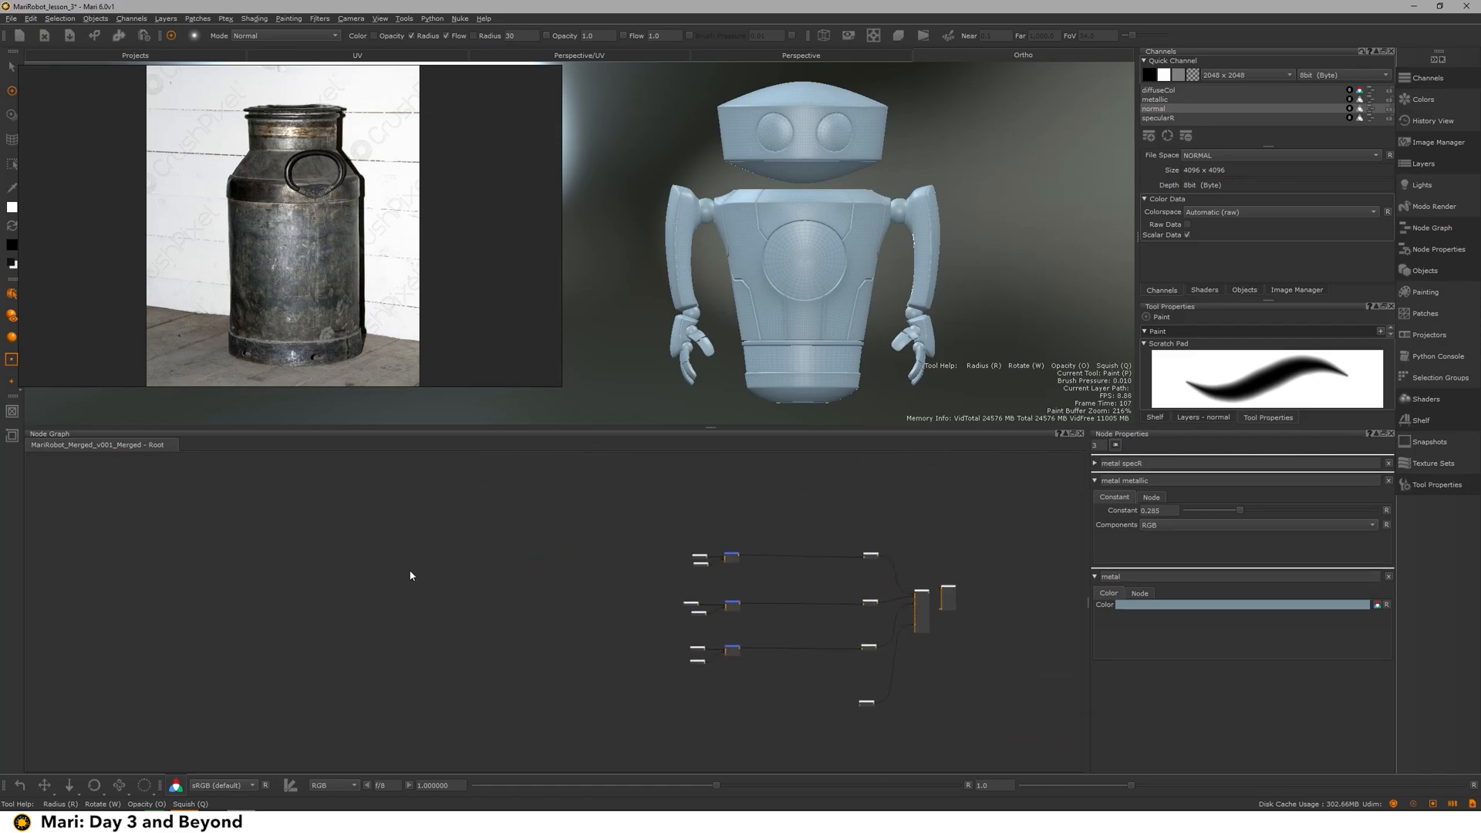
middle_drag(837, 598, 564, 506)
middle_drag(145, 591, 396, 635)
key(Tab)
text(bac)
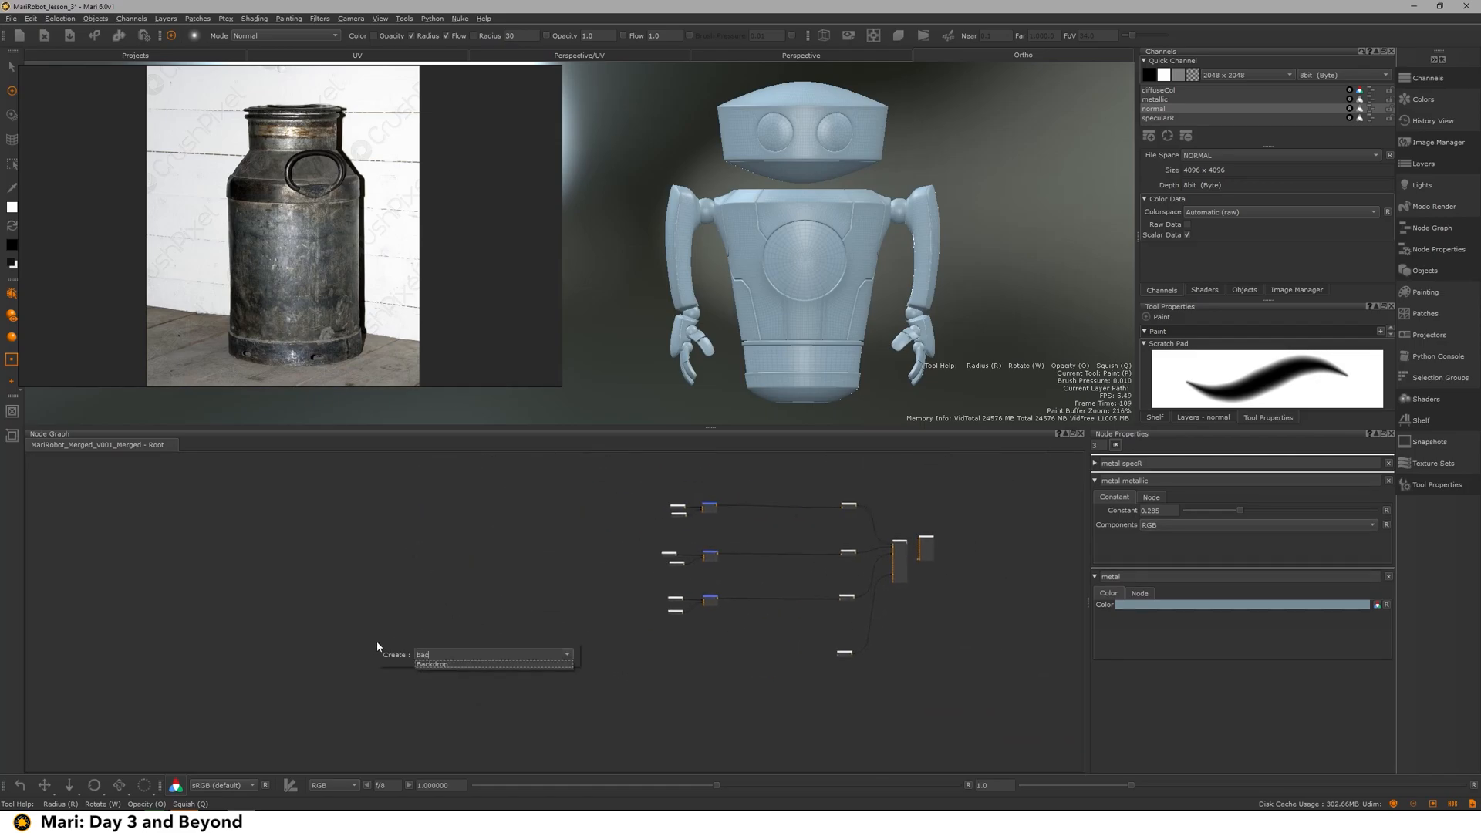
key(Return)
scroll(377, 641, up, 3)
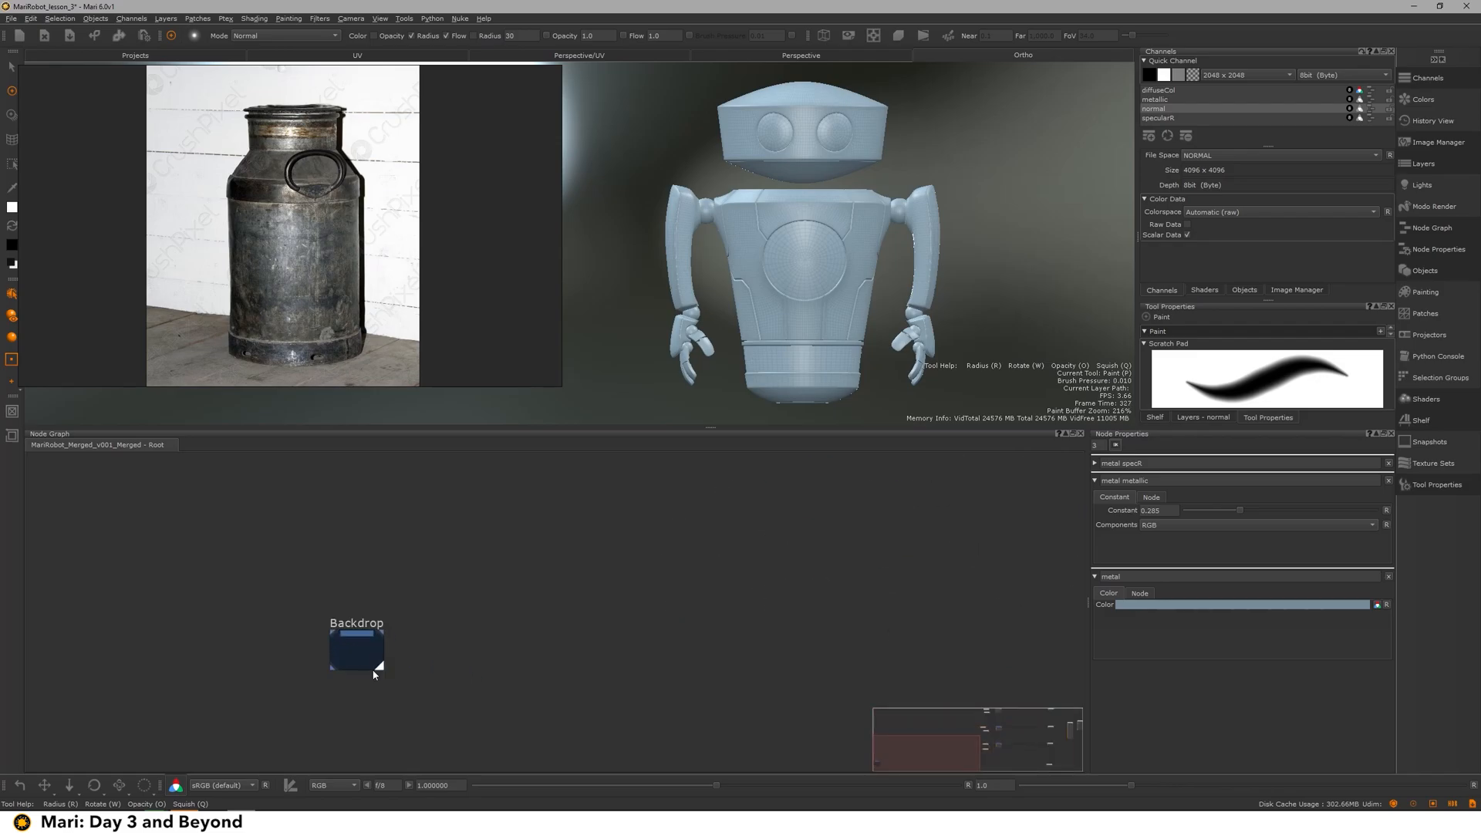
drag(381, 673, 723, 755)
Step: Rename the backdrop as paint mask
click(399, 634)
double_click(399, 636)
text(paint mask)
key(Return)
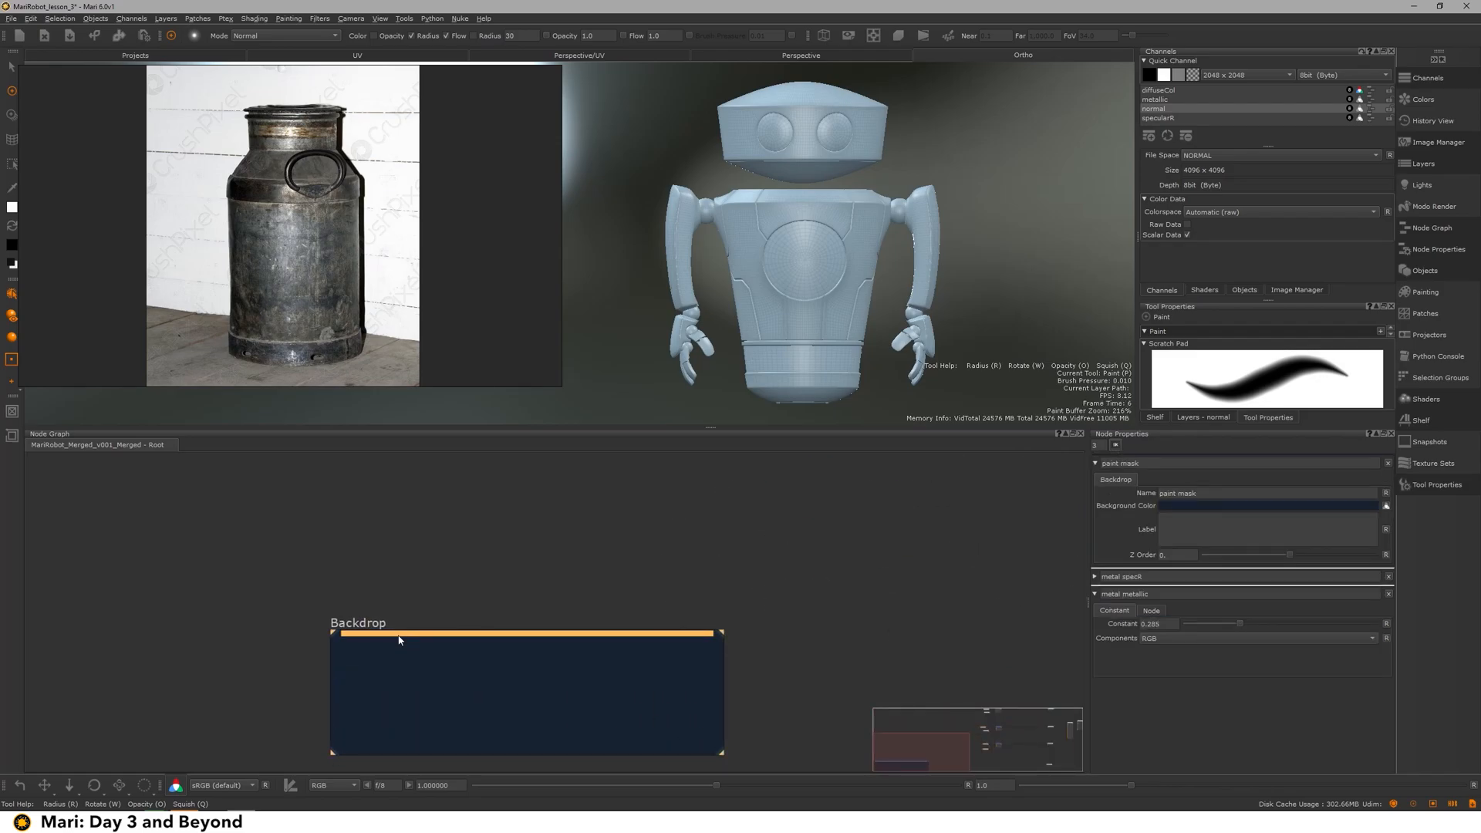
click(836, 620)
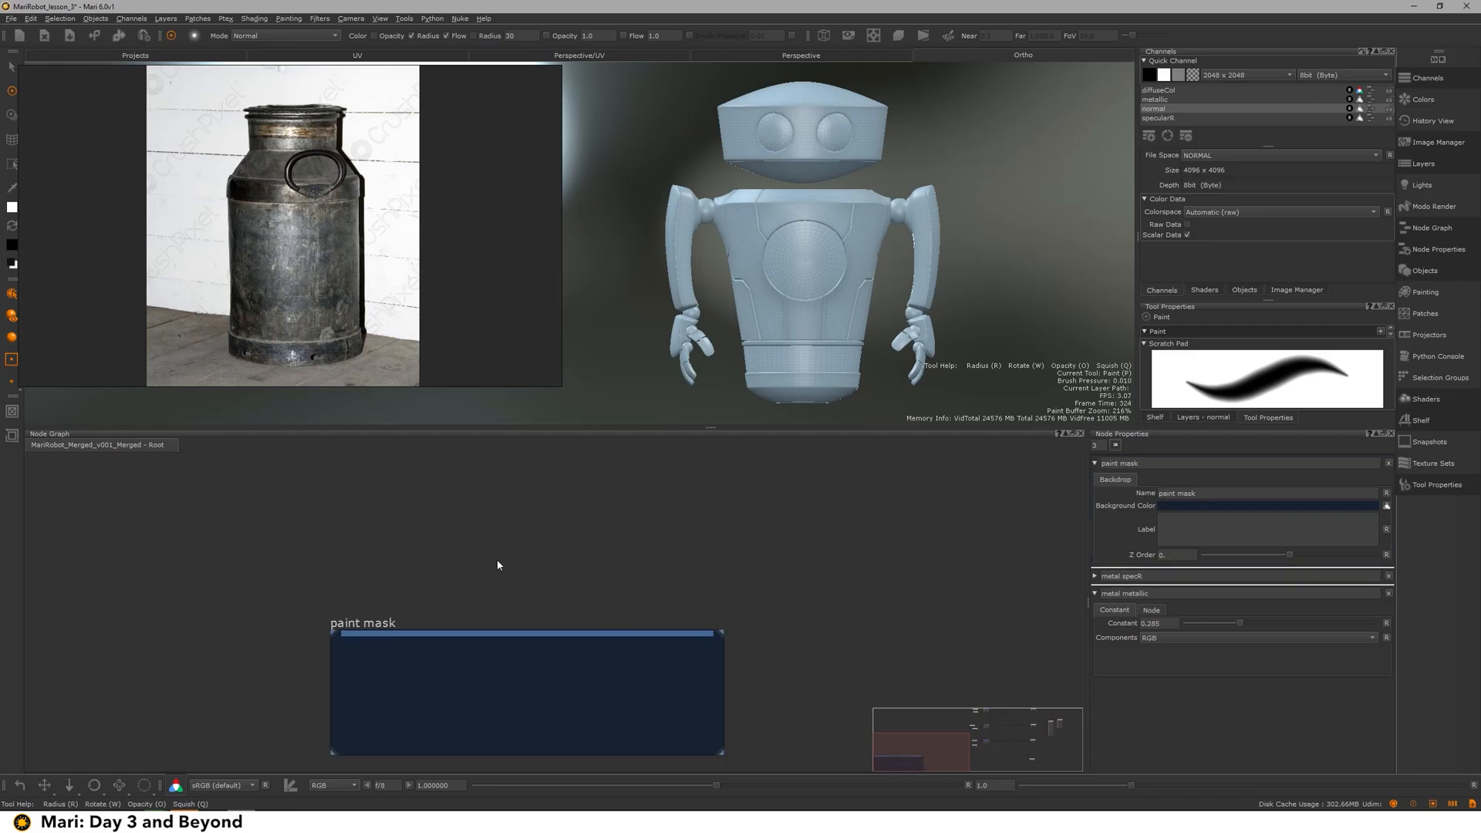
Step: Add a black 4096 x 4096, 8bit Paint node with scalar data for the paint mask backdrop
middle_drag(356, 683, 411, 598)
key(p)
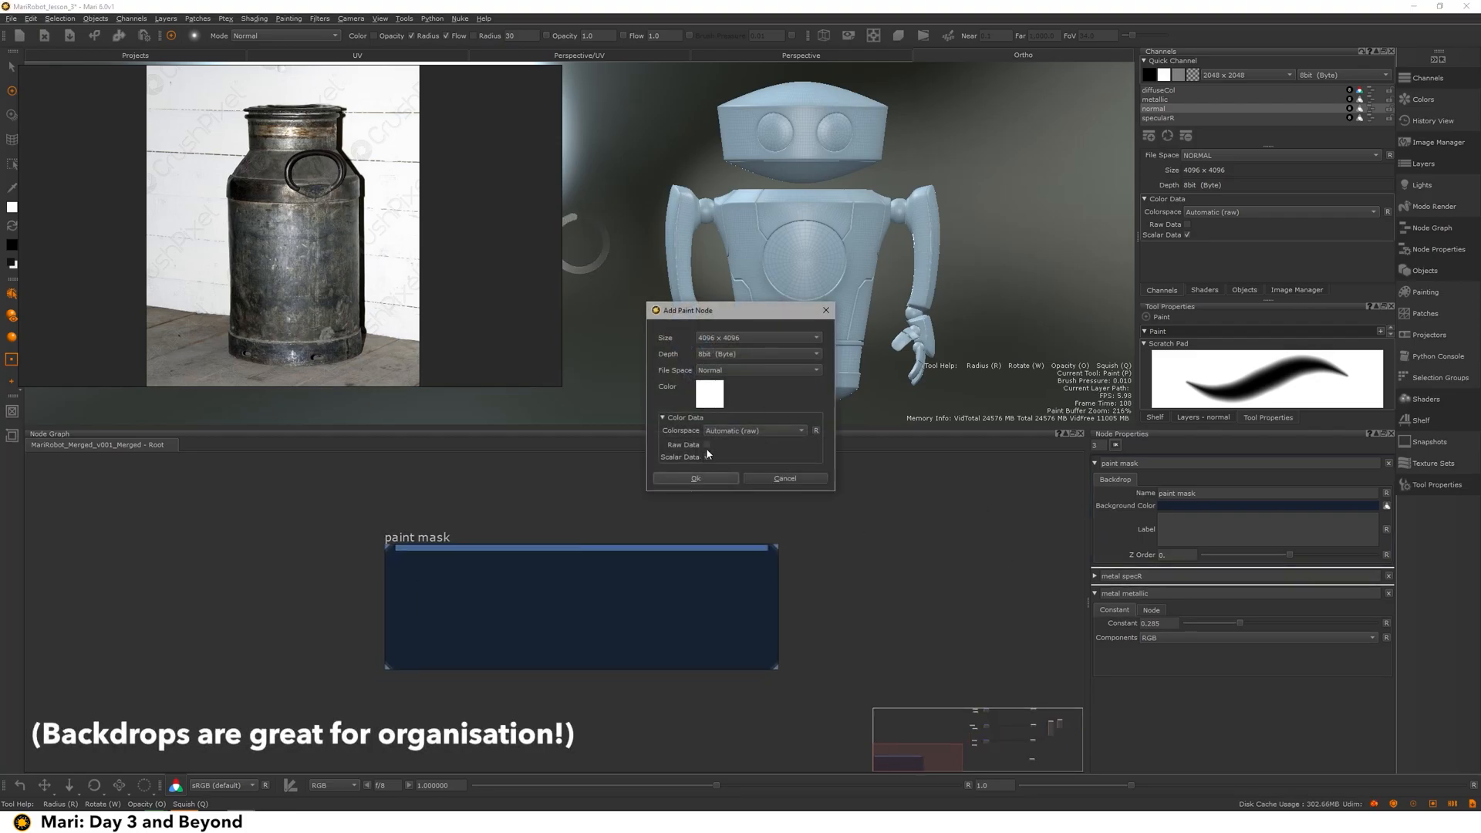
click(705, 385)
drag(853, 339, 785, 364)
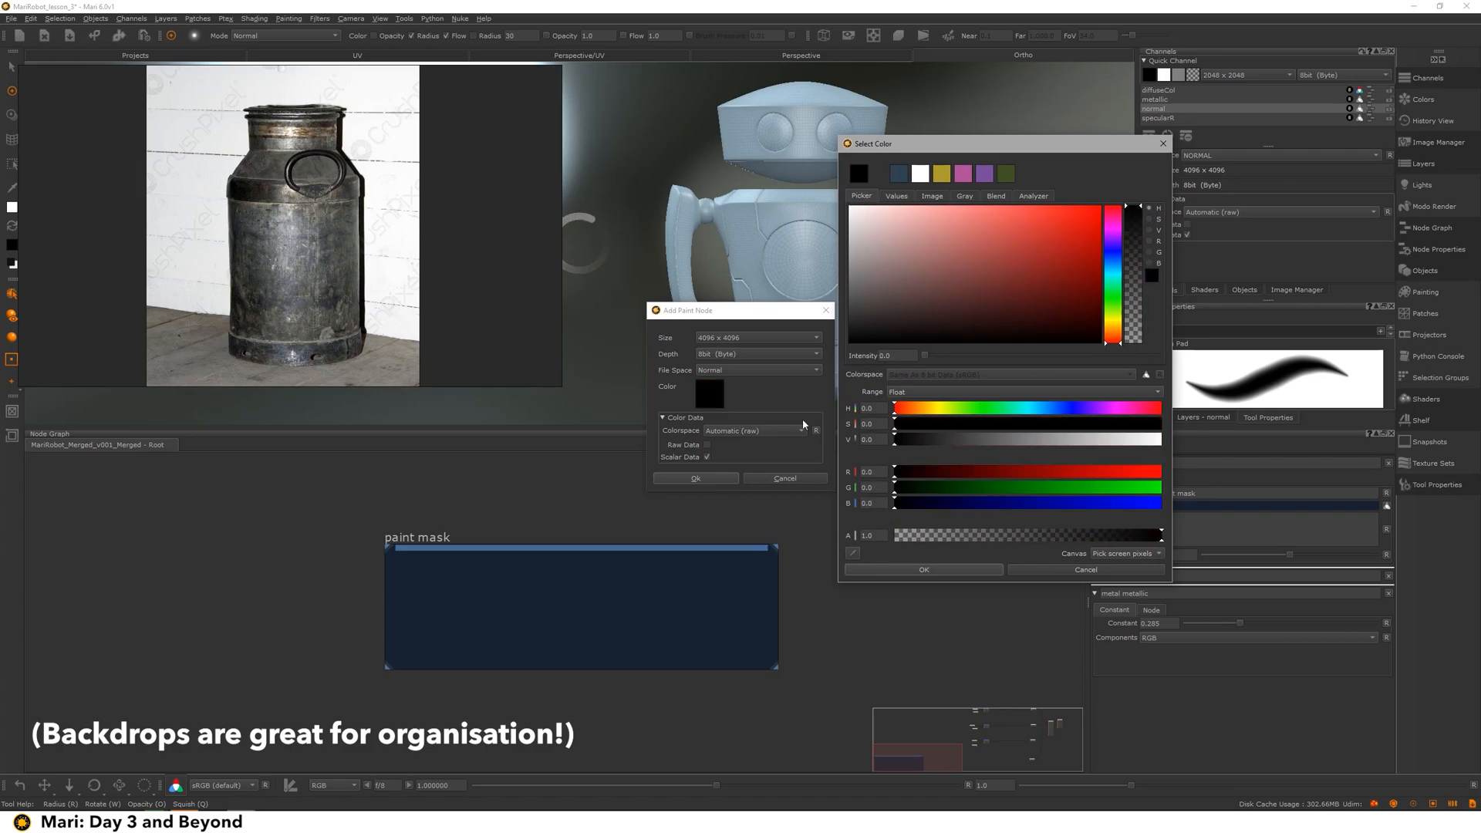
click(924, 569)
click(708, 480)
click(696, 478)
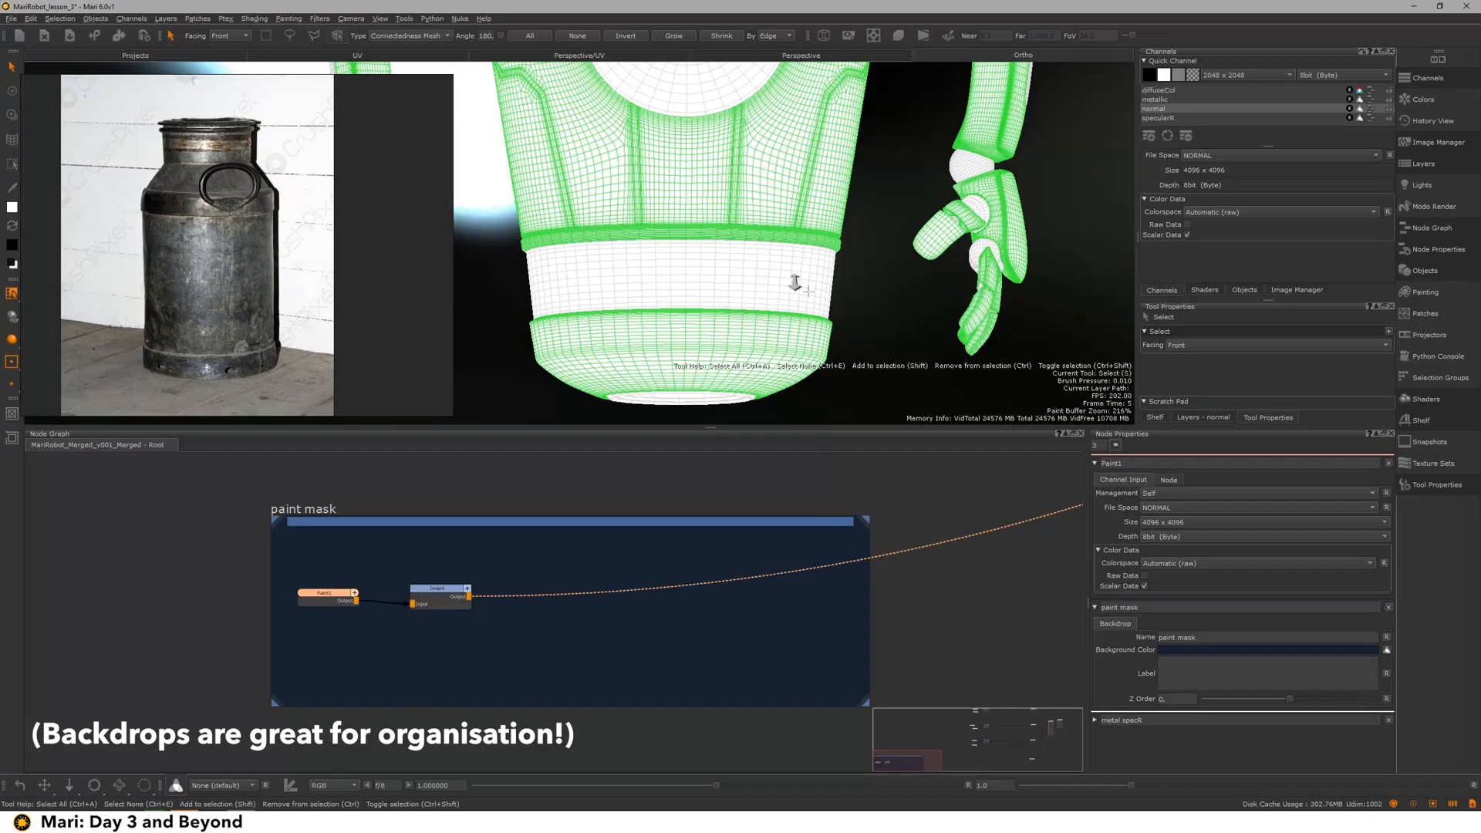
Step: Add the robot's remaining hand, finger, thumb and arm meshes to the face selection
alt+right_drag(795, 282, 820, 248)
alt+drag(819, 248, 887, 270)
shift+click(591, 264)
shift+click(599, 290)
shift+click(609, 311)
alt+drag(560, 289, 620, 253)
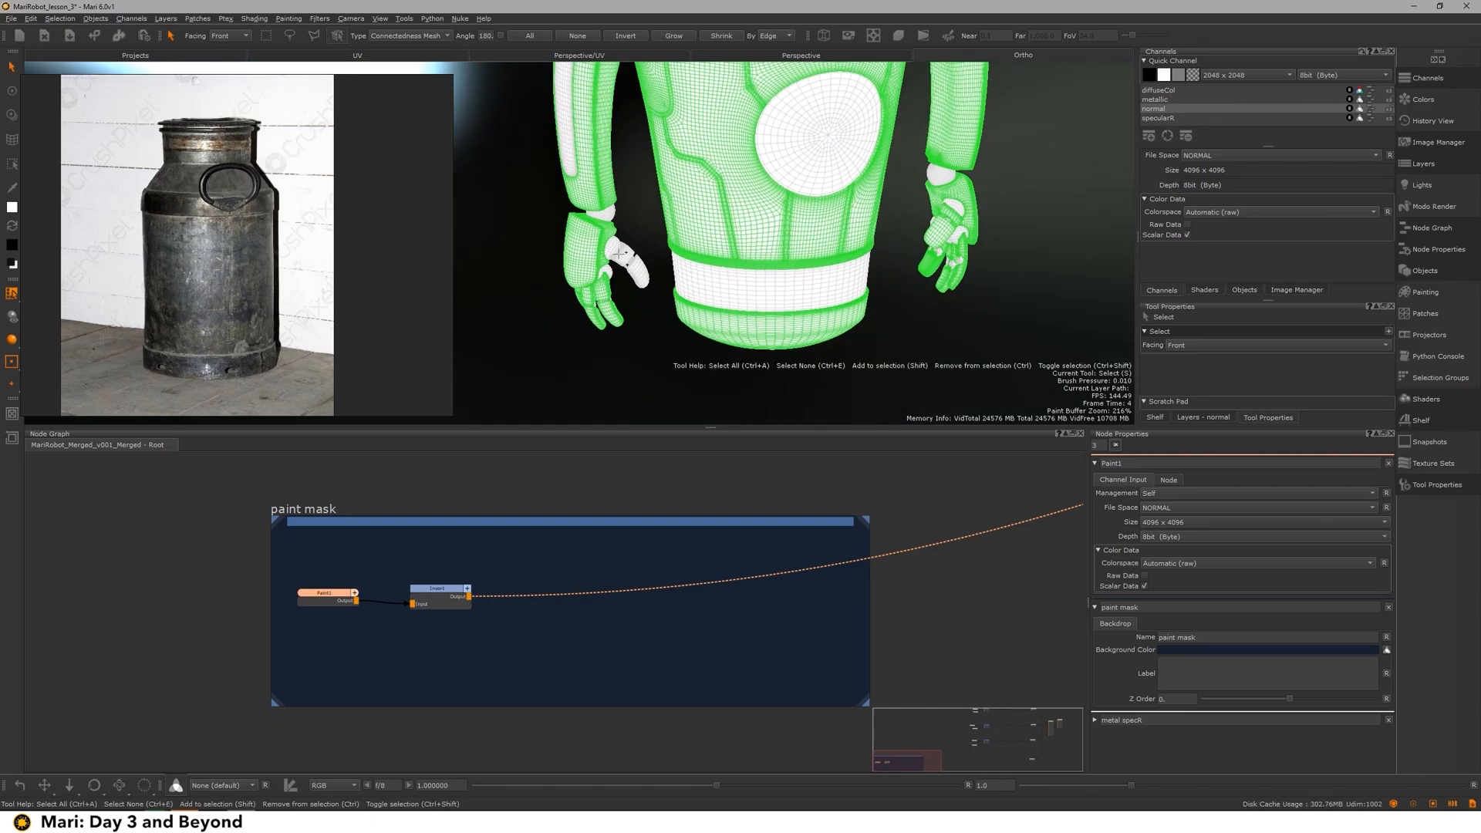
shift+click(639, 275)
alt+middle_drag(728, 123, 728, 212)
alt+drag(728, 211, 683, 174)
shift+click(671, 155)
alt+right_drag(671, 155, 665, 166)
mouse_move(665, 166)
alt+mouse_down()
mouse_move(697, 199)
mouse_move(802, 184)
mouse_move(683, 147)
mouse_move(699, 312)
alt+mouse_up()
alt+middle_drag(698, 312, 686, 185)
alt+drag(686, 185, 711, 197)
Step: Rename the Paint1 node inside the backdrop as paint mask
click(305, 591)
double_click(342, 595)
text(paint mask)
key(Return)
right_click(330, 600)
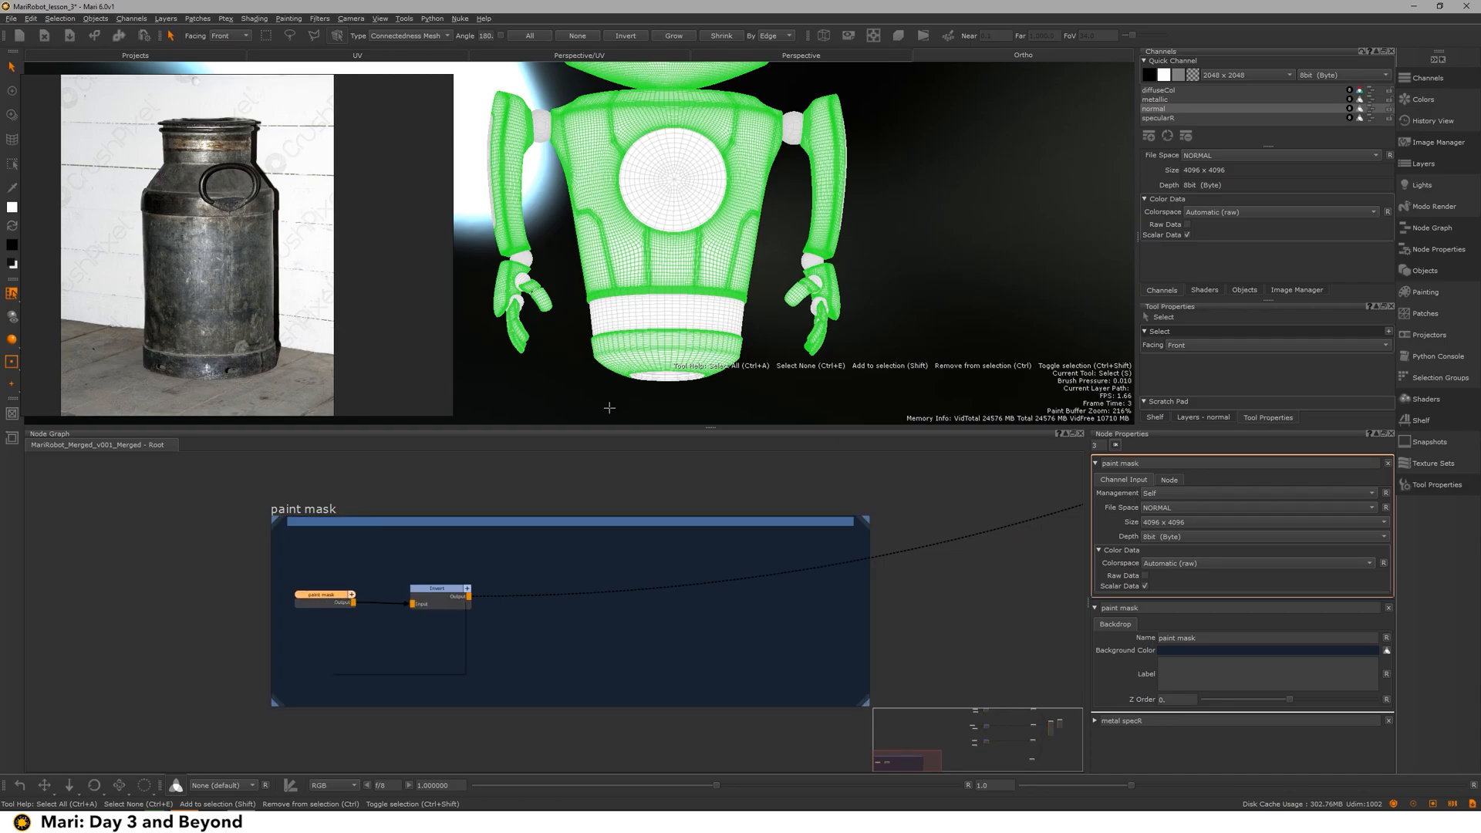
click(593, 276)
right_click(592, 277)
click(637, 606)
key(ctrl+z)
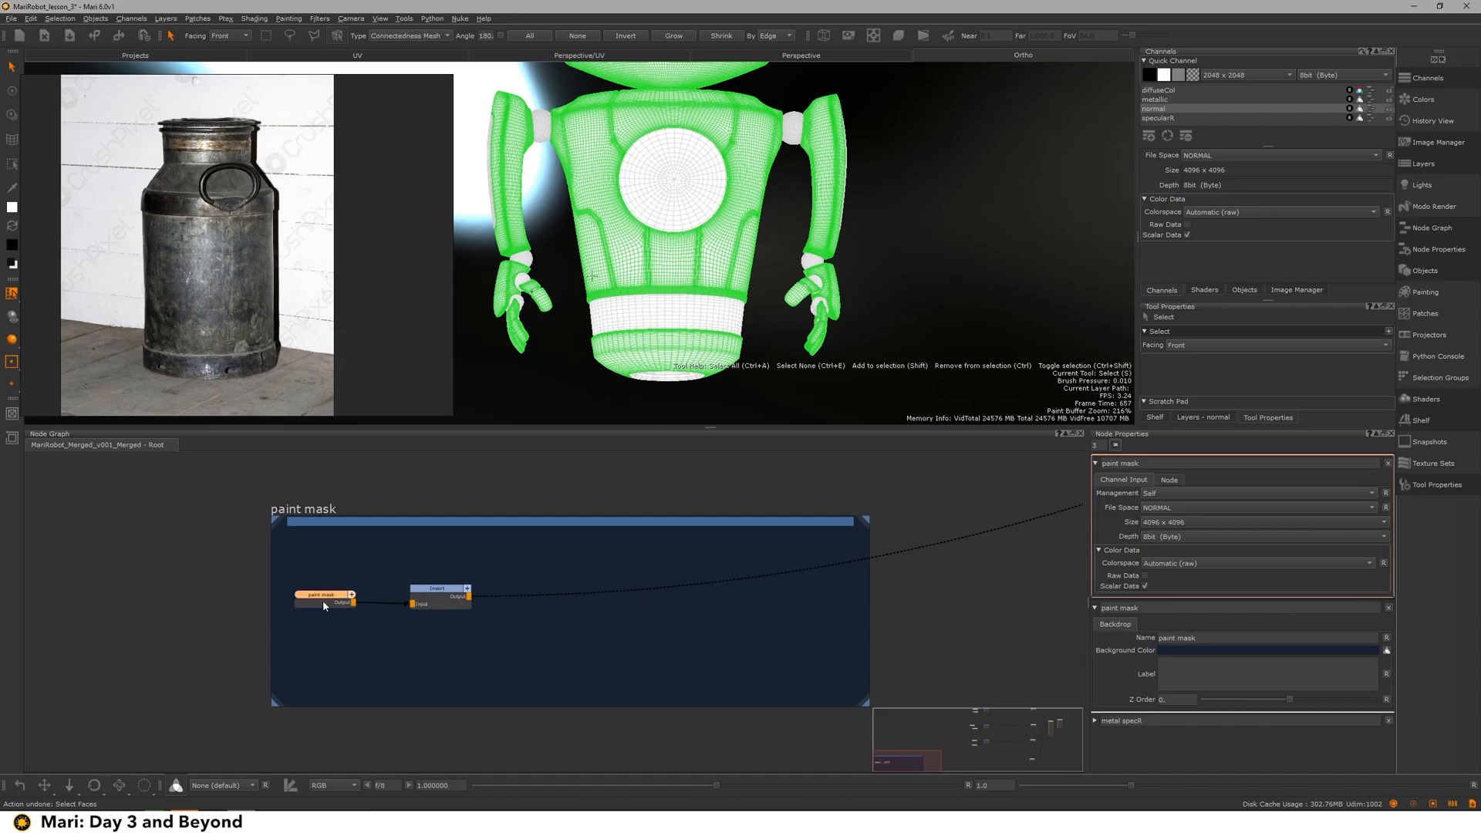
Step: Fill the selected faces with the white foreground color on the paint mask node
right_click(631, 284)
mouse_move(695, 453)
click(829, 463)
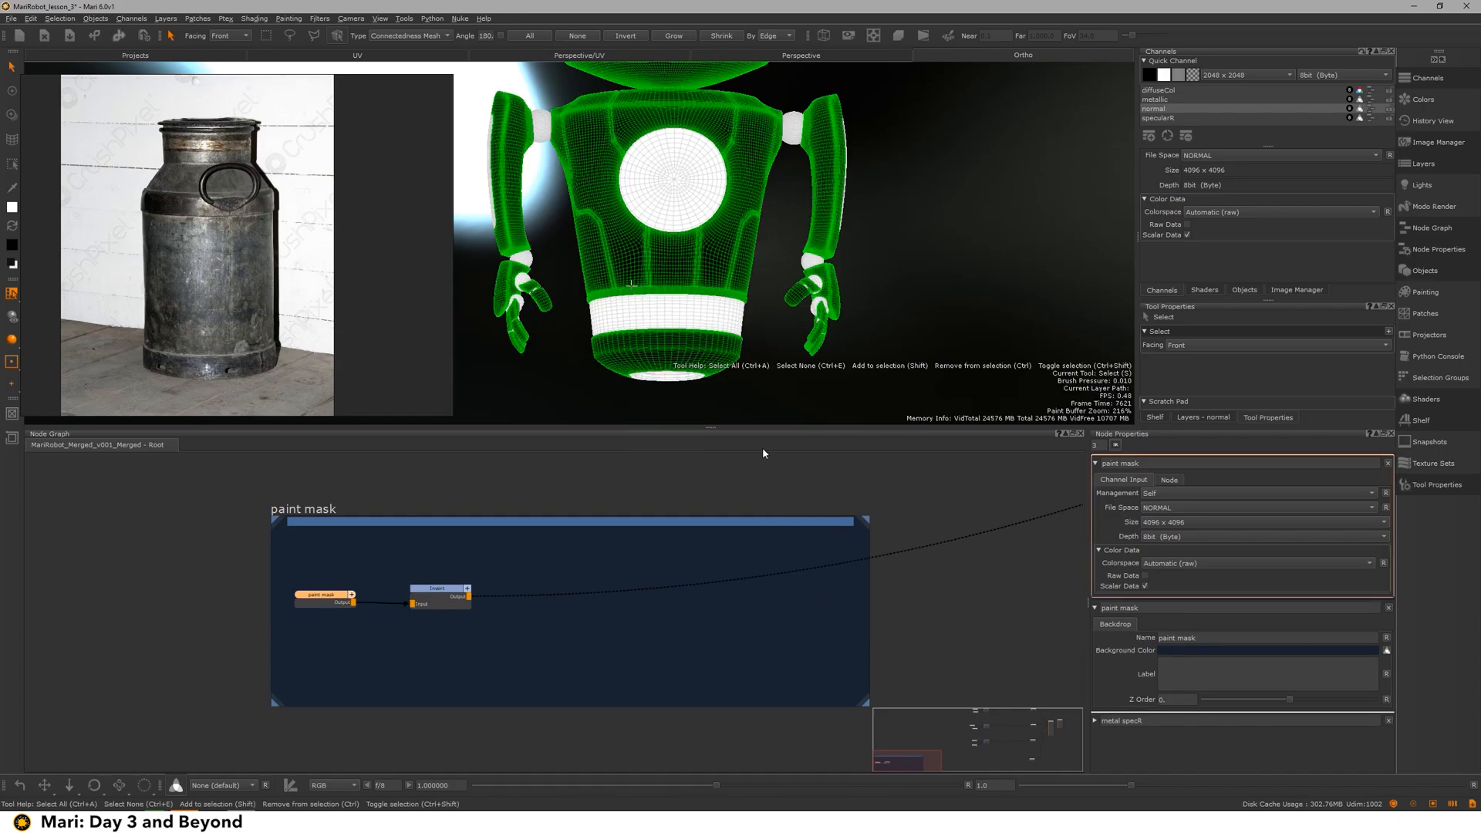
Step: Replace the Invert node after the paint mask node with a Merge node
click(429, 590)
key(Delete)
click(337, 602)
key(m)
mouse_move(446, 612)
mouse_down()
mouse_move(570, 606)
mouse_move(491, 609)
mouse_up()
Step: Create a Teleport Broadcast node inside the backdrop and connect the Merge output to it
click(619, 623)
key(Tab)
text(tel)
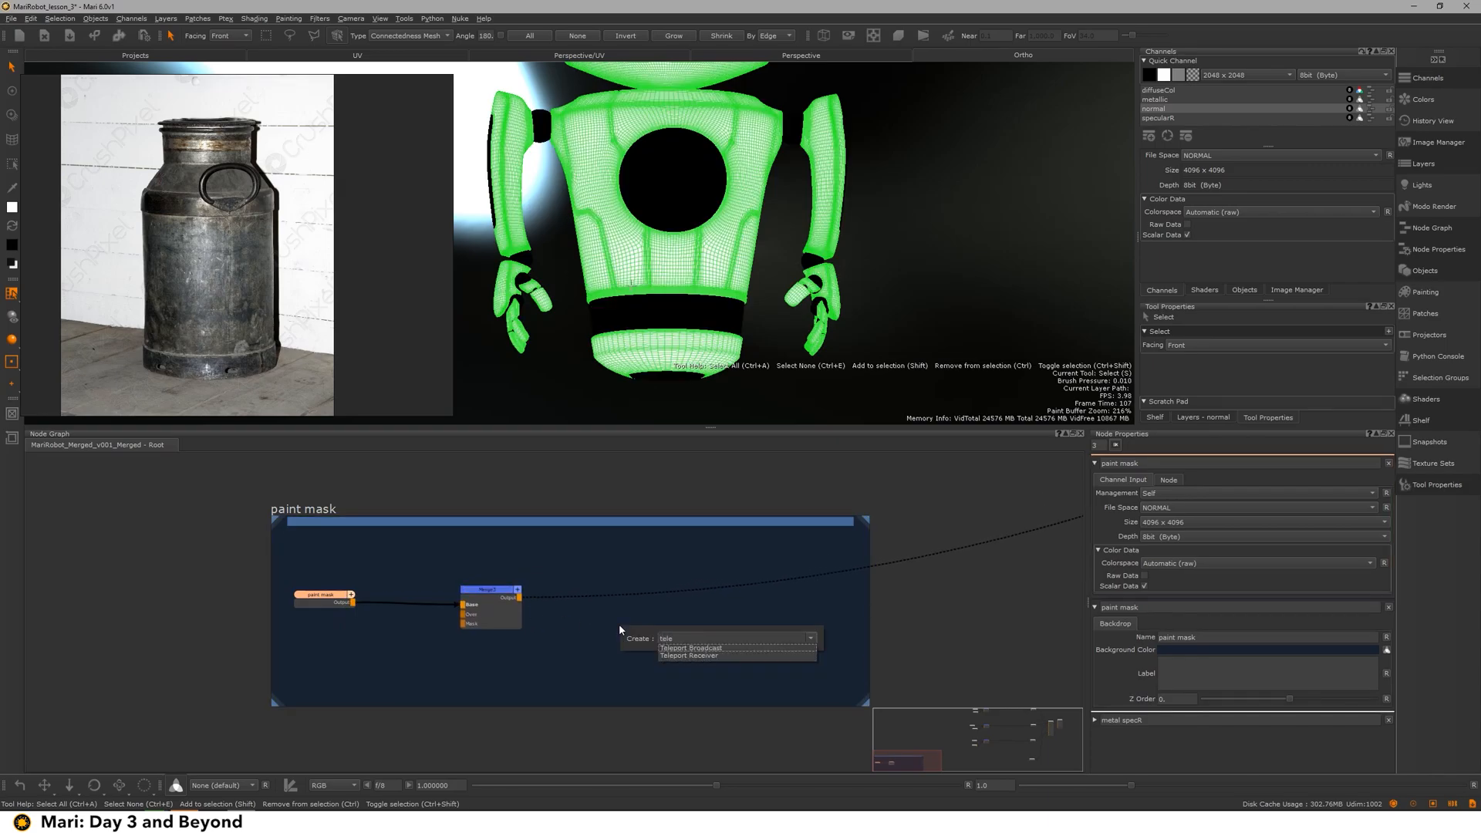
key(Down)
key(Return)
drag(520, 603, 802, 600)
Step: Name the Teleport Broadcast node paint mask
double_click(800, 601)
drag(1151, 463, 1056, 465)
text(paint mask)
key(Return)
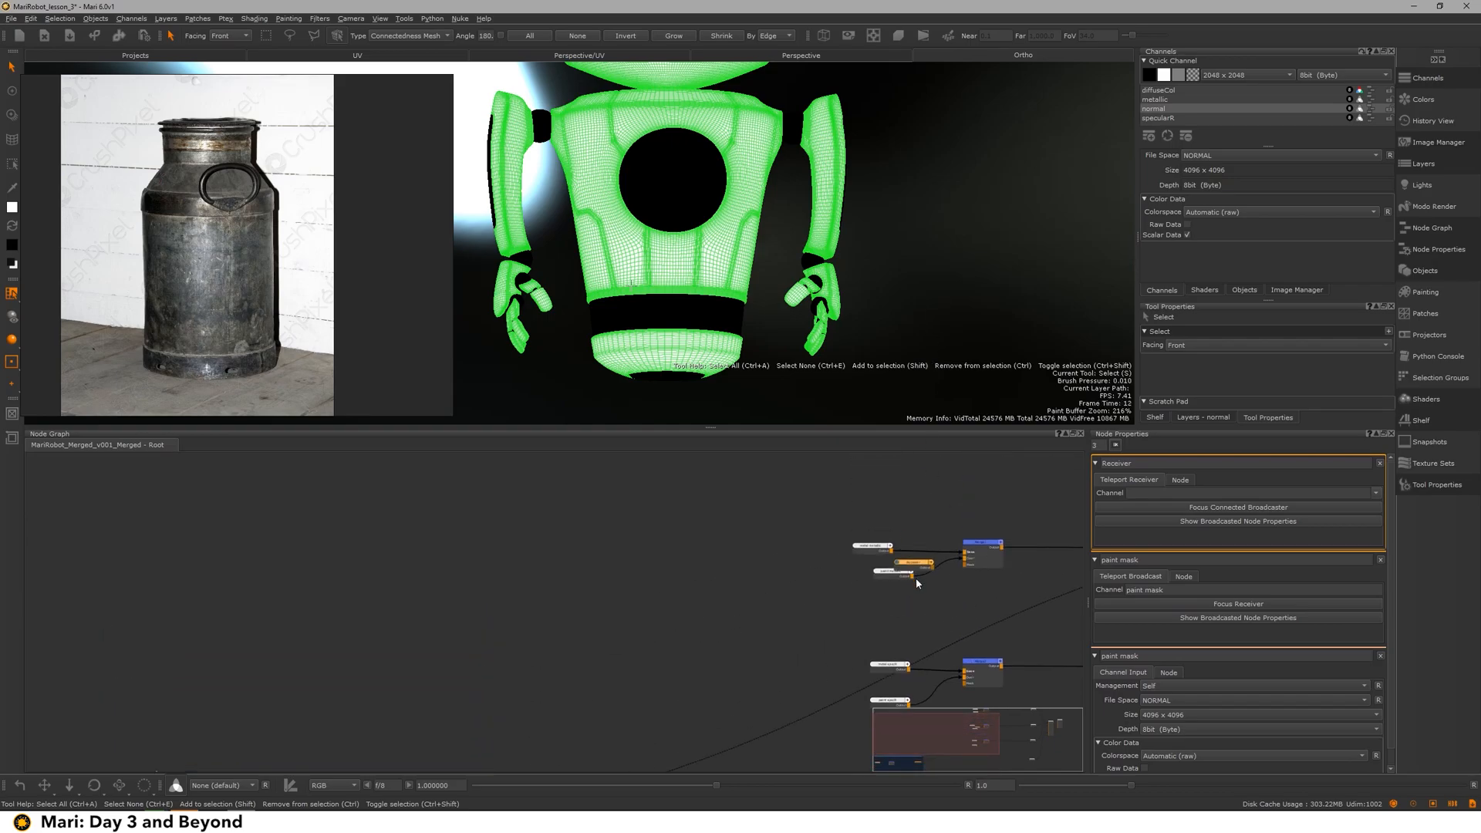
Step: Connect the Receiver node to the Mask input of the Merge for metal and Paint, and set its channel to paint mask
mouse_move(915, 564)
mouse_down()
mouse_move(1289, 465)
mouse_move(644, 696)
mouse_up()
scroll(670, 641, up, 3)
middle_drag(664, 621, 619, 504)
drag(612, 623, 723, 572)
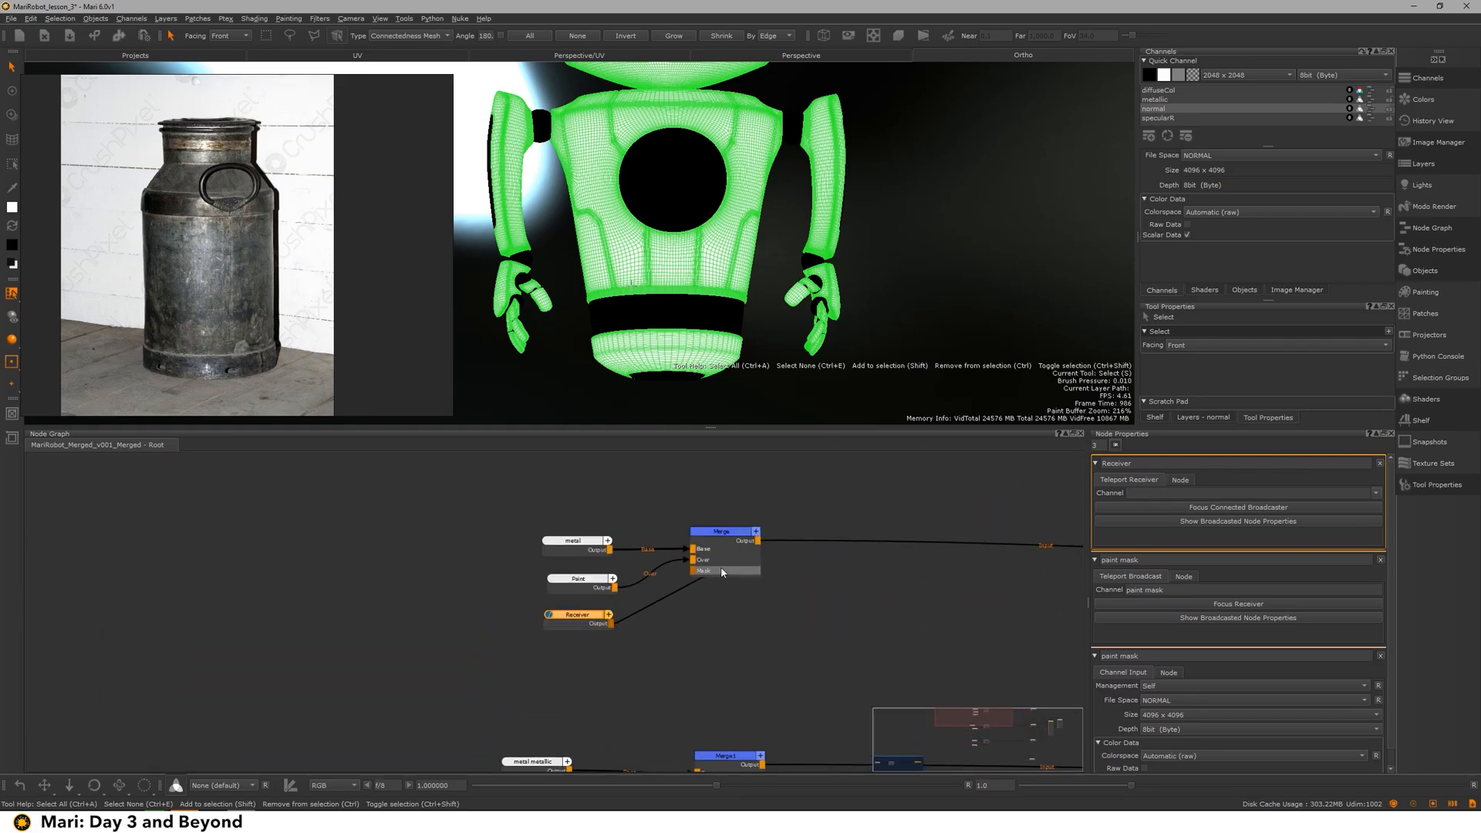
click(1376, 493)
click(1351, 506)
Step: Paste a copy of the paint mask Receiver under paint metallic and connect it to Merge1's Mask input
middle_drag(565, 633, 531, 525)
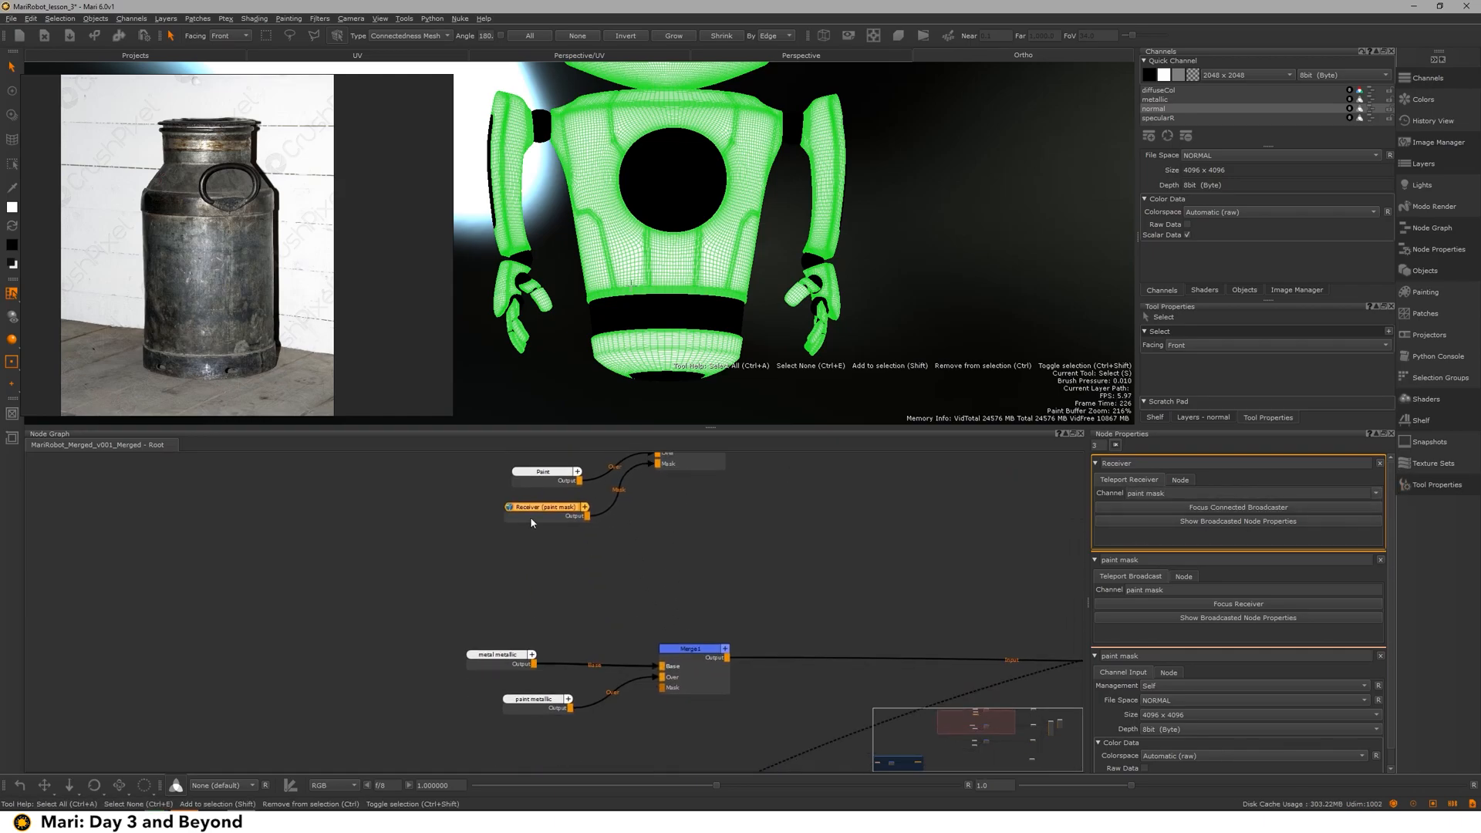
middle_drag(530, 762, 544, 622)
key(ctrl+v)
drag(577, 627, 562, 606)
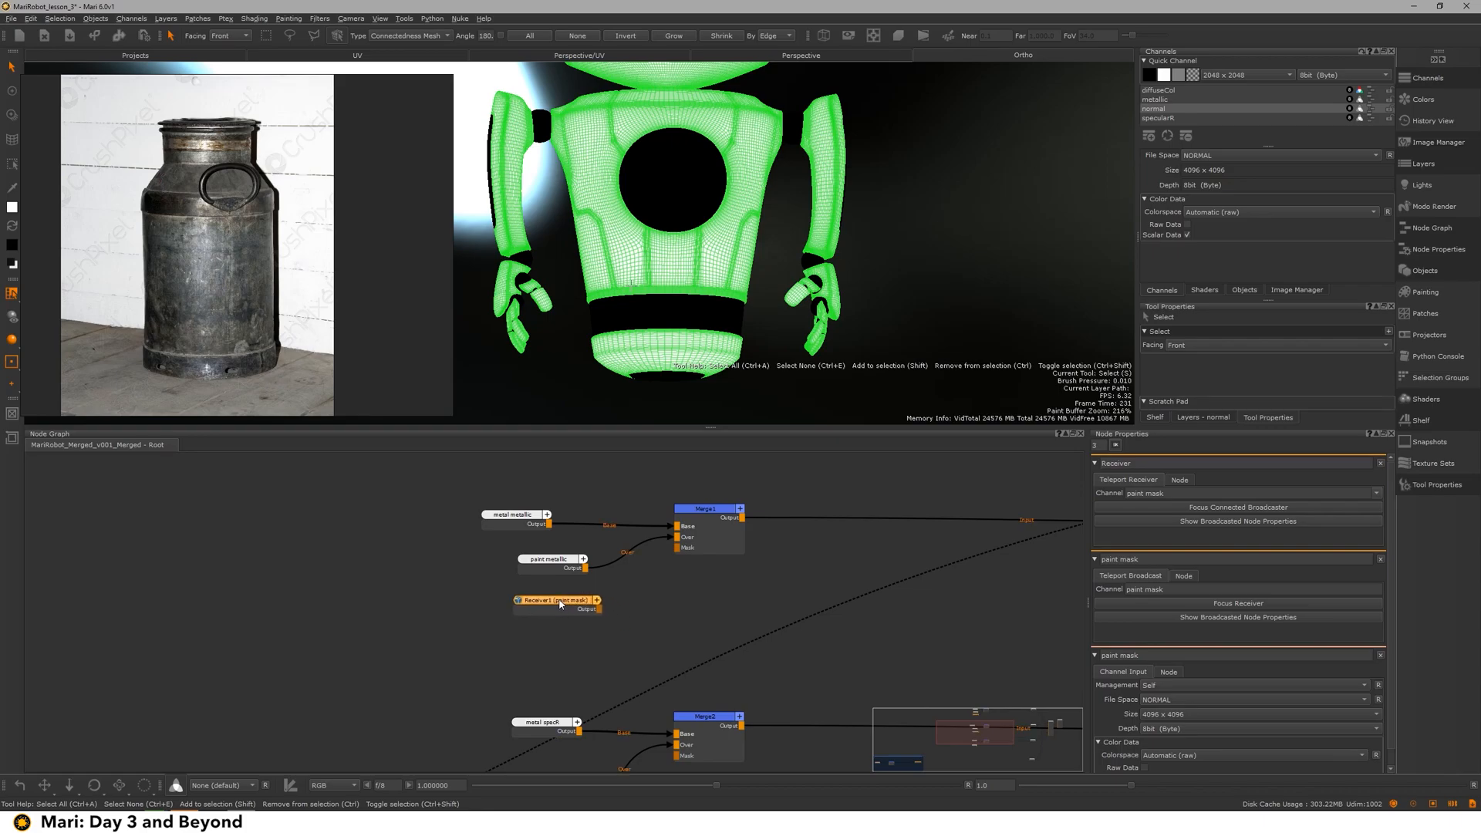
drag(677, 548, 600, 609)
Step: Paste another paint mask Receiver under paint specR and connect it to Merge2's Mask input
middle_drag(549, 772, 550, 638)
key(ctrl+v)
drag(606, 651, 518, 643)
drag(677, 594, 678, 577)
drag(545, 653, 552, 654)
Step: Connect the Principled BRDF output to the Viewer to display the masked paint and metal on the robot
scroll(572, 650, down, 4)
middle_drag(718, 615, 756, 703)
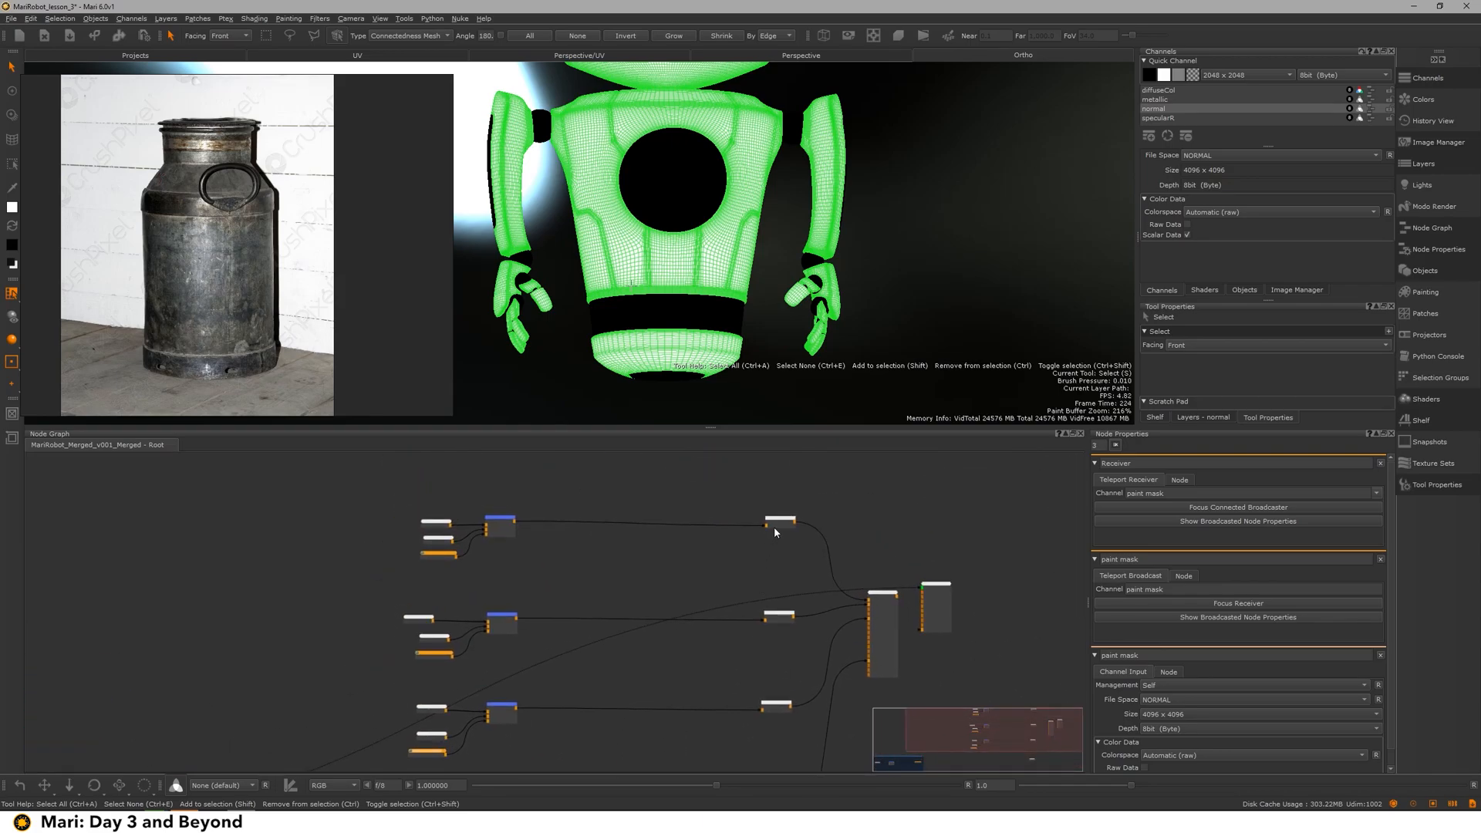
key(1)
key(1)
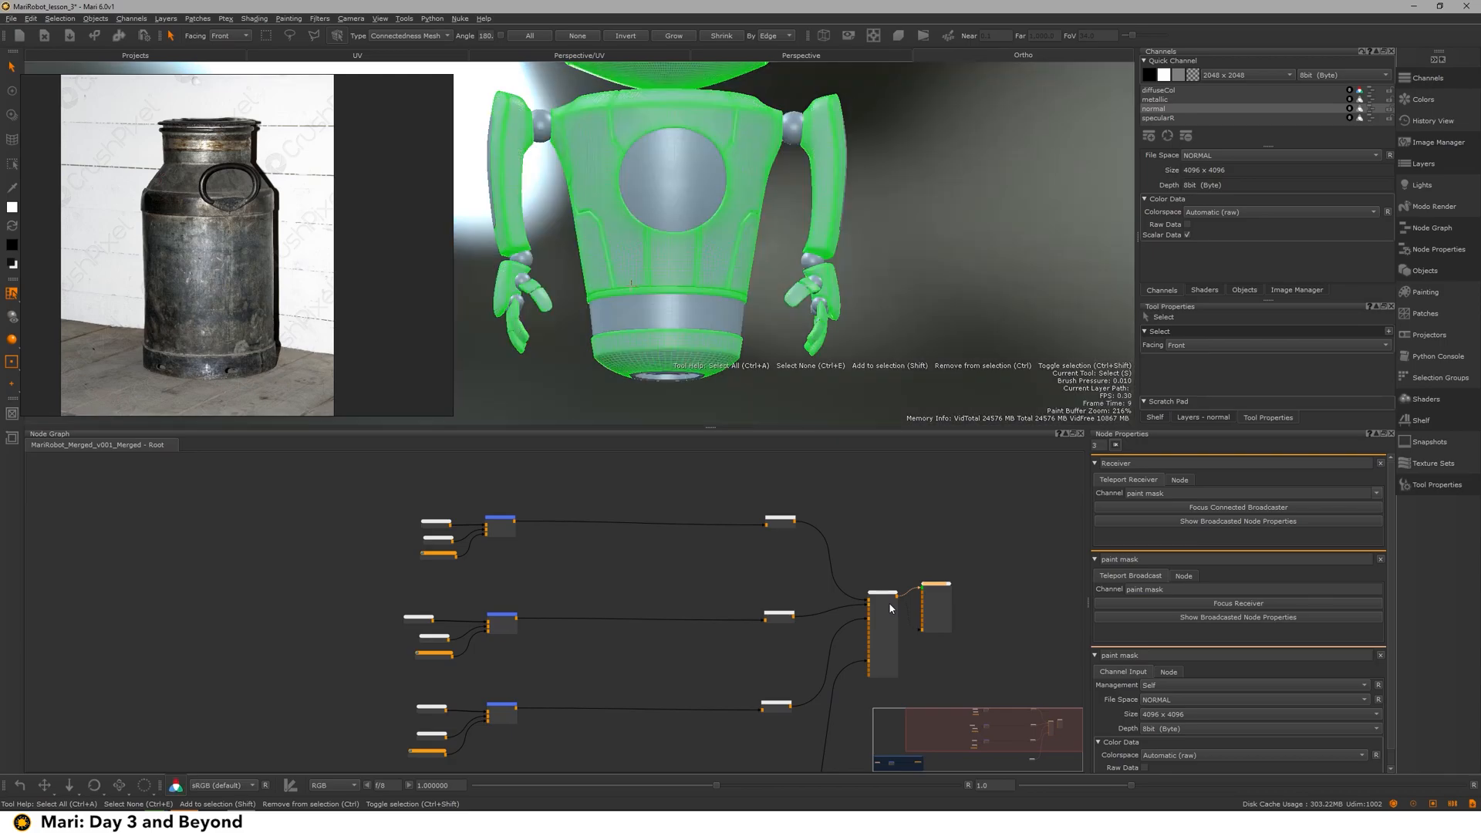
Step: Clear the geometry selection and set the metal node's colour by sampling the dark metal on the milk can reference
click(939, 208)
alt+drag(901, 162, 818, 223)
scroll(455, 510, up, 3)
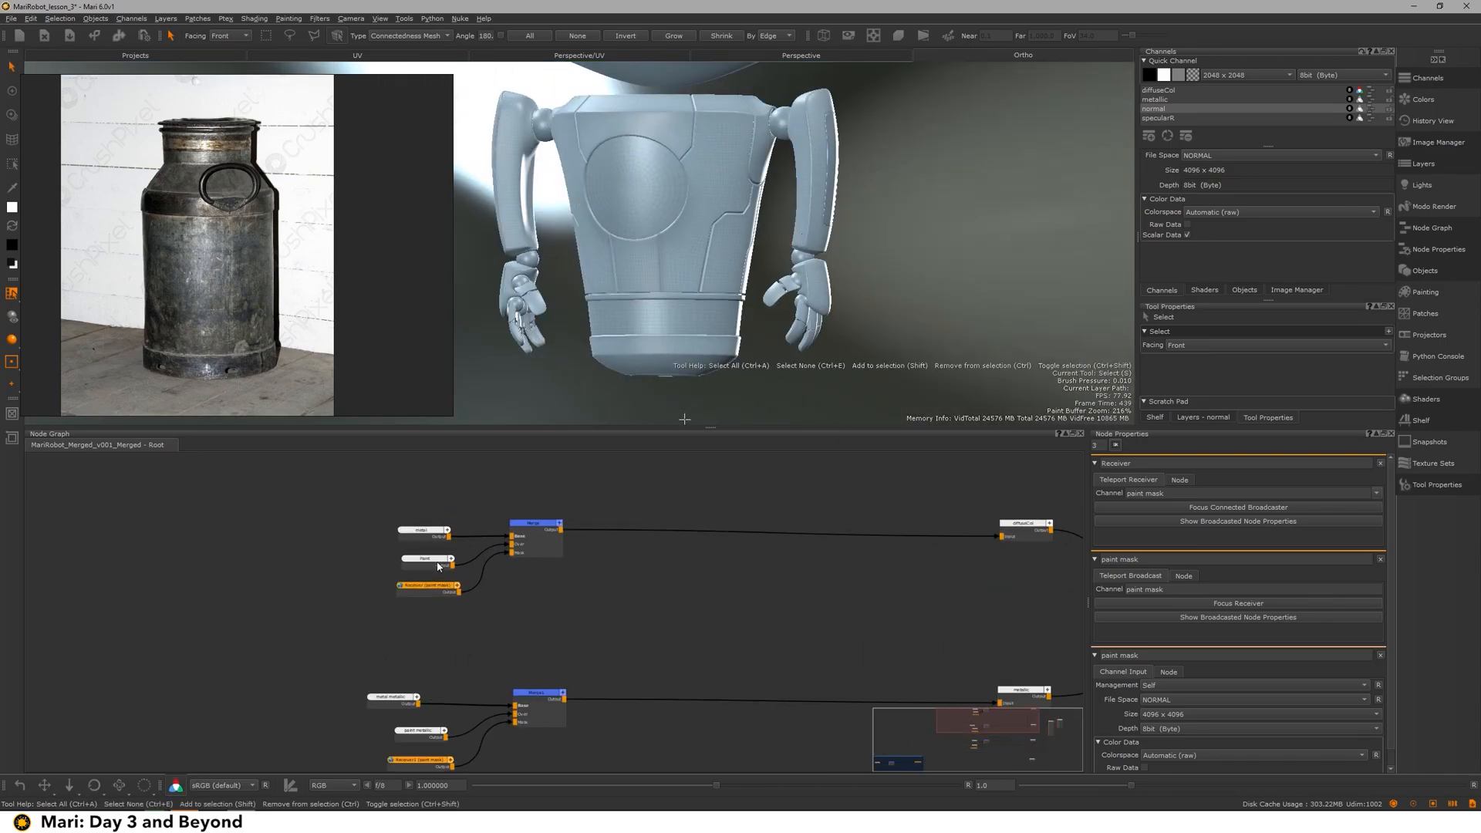
click(423, 565)
scroll(421, 538, up, 2)
click(421, 539)
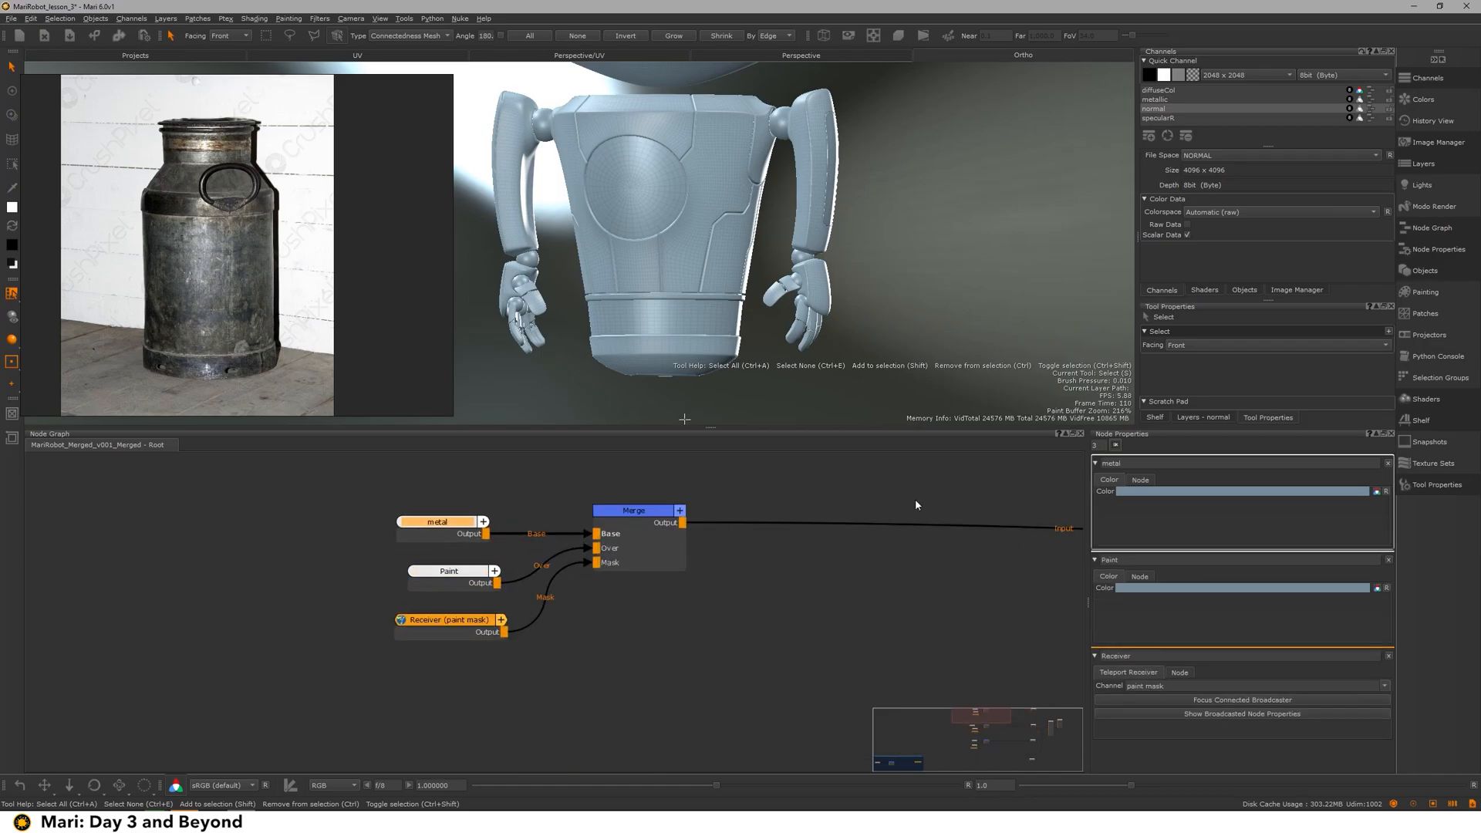
click(1137, 494)
click(852, 552)
click(178, 215)
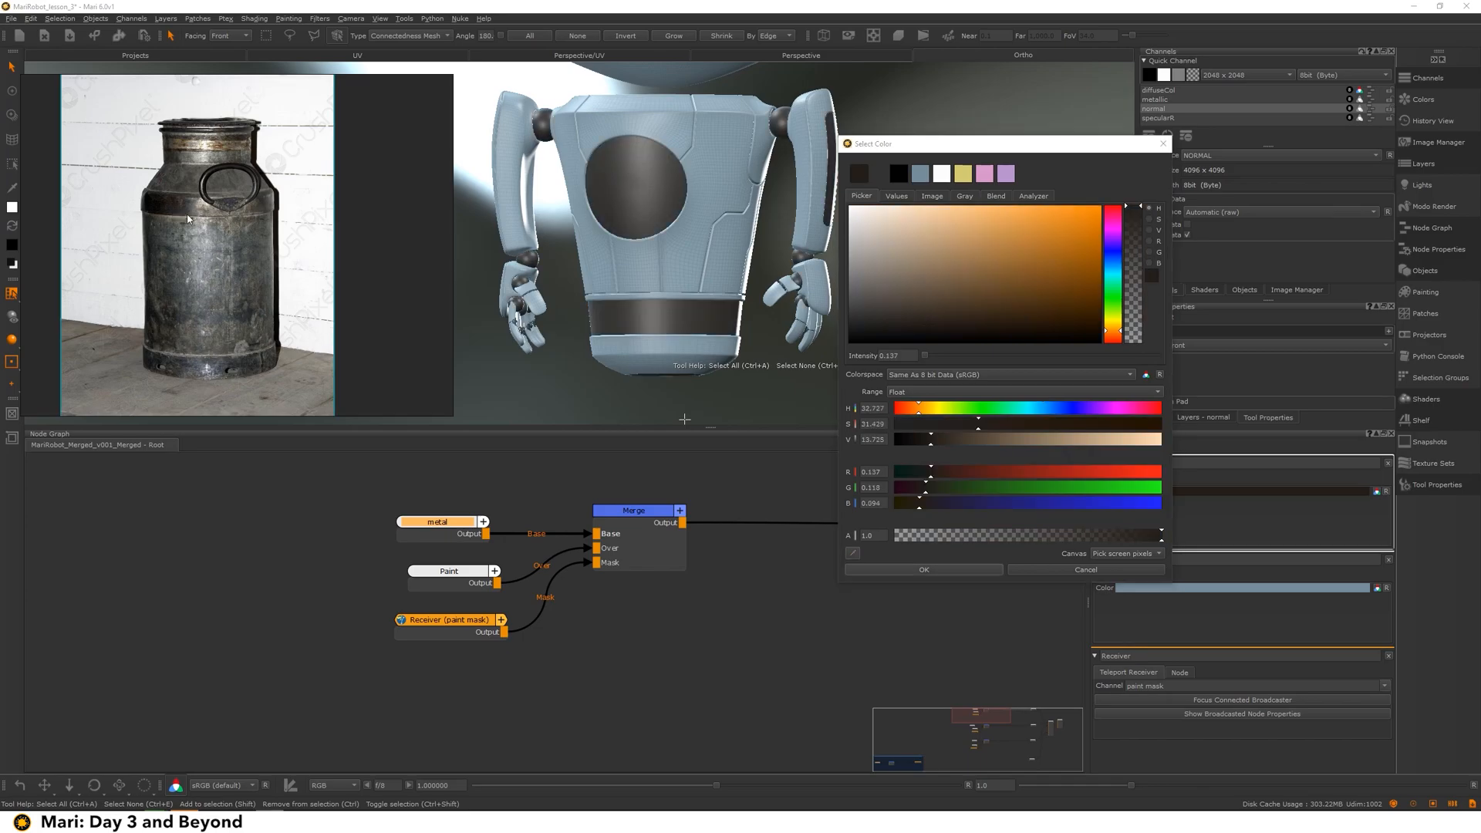
click(965, 570)
Step: Set the metal metallic constant to 1.0 and the metal specR constant to 0.509
click(361, 630)
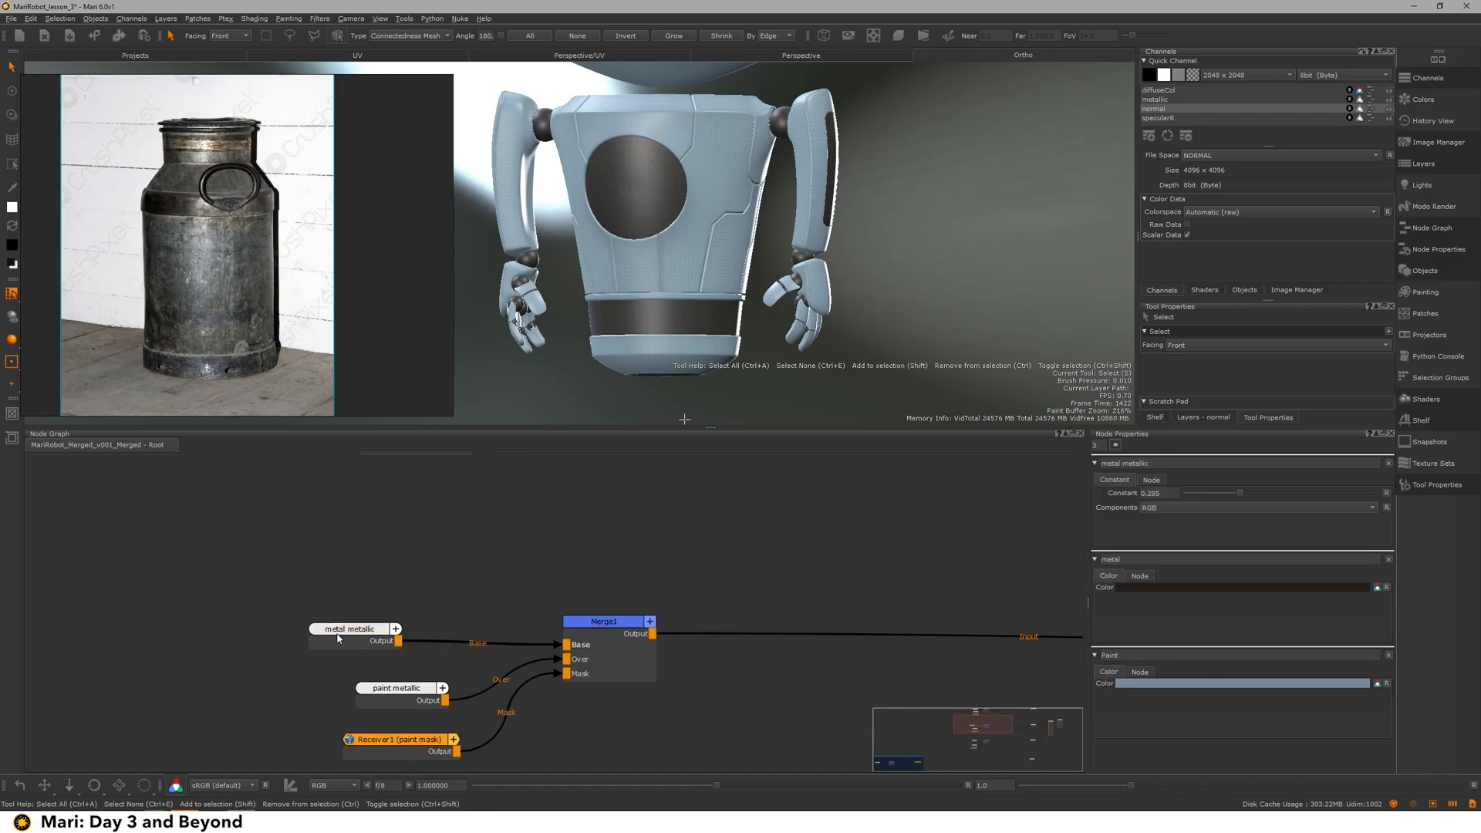
drag(1319, 493, 1377, 493)
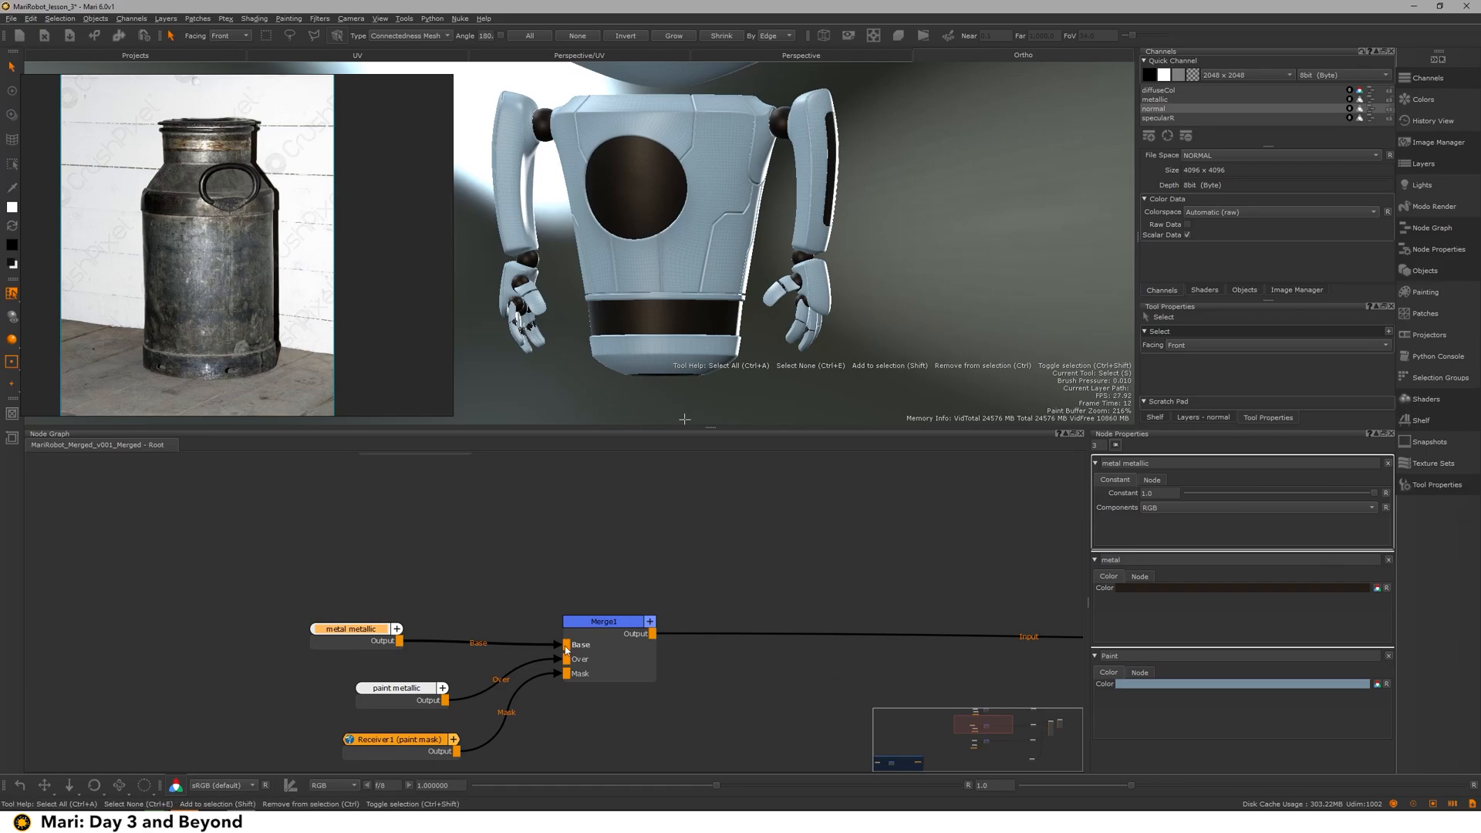
click(396, 688)
middle_drag(550, 676, 569, 452)
click(409, 679)
mouse_move(1284, 495)
mouse_down()
mouse_move(1224, 491)
mouse_move(1304, 491)
mouse_up()
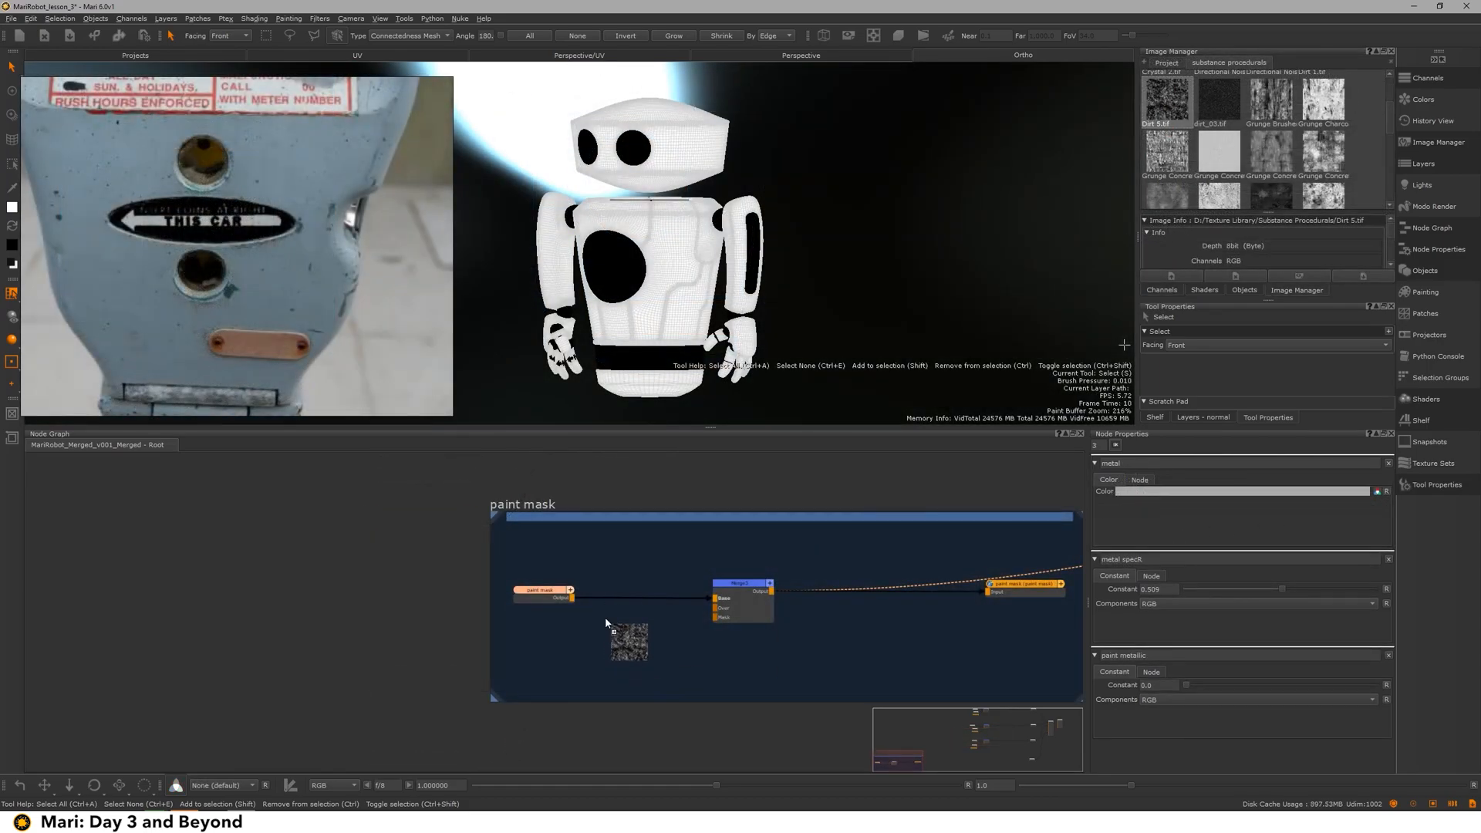
Step: Add the Dirt 5 image as a Tiled node inside the paint mask backdrop, view it, and raise its U and V Repeat to about 15
scroll(637, 639, up, 2)
drag(636, 639, 554, 645)
click(572, 645)
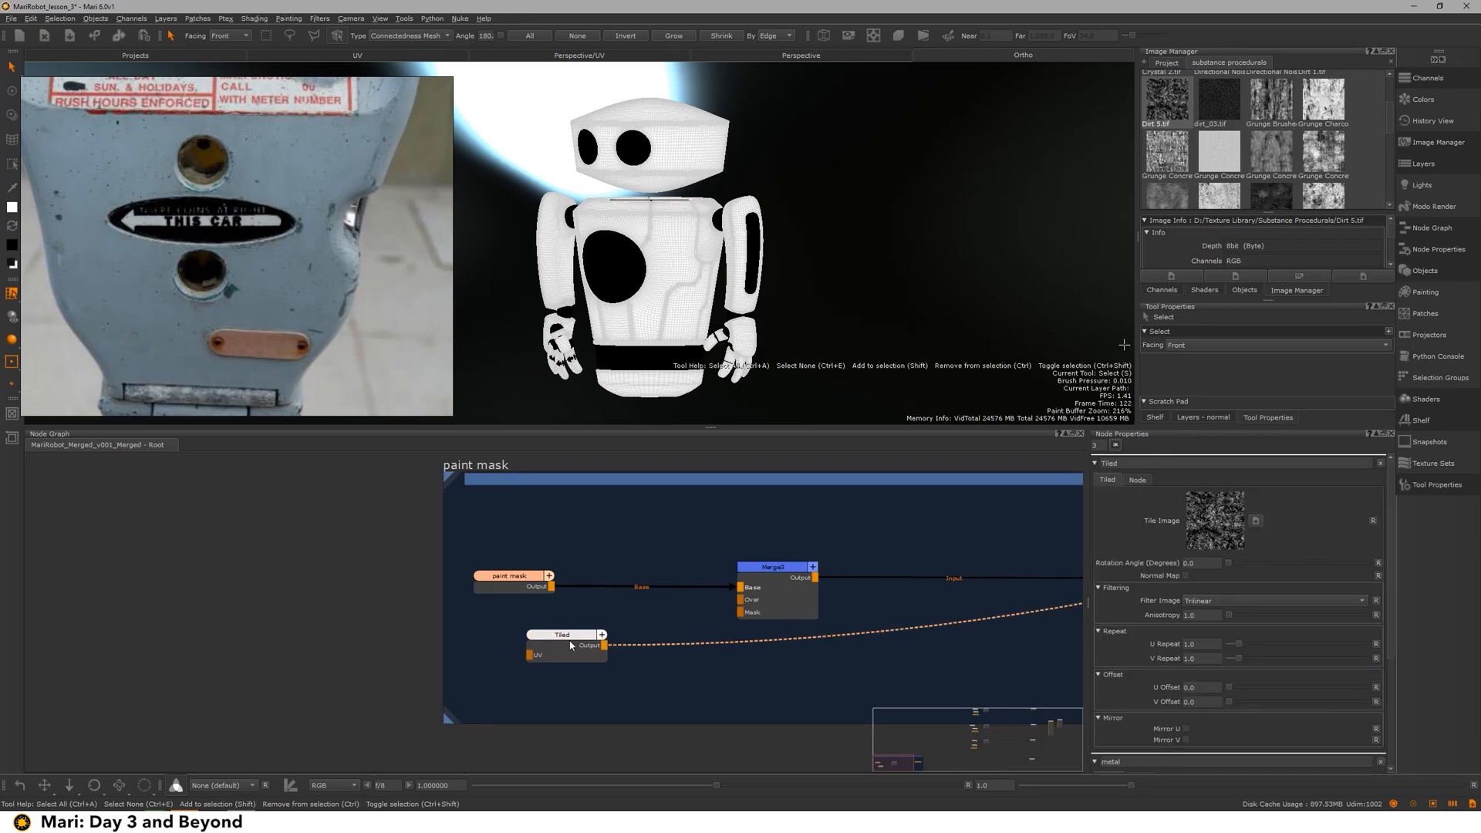
alt+right_drag(615, 245, 694, 246)
alt+drag(694, 245, 636, 176)
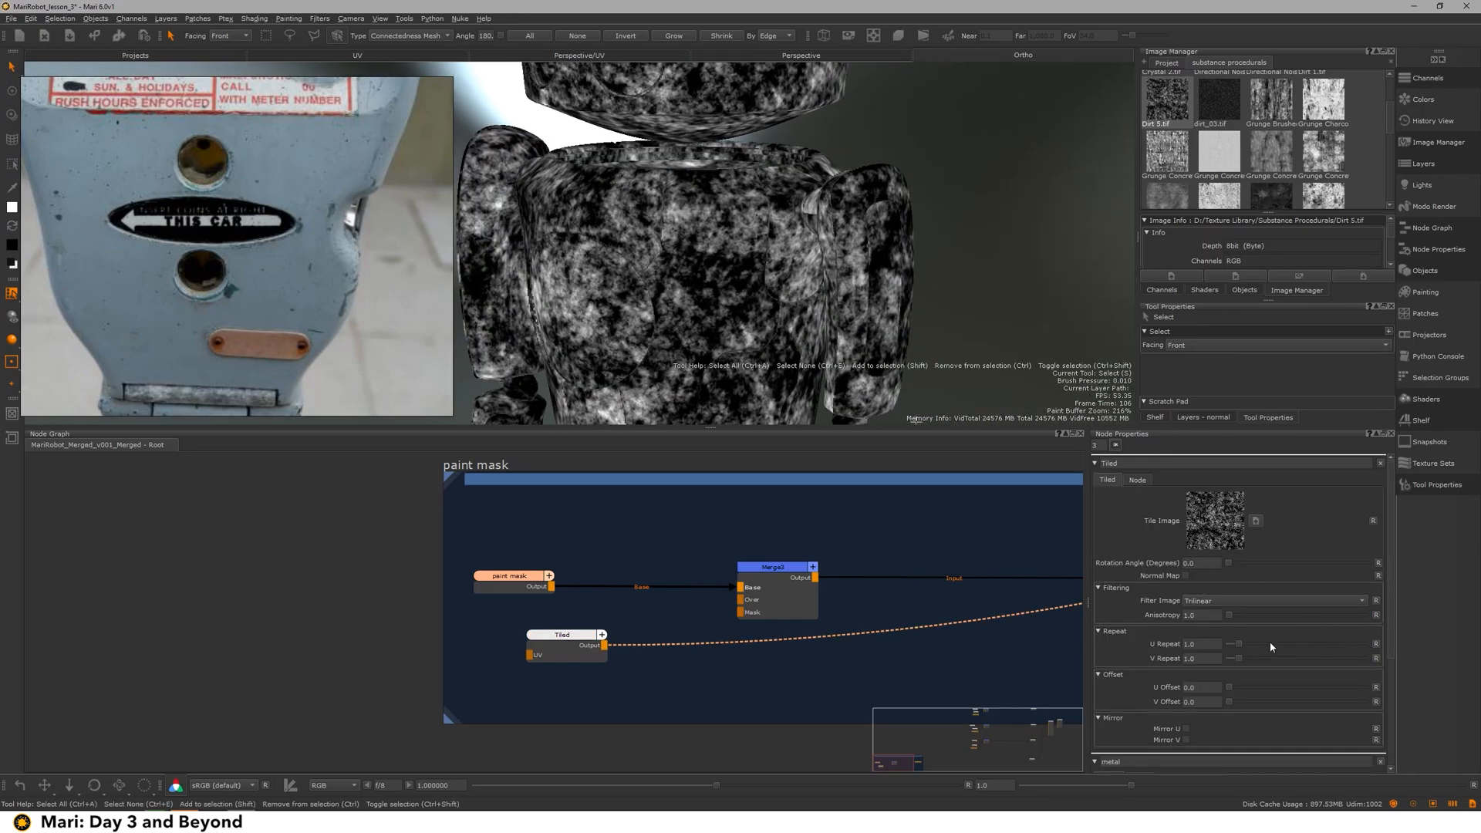
drag(1238, 644, 1303, 658)
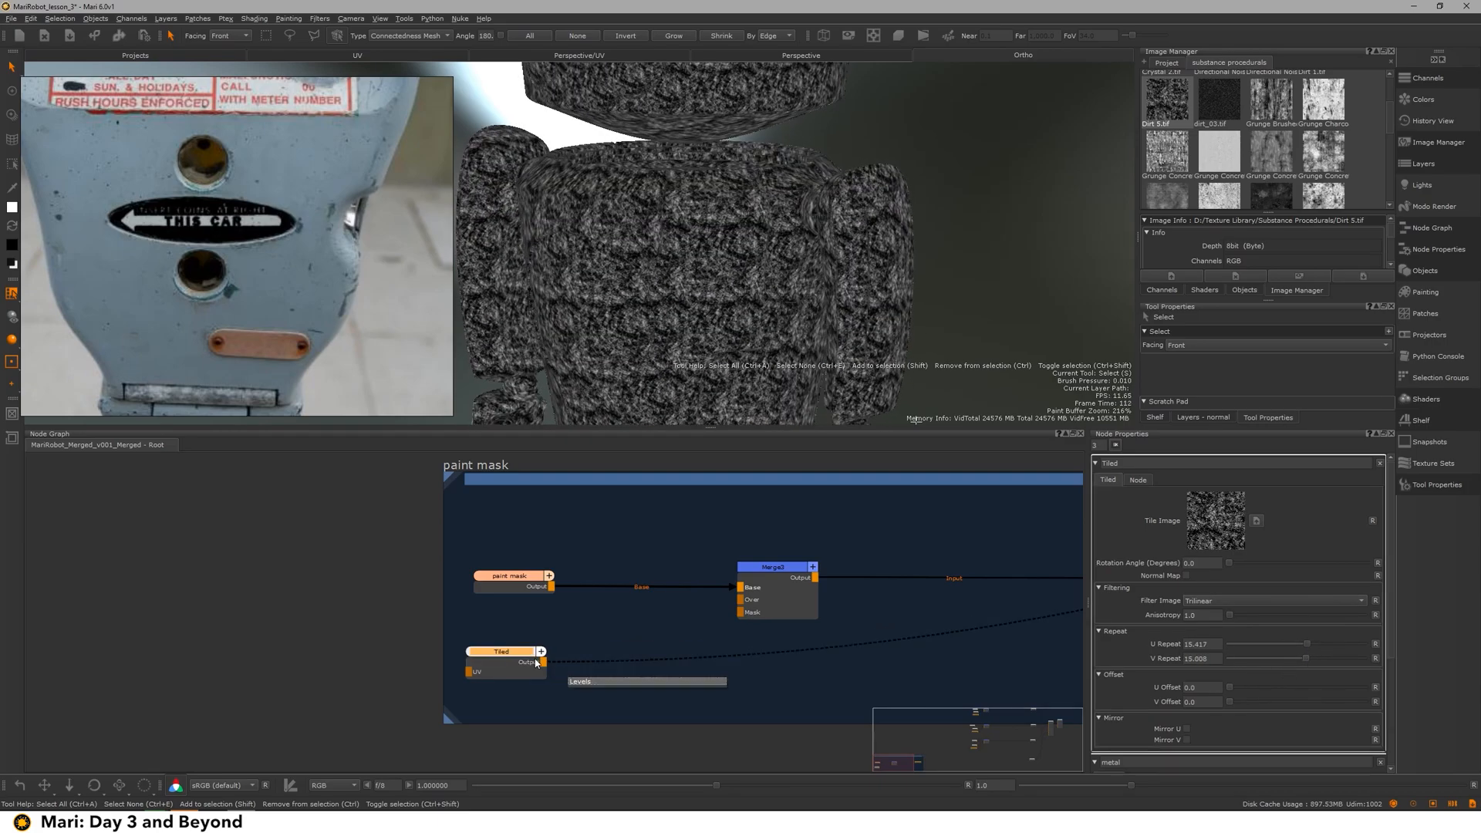
Step: Add a Levels node after the Tiled node and set input White to 0.688, Mid to 0.556 and Black to 0.275
key(Return)
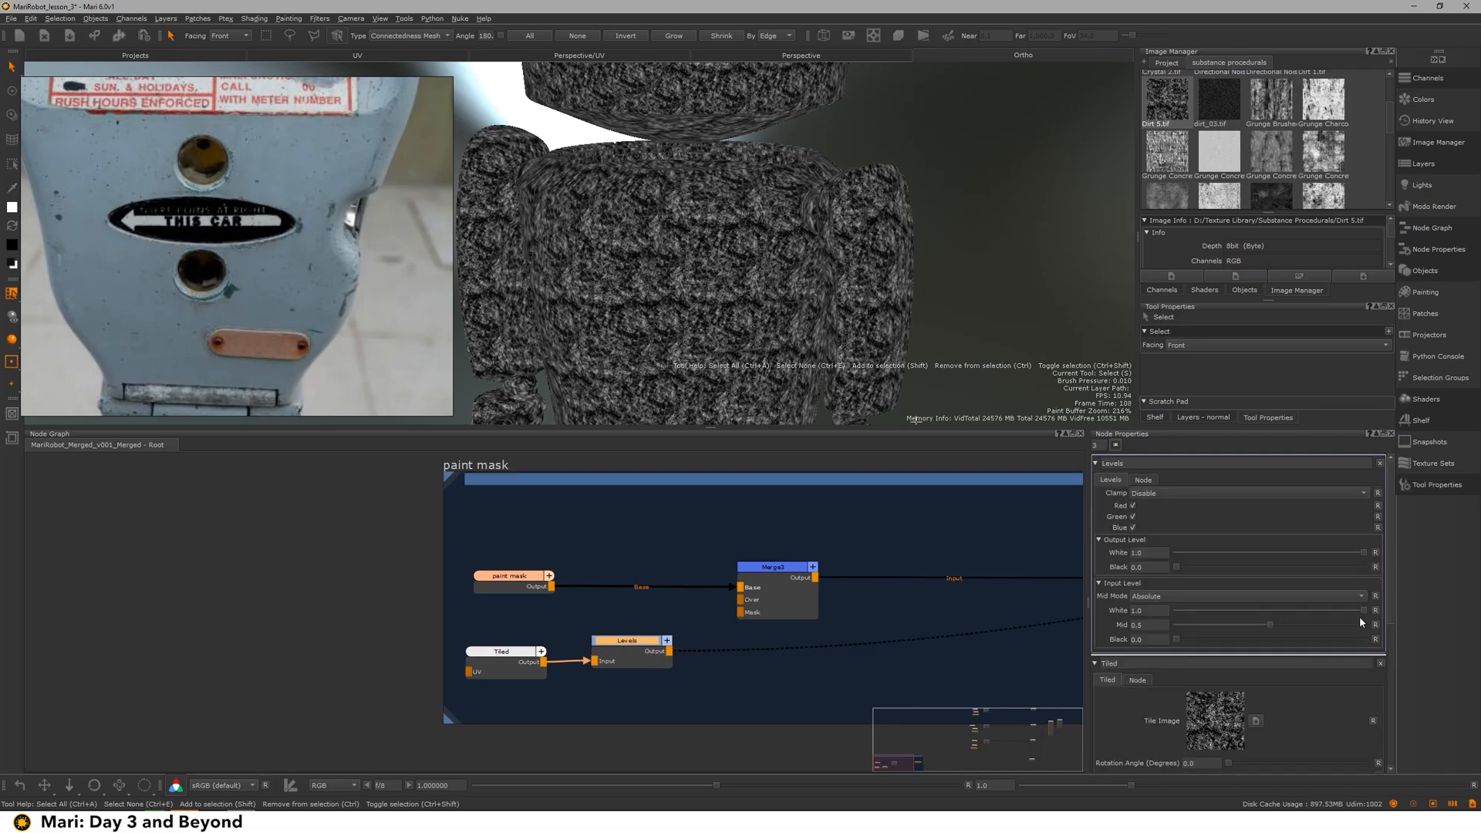
drag(1362, 610, 1283, 633)
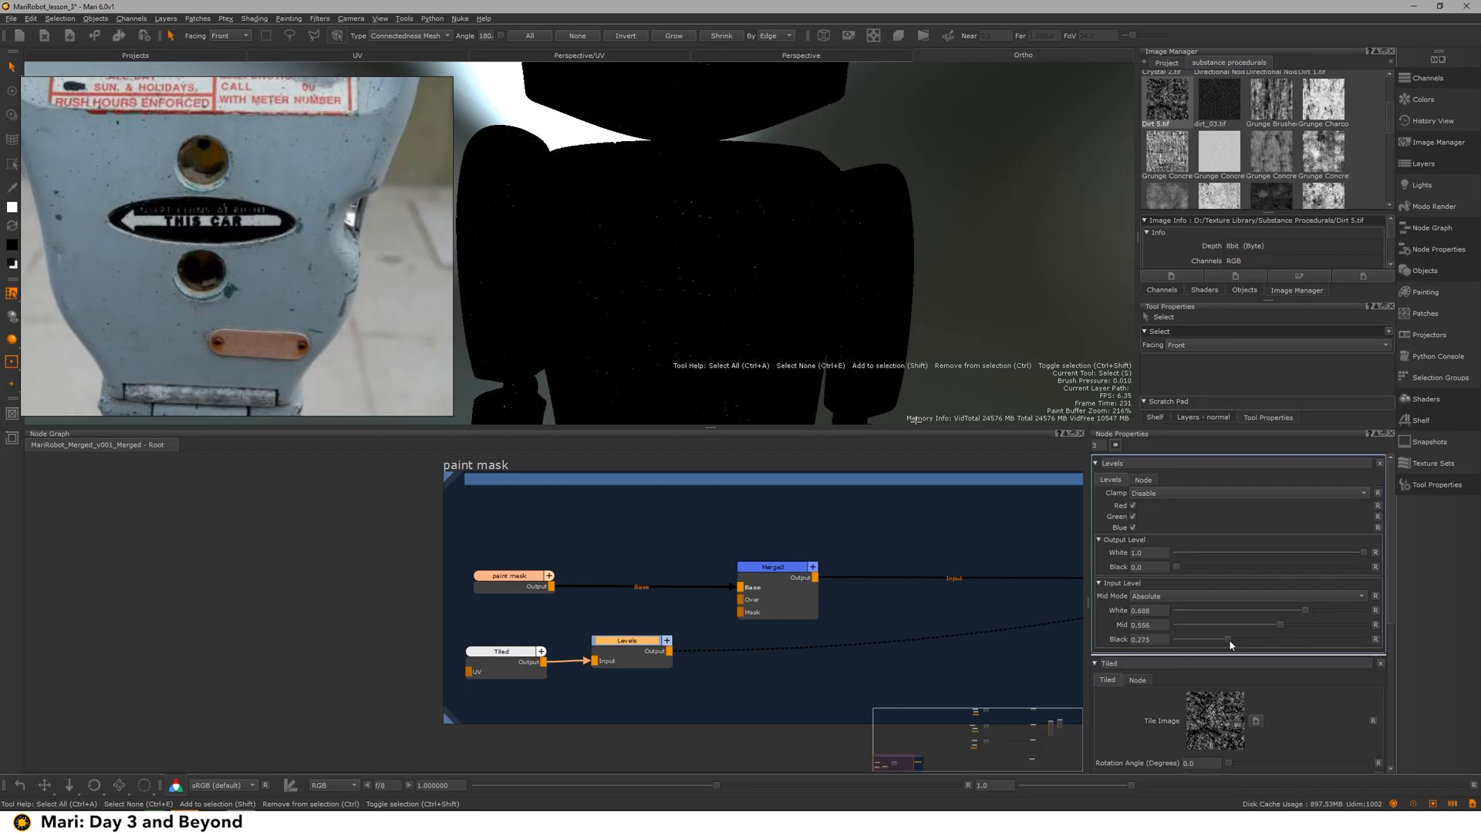
Step: Set the Tiled node's U Repeat and V Repeat to 11
scroll(1381, 602, down, 3)
double_click(1194, 681)
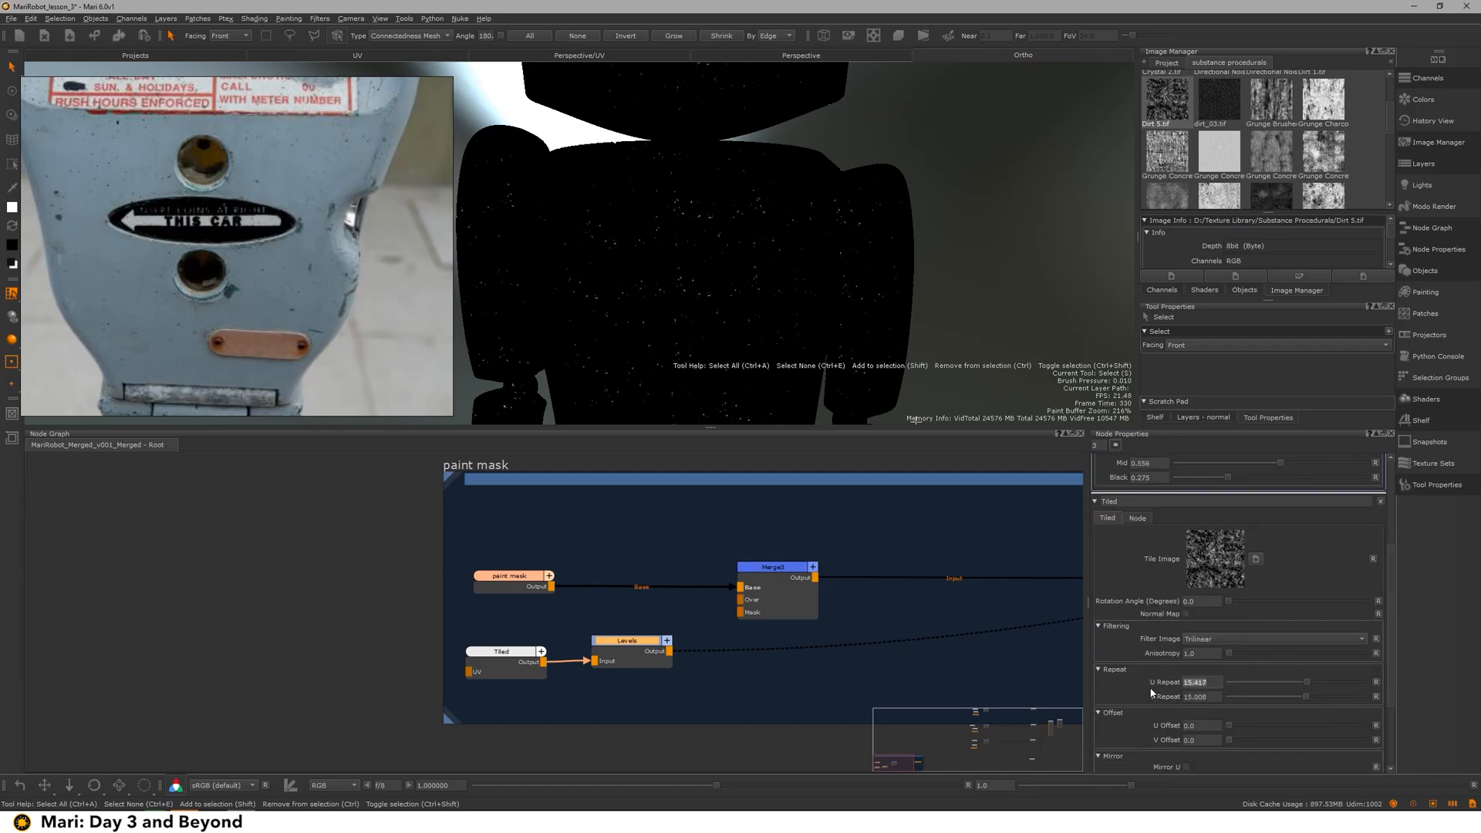
text(11)
key(Tab)
alt+drag(772, 248, 725, 262)
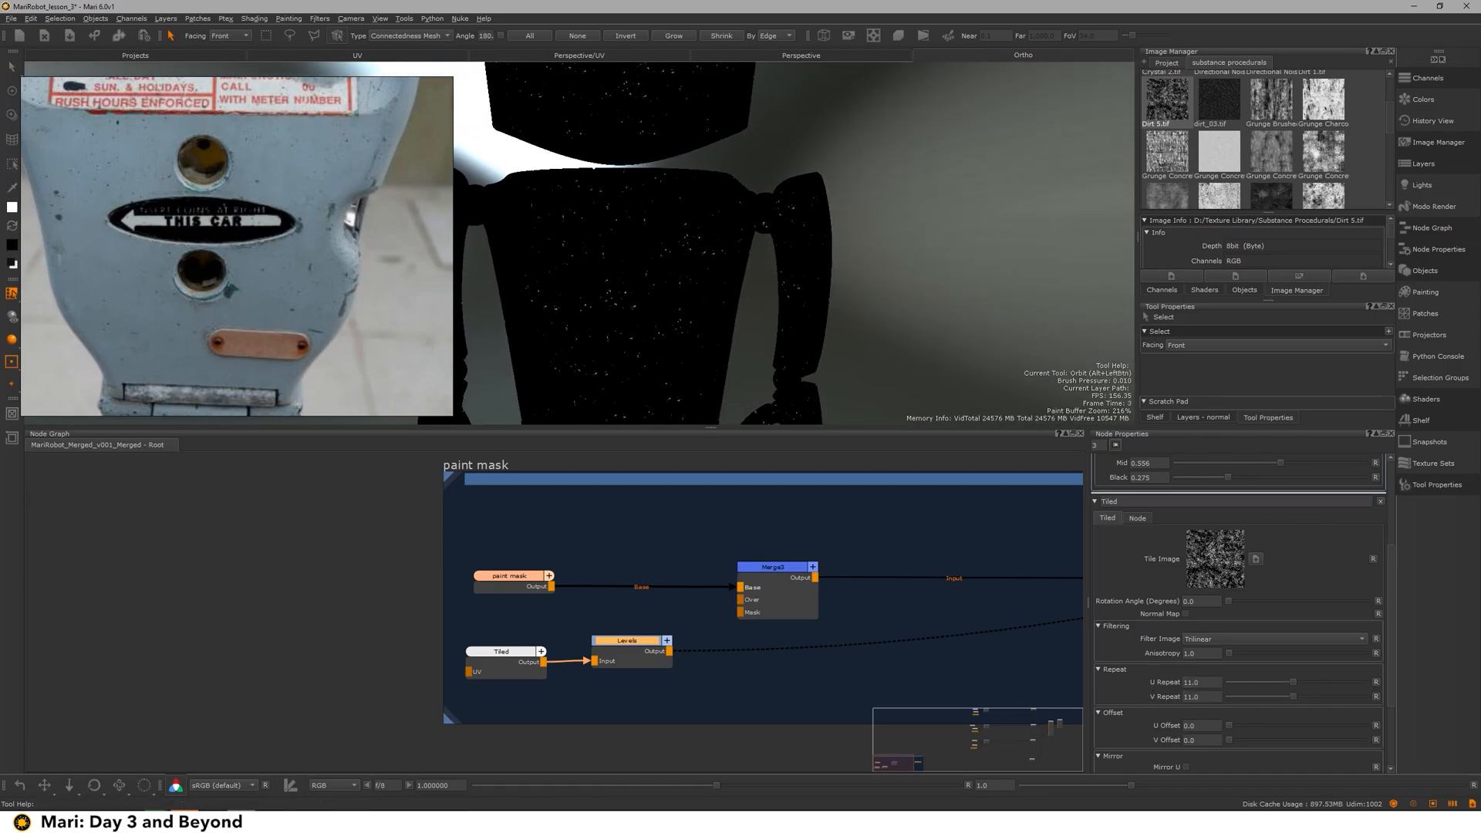
Step: View Merge3, connect the Levels output to its Over input, and set its blend mode to Multiply
click(800, 601)
key(1)
middle_drag(662, 640, 574, 639)
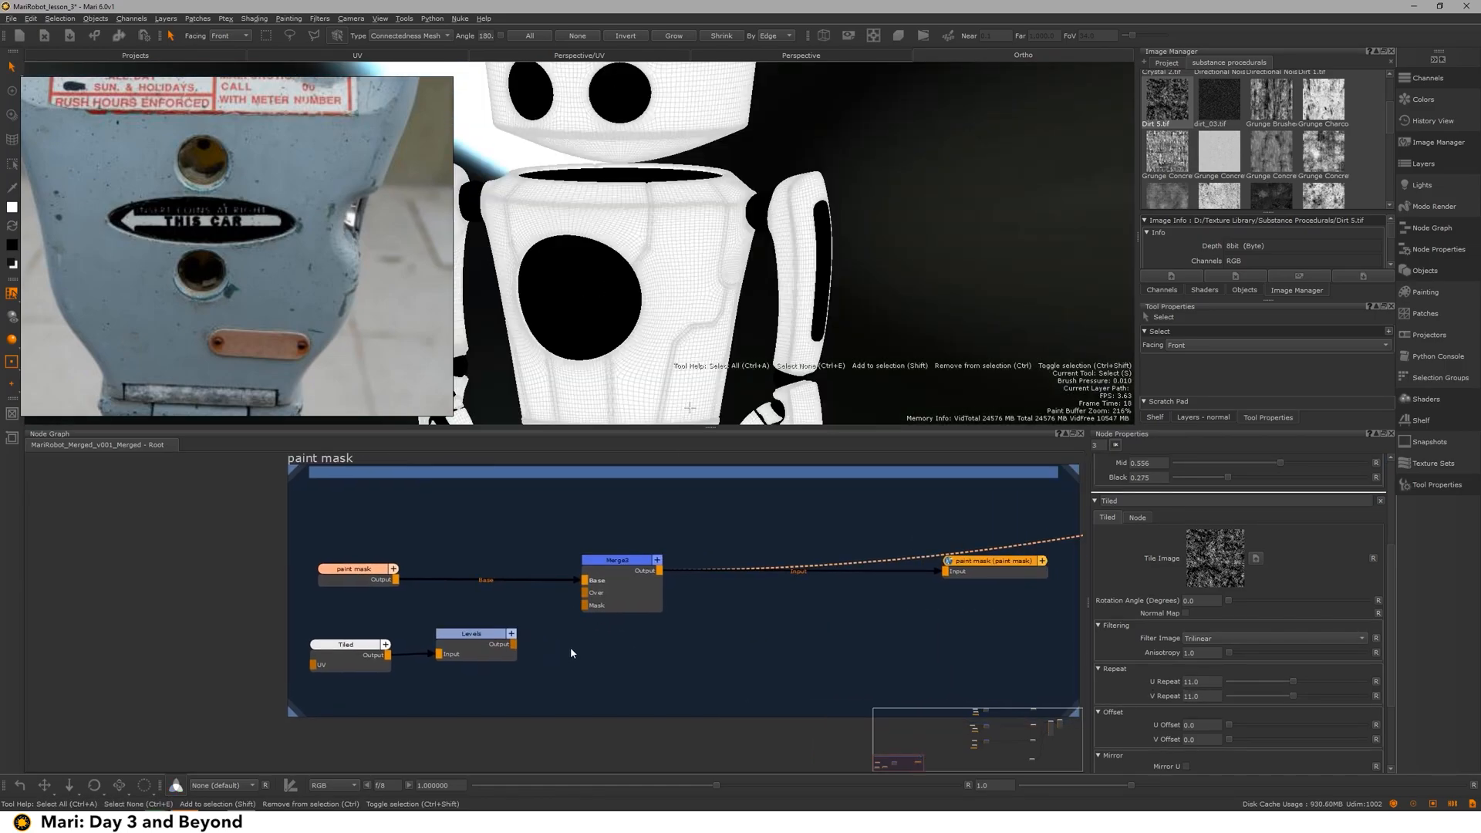
drag(502, 645, 585, 592)
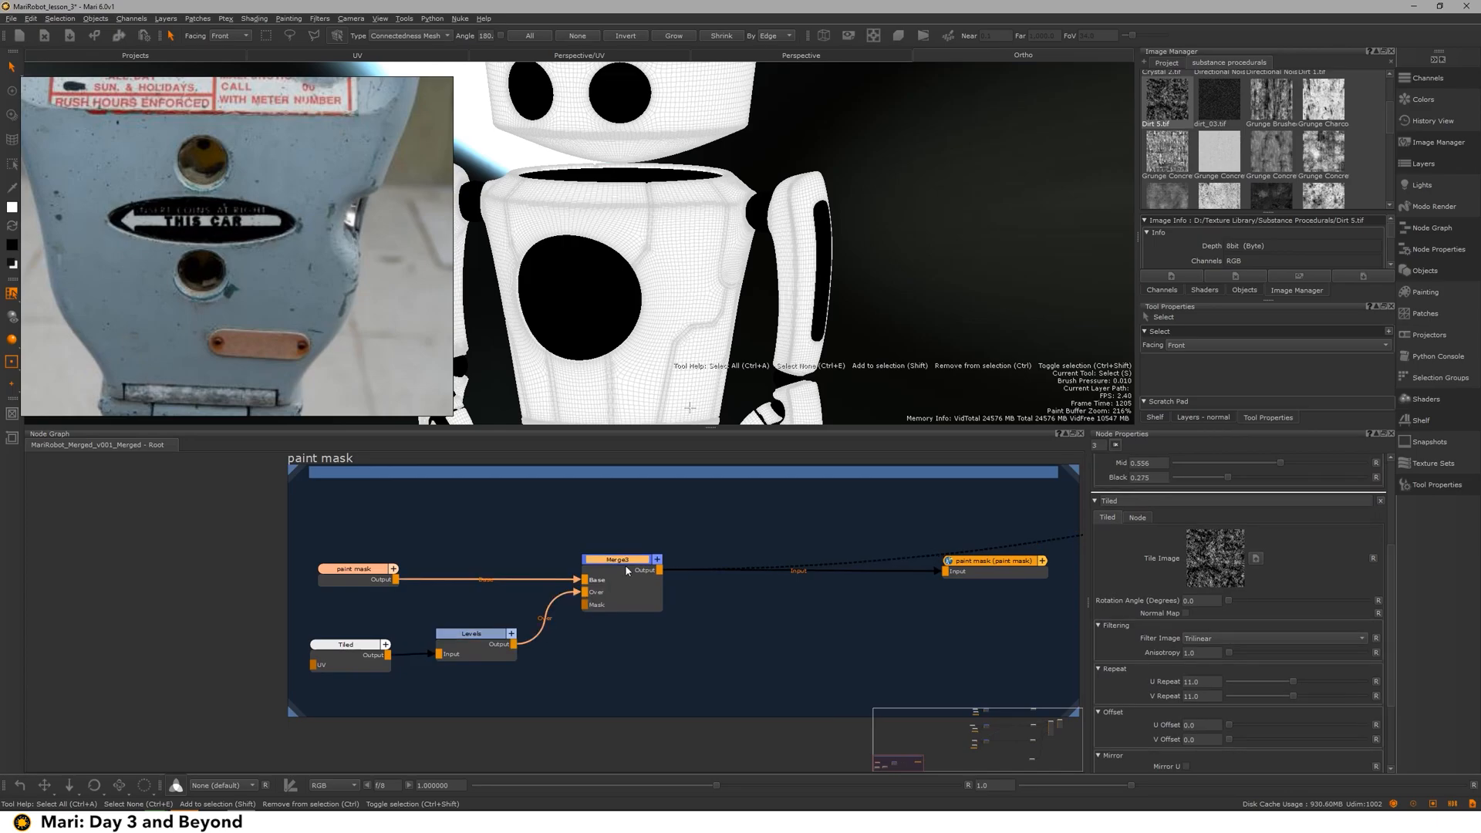
click(627, 564)
click(699, 642)
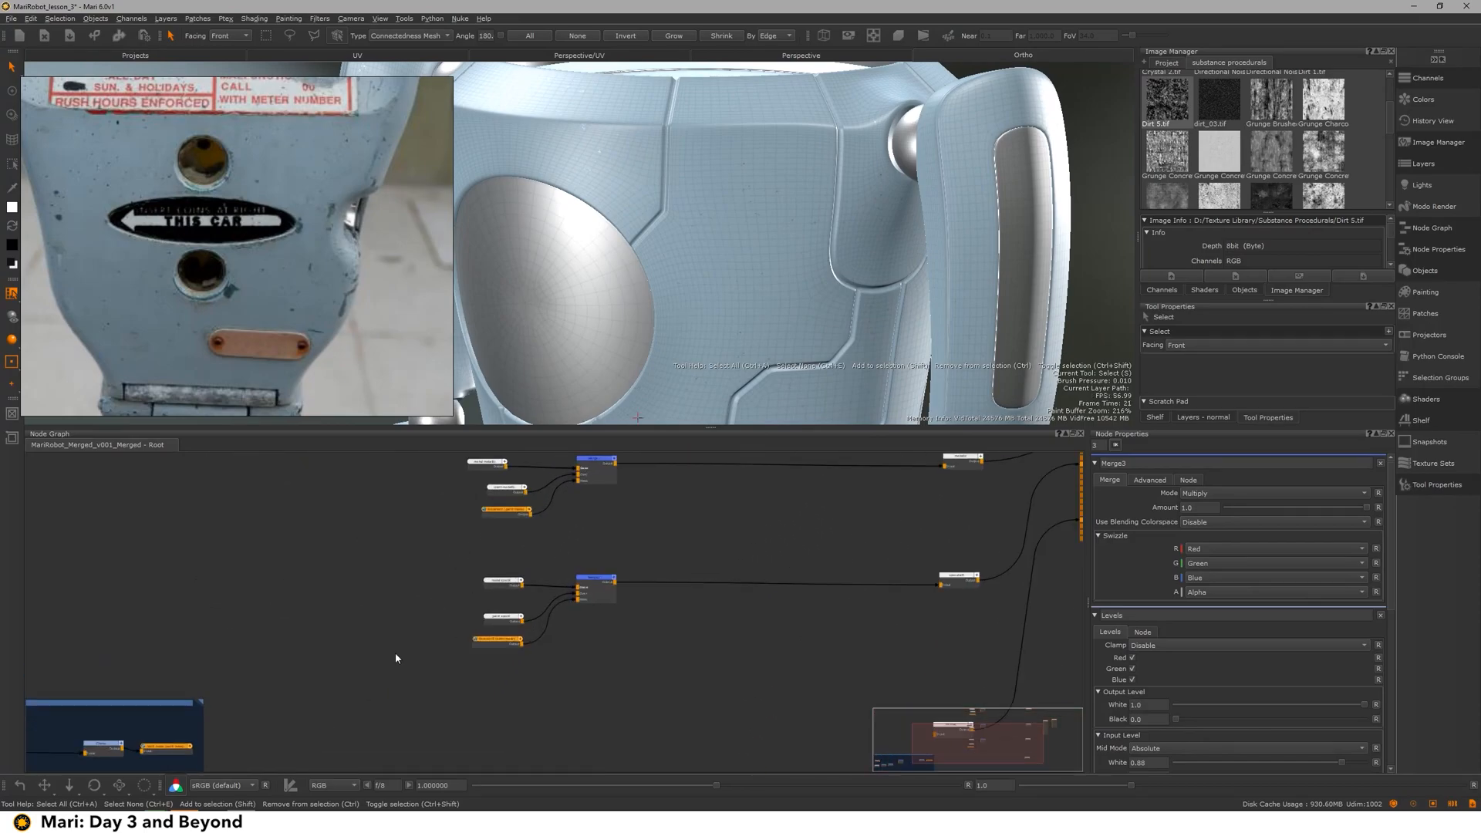
Step: Open the Levels node in the paint mask backdrop and examine the paint and metal on the robot's torso
scroll(548, 577, up, 2)
click(382, 605)
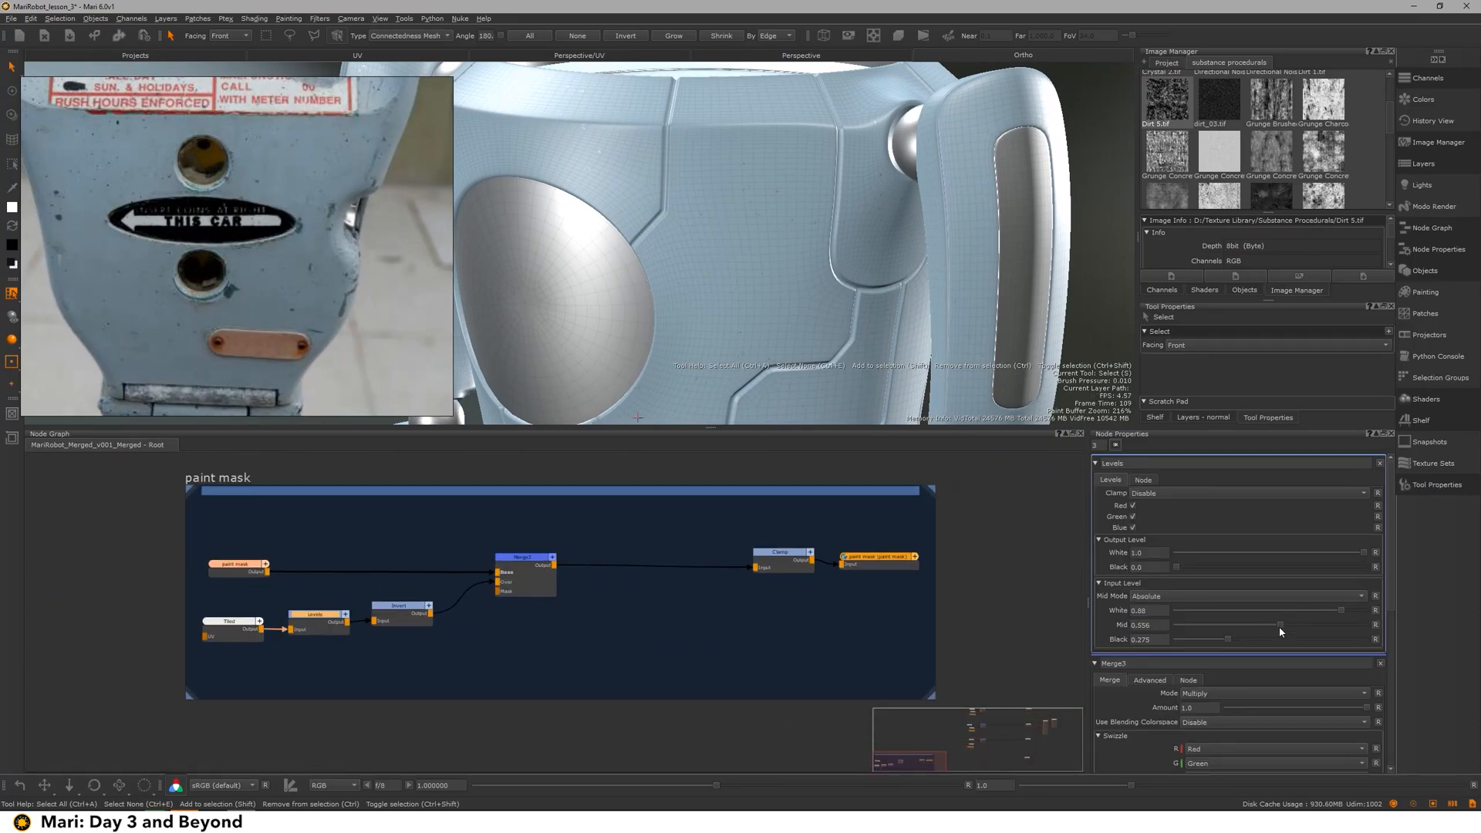
alt+right_drag(802, 224, 694, 224)
mouse_move(695, 223)
alt+mouse_down()
mouse_move(846, 207)
mouse_move(685, 199)
mouse_move(729, 208)
alt+mouse_up()
click(886, 562)
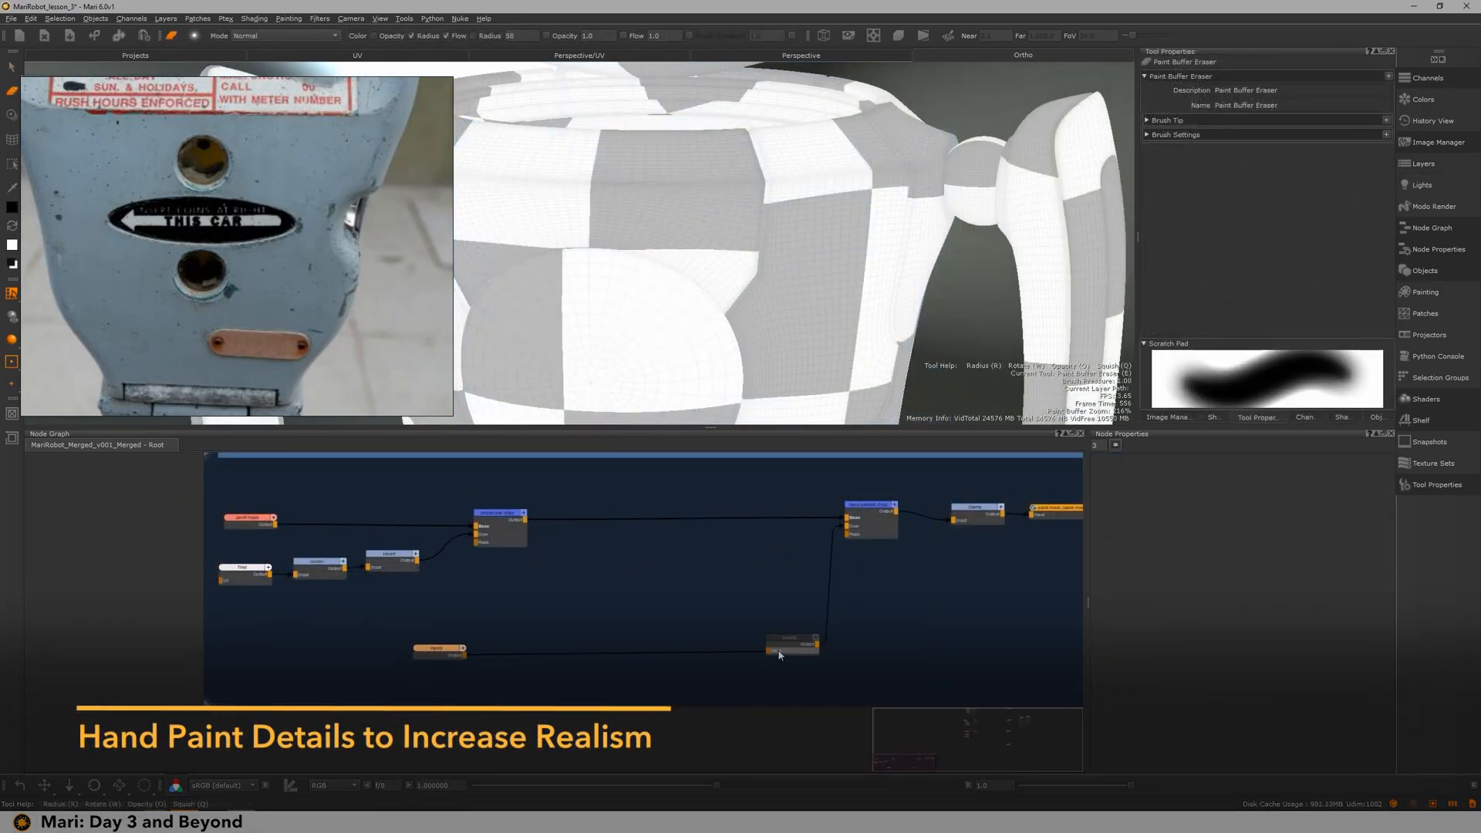
Step: View the Paint1 node and paint the orange rust texture across the upper torso above the chest circle with Paint Through
click(11, 67)
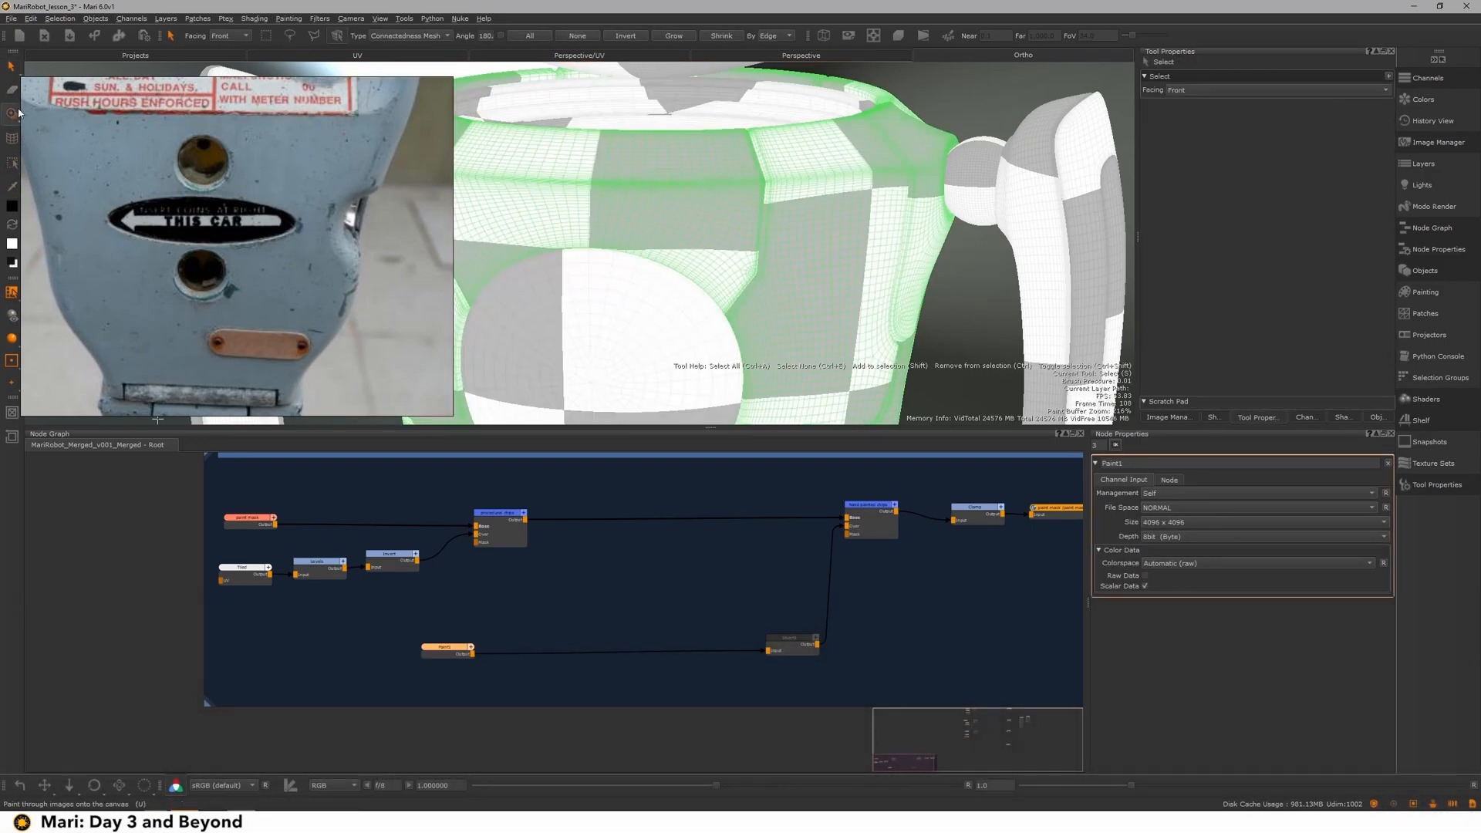
click(11, 113)
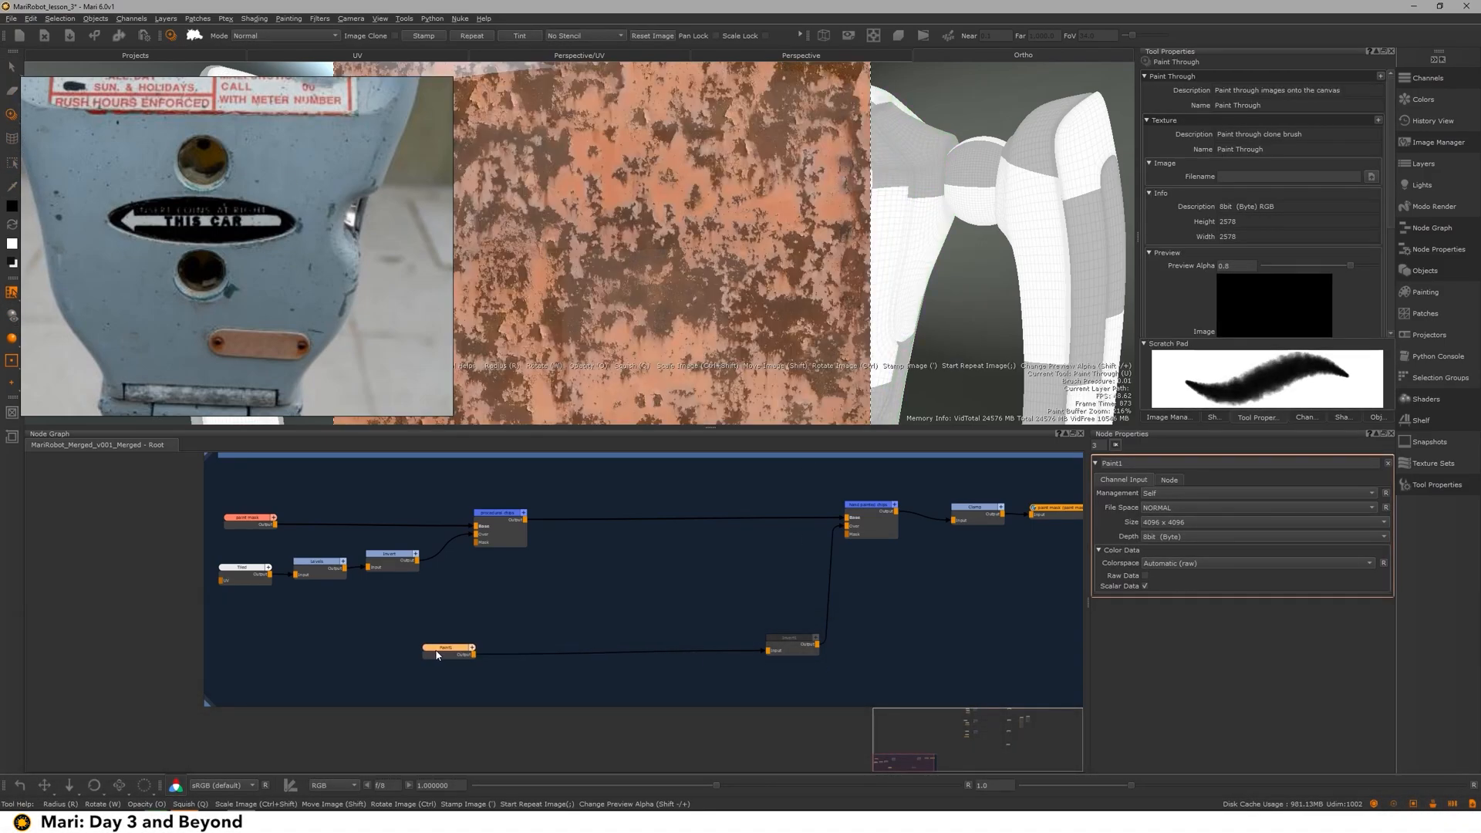
key(s)
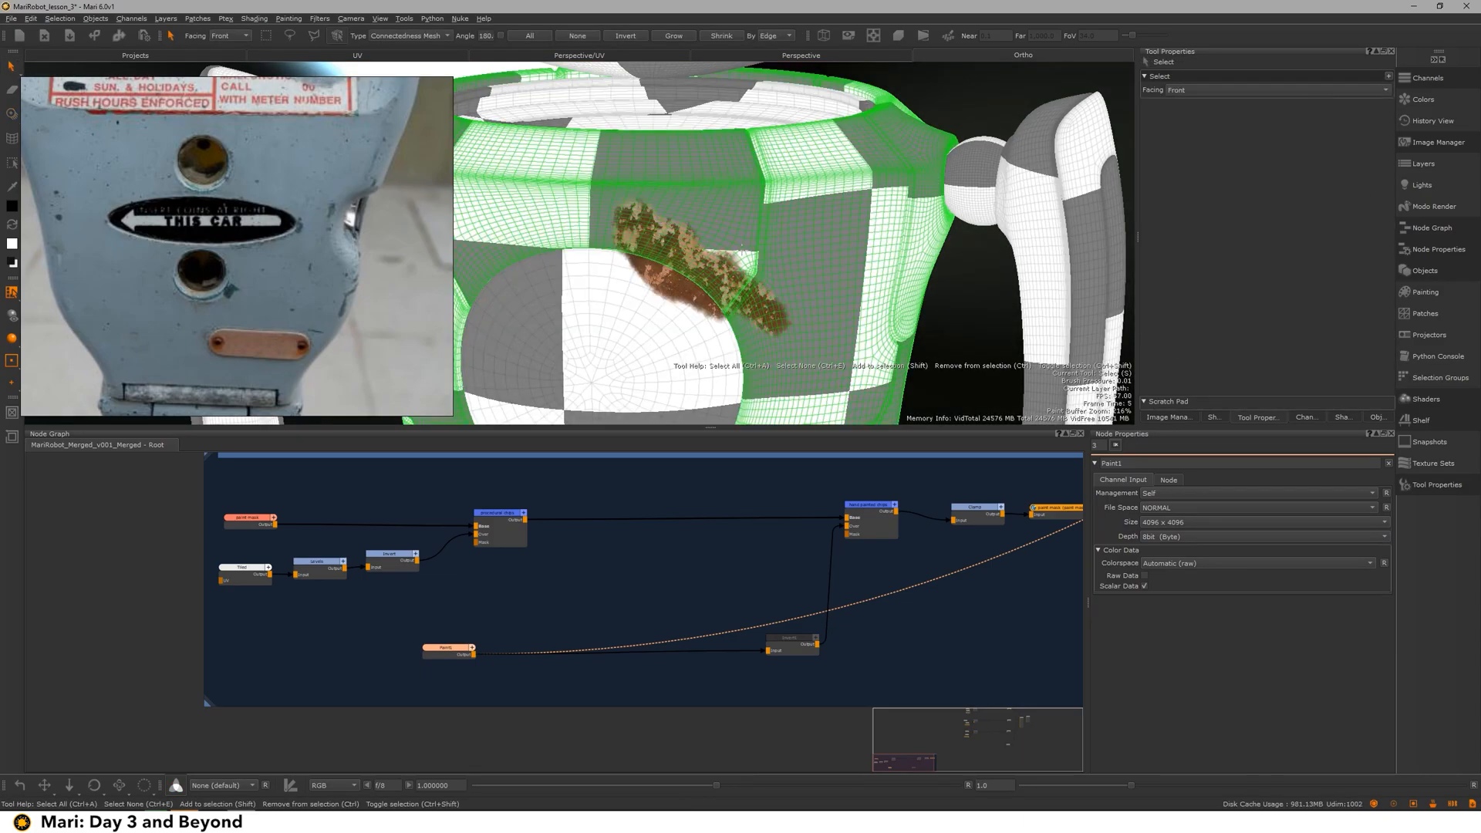
click(1305, 417)
click(1169, 417)
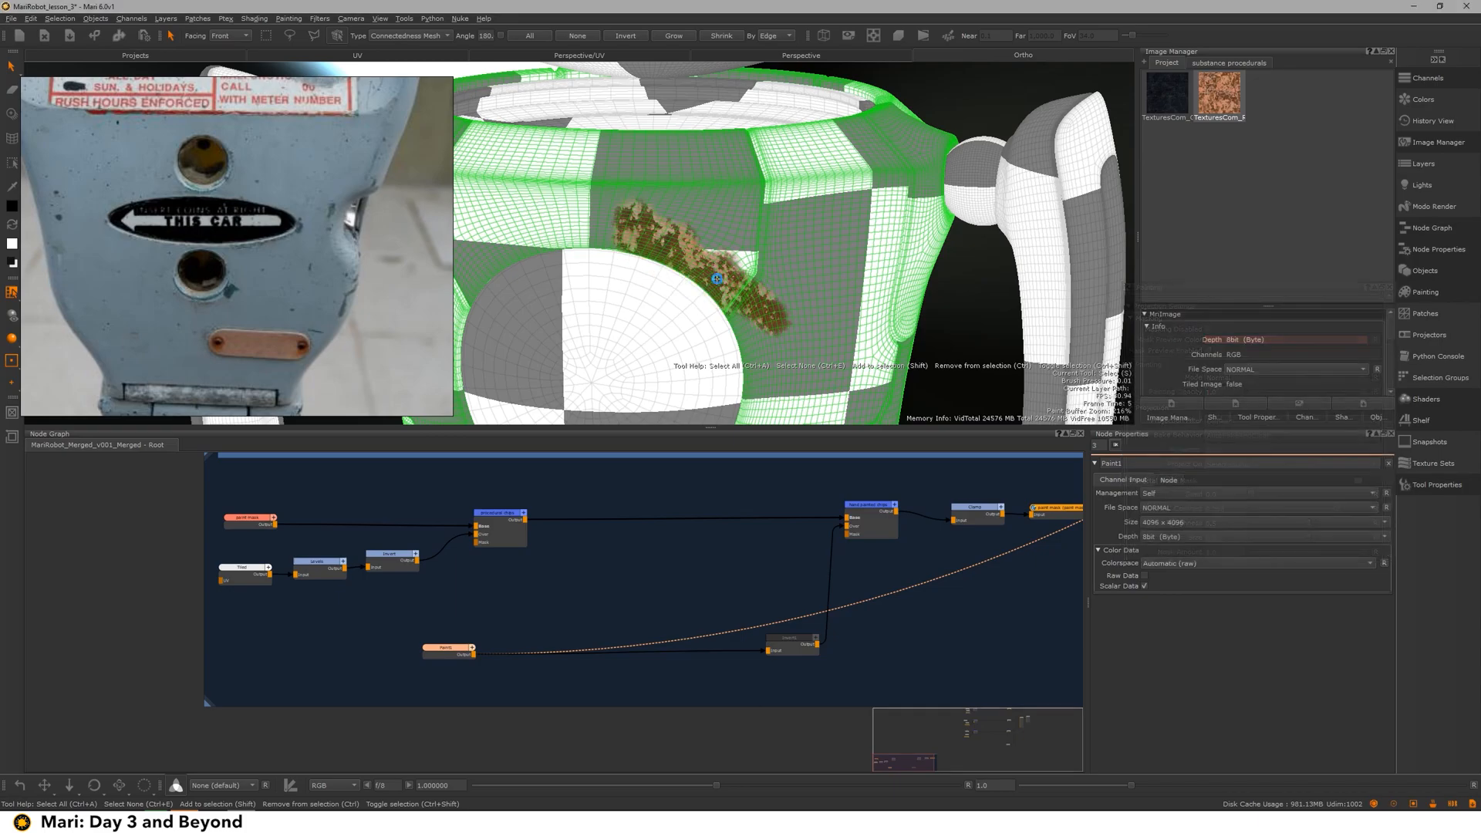
key(u)
mouse_move(648, 240)
mouse_down()
mouse_move(737, 248)
mouse_move(762, 187)
mouse_move(748, 232)
mouse_up()
Step: Erase the excess rust paint above the chest circle with the Paint Buffer Eraser and reactivate Paint Through
key(e)
mouse_move(617, 247)
mouse_down()
mouse_move(698, 277)
mouse_move(717, 269)
mouse_up()
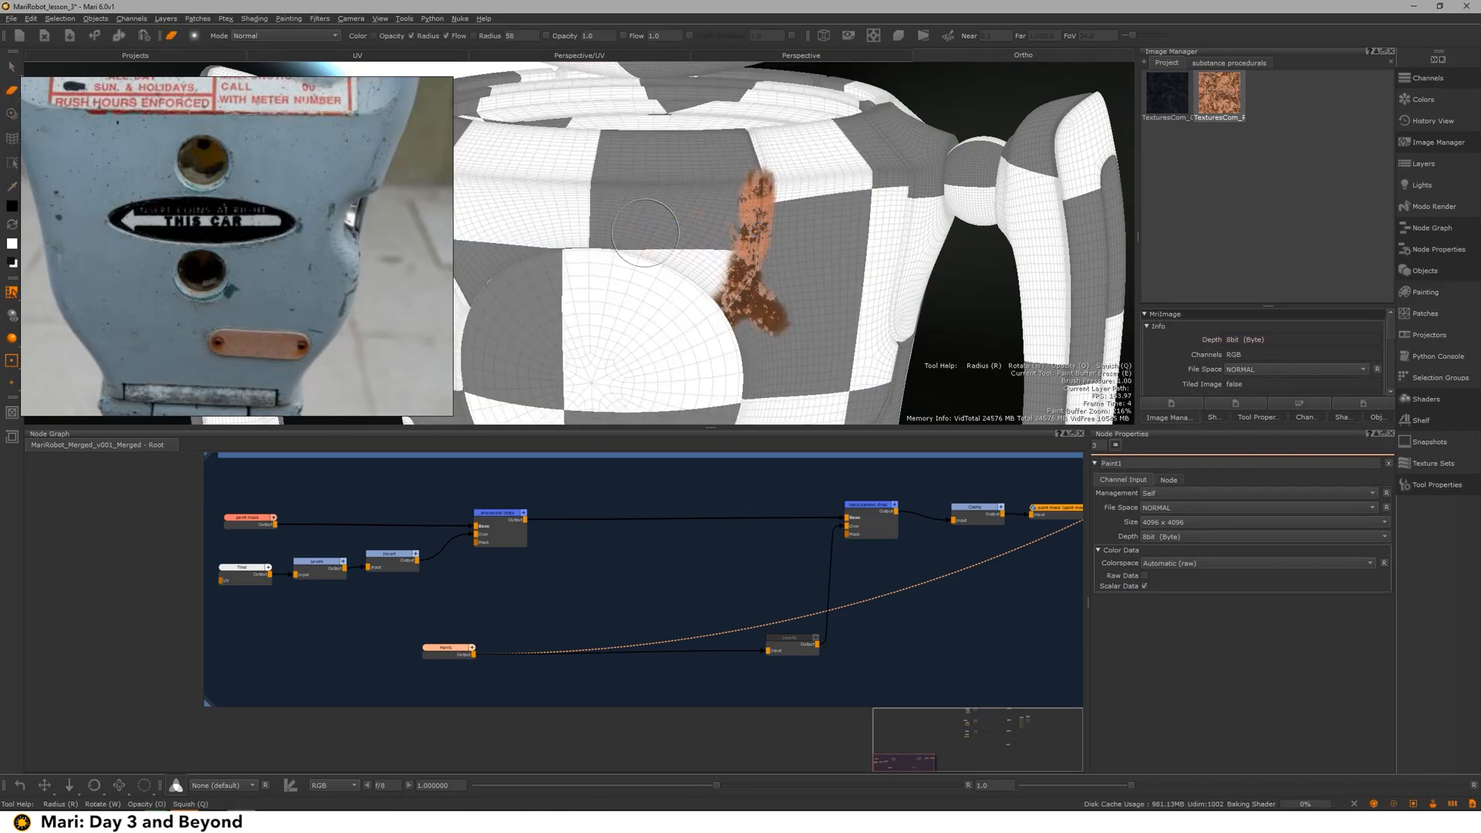
click(12, 114)
mouse_move(779, 347)
alt+mouse_down()
mouse_move(775, 297)
mouse_move(711, 246)
mouse_move(826, 208)
mouse_move(675, 290)
mouse_move(710, 309)
mouse_move(706, 287)
mouse_move(636, 270)
mouse_move(648, 297)
mouse_move(642, 272)
alt+mouse_up()
key(x)
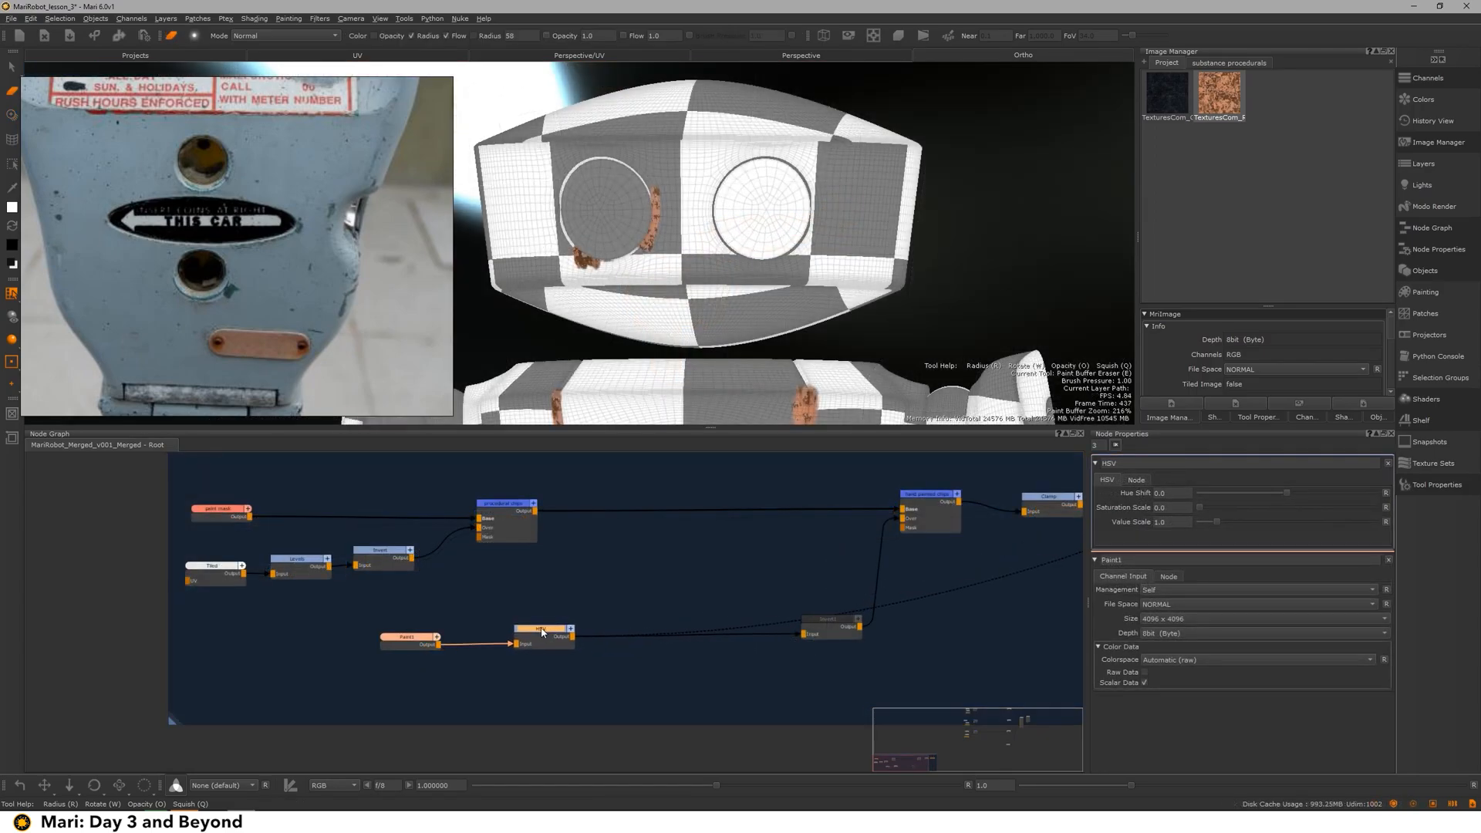
Step: Delete the disabled node feeding the hand painted chips Merge and insert a Levels node after the HSV node
alt+right_drag(719, 356, 779, 331)
alt+drag(779, 332, 736, 339)
click(822, 630)
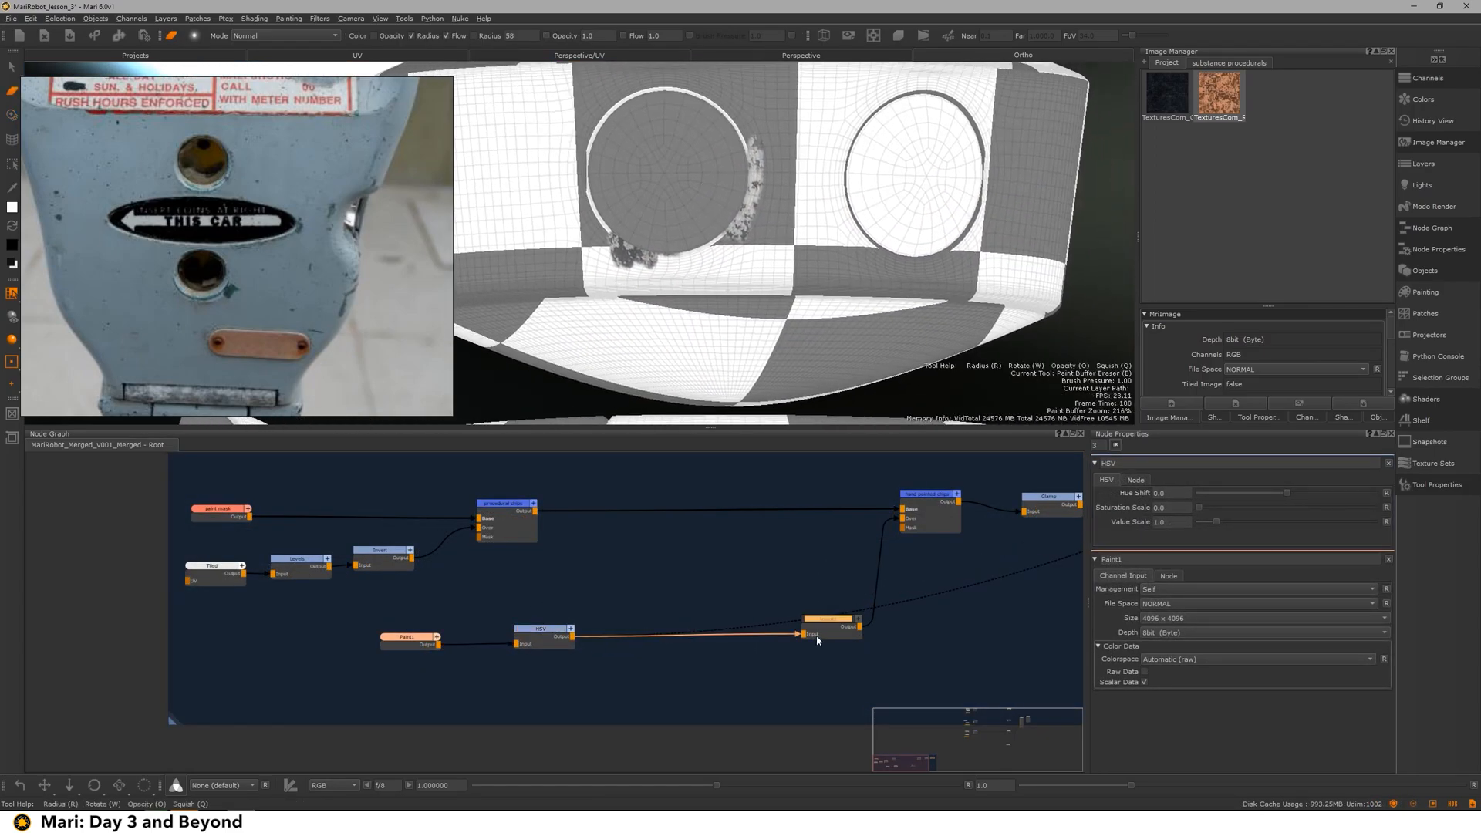
key(Delete)
click(542, 631)
key(Tab)
text(lev)
key(Return)
double_click(655, 628)
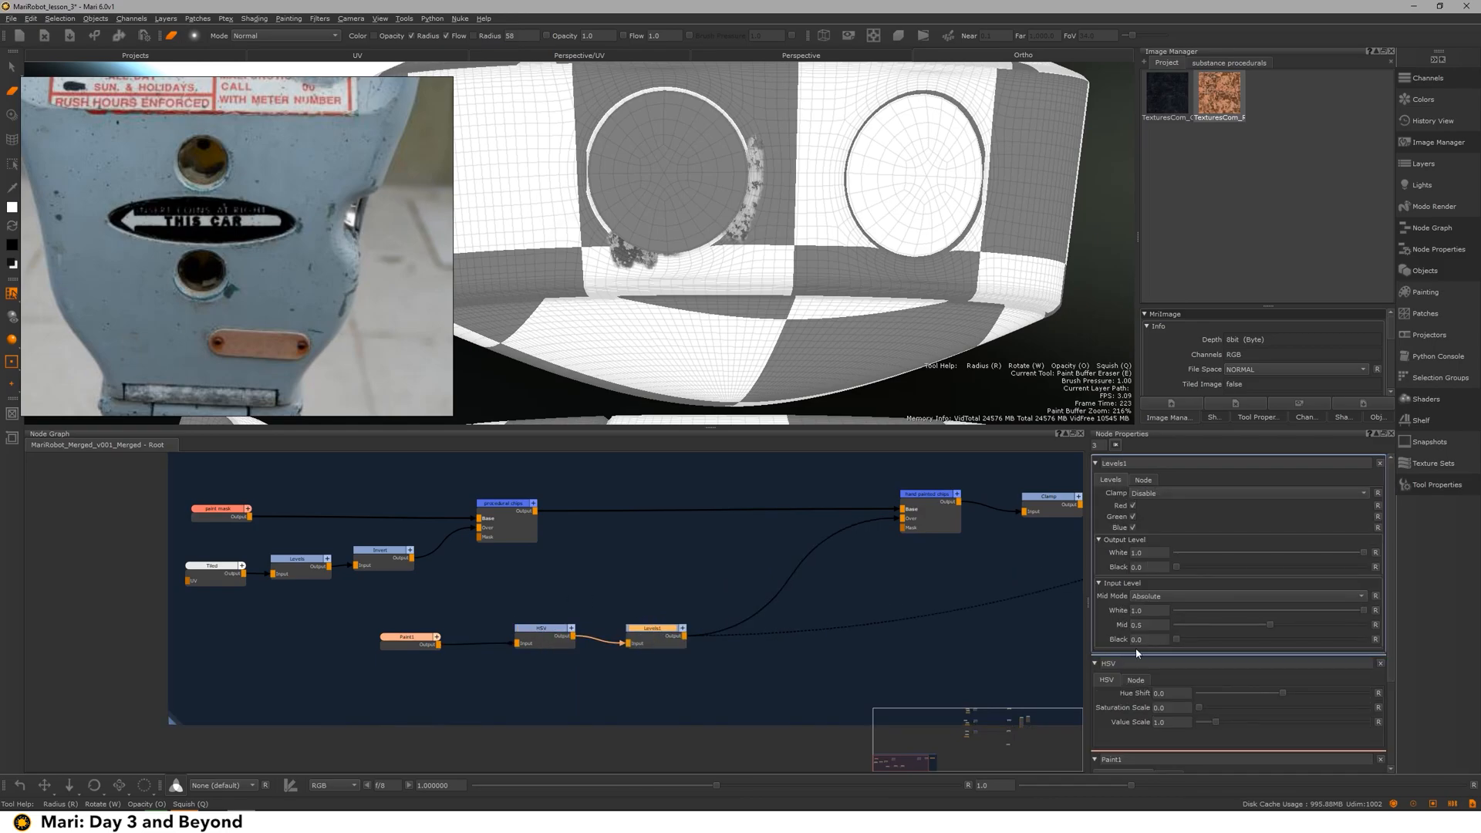
Step: Set Levels1 input White to 0.758, Mid to 0.607 and Black to 0.488, with Clamp set to Clamp LDR
mouse_move(1266, 626)
mouse_down()
mouse_move(1298, 631)
mouse_move(1319, 613)
mouse_up()
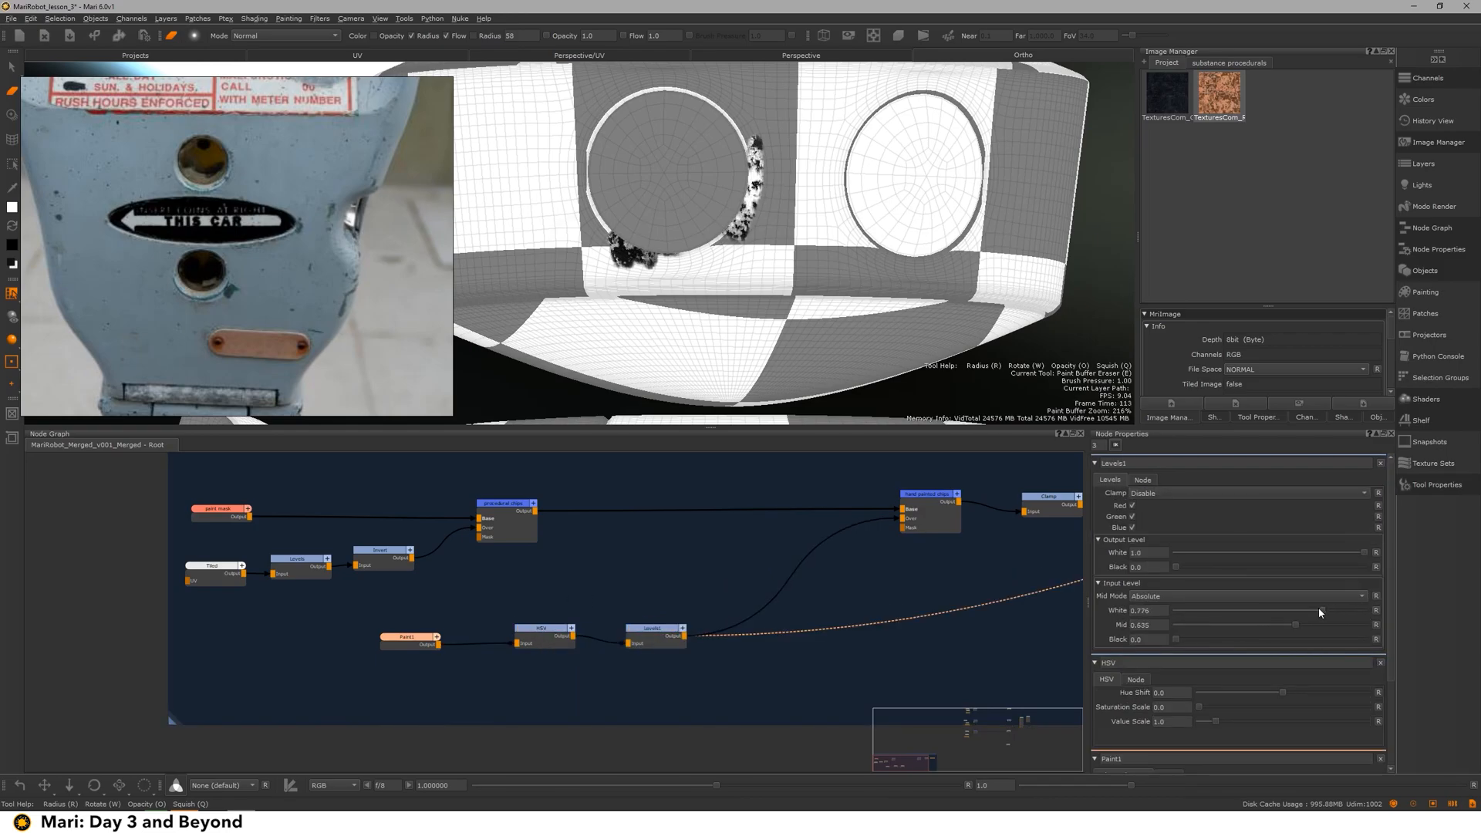
drag(1176, 640, 1273, 638)
click(1247, 492)
click(1248, 504)
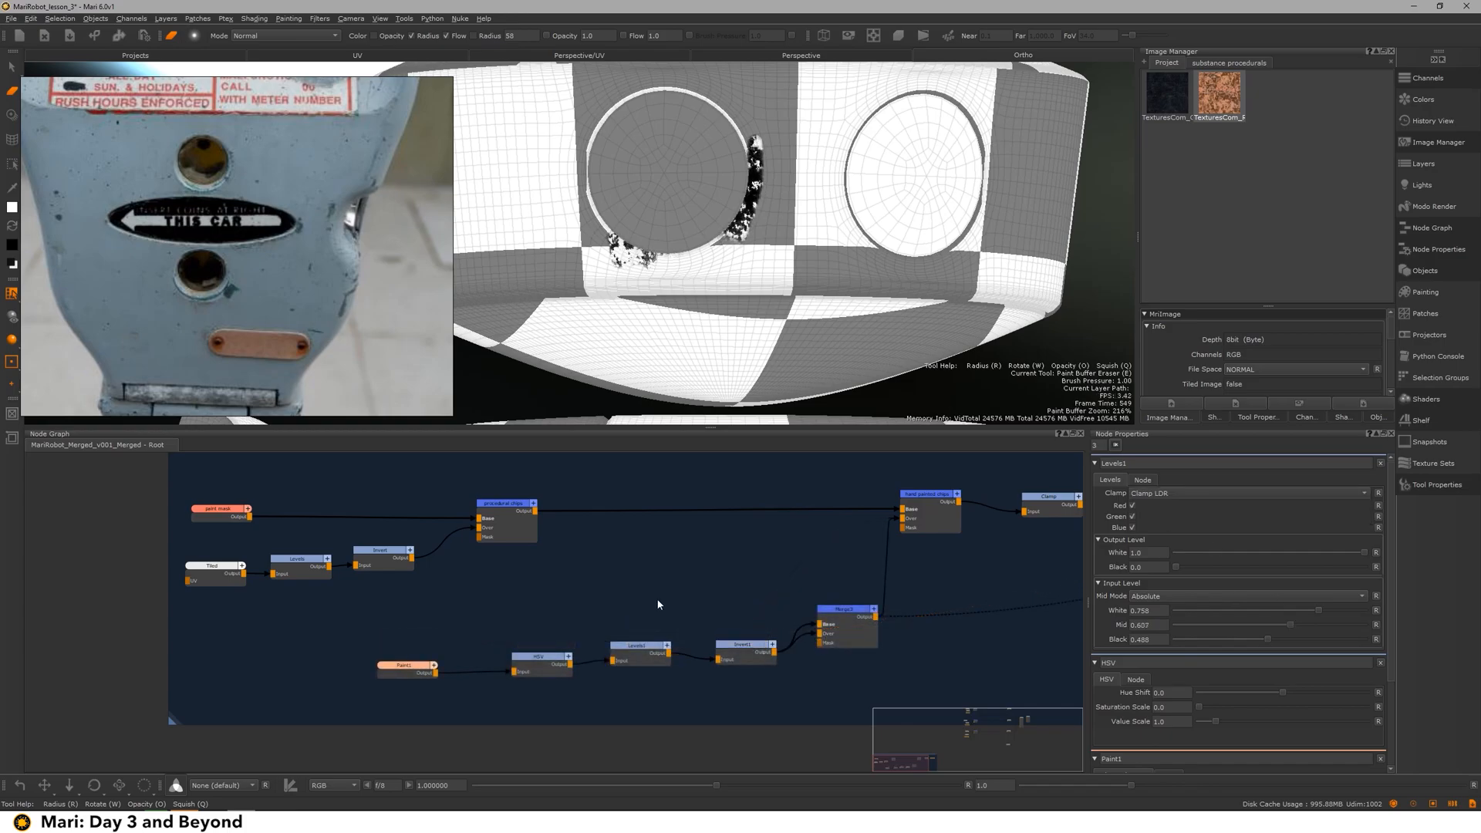
Step: Add a Constant node and connect it to the Base input of the Merge that follows the hand-painted branch's Invert
key(Tab)
text(con)
key(Return)
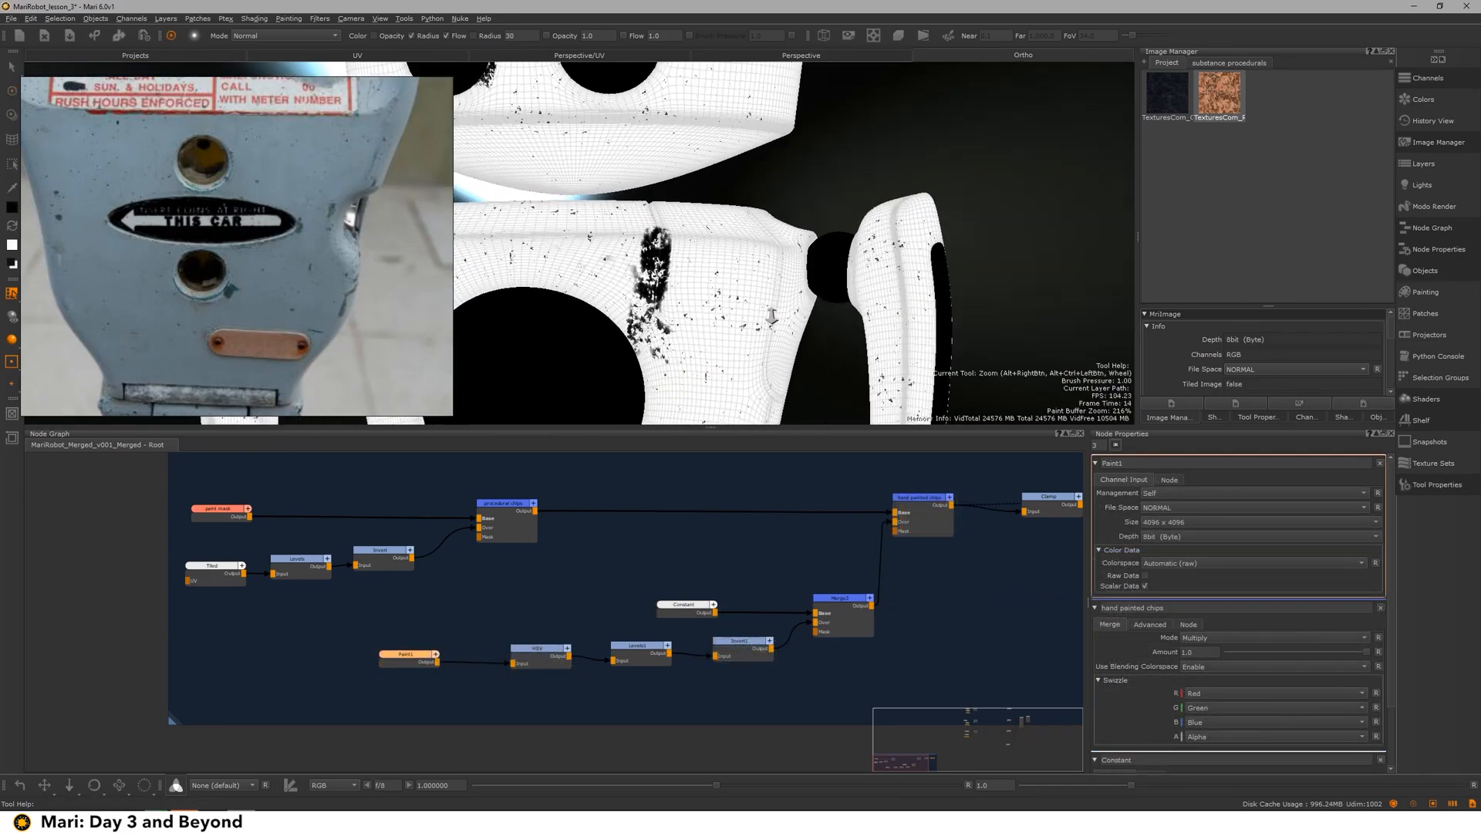
Step: Paint more chips along the panel seam on the robot's upper torso
scroll(663, 293, up, 3)
mouse_move(665, 294)
mouse_down()
mouse_move(693, 195)
mouse_move(702, 305)
mouse_move(655, 290)
mouse_up()
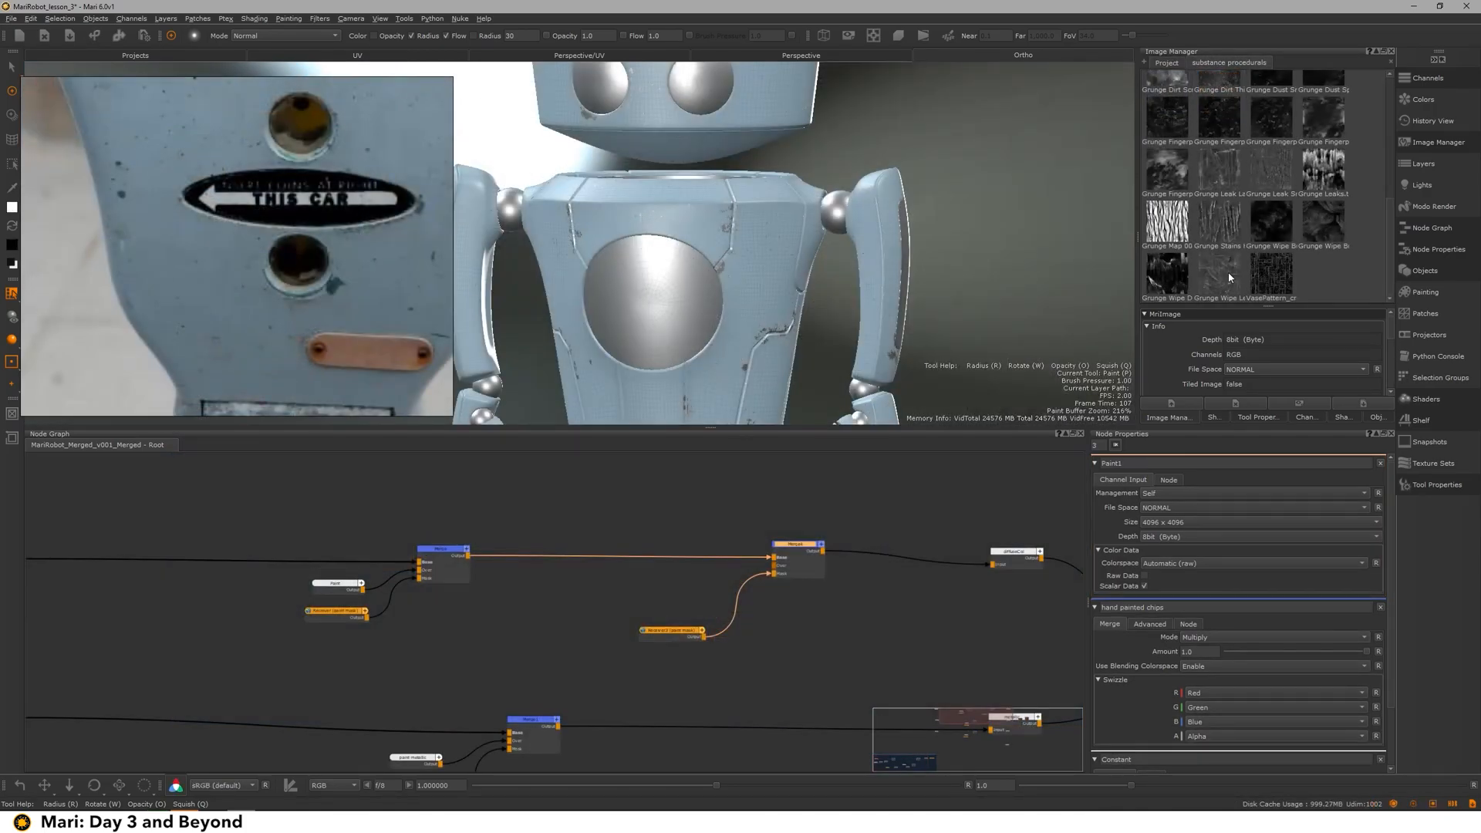
Step: Place the Grunge Wipe image beside the diffuseCol branch and replace its Tiled node with a Triplanar Projection node
drag(1229, 278, 587, 573)
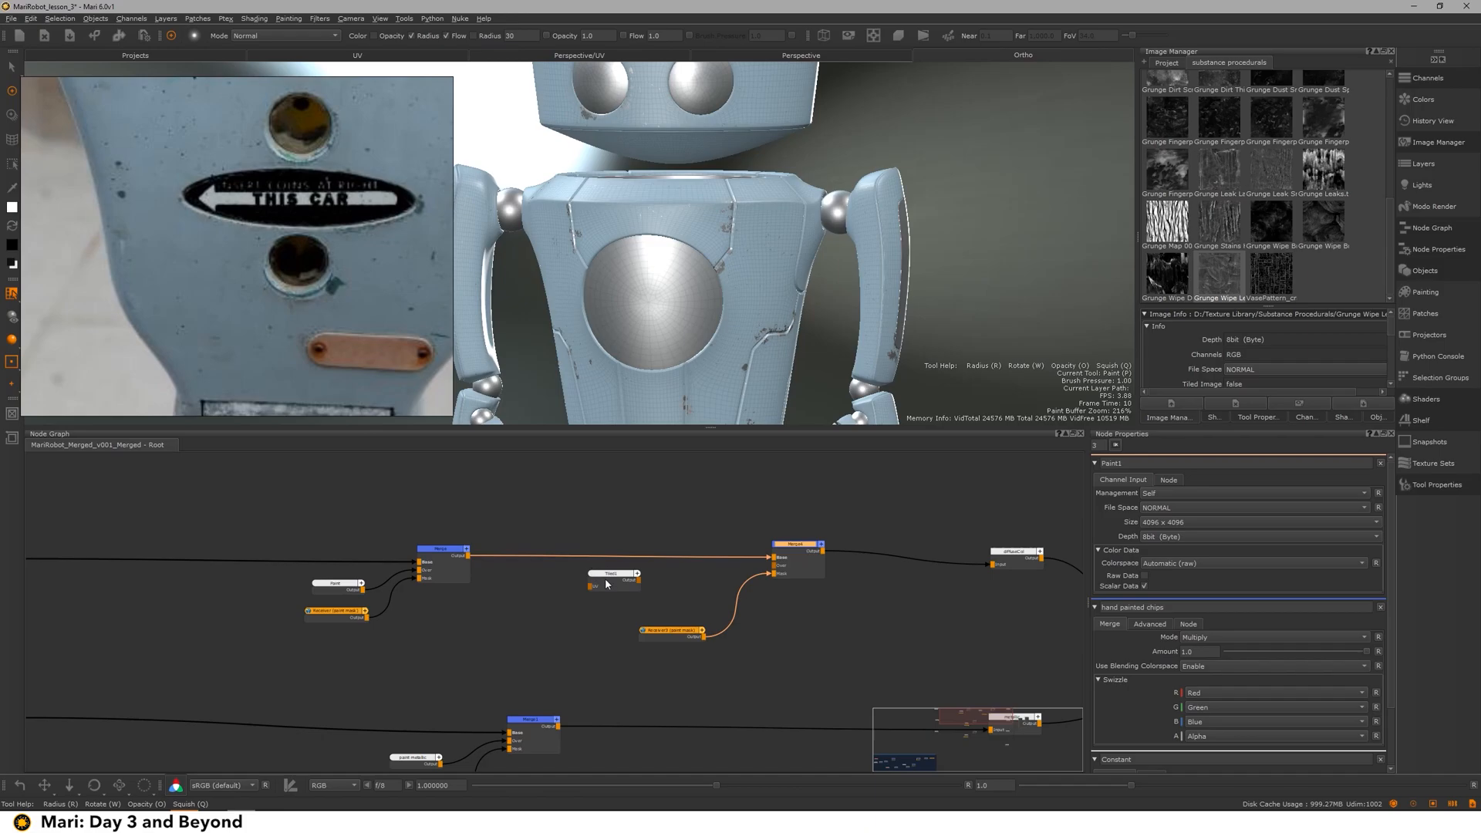
click(617, 586)
key(Tab)
text(tri)
key(Return)
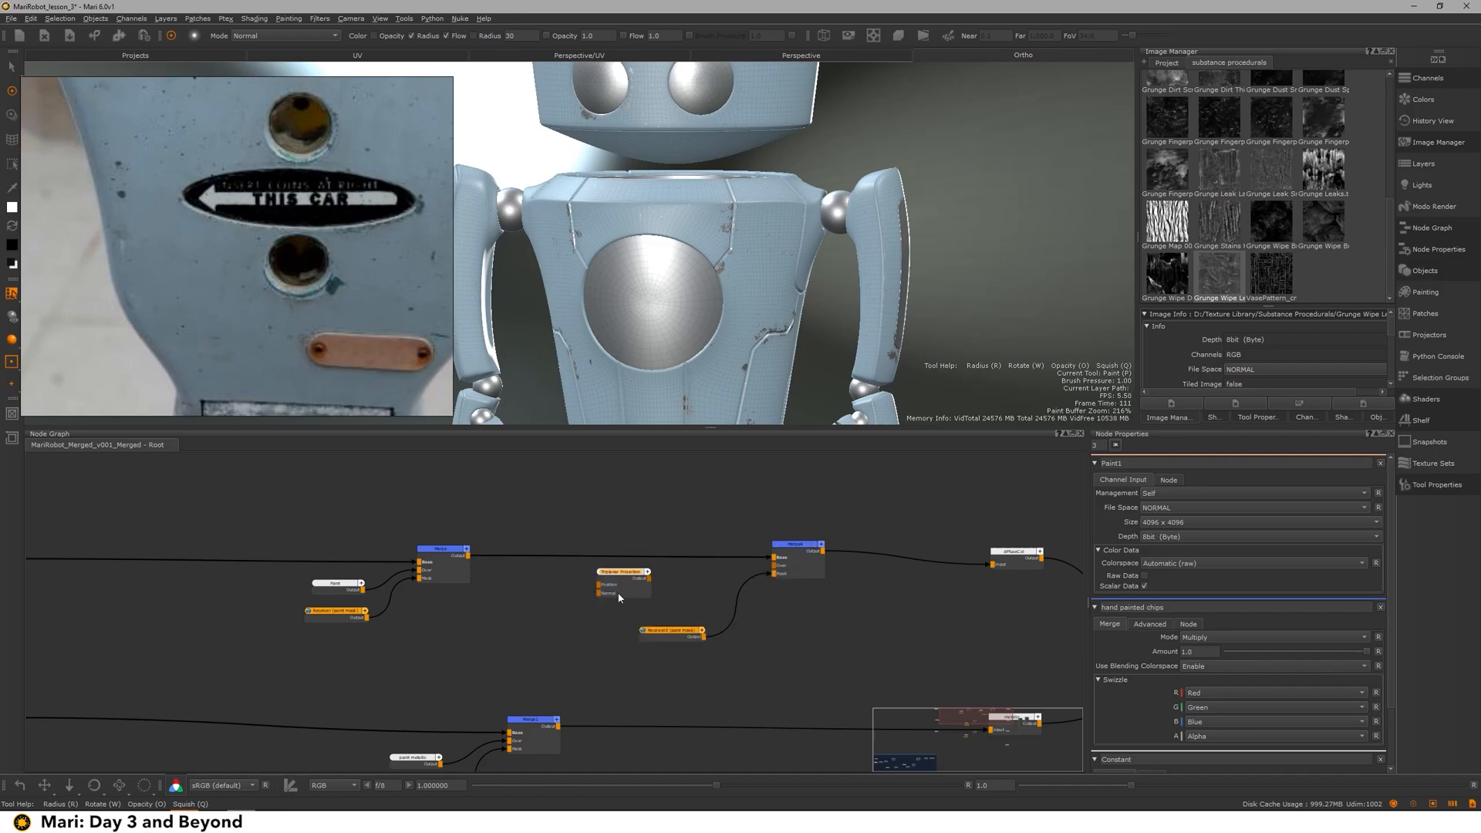
Step: Assign the selected Grunge Wipe image to the Front, Top and Right images of the Triplanar Projection node
click(629, 585)
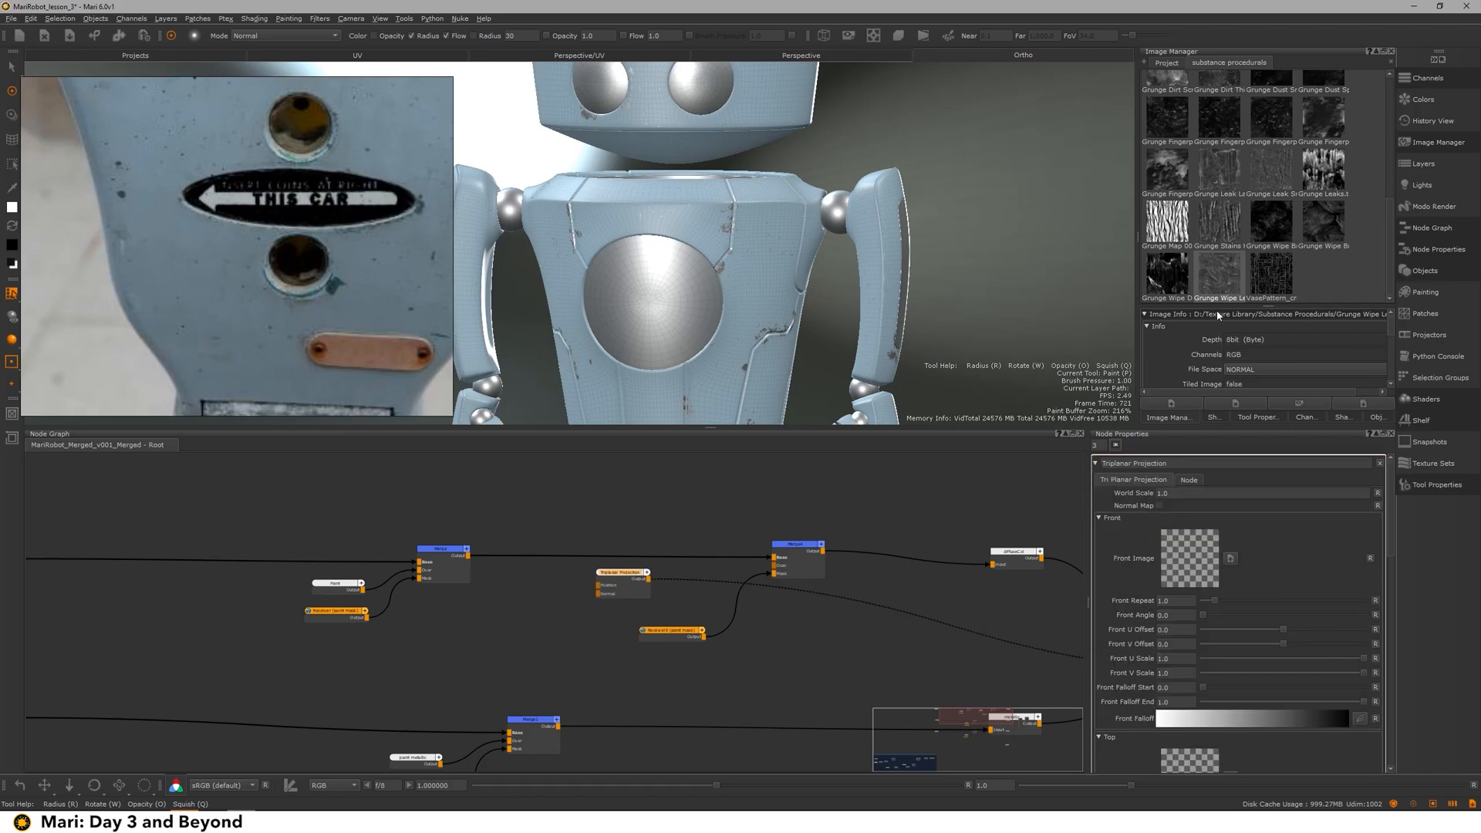
drag(1218, 274, 1189, 557)
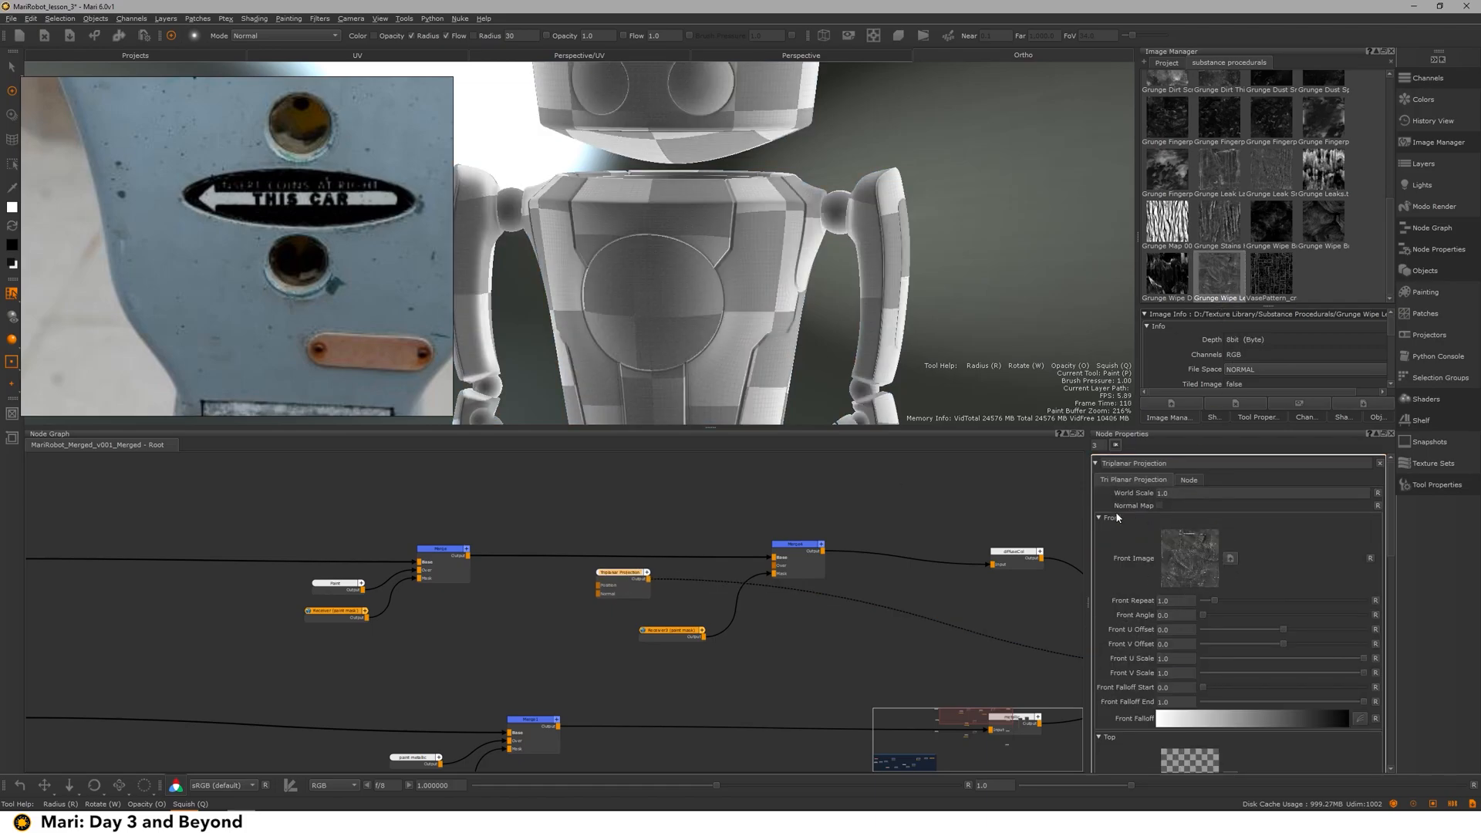
scroll(1120, 522, down, 5)
drag(1219, 274, 1192, 605)
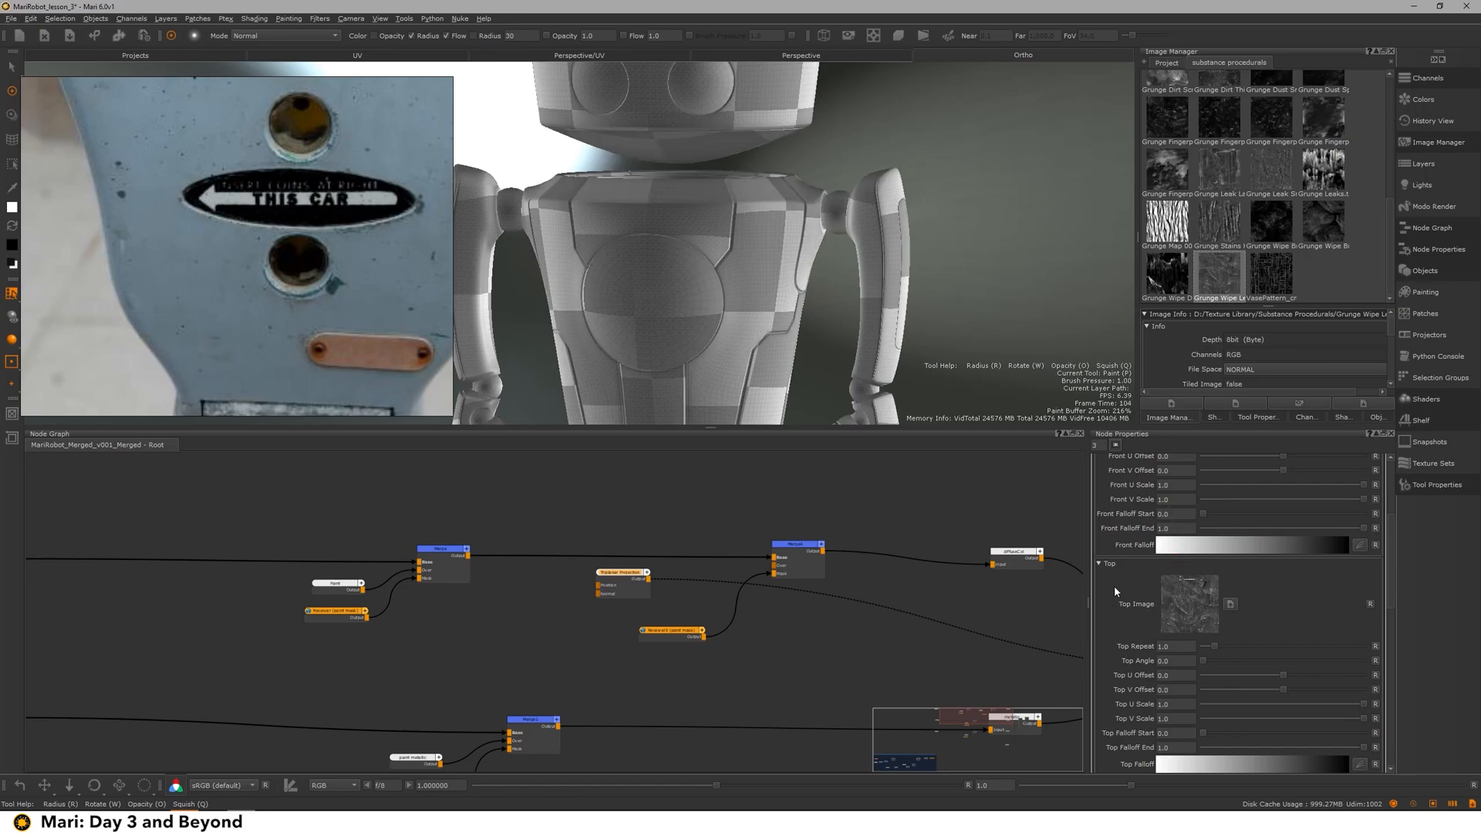
scroll(1114, 582, down, 7)
drag(1230, 282, 1190, 588)
scroll(1111, 579, up, 4)
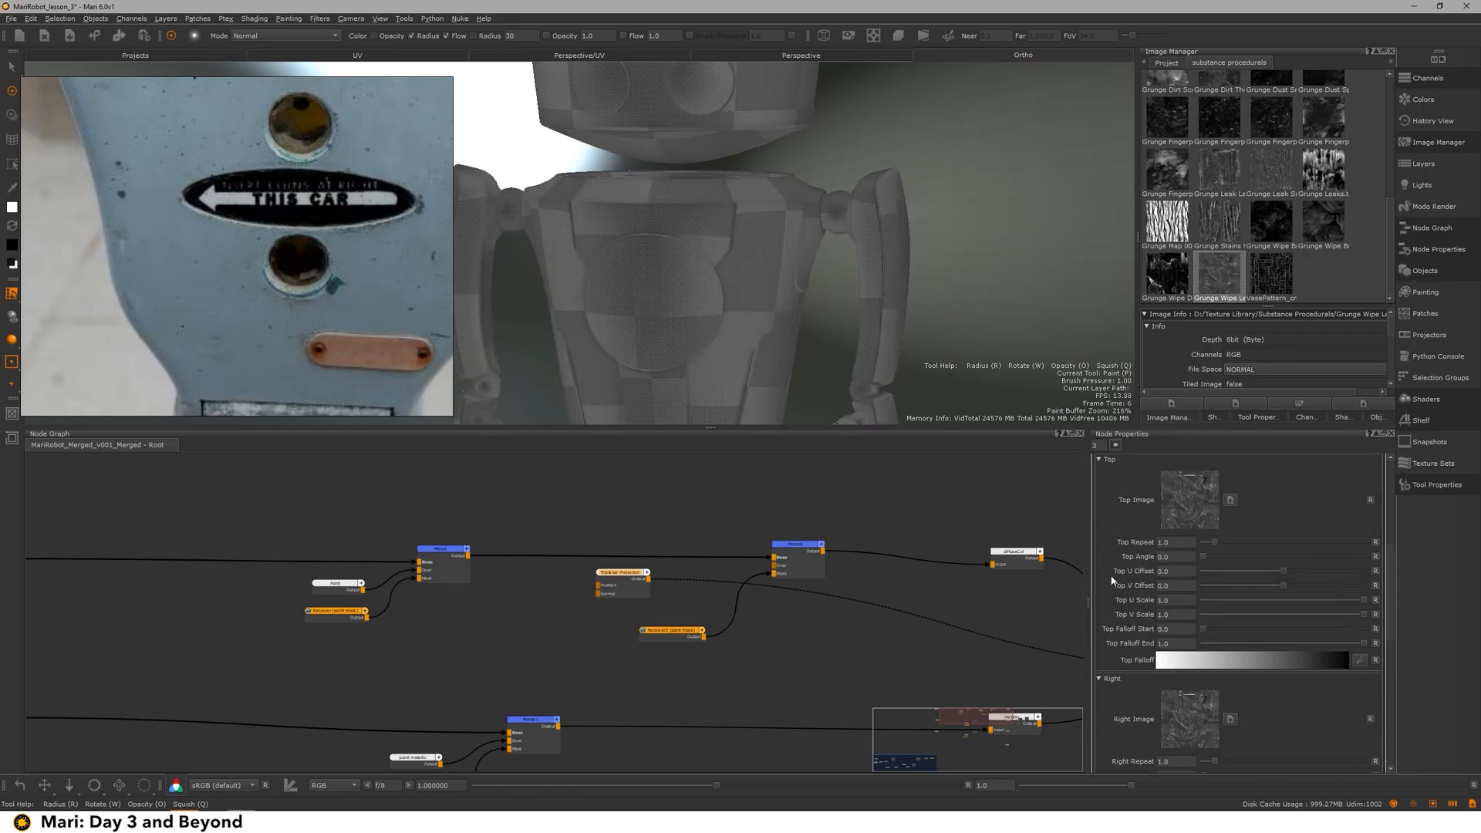
Step: Set the Triplanar Projection's World Scale to 25
scroll(1112, 575, up, 4)
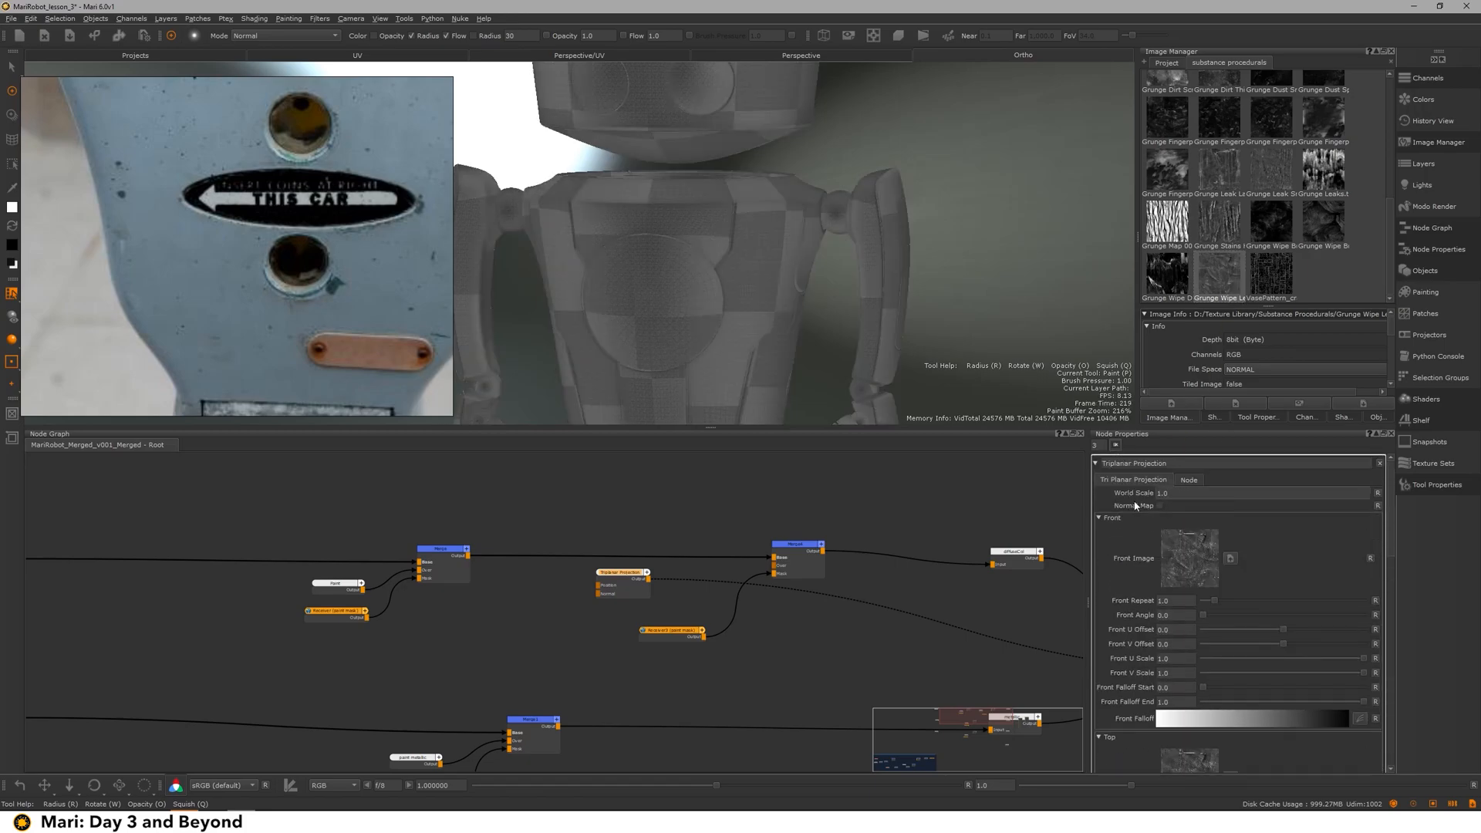
key(Return)
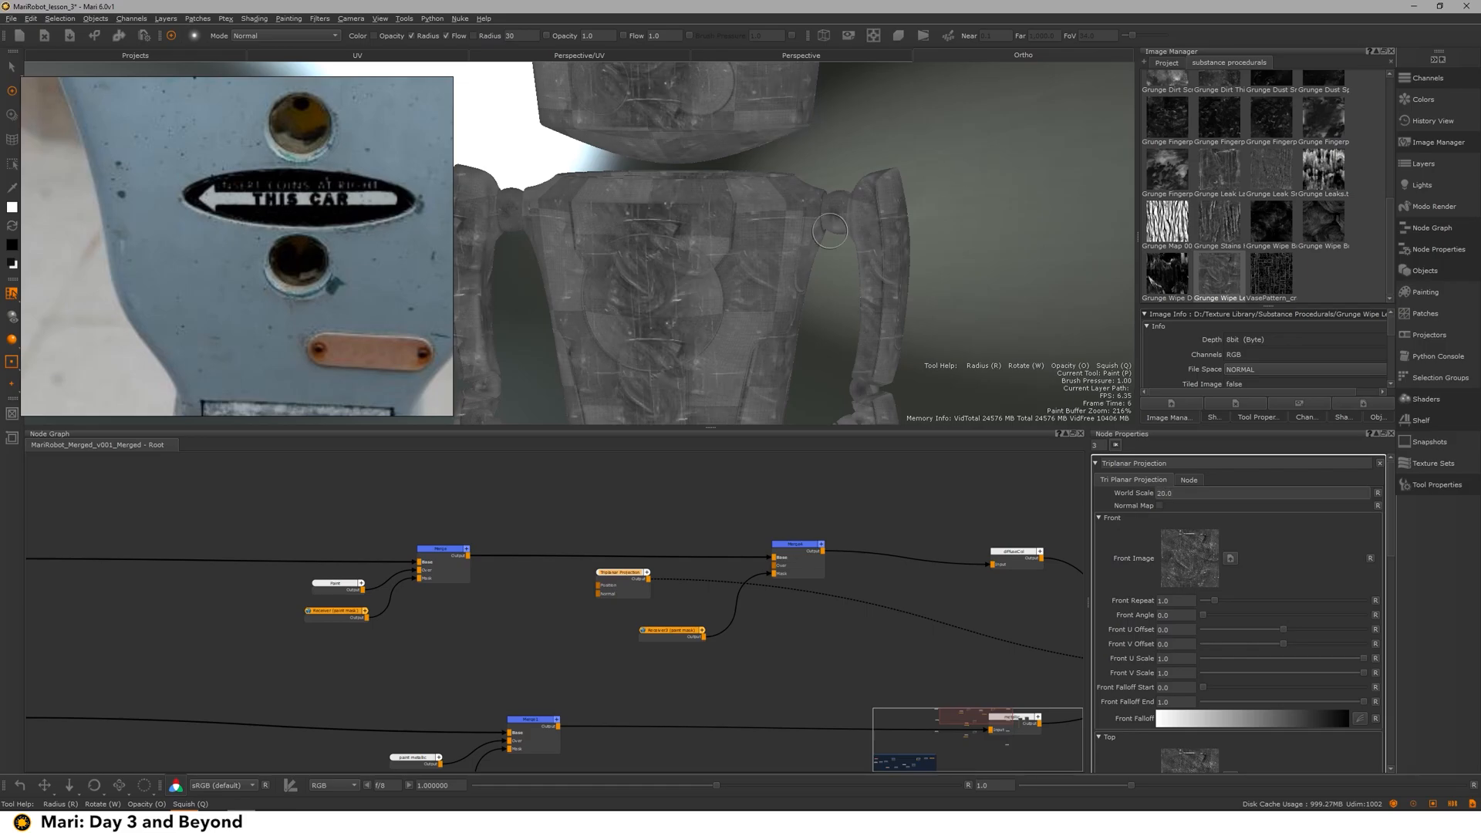
scroll(849, 230, up, 6)
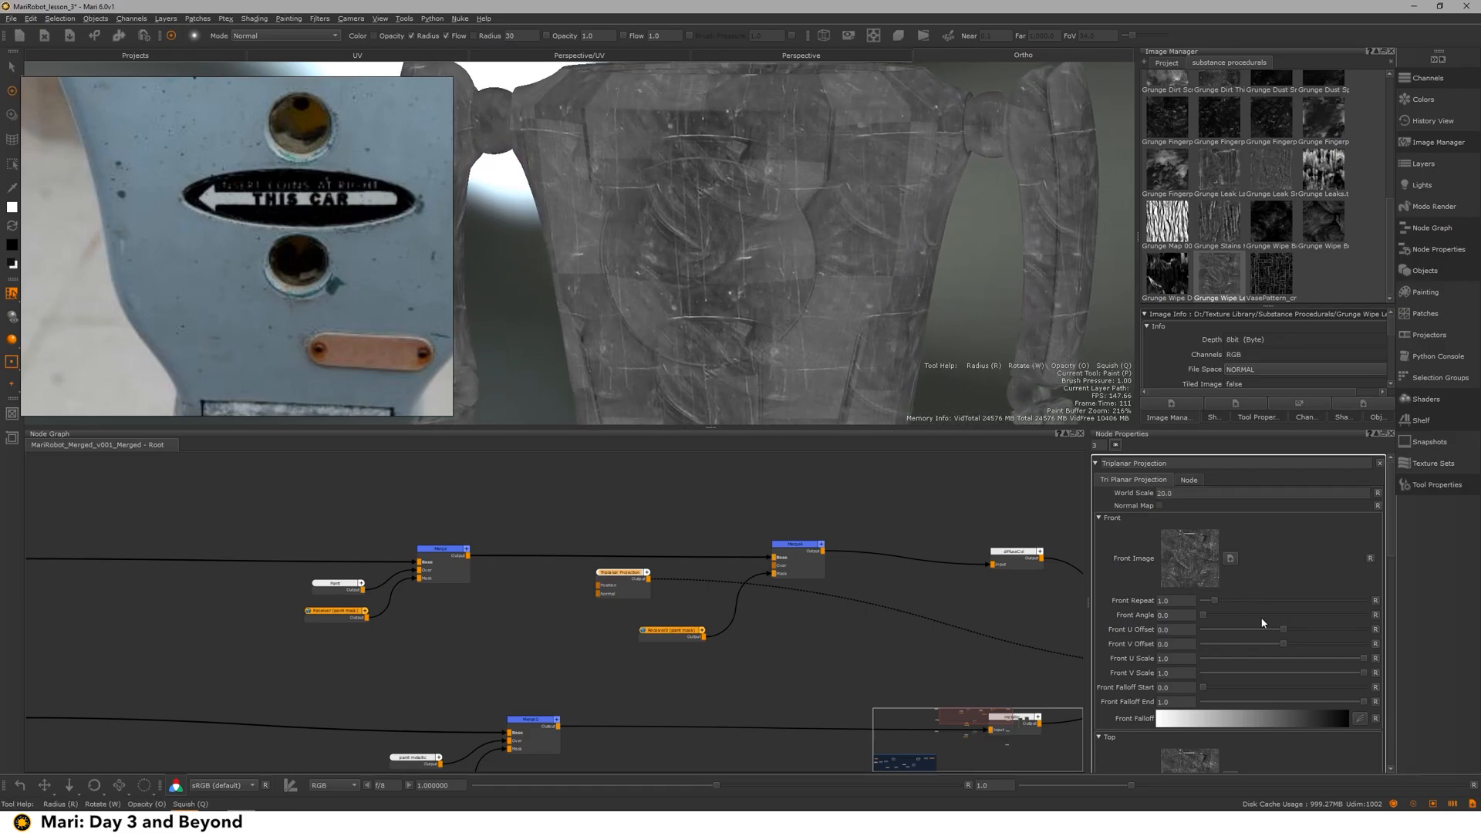
key(ctrl+z)
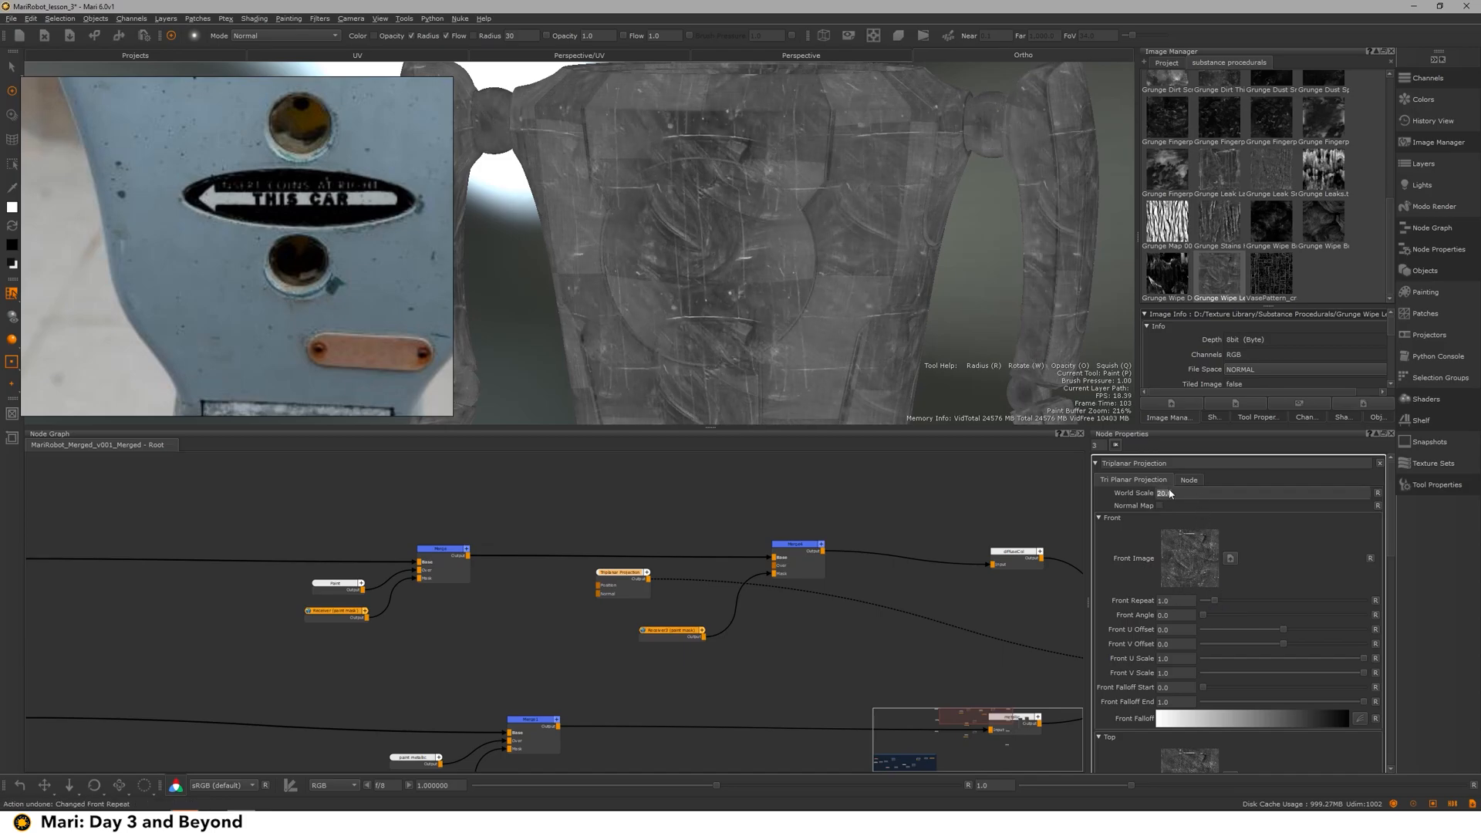
text(25)
key(Return)
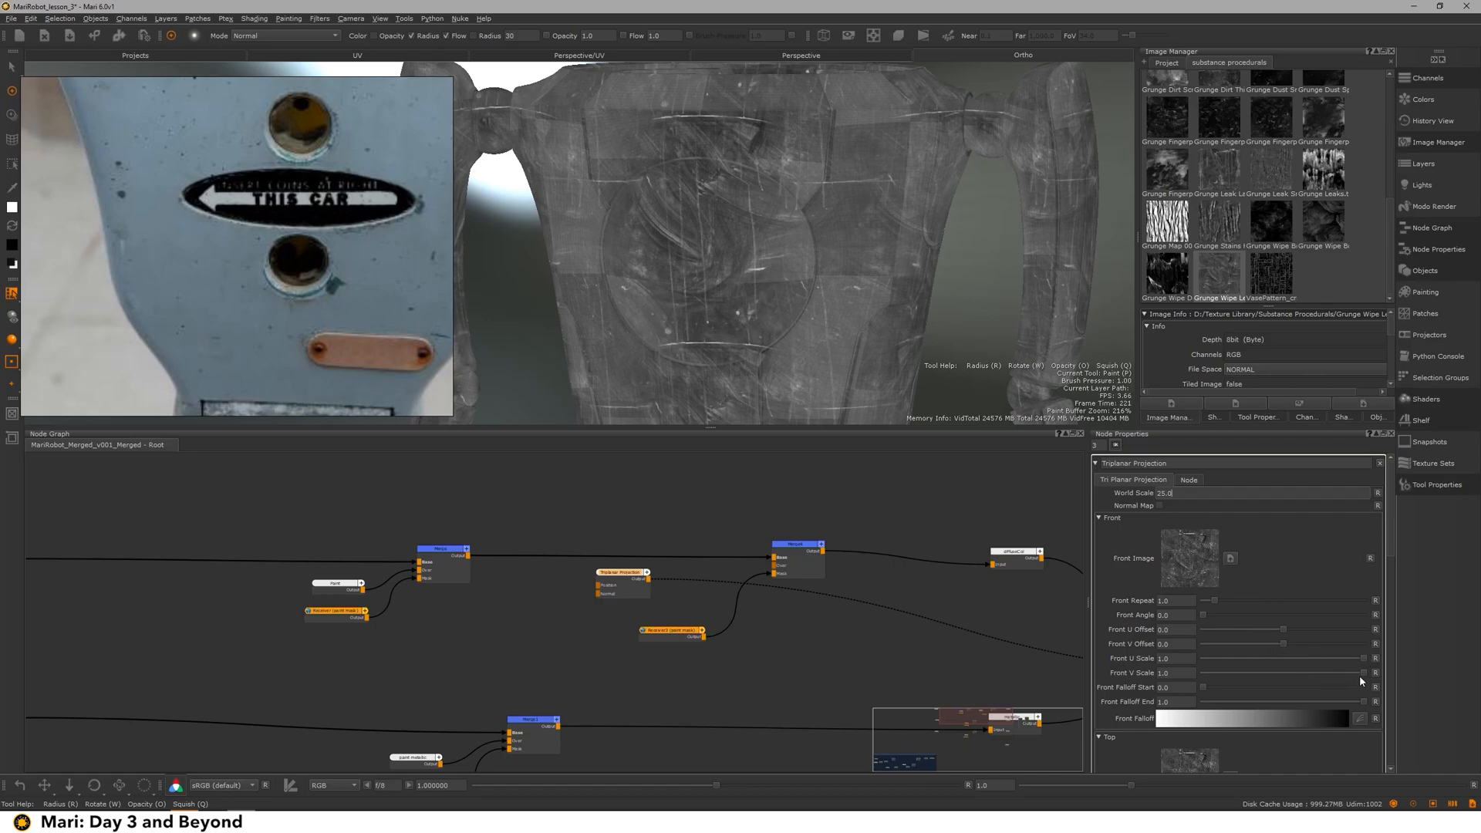
Step: Soften the Triplanar Projection seams by setting Falloff Start to about 0.59 for Front, 0.68 for Top and 0.637 for Right
drag(1361, 704, 1294, 702)
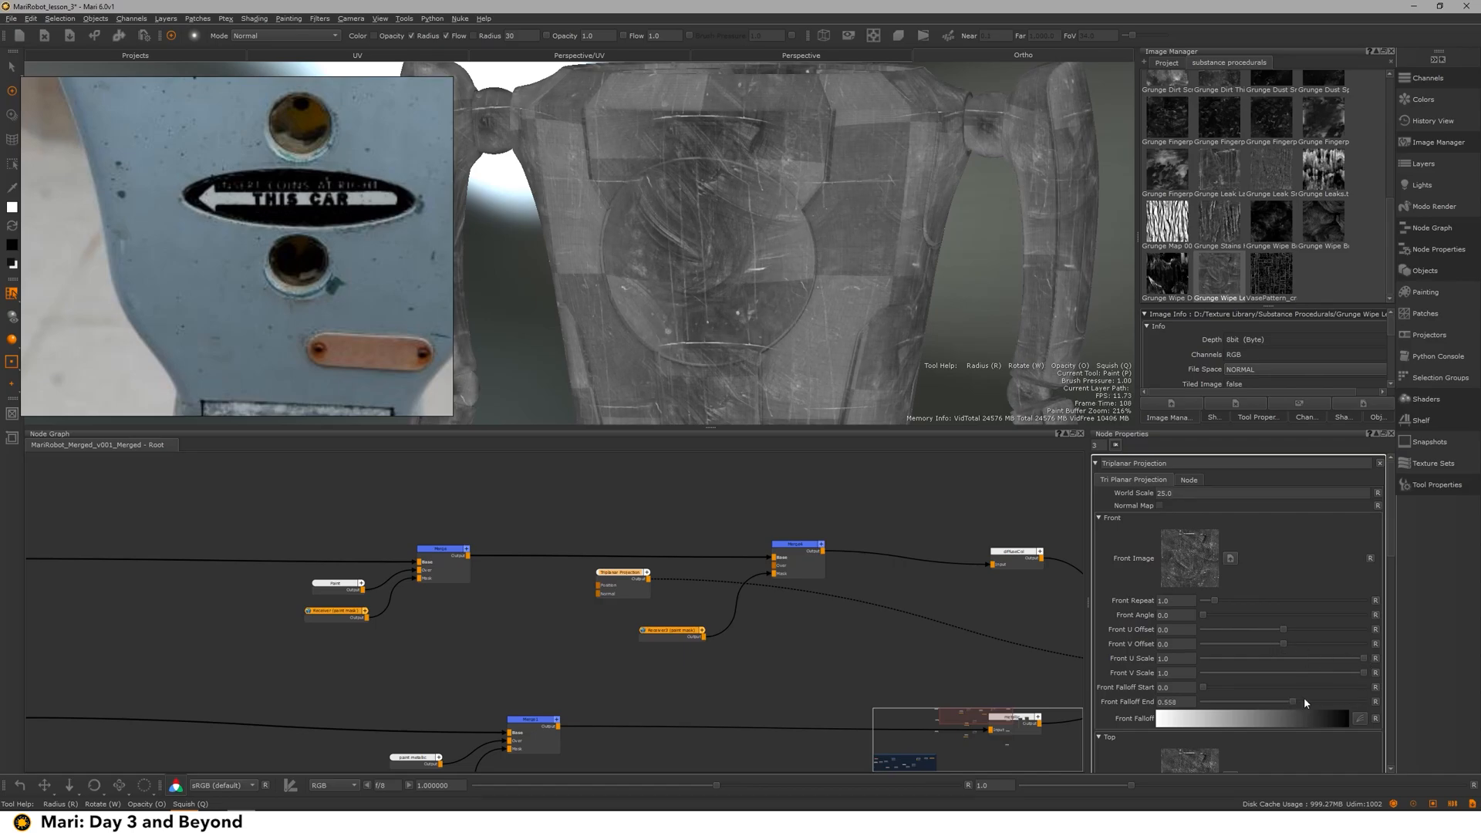
key(ctrl+z)
drag(1202, 687, 1319, 689)
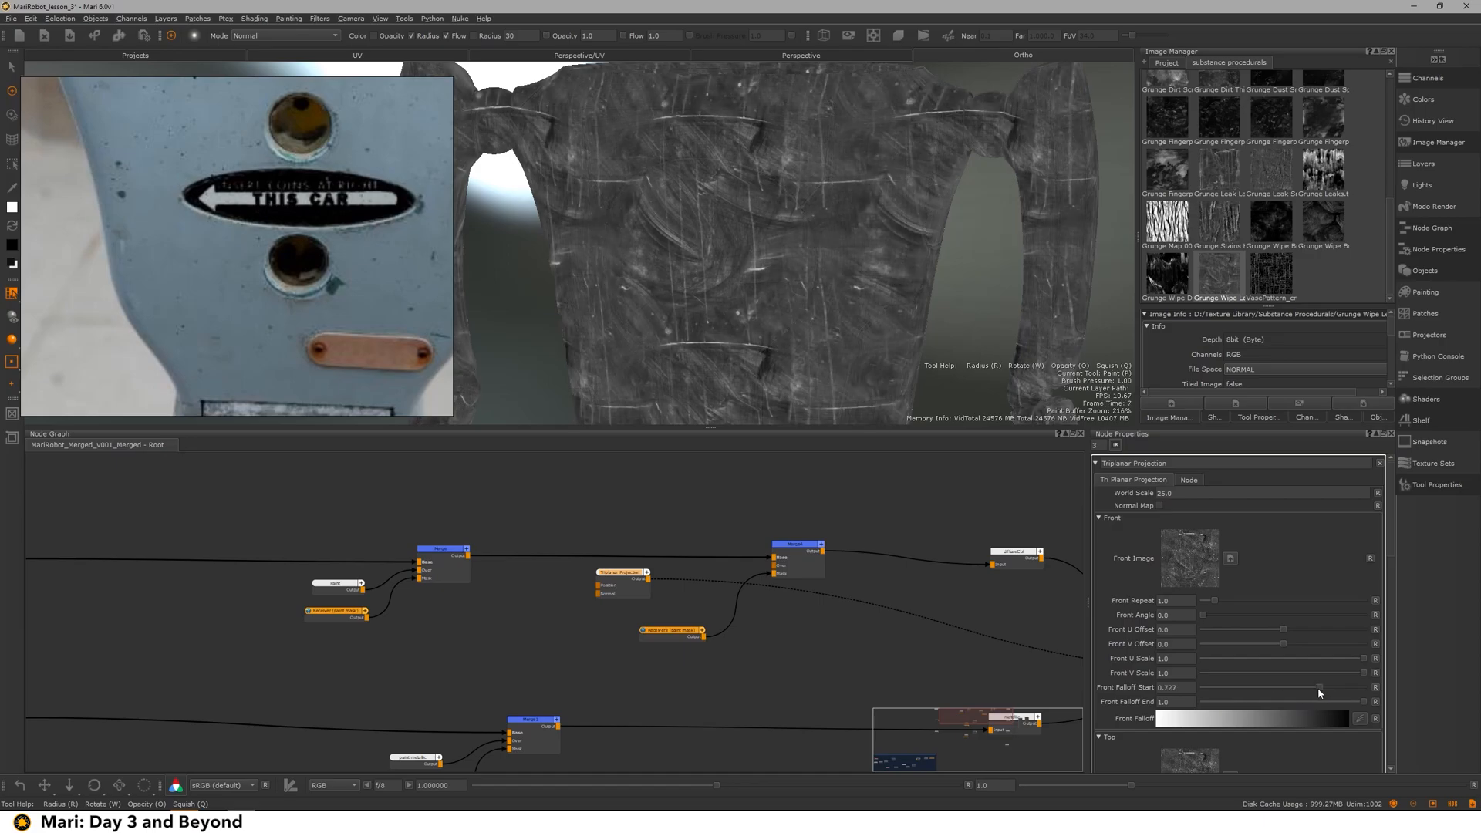
scroll(1298, 693, down, 5)
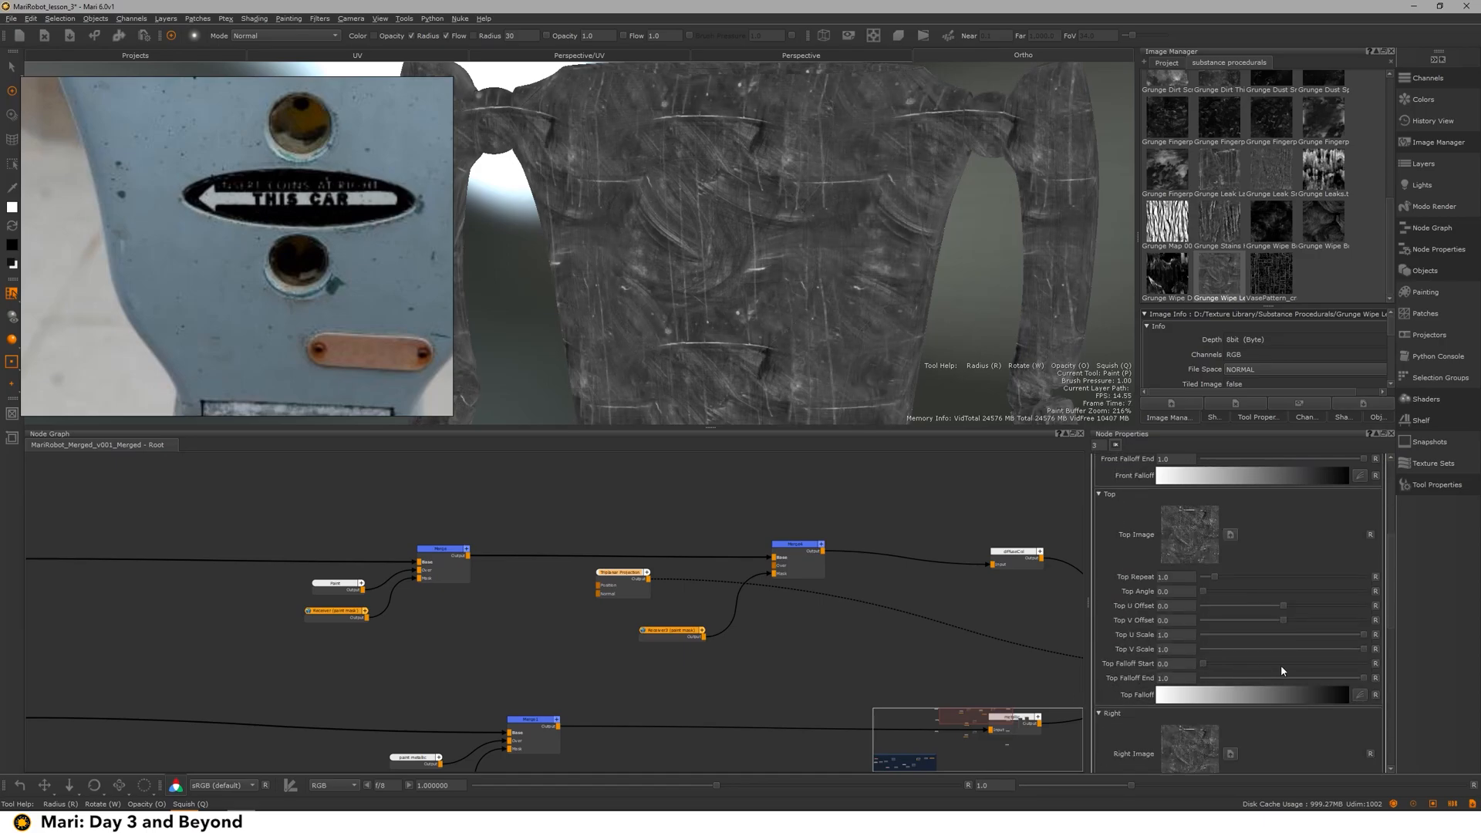
drag(1204, 667, 1302, 672)
scroll(1297, 671, down, 5)
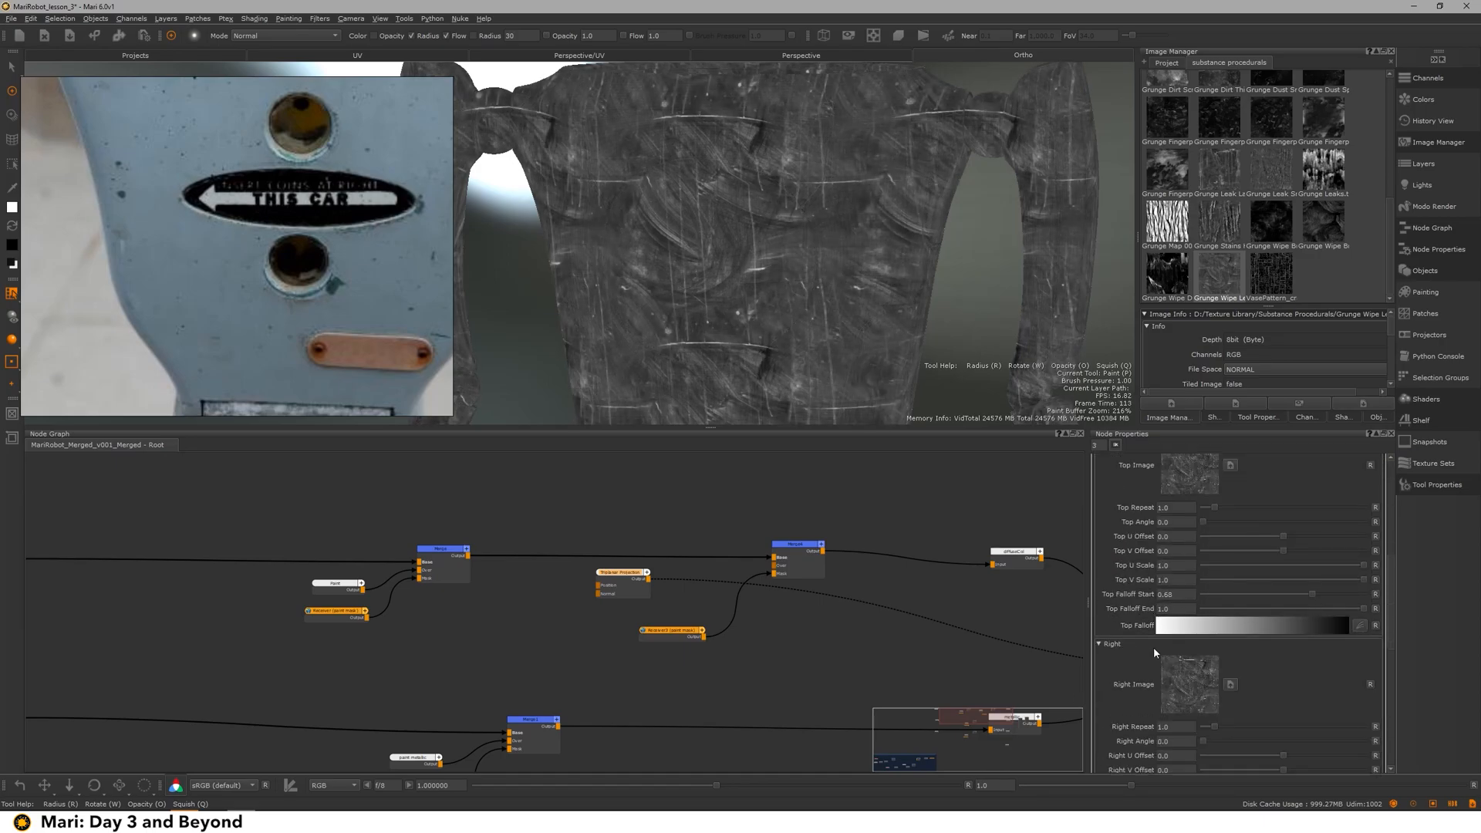
drag(1203, 607, 1305, 606)
scroll(641, 612, up, 2)
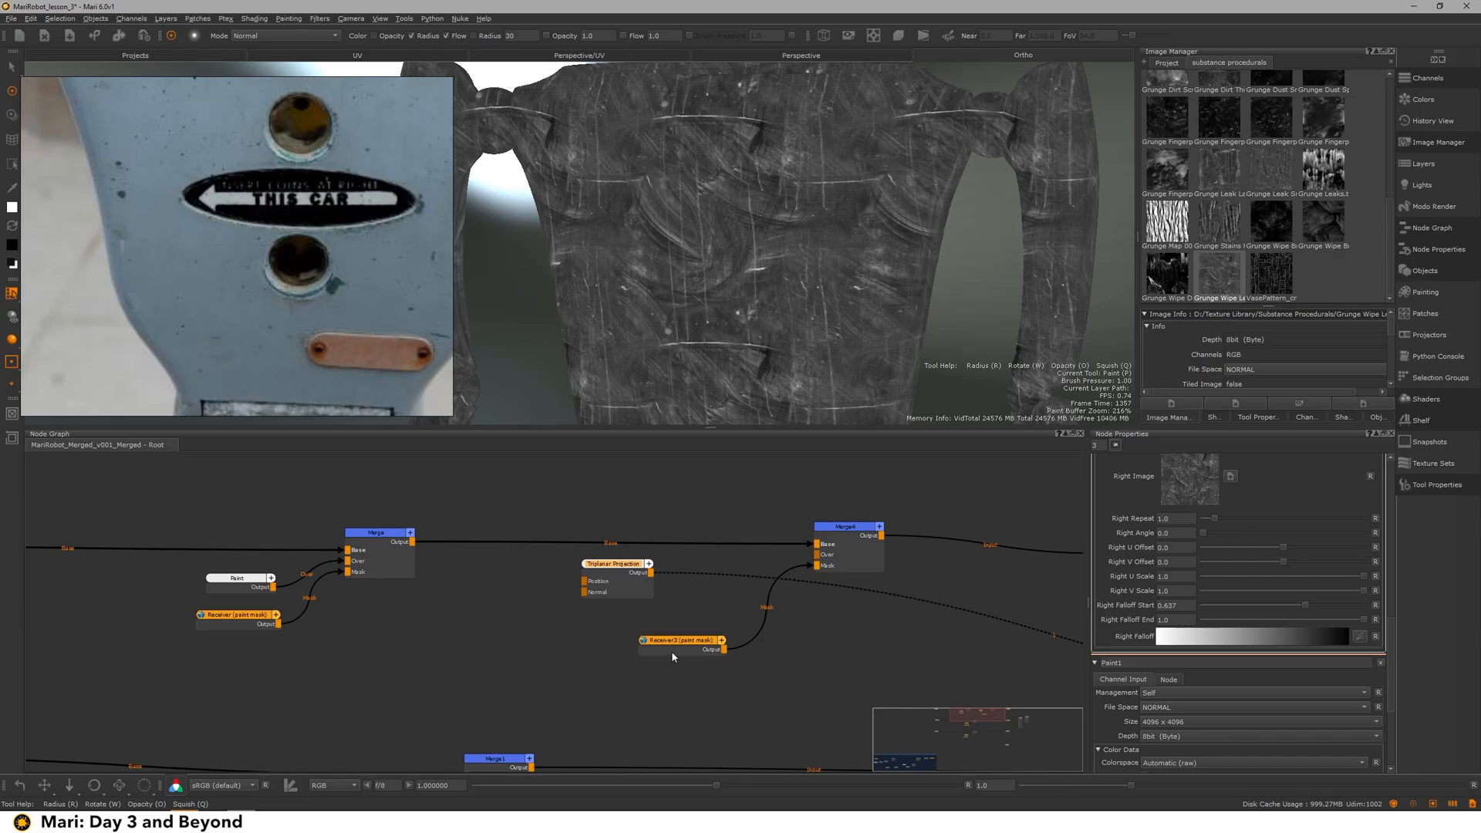
Step: Multiply the Triplanar Projection with the paint mask Receiver in a Merge driving the diffuse Merge's Mask, and feed its Over through an HSV node
alt+drag(847, 350, 823, 298)
drag(628, 586, 614, 606)
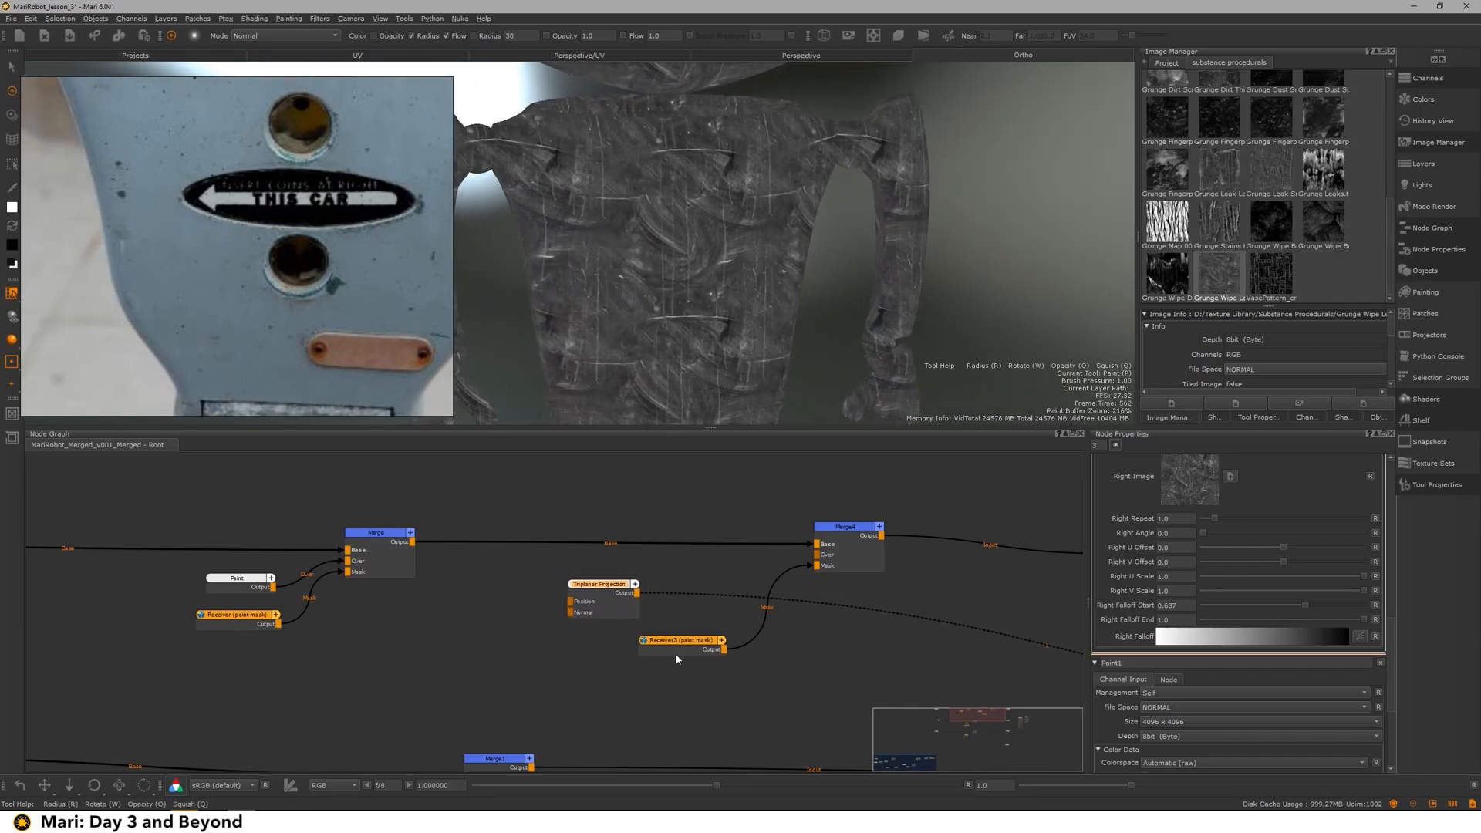
drag(685, 656, 575, 669)
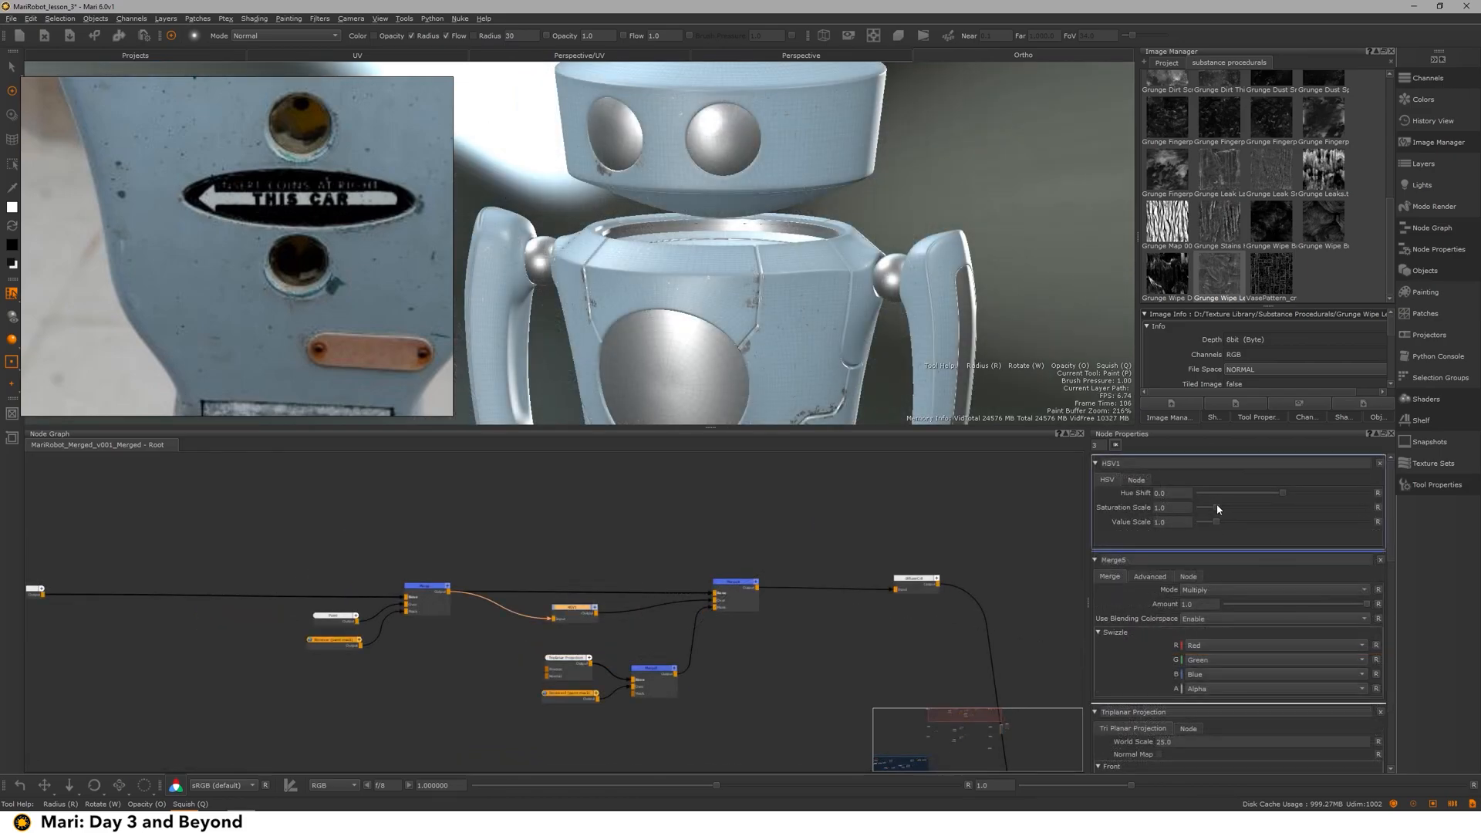
Step: Set HSV1's Value Scale to 0.174 to darken the grunge, and check the scratches on the robot's torso and arms
drag(1216, 507, 1186, 519)
drag(1207, 523, 1202, 521)
alt+middle_drag(669, 316, 683, 216)
alt+drag(682, 216, 859, 198)
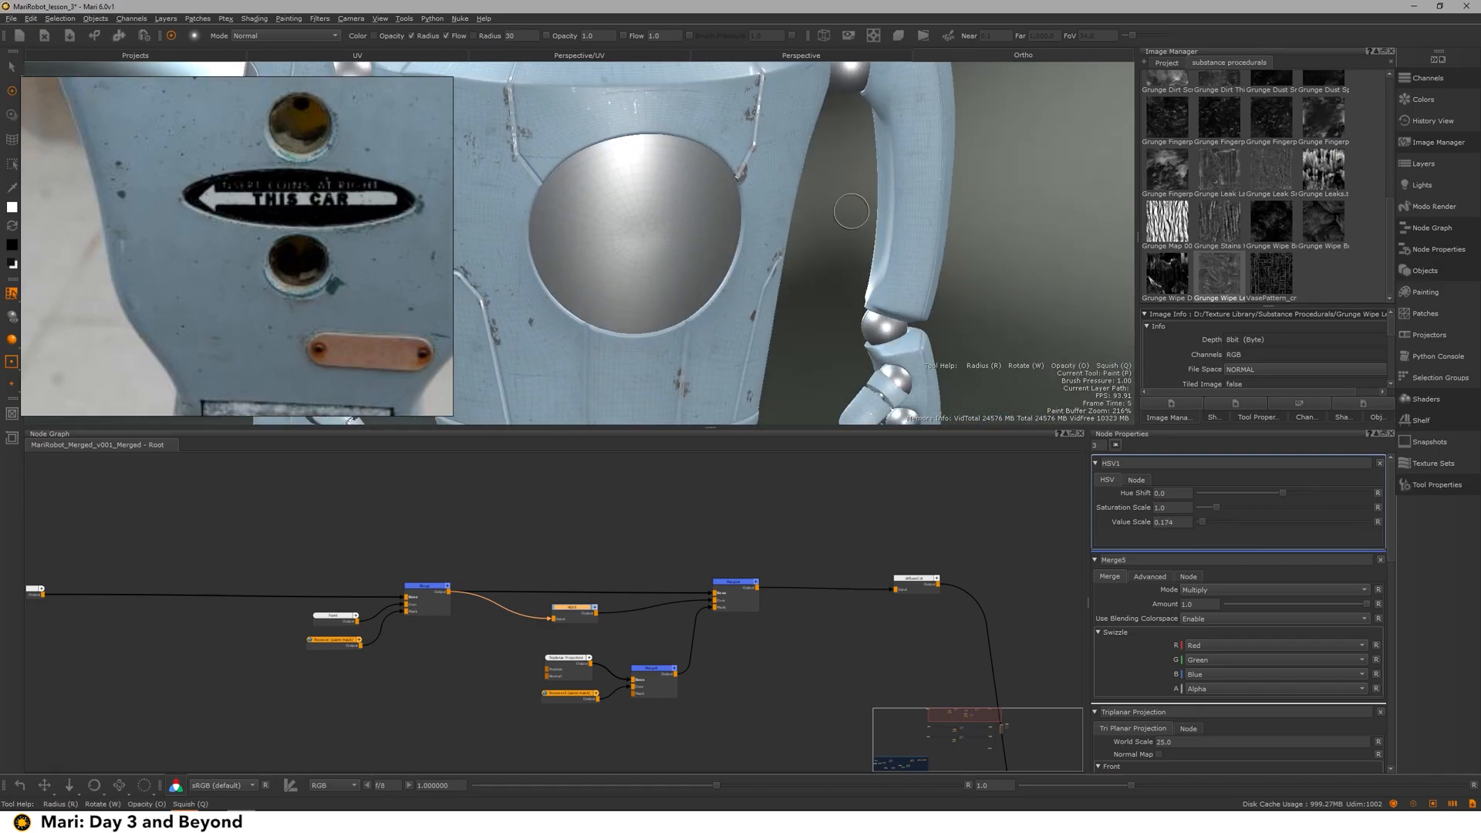
alt+middle_drag(859, 199, 1079, 305)
click(822, 35)
alt+drag(810, 262, 656, 254)
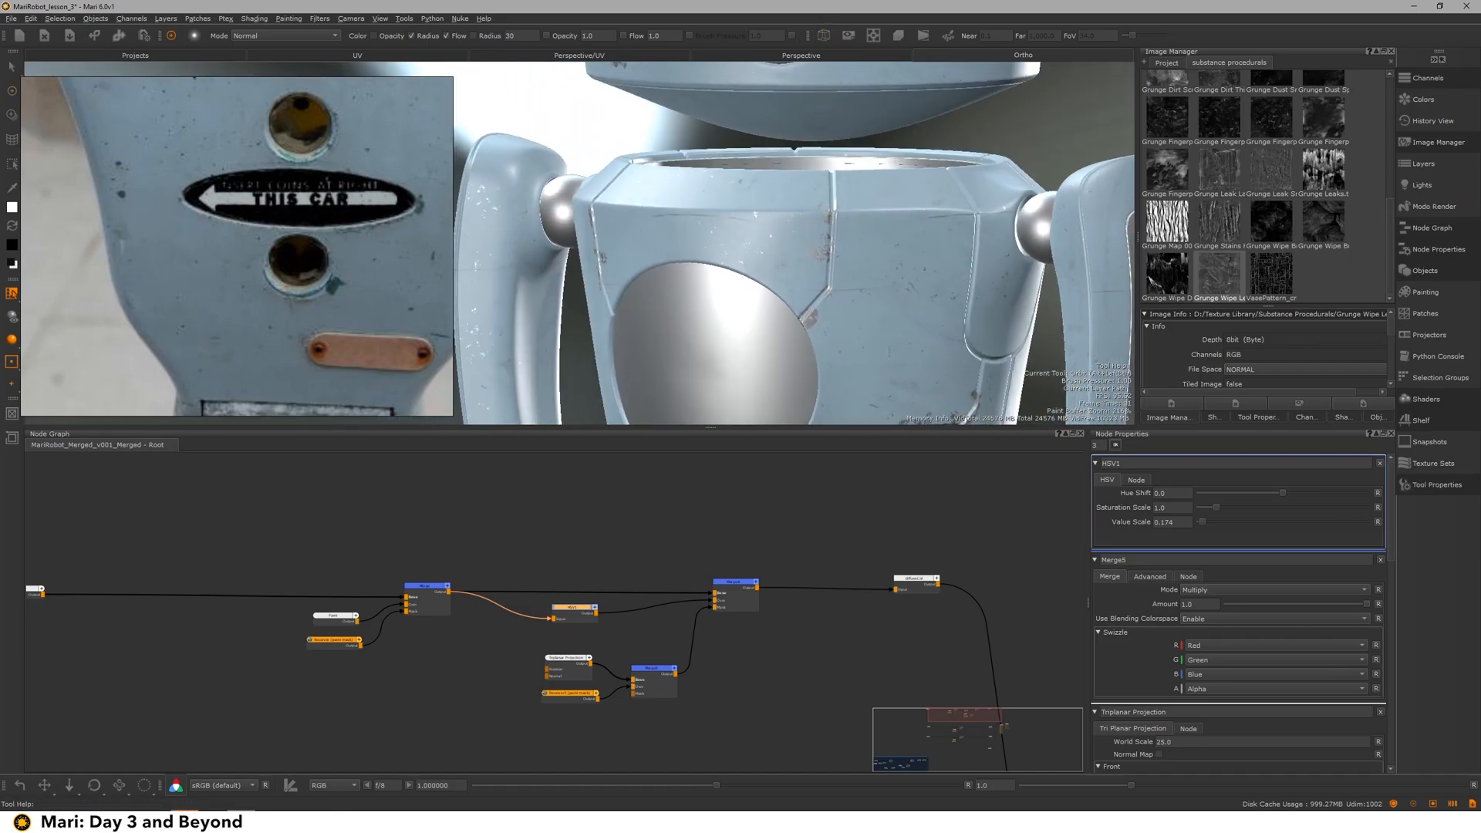
alt+right_drag(656, 254, 671, 201)
mouse_move(671, 201)
alt+mouse_down()
mouse_move(690, 196)
mouse_move(648, 209)
alt+mouse_up()
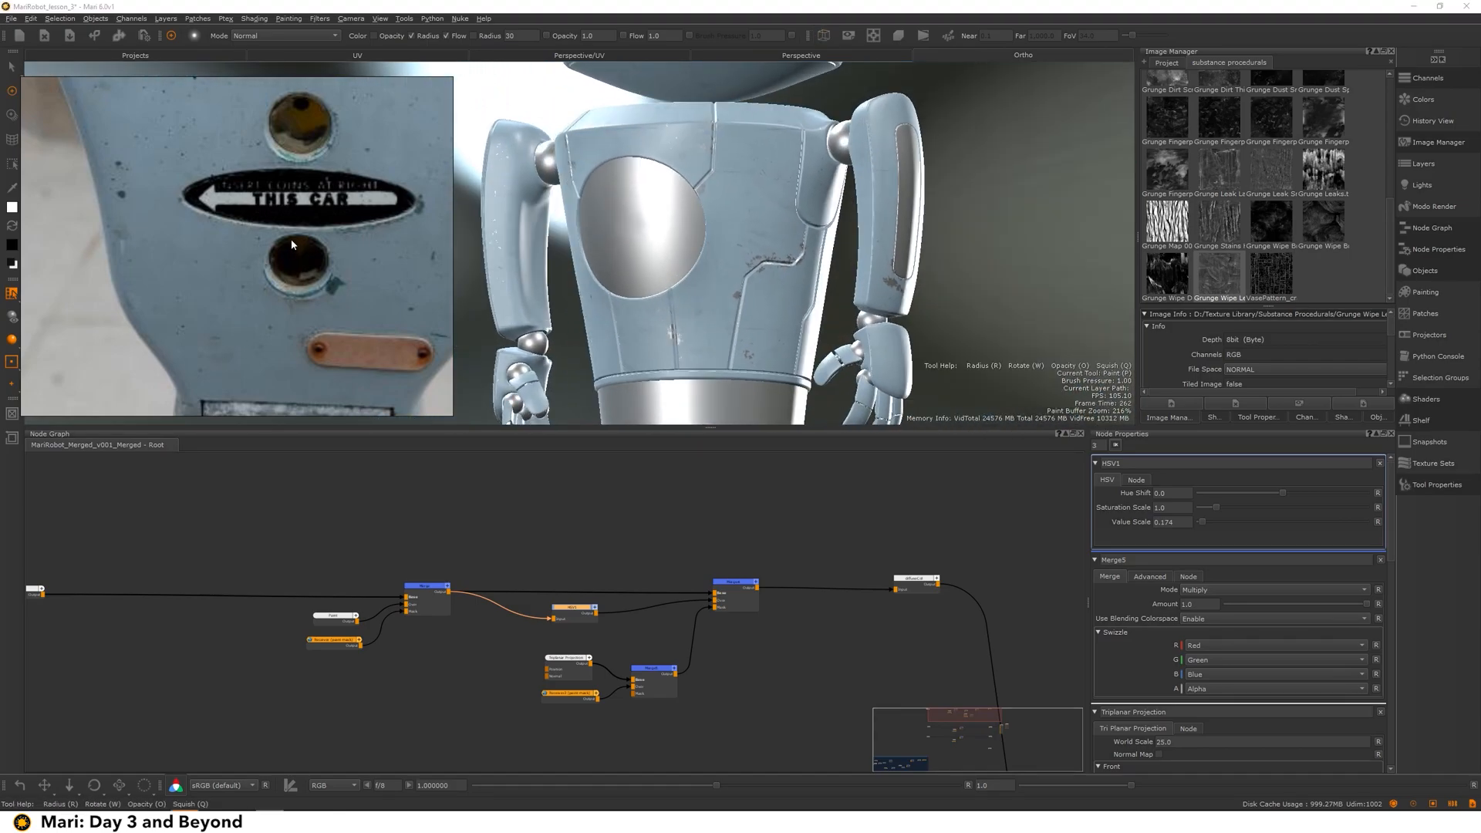
Step: Compare the paint with the parking meter reference and try HSV1's Saturation Scale at 0.694
middle_drag(314, 203, 227, 268)
scroll(242, 262, down, 3)
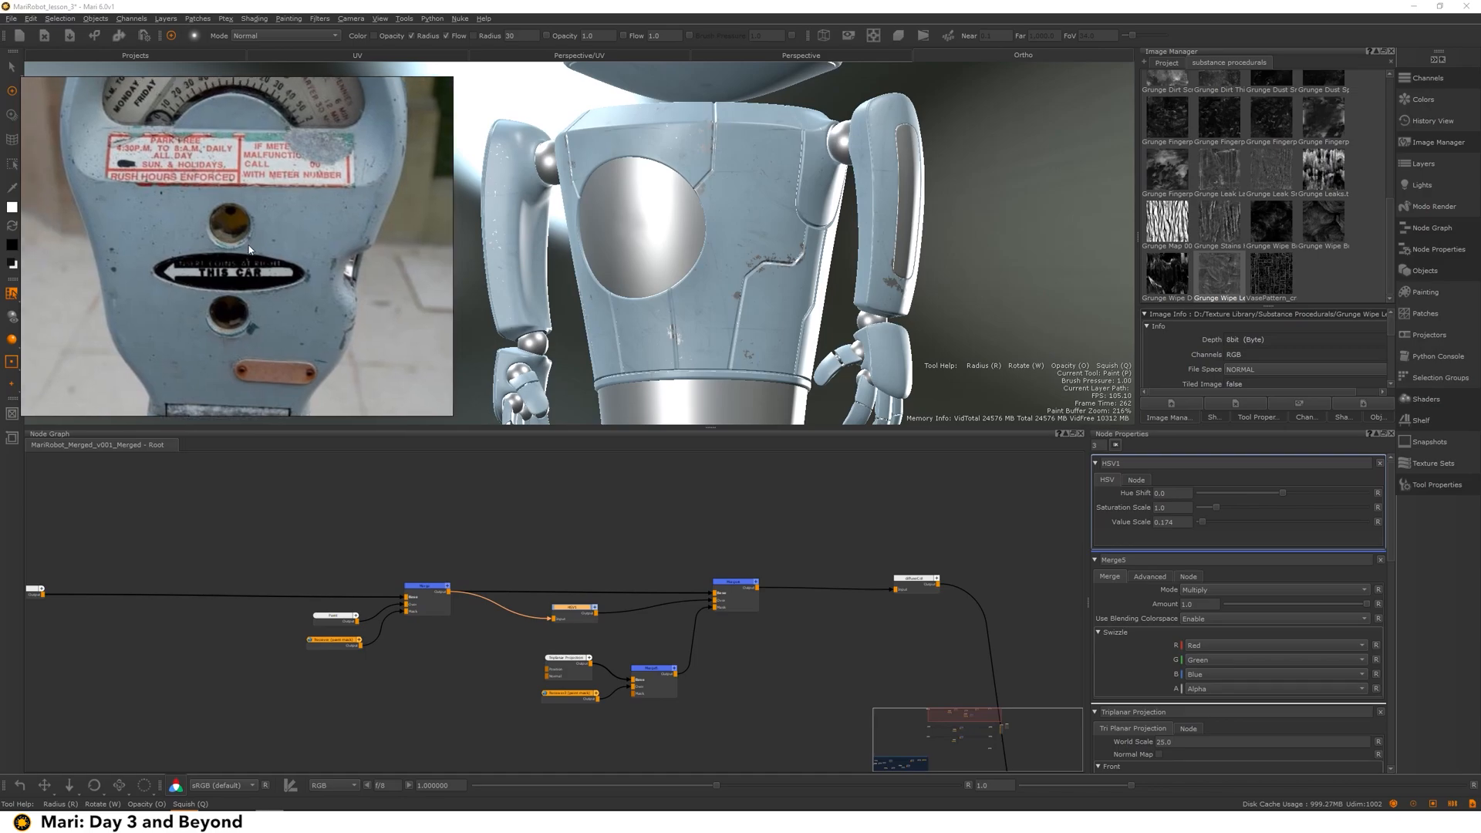
drag(1218, 510, 1212, 507)
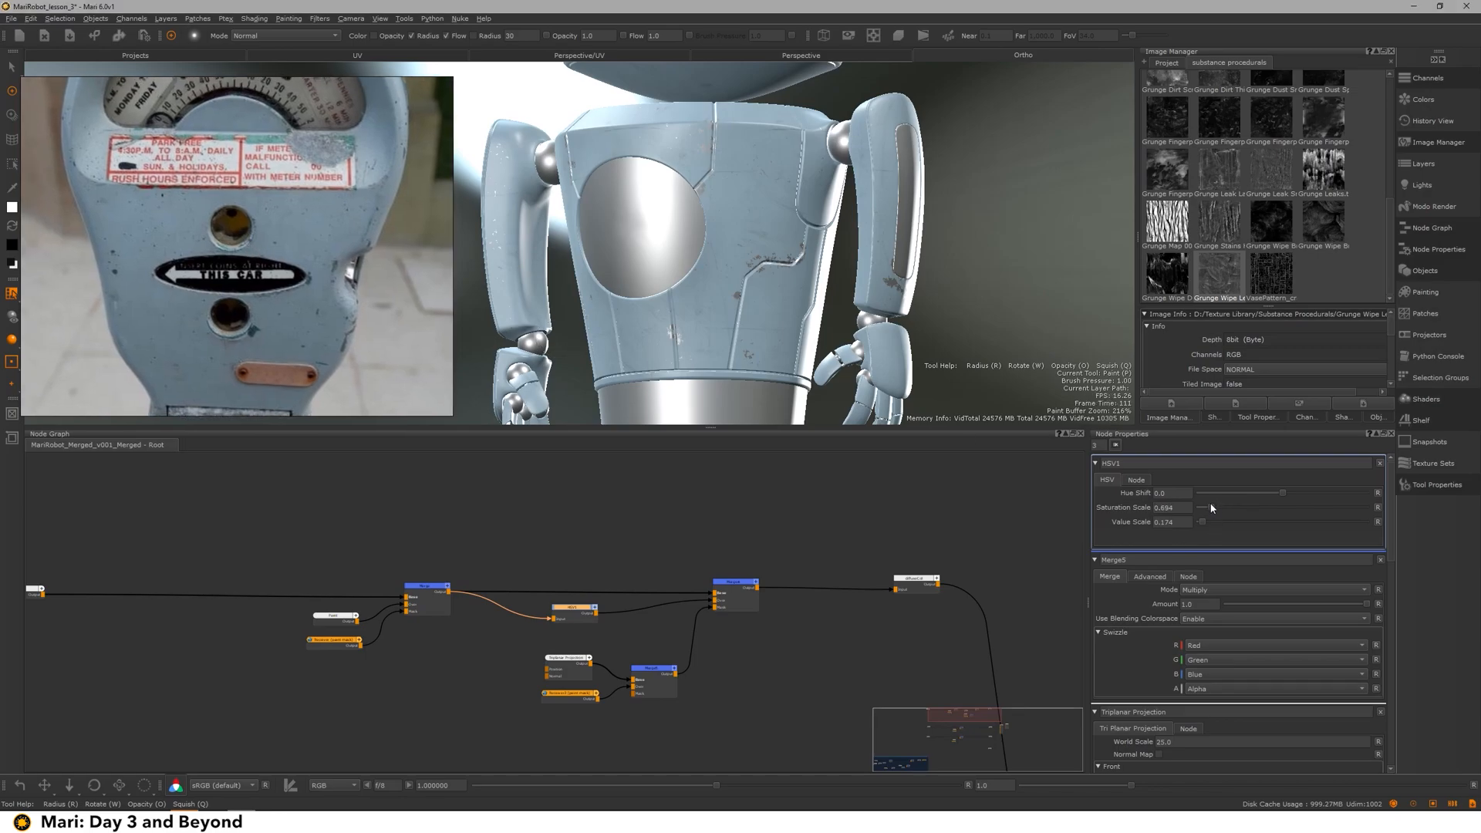
mouse_move(713, 330)
alt+mouse_down()
mouse_move(883, 278)
mouse_move(593, 287)
alt+mouse_up()
alt+drag(594, 286, 640, 286)
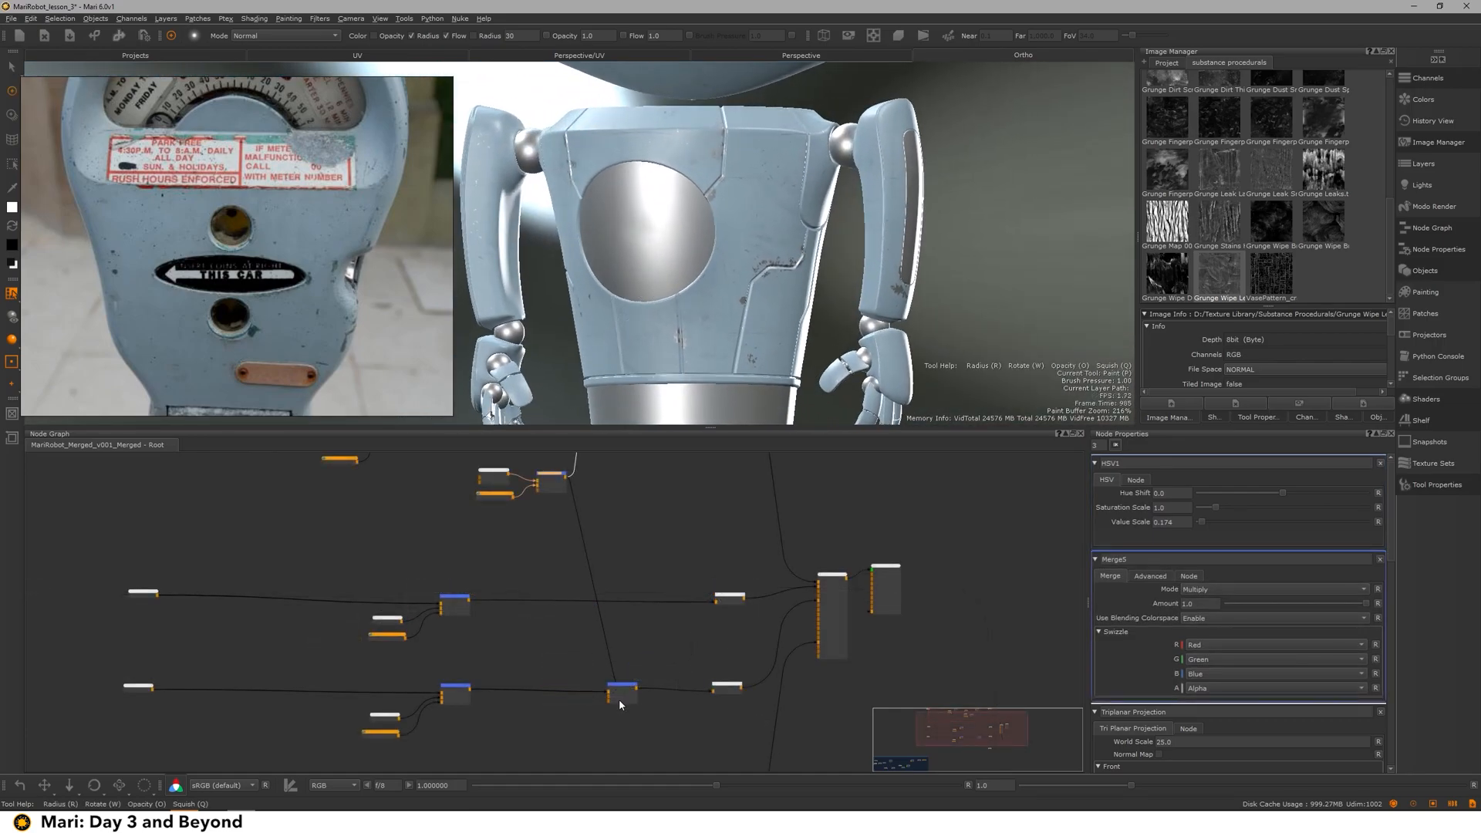
Step: Connect the multiplied grunge mask to the Mask of the new Merge before specularR and rename that Merge "specular breakup"
scroll(619, 699, up, 1)
mouse_move(618, 699)
middle_down()
mouse_move(643, 585)
mouse_move(603, 685)
middle_up()
middle_drag(548, 464, 540, 567)
drag(541, 562, 598, 665)
scroll(623, 672, up, 2)
double_click(603, 627)
double_click(1106, 464)
text(specular breakup)
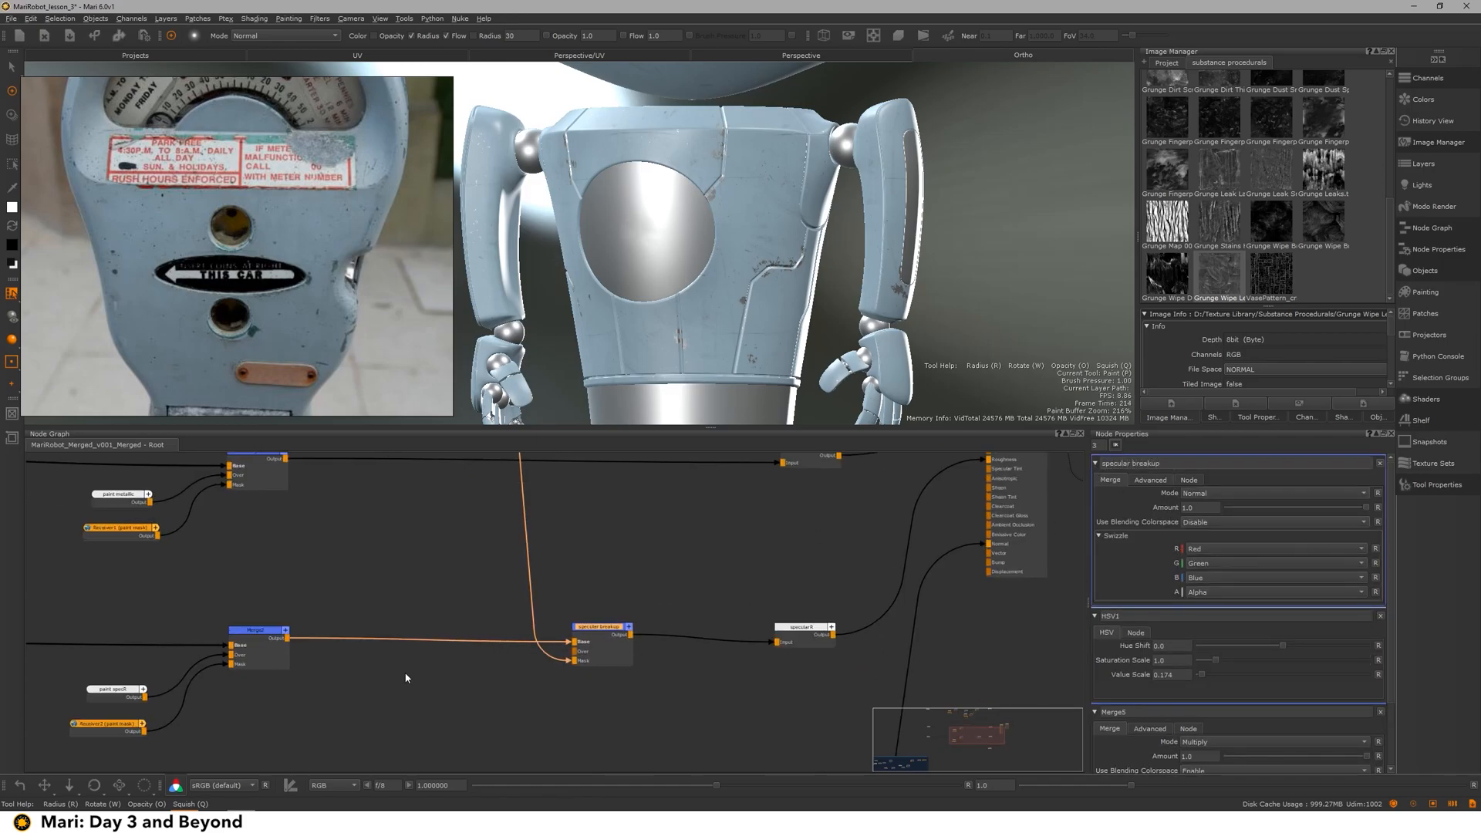
Step: Add a Levels node between the specular branch's paint Merge and the Over input of specular breakup
middle_drag(407, 678, 475, 642)
key(Tab)
text(levels)
key(Return)
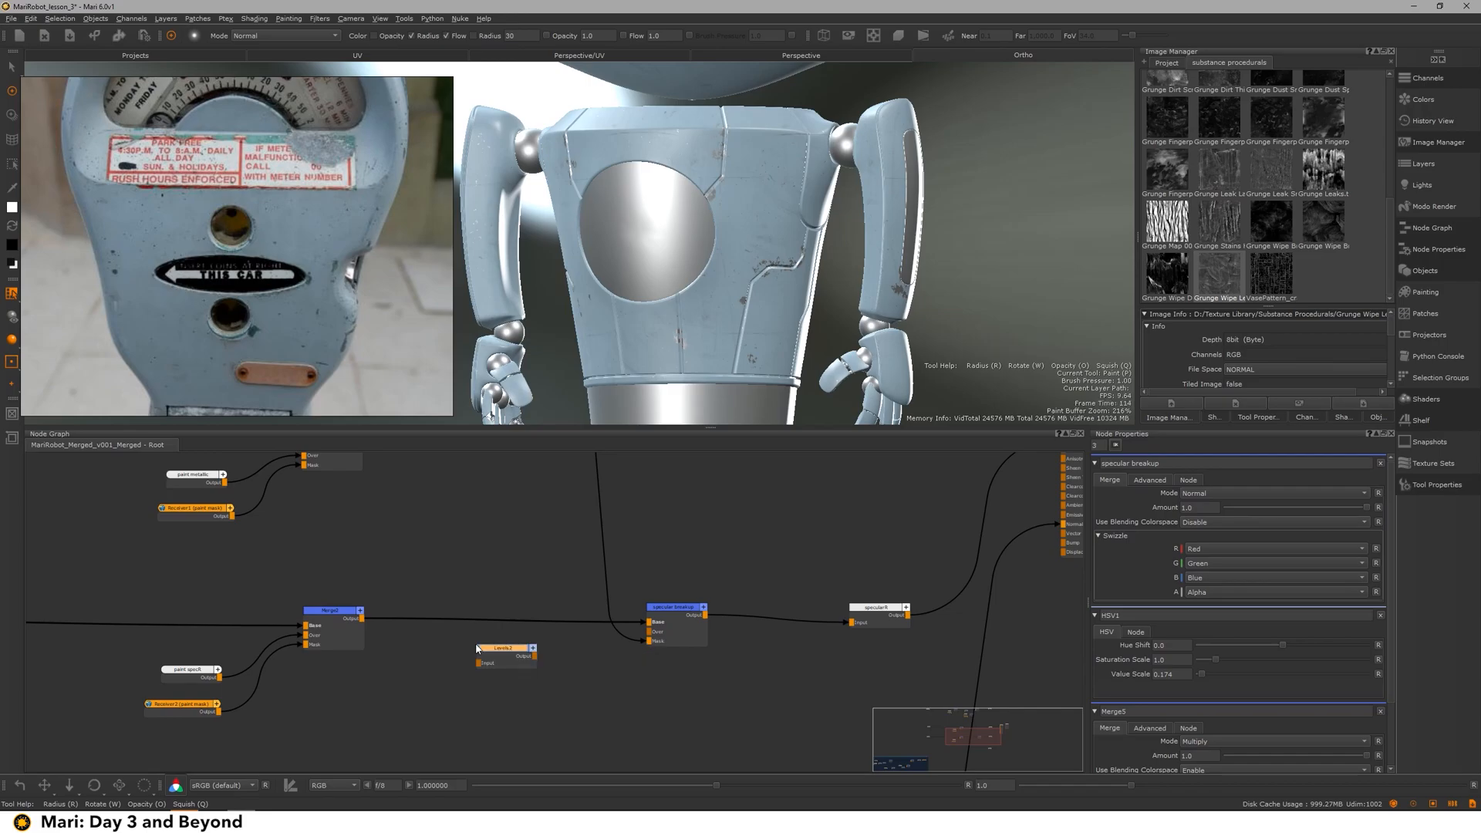
drag(330, 610, 478, 663)
drag(588, 648, 649, 632)
drag(351, 628, 345, 634)
drag(878, 614, 887, 608)
drag(489, 660, 500, 655)
double_click(500, 654)
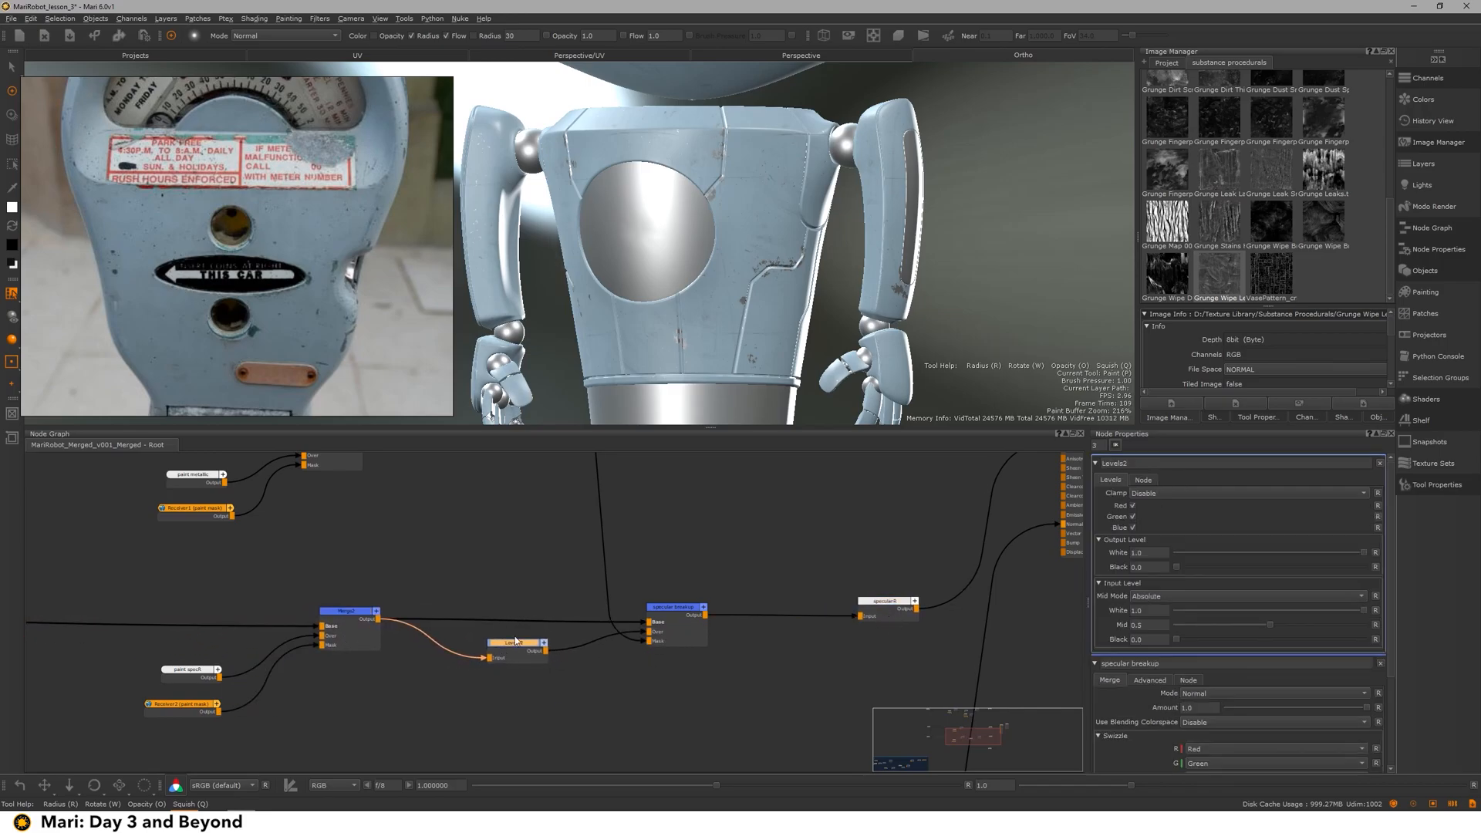
Step: Preview the specularR node and lower the input Mid of Levels2
click(902, 615)
key(v)
click(519, 650)
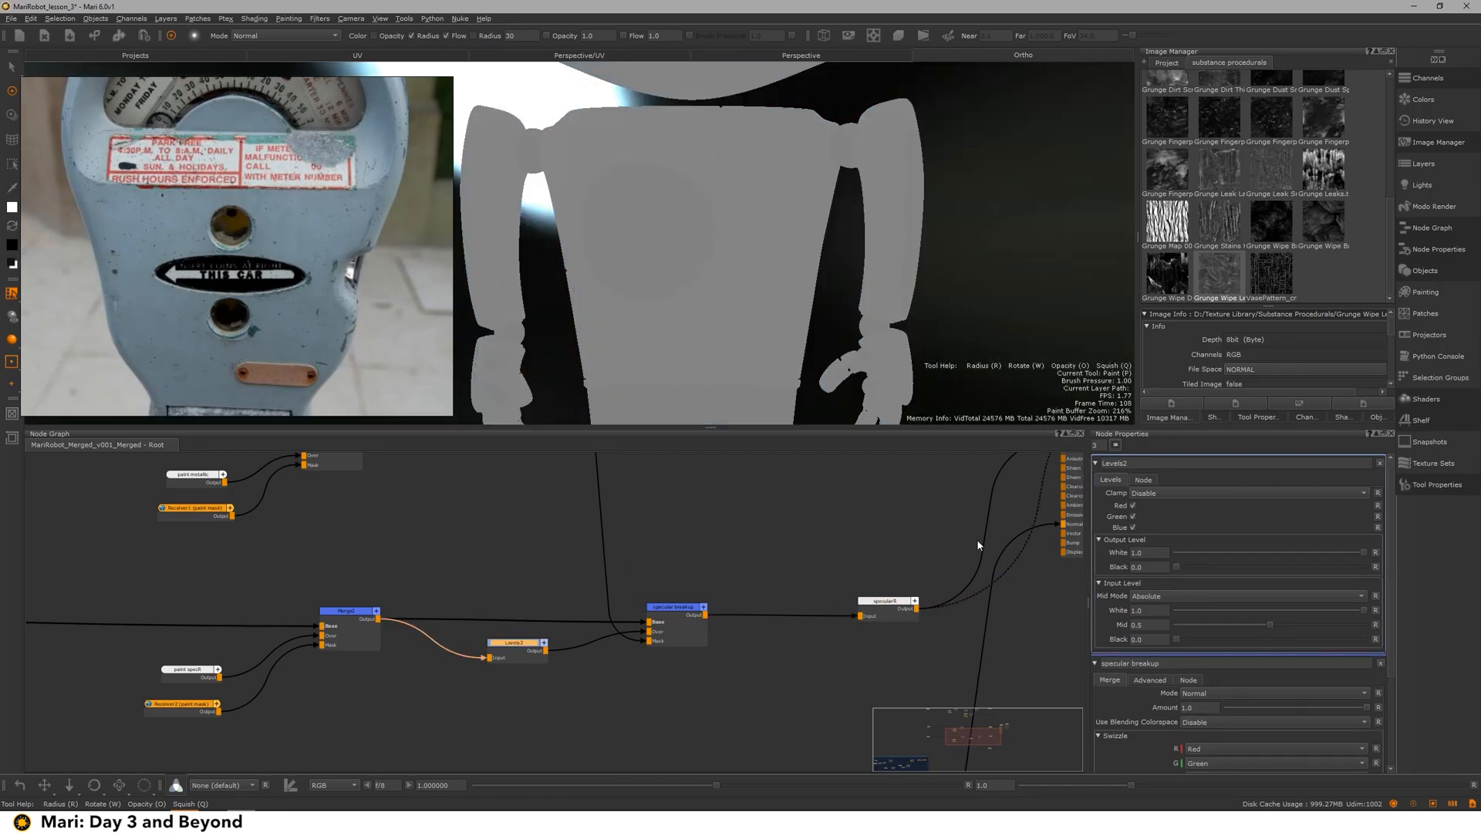
mouse_move(1269, 625)
mouse_down()
mouse_move(1349, 627)
mouse_move(1255, 631)
mouse_up()
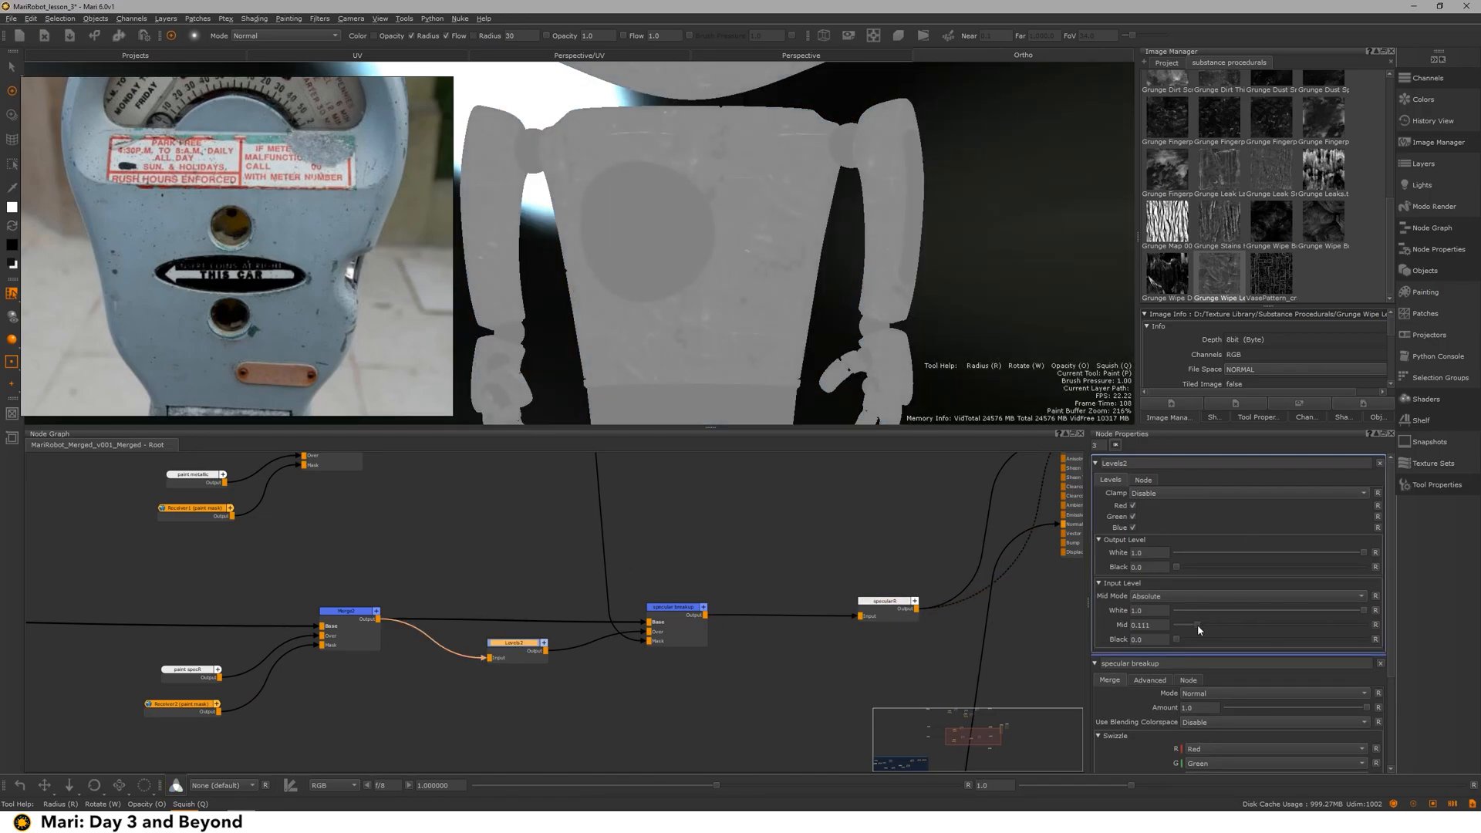
Step: Switch the preview back to the shaded robot and fine-tune Levels2's input Mid to 0.206
scroll(995, 579, down, 2)
middle_drag(995, 578, 848, 625)
click(881, 487)
key(v)
mouse_move(856, 190)
alt+mouse_down()
mouse_move(804, 190)
mouse_move(744, 219)
alt+mouse_up()
alt+right_drag(745, 220, 779, 220)
mouse_move(1216, 625)
mouse_down()
mouse_move(1372, 626)
mouse_move(1214, 624)
mouse_up()
alt+drag(725, 254, 787, 255)
mouse_move(787, 254)
alt+right_down()
mouse_move(694, 255)
mouse_move(779, 255)
alt+right_up()
alt+middle_drag(617, 254, 771, 285)
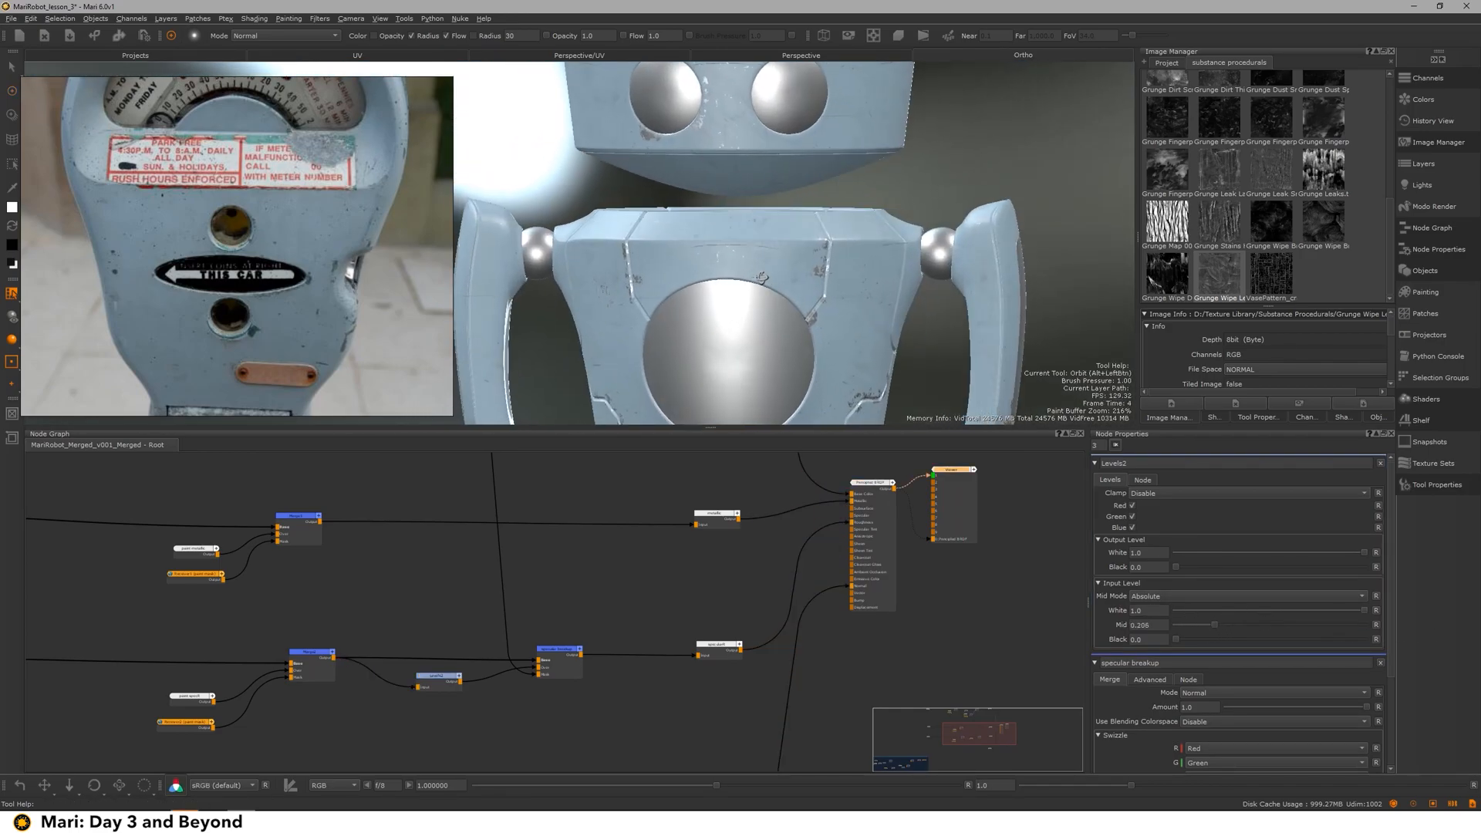
Step: Insert a Levels node between the Triplanar Projection and the Base input of the Multiply Merge
middle_drag(482, 463, 620, 645)
scroll(621, 645, up, 2)
key(Tab)
text(lev)
key(Return)
drag(516, 576, 511, 566)
Step: Try input White 0.772, Mid 0.247 and Black 0.139 on Levels3, and disable the node
double_click(511, 566)
drag(1272, 620, 1263, 621)
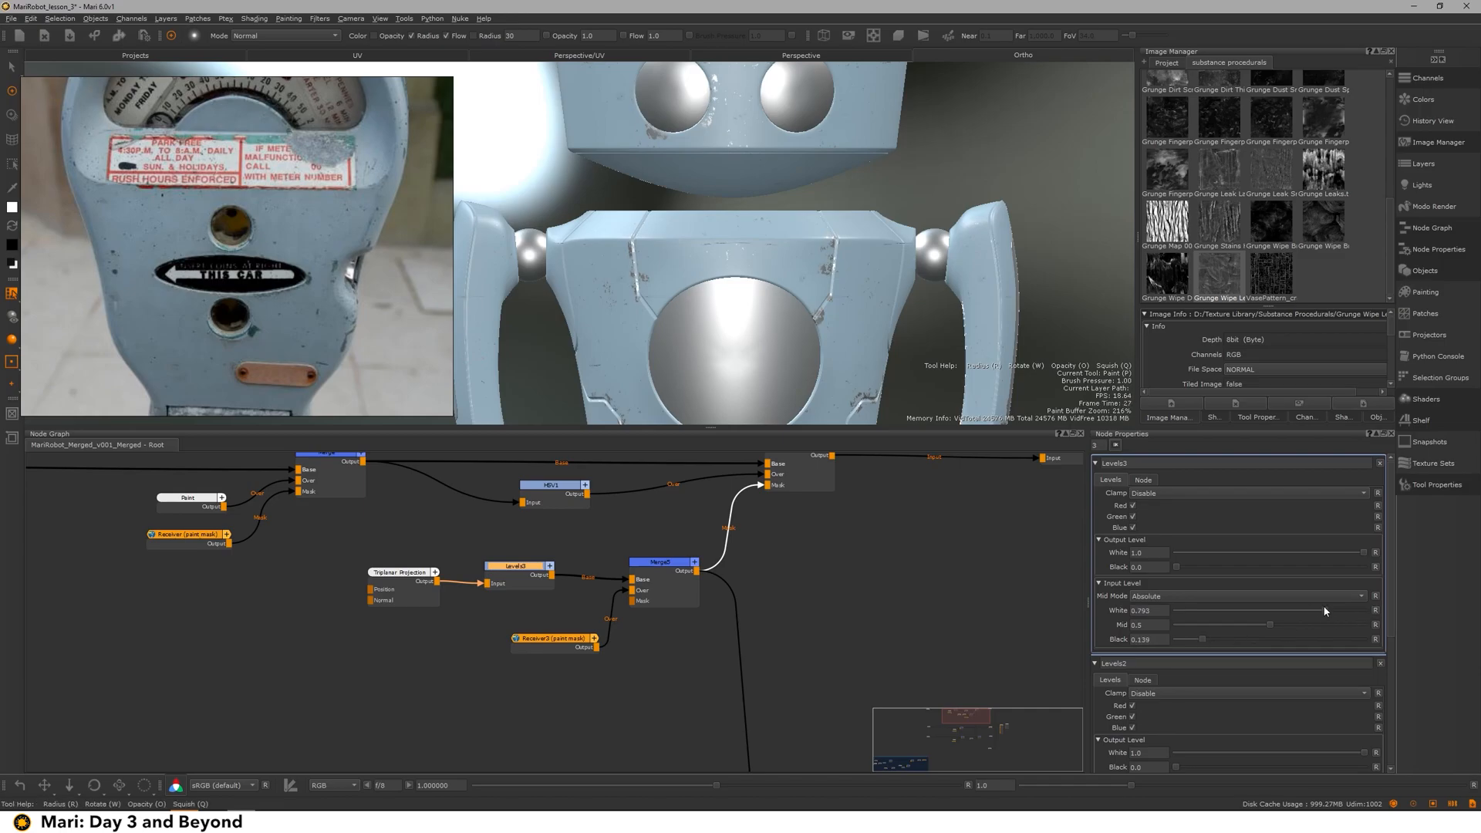
key(ctrl+z)
key(ctrl+z)
key(ctrl+z)
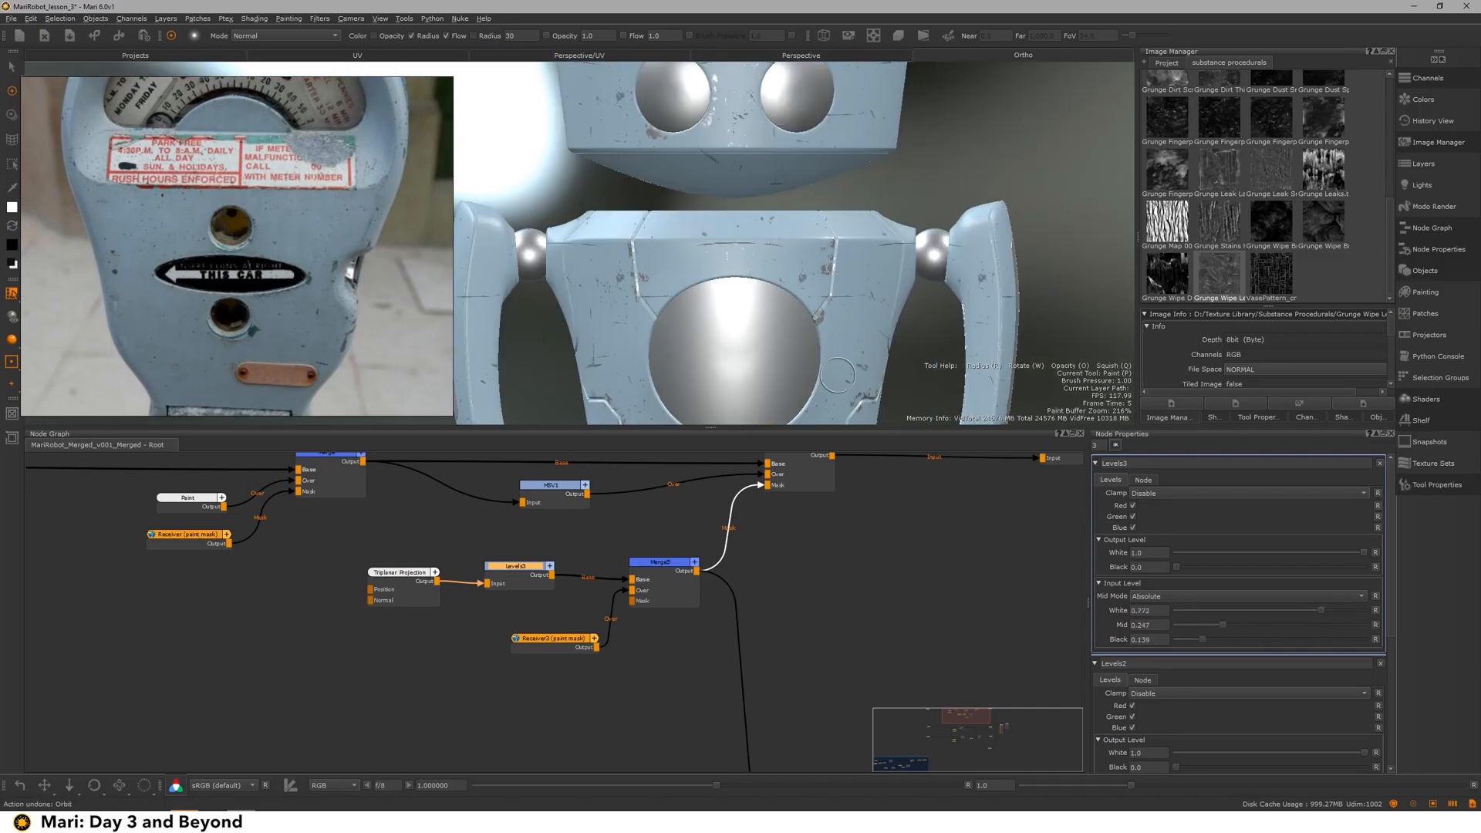
drag(541, 571, 586, 571)
key(d)
Step: Try other grunge images as the Triplanar Projection's Front Image and restore the original Grunge Wipe image
double_click(402, 580)
drag(1167, 274, 1188, 556)
alt+drag(764, 247, 852, 240)
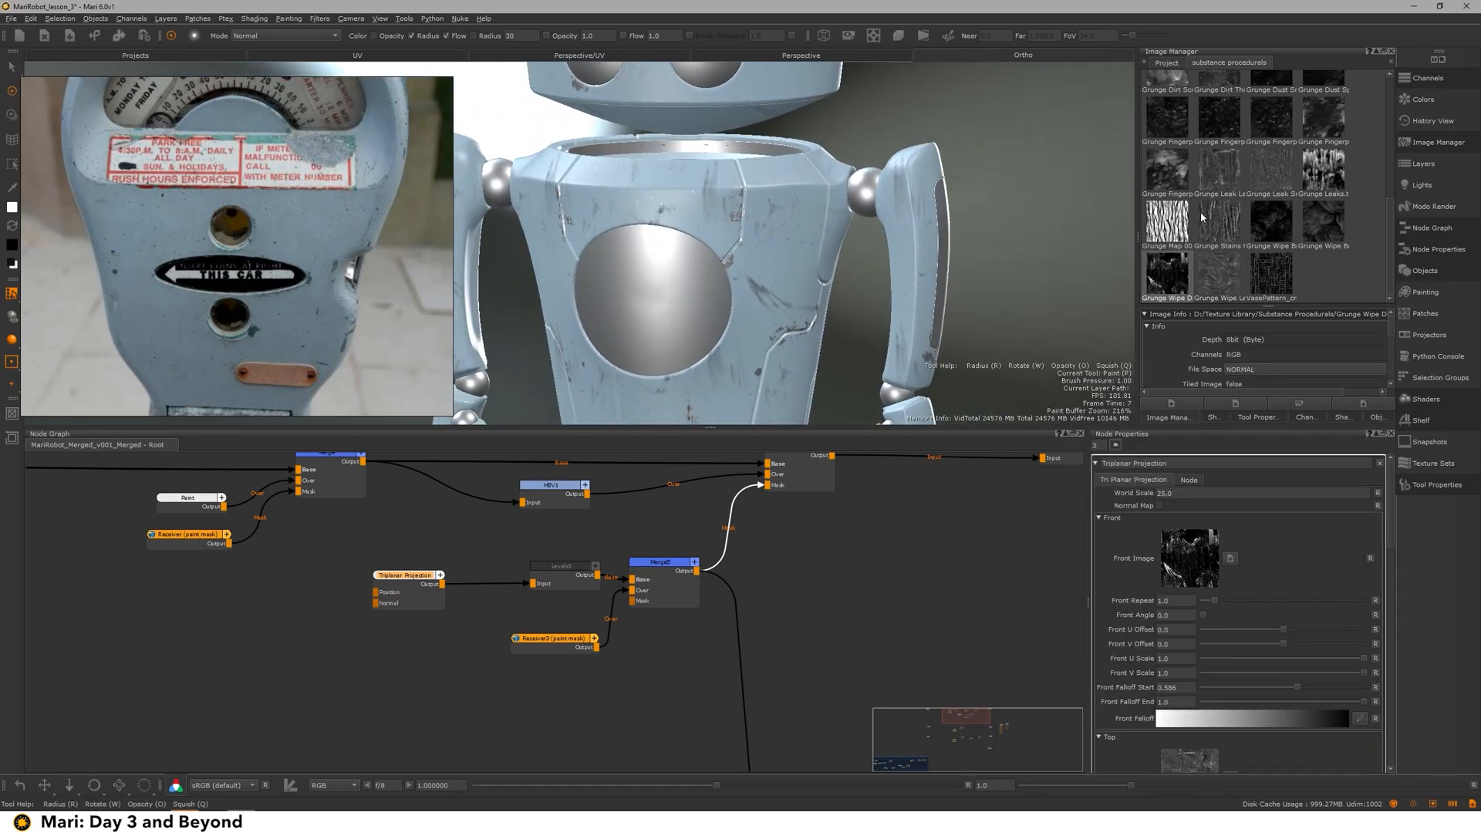
drag(1219, 224, 1191, 558)
mouse_move(872, 287)
alt+mouse_down()
mouse_move(810, 289)
mouse_move(913, 291)
mouse_move(879, 286)
alt+mouse_up()
drag(1308, 229, 1182, 540)
mouse_move(887, 277)
alt+mouse_down()
mouse_move(802, 297)
mouse_move(887, 293)
alt+mouse_up()
drag(1231, 283, 1189, 557)
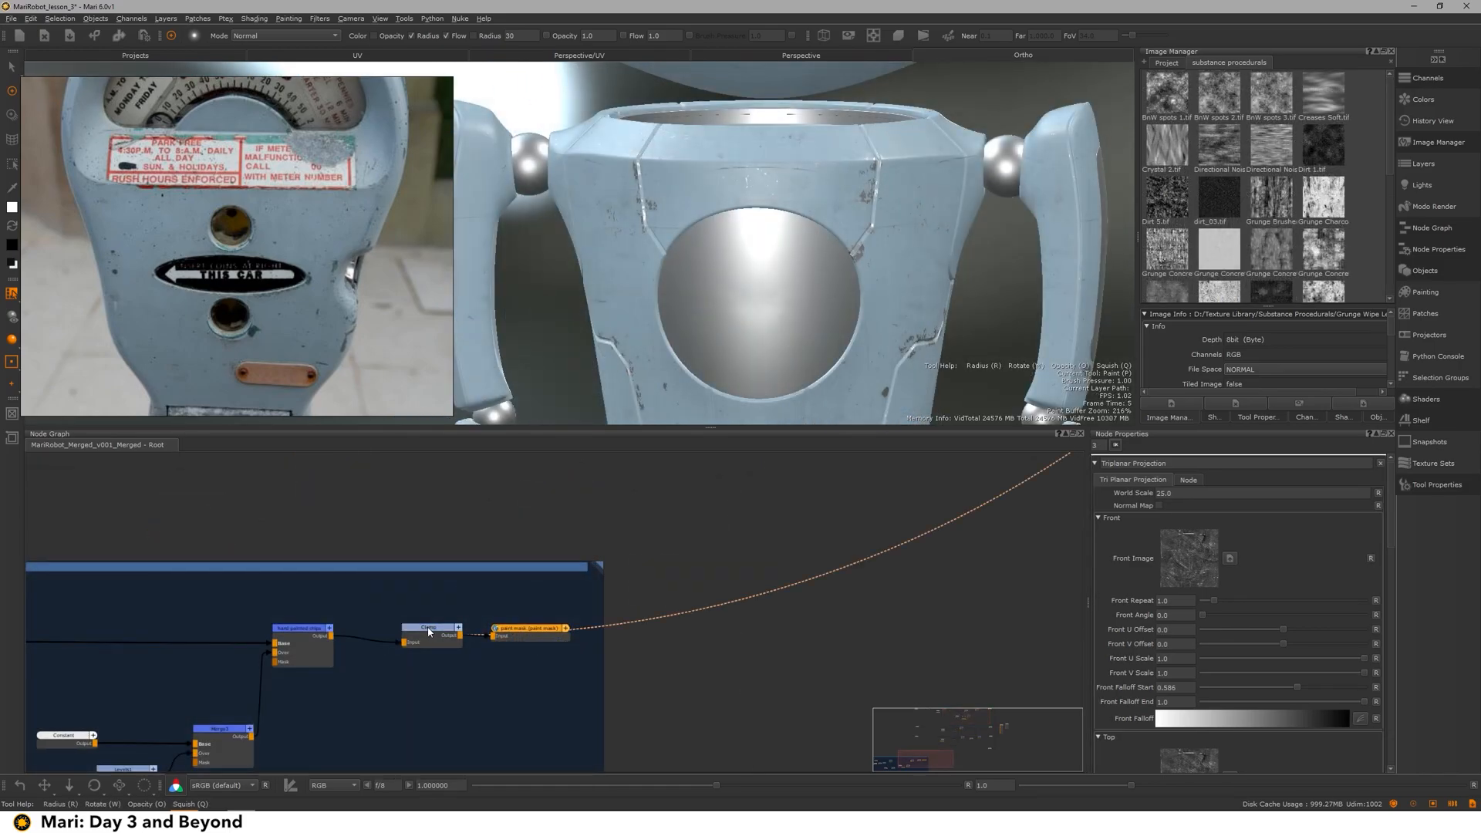
Step: Preview the Clamp node feeding the paint mask broadcast and create a new node in the empty area above the mask backdrop
key(v)
scroll(540, 633, down, 5)
key(Tab)
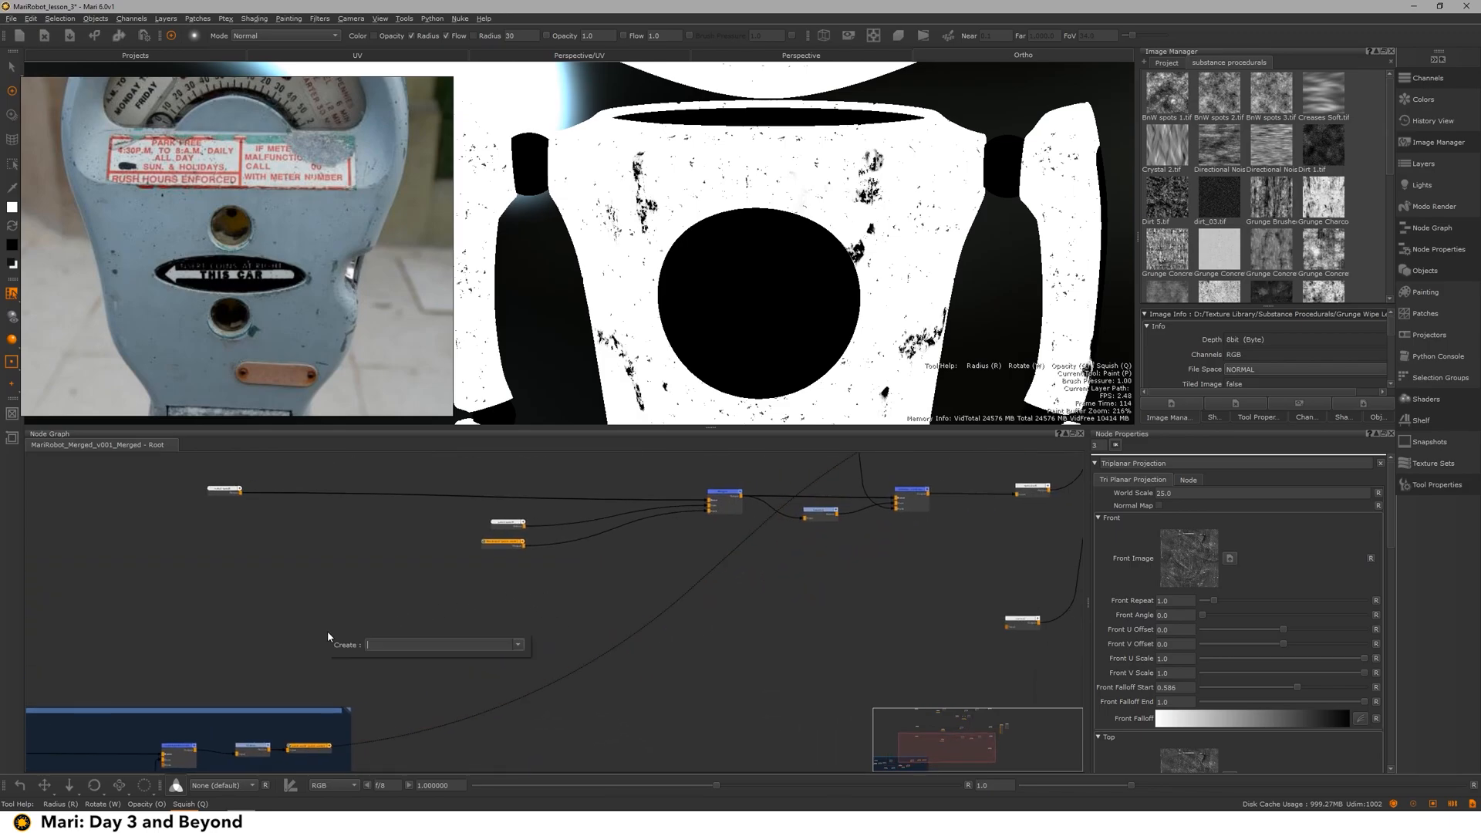
text(mask)
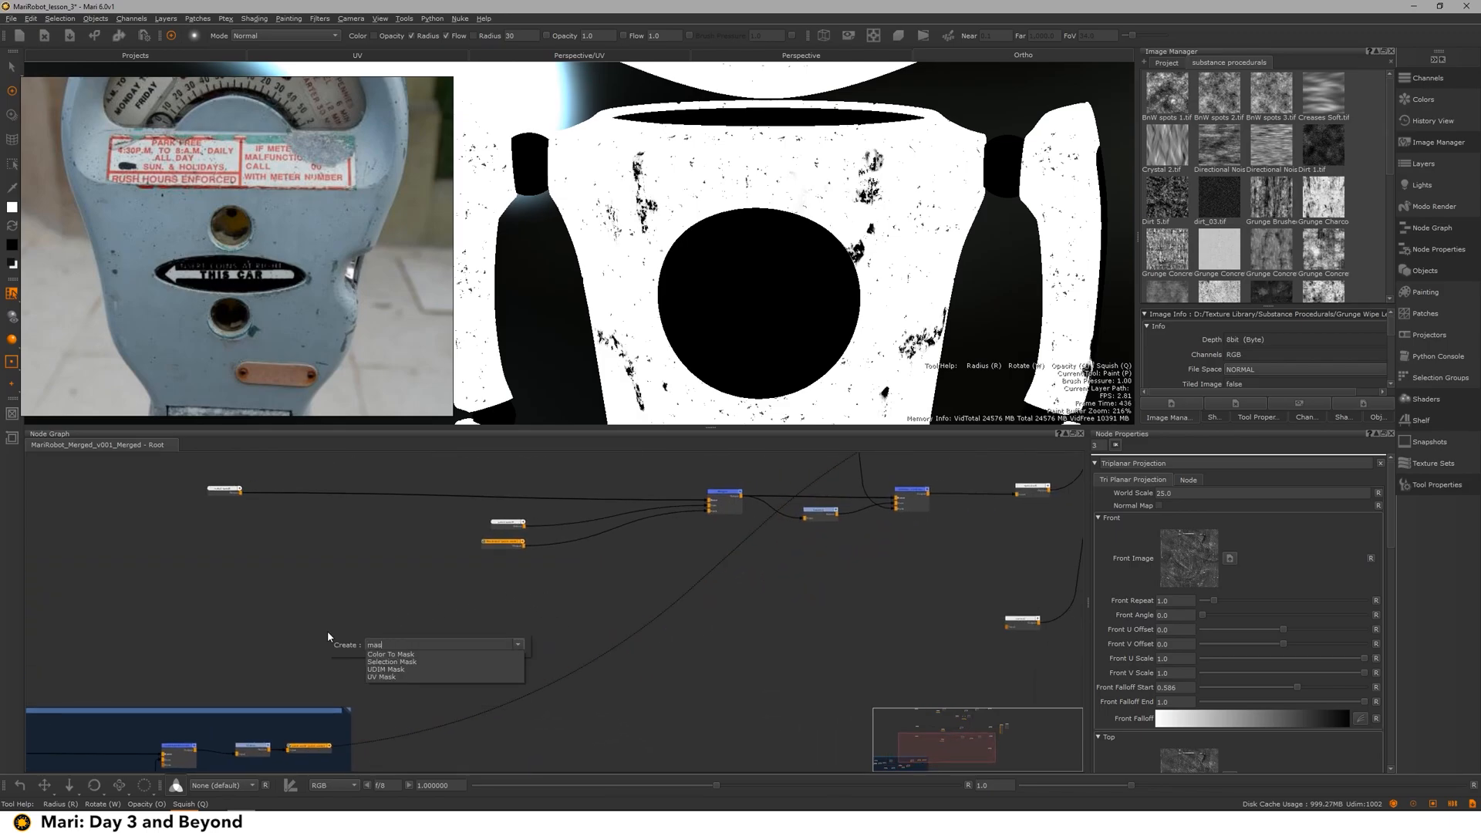
key(BackSpace)
key(BackSpace)
text(er)
key(Return)
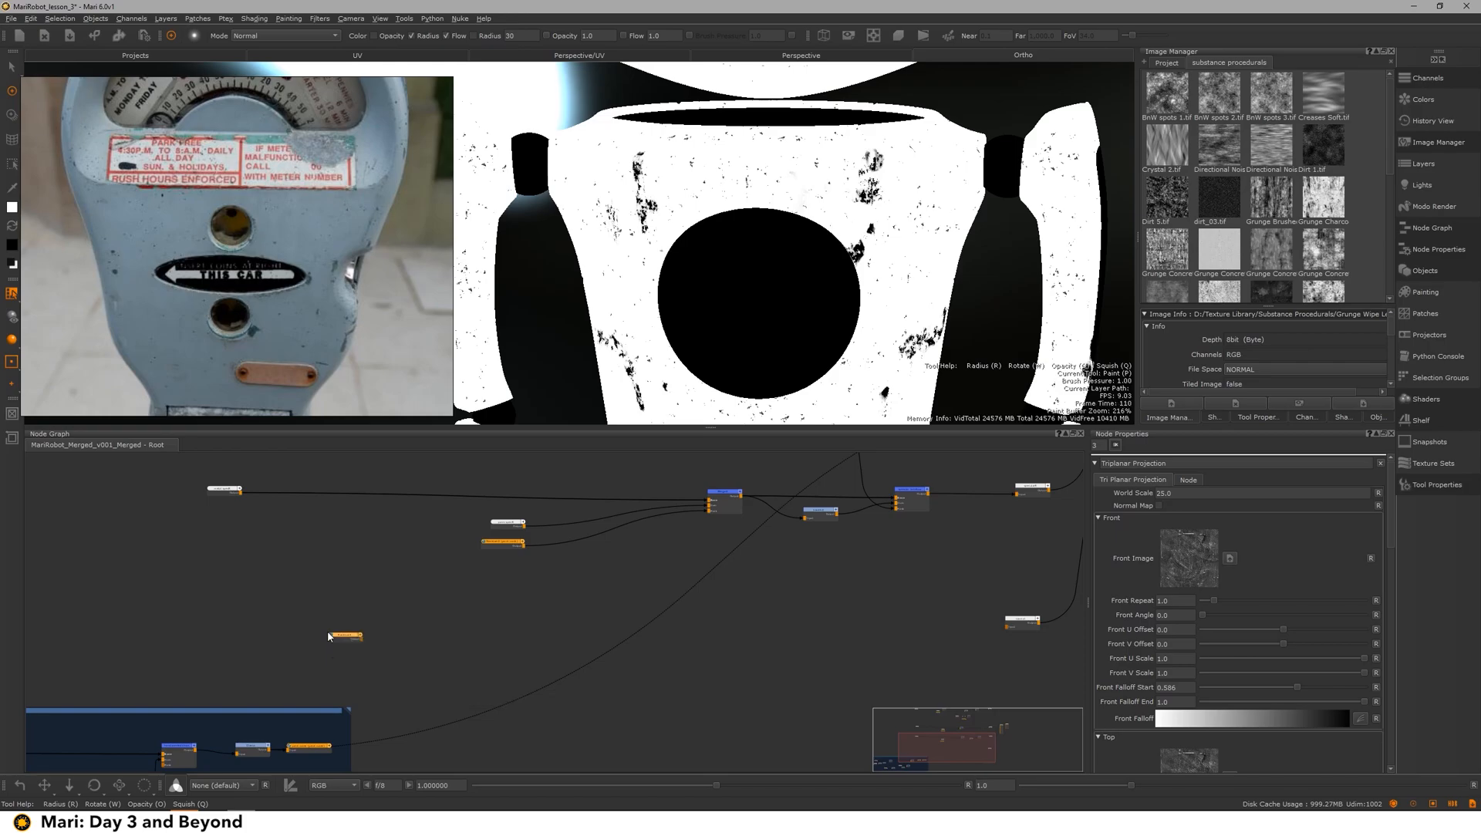
Step: Place the new teleport receiver in the empty area below the existing nodes and set its channel to paint mask
double_click(346, 634)
drag(346, 634, 448, 655)
click(1375, 492)
click(1234, 510)
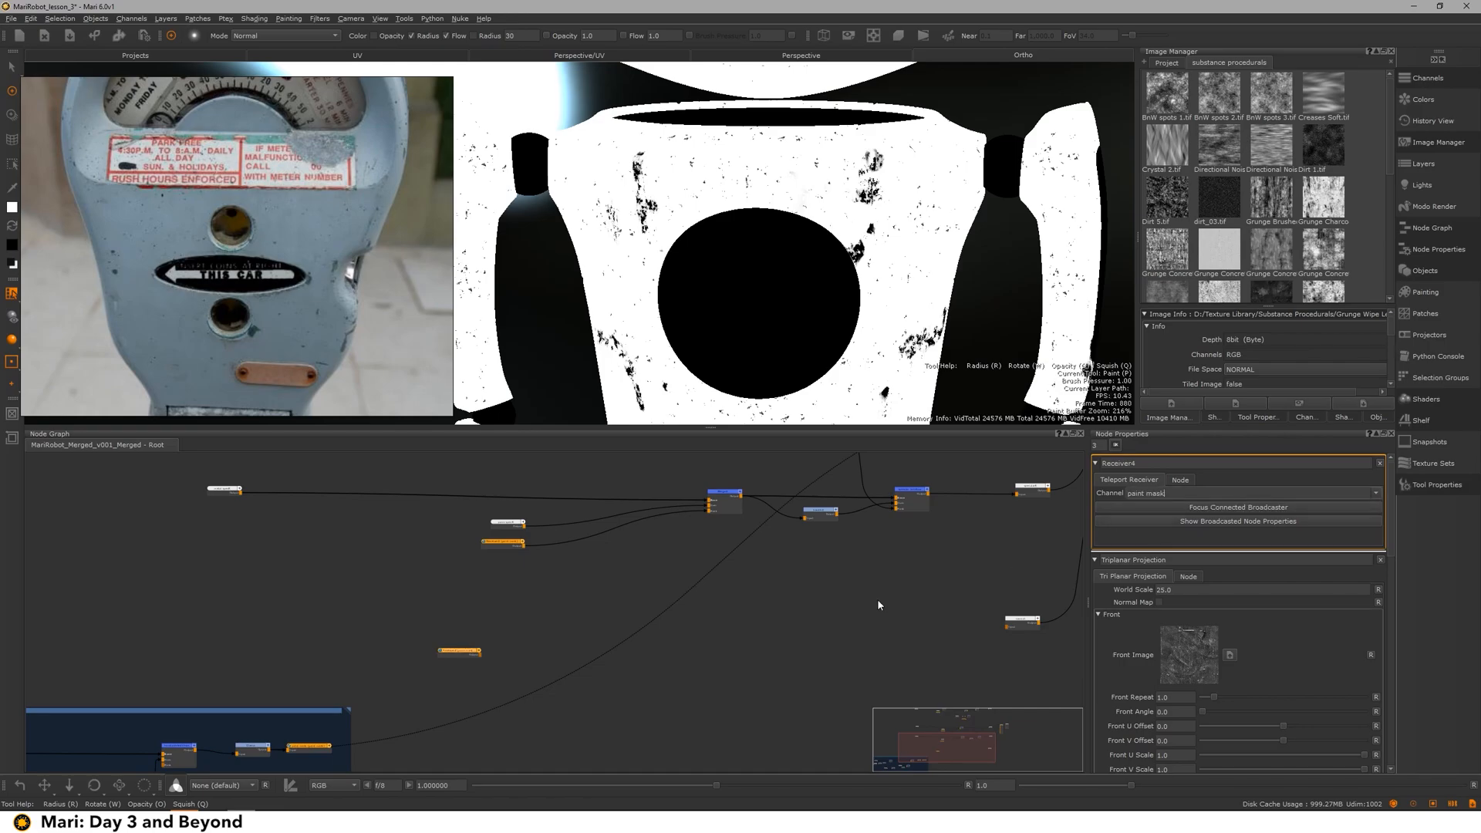
Step: Create a Height As Normal node fed by the new paint mask receiver and preview its result
key(Tab)
text(nor)
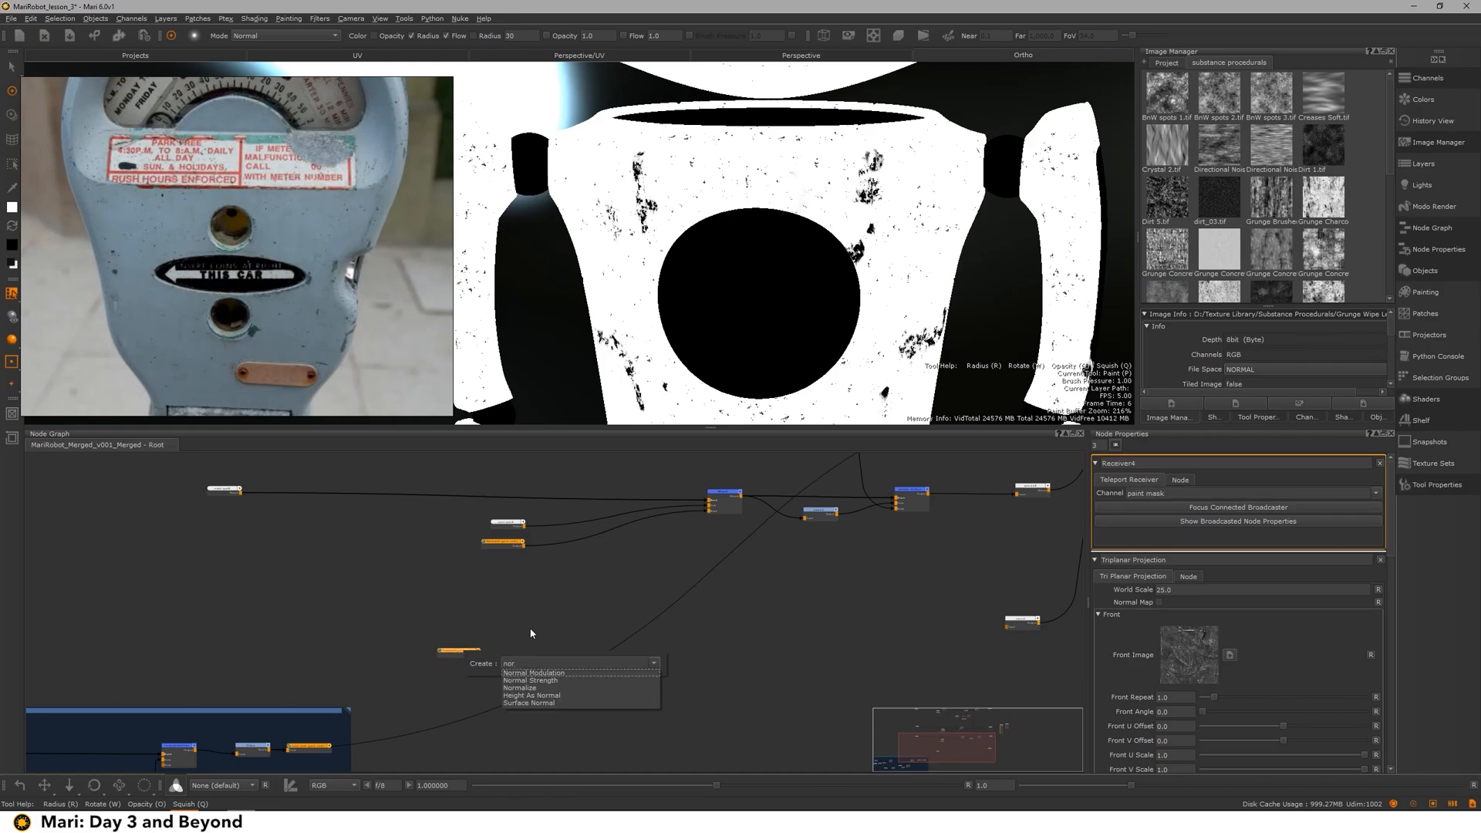
key(Down)
key(Down)
key(Down)
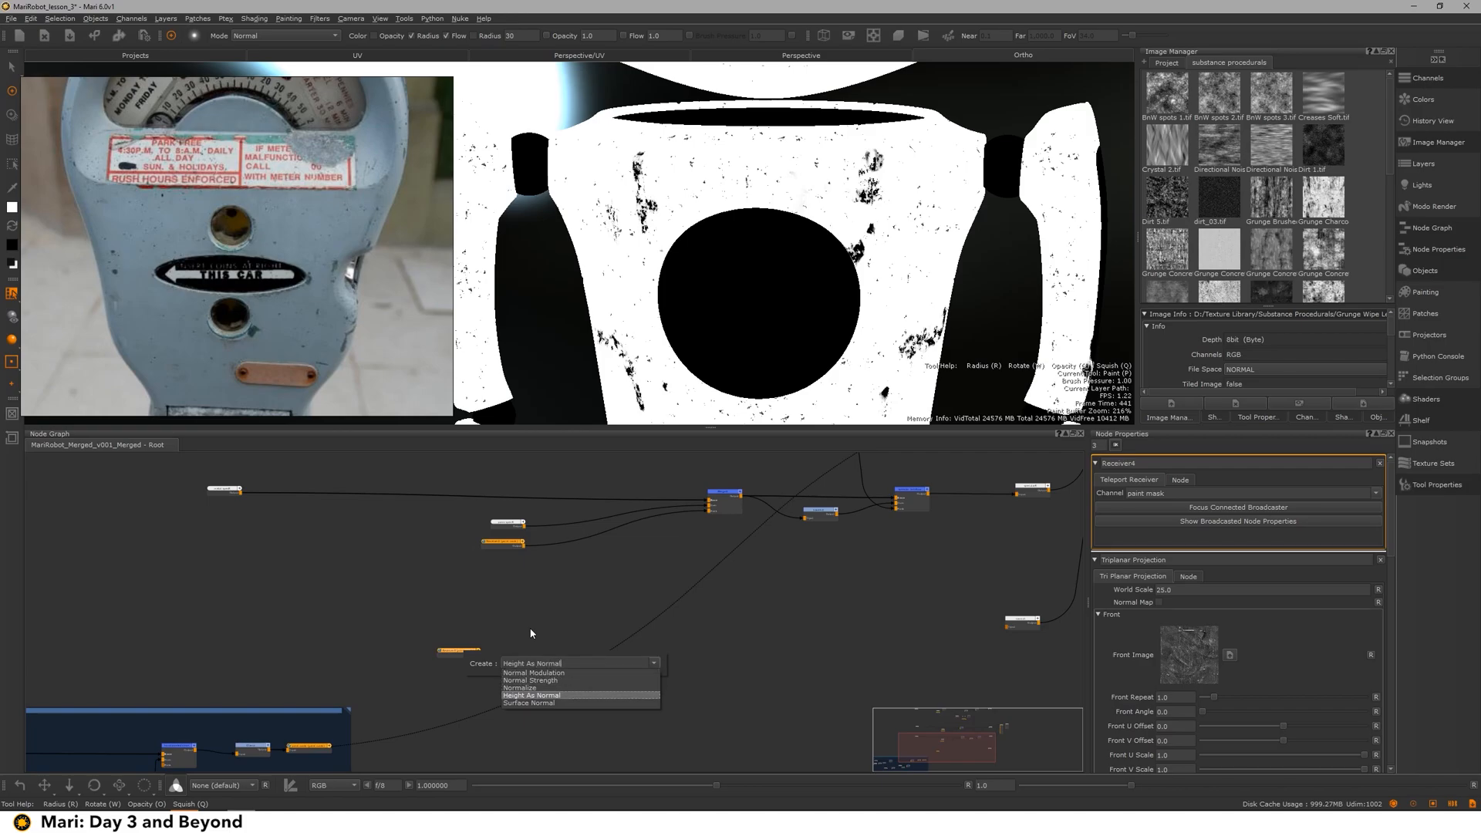
key(Return)
scroll(623, 621, up, 3)
drag(458, 735, 494, 725)
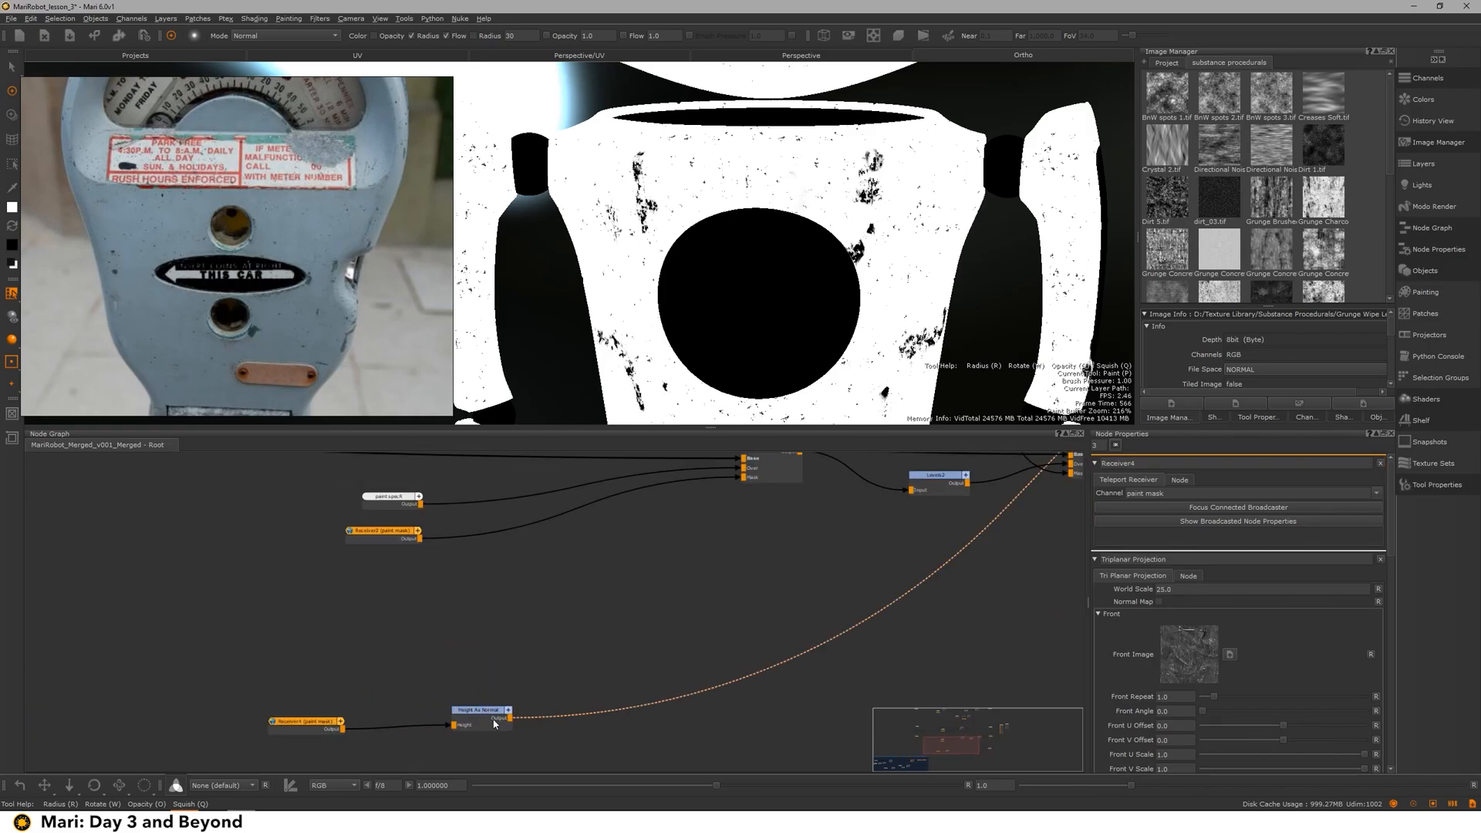
click(494, 721)
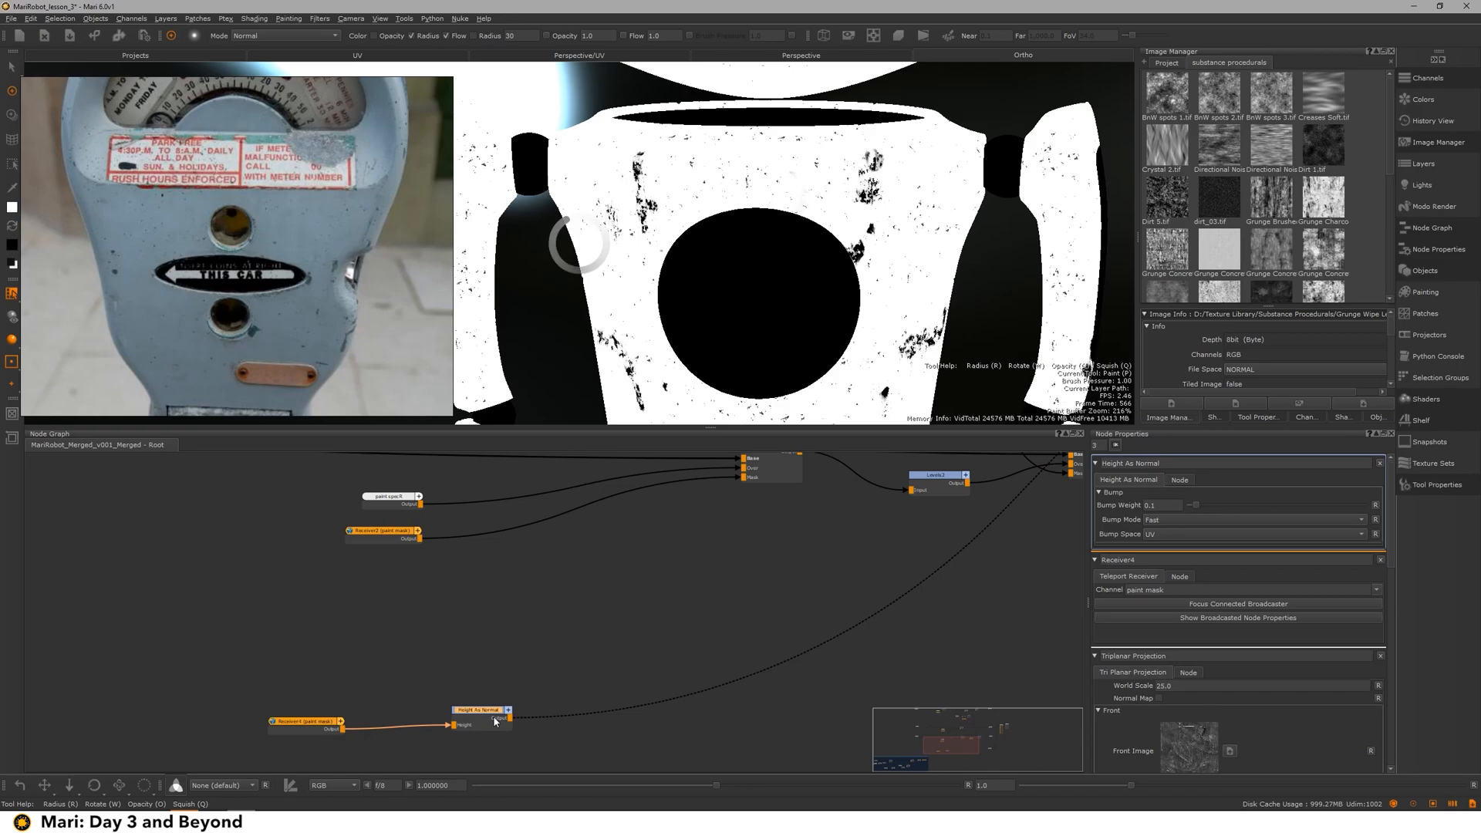
Step: Add a Normal Strength node after the Height As Normal node
key(Tab)
text(norm)
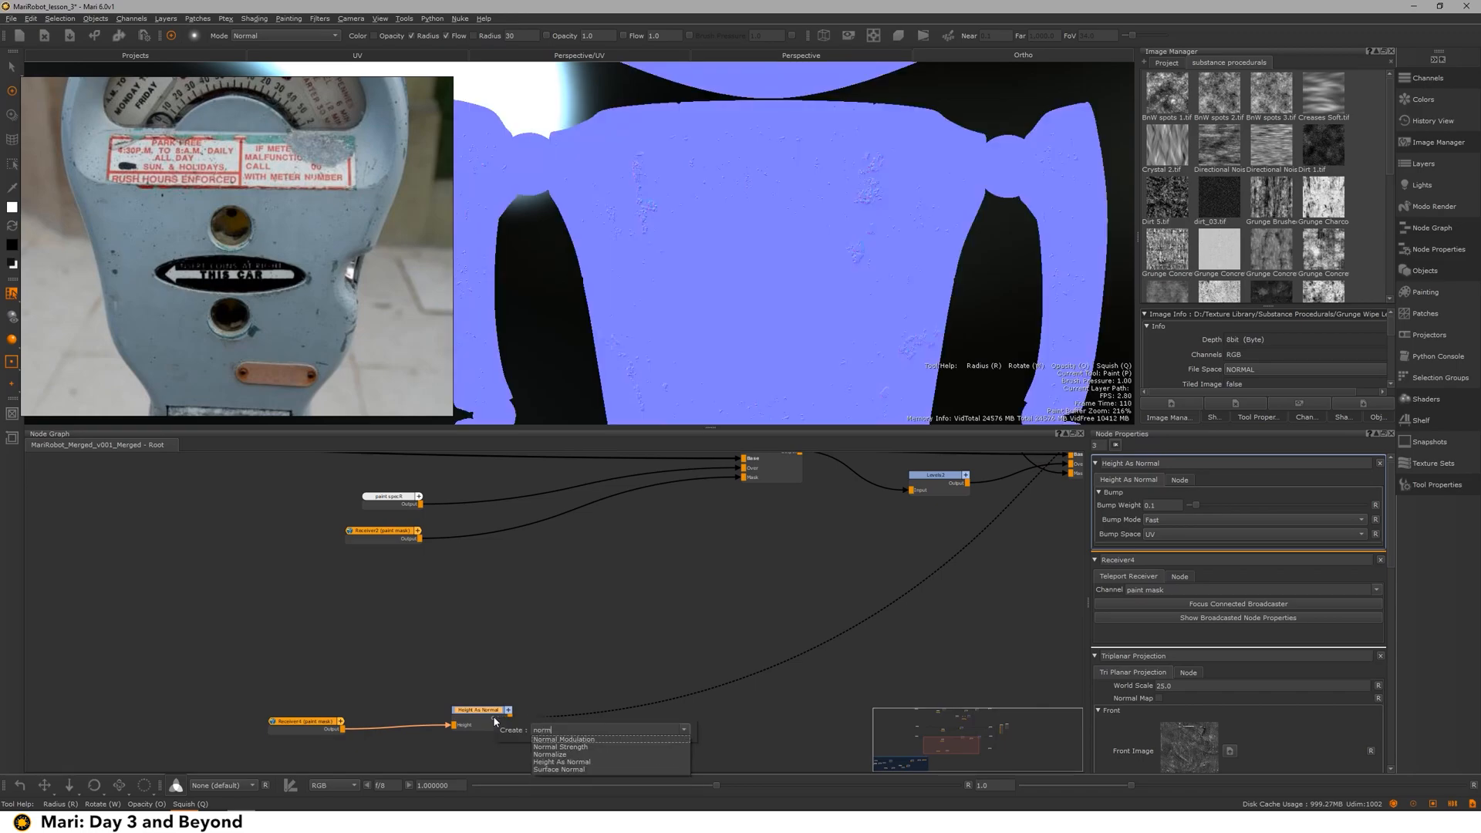
key(Down)
key(Return)
scroll(569, 677, down, 4)
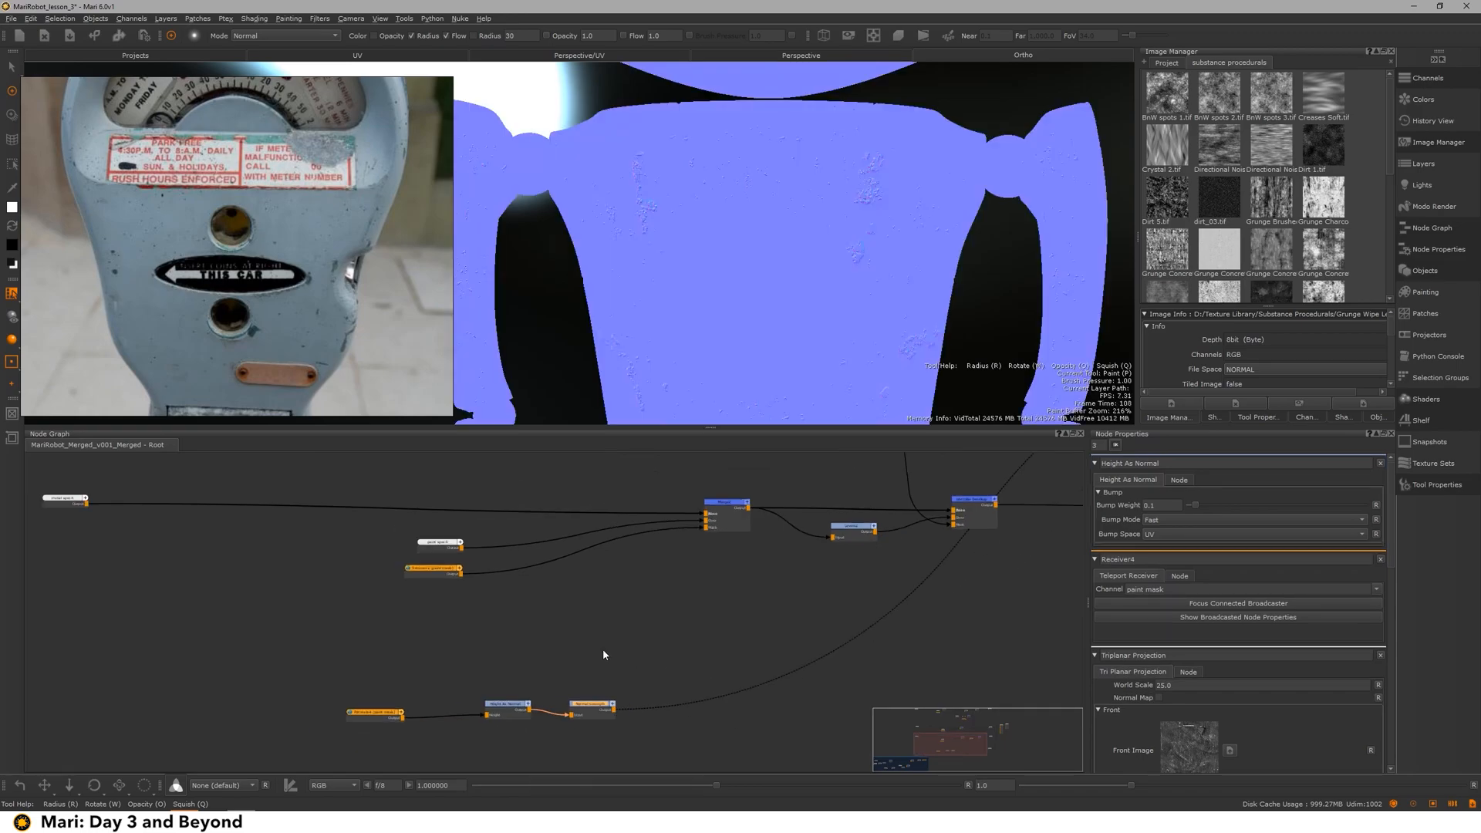
Step: Move the paint mask normal chain beside the unconnected channel node feeding the shader and wire the Normal Strength output into it
middle_drag(613, 688, 404, 647)
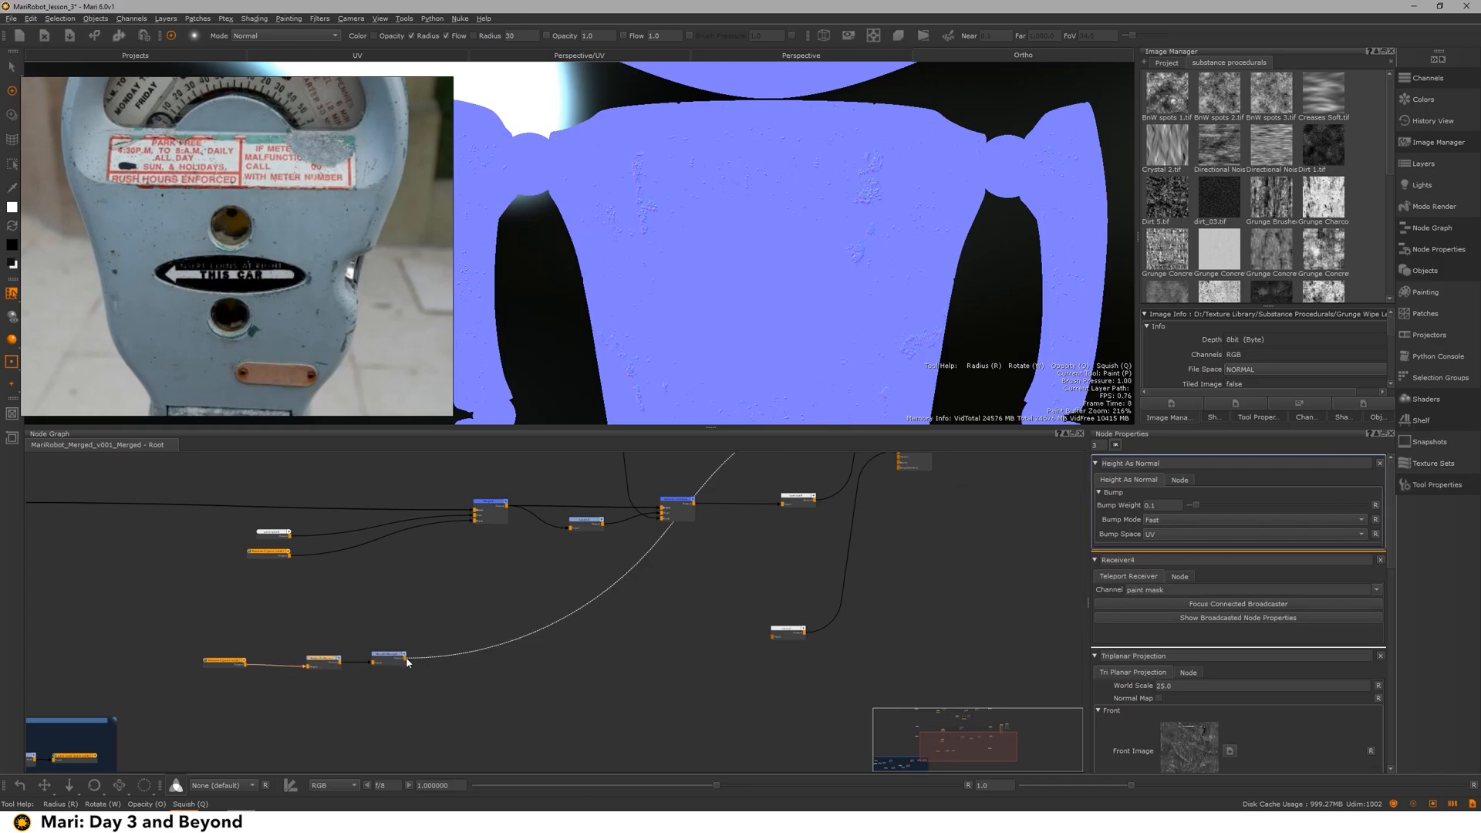
drag(205, 613, 613, 635)
middle_drag(825, 661, 696, 787)
click(638, 677)
key(Delete)
middle_drag(639, 677, 722, 577)
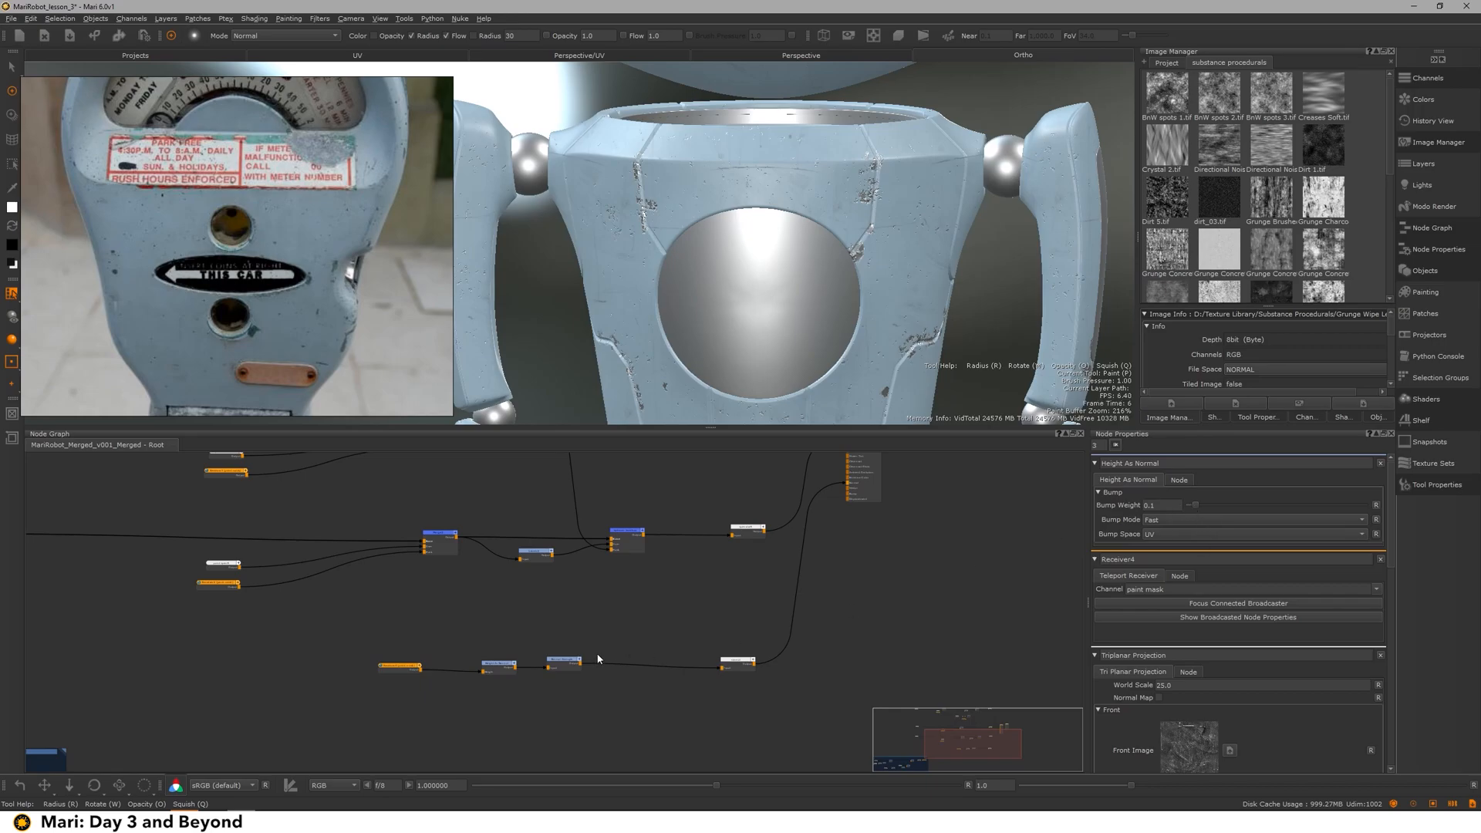
Step: Set the Height As Normal node's Bump Weight to 1.0
click(562, 662)
click(510, 666)
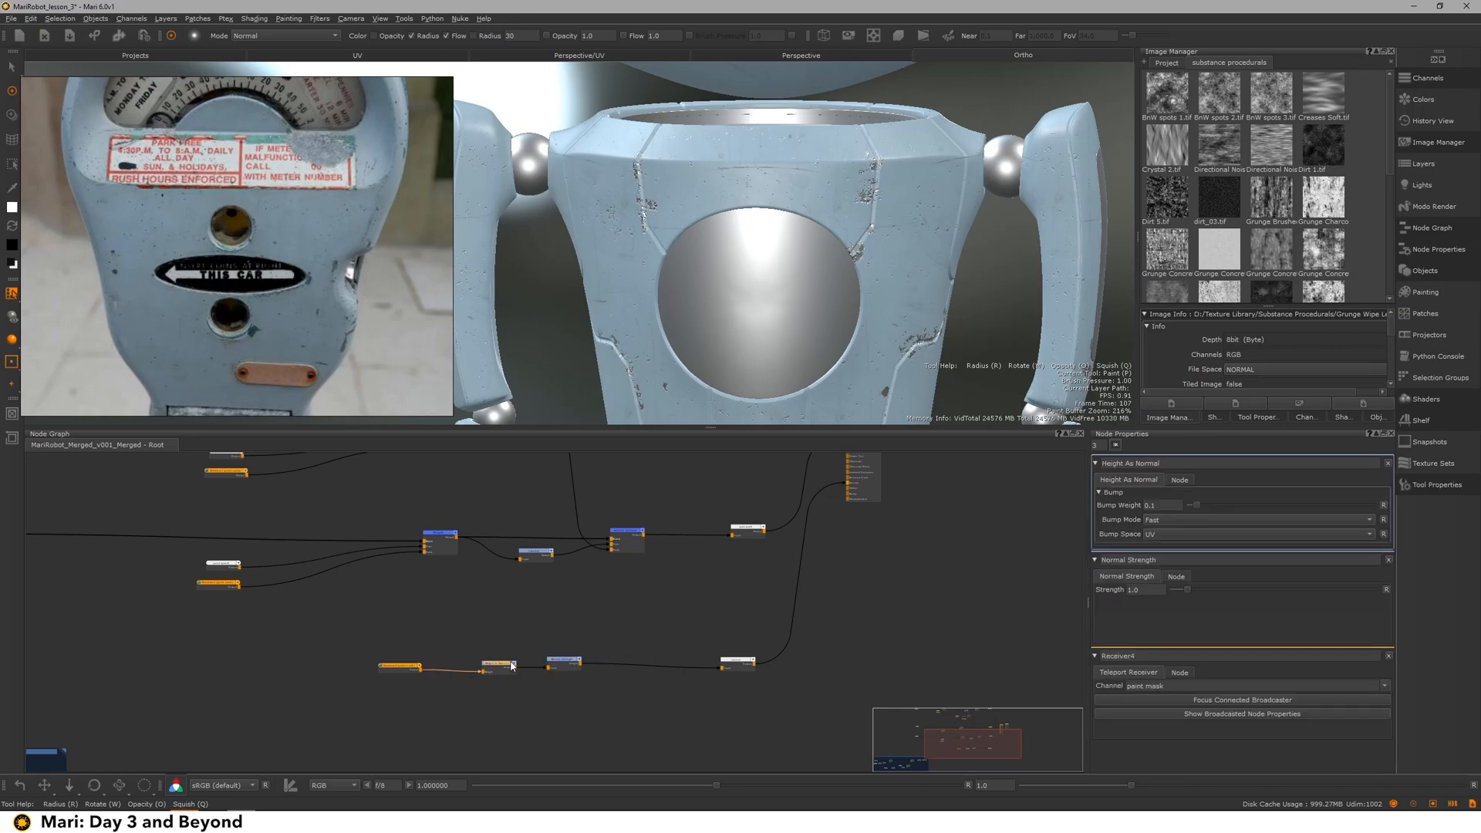
key(Return)
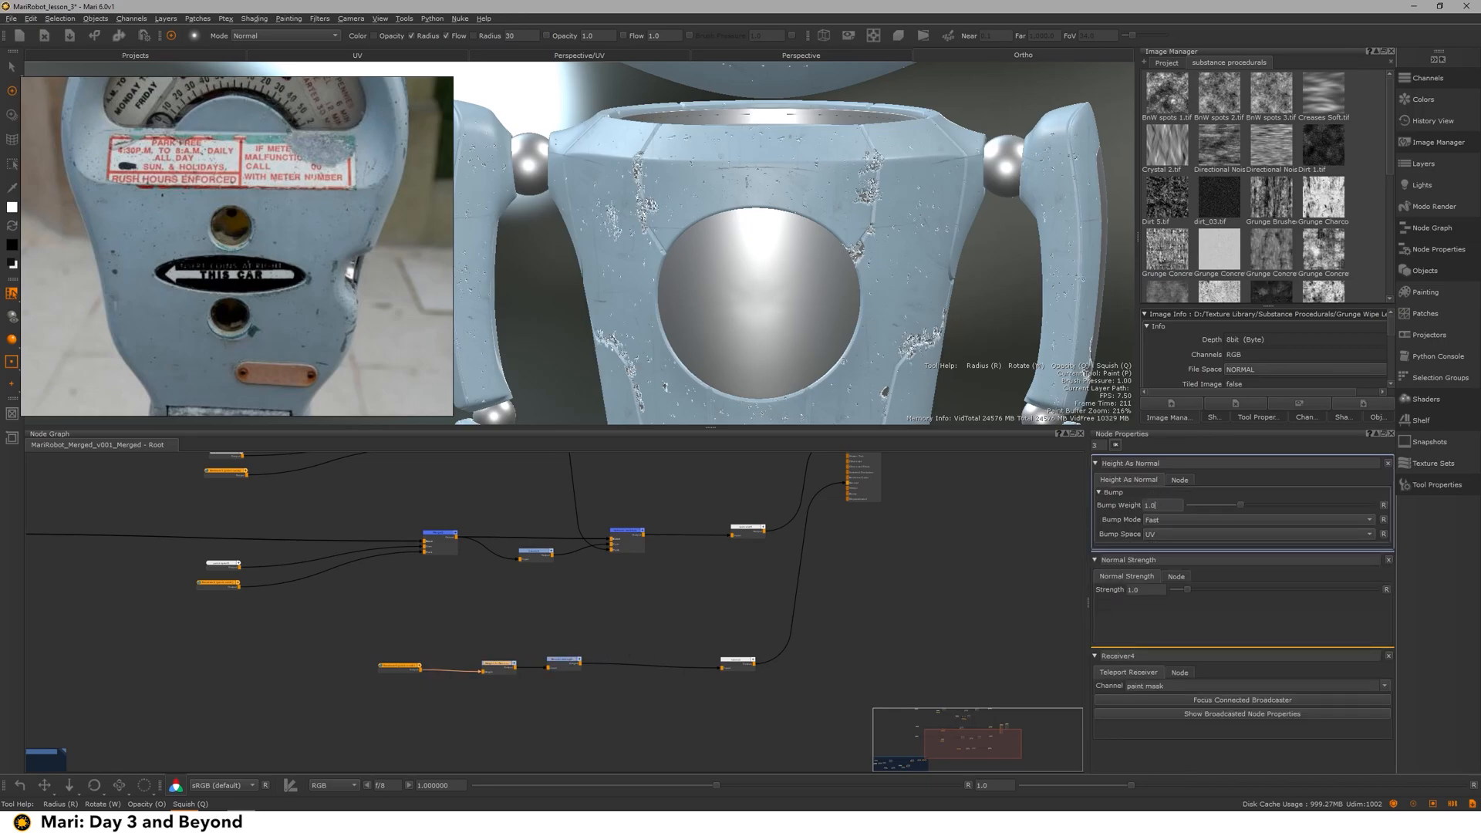
alt+right_drag(732, 254, 935, 252)
alt+drag(935, 251, 923, 253)
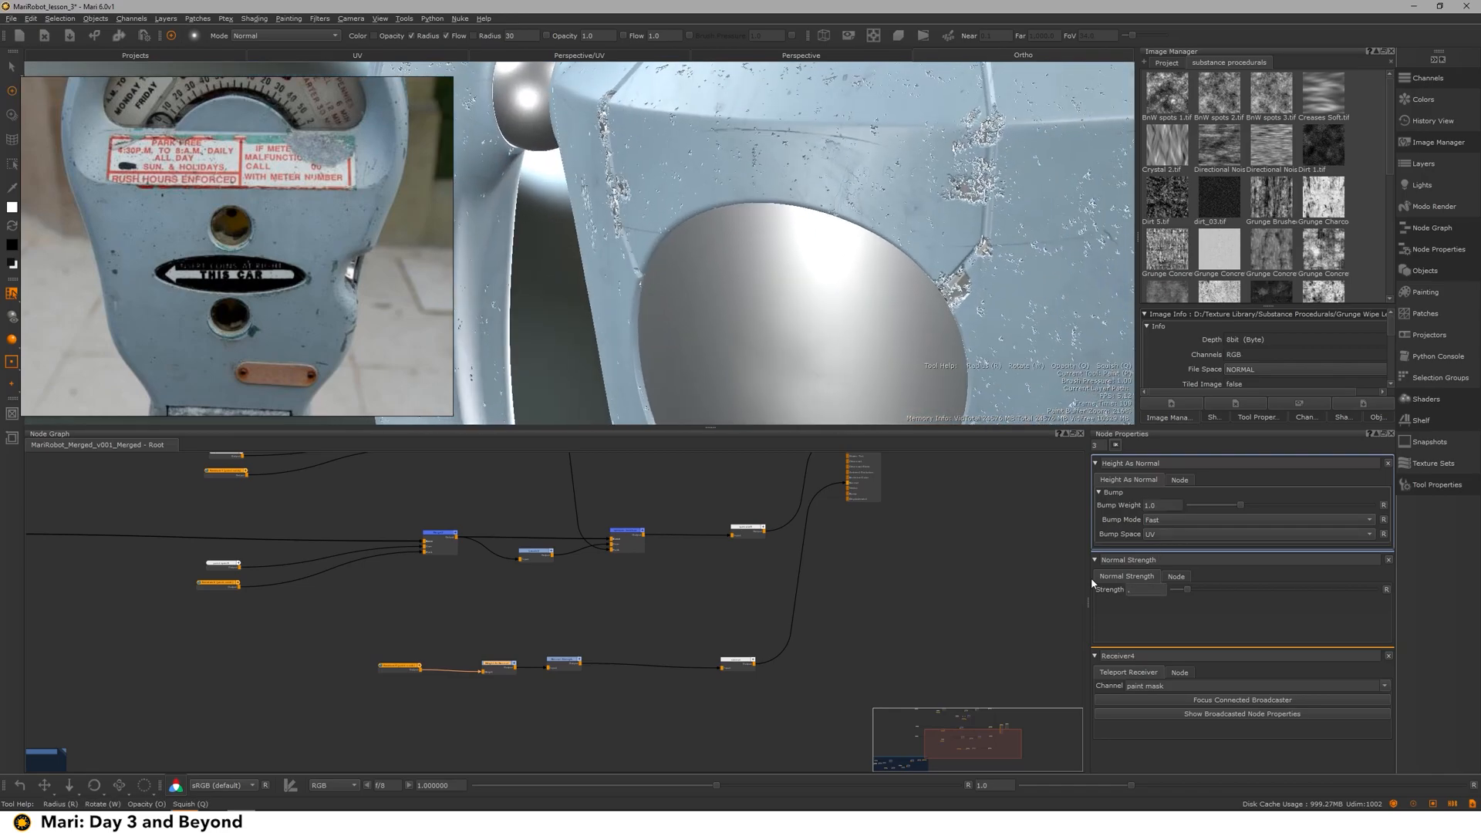
Step: Try a Normal Strength of 0.05 and replace it with 2
text(.05)
key(Return)
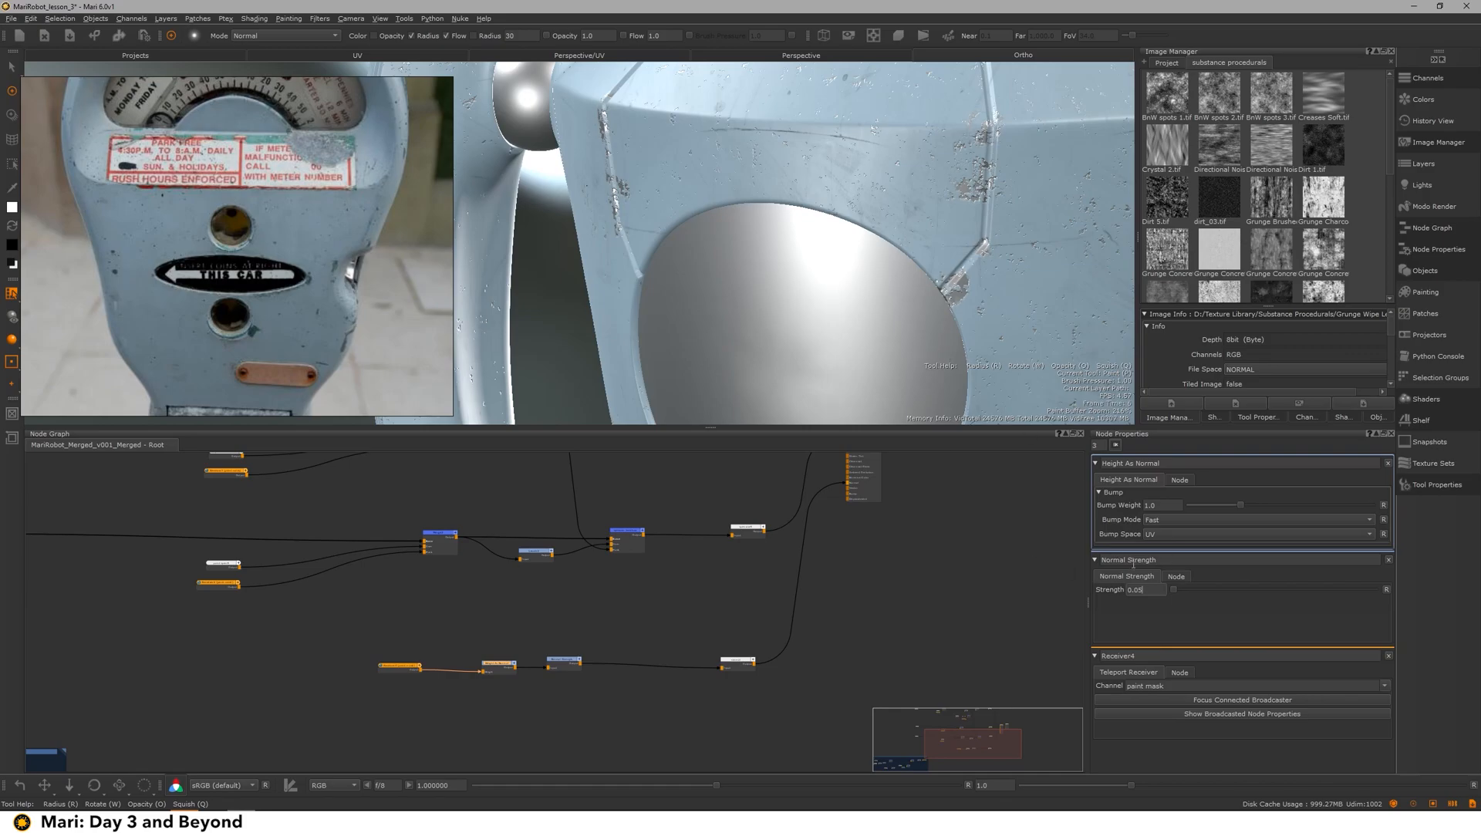
text(2)
key(Return)
alt+drag(875, 317, 964, 271)
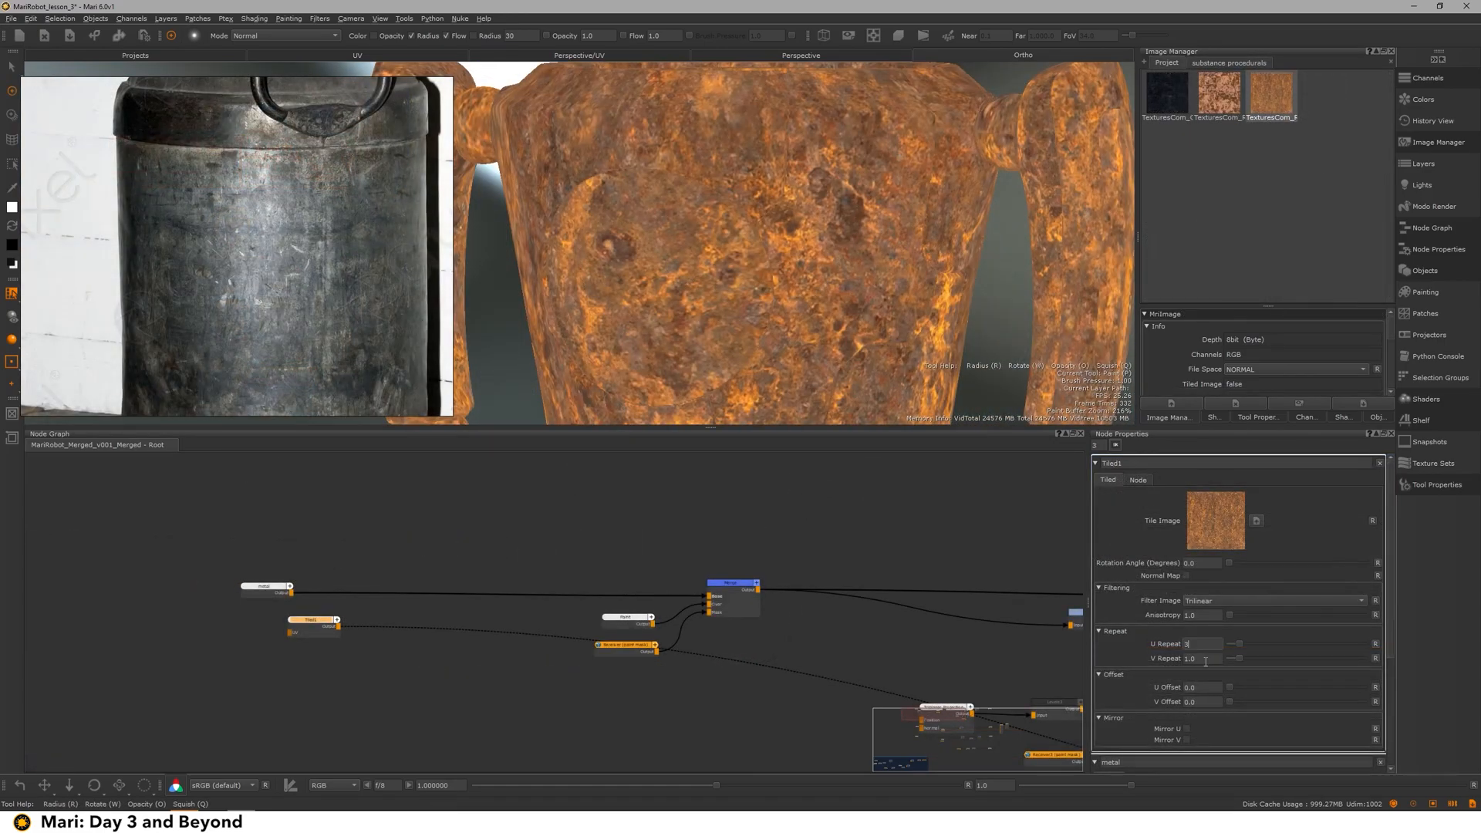
Step: Set the rust Tiled node's repeat to 3 in both directions
double_click(1205, 661)
text(3)
key(Return)
scroll(797, 281, down, 1)
middle_drag(291, 489, 434, 455)
Step: Add an HSV node after the rust Tiled node
drag(411, 560, 422, 592)
key(Tab)
text(hsv)
key(Return)
drag(531, 588, 531, 582)
Step: Rename the metal's base Color node to "metal base colour"
double_click(372, 555)
double_click(1111, 463)
text(bas)
key(BackSpace)
key(BackSpace)
key(BackSpace)
text(metal base colour)
key(Return)
Step: Add a Merge node after the metal base colour node and connect the rust HSV output to it
key(m)
drag(436, 557, 570, 570)
scroll(619, 627, down, 3)
middle_drag(619, 627, 651, 541)
middle_drag(535, 539, 531, 511)
Step: Move the three metal base nodes aside, enclose them in a backdrop and name it "metal base"
drag(476, 593, 557, 739)
scroll(516, 613, down, 3)
drag(512, 543, 468, 544)
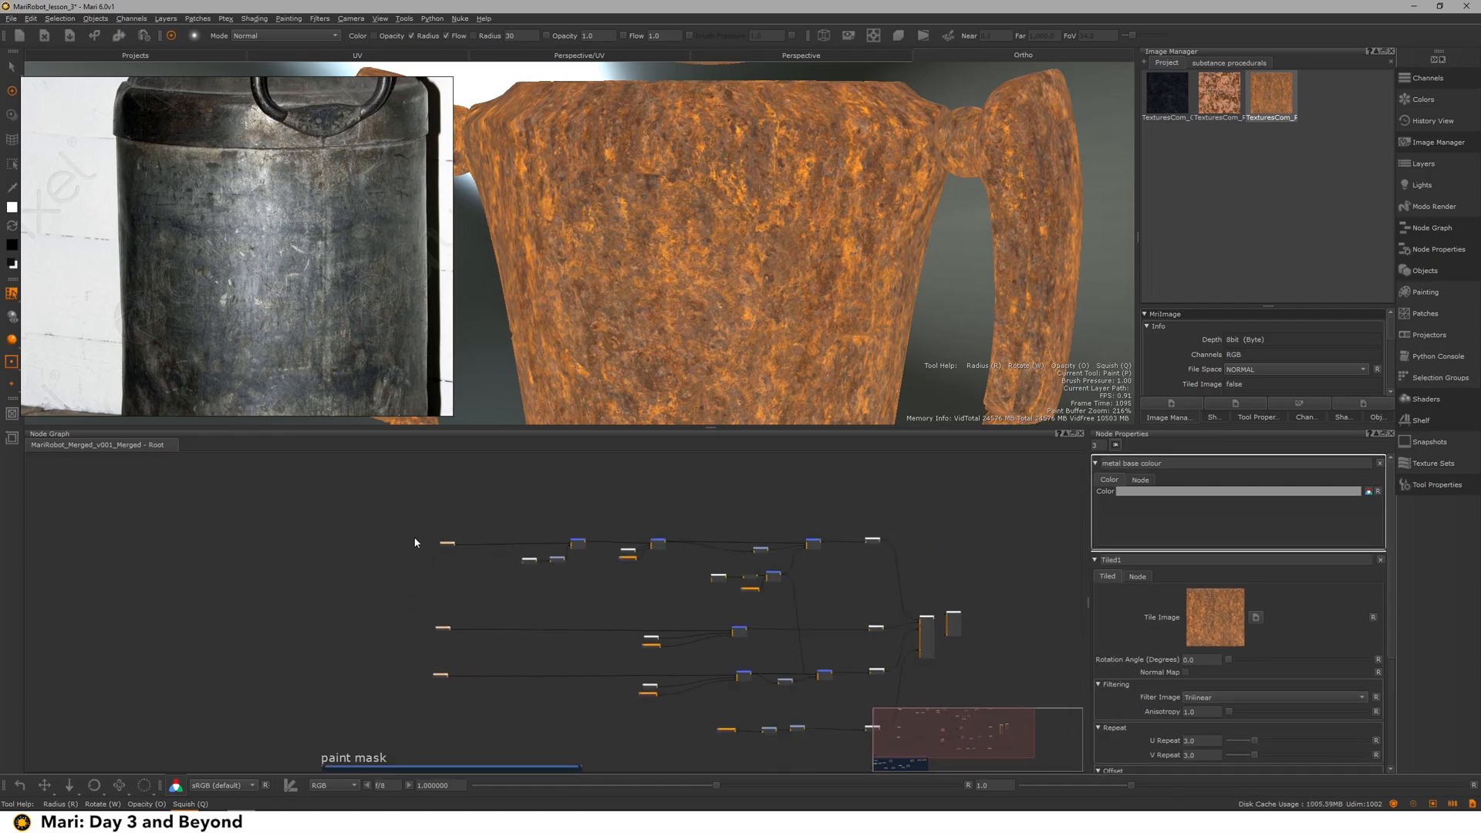
key(b)
double_click(443, 532)
scroll(514, 508, up, 3)
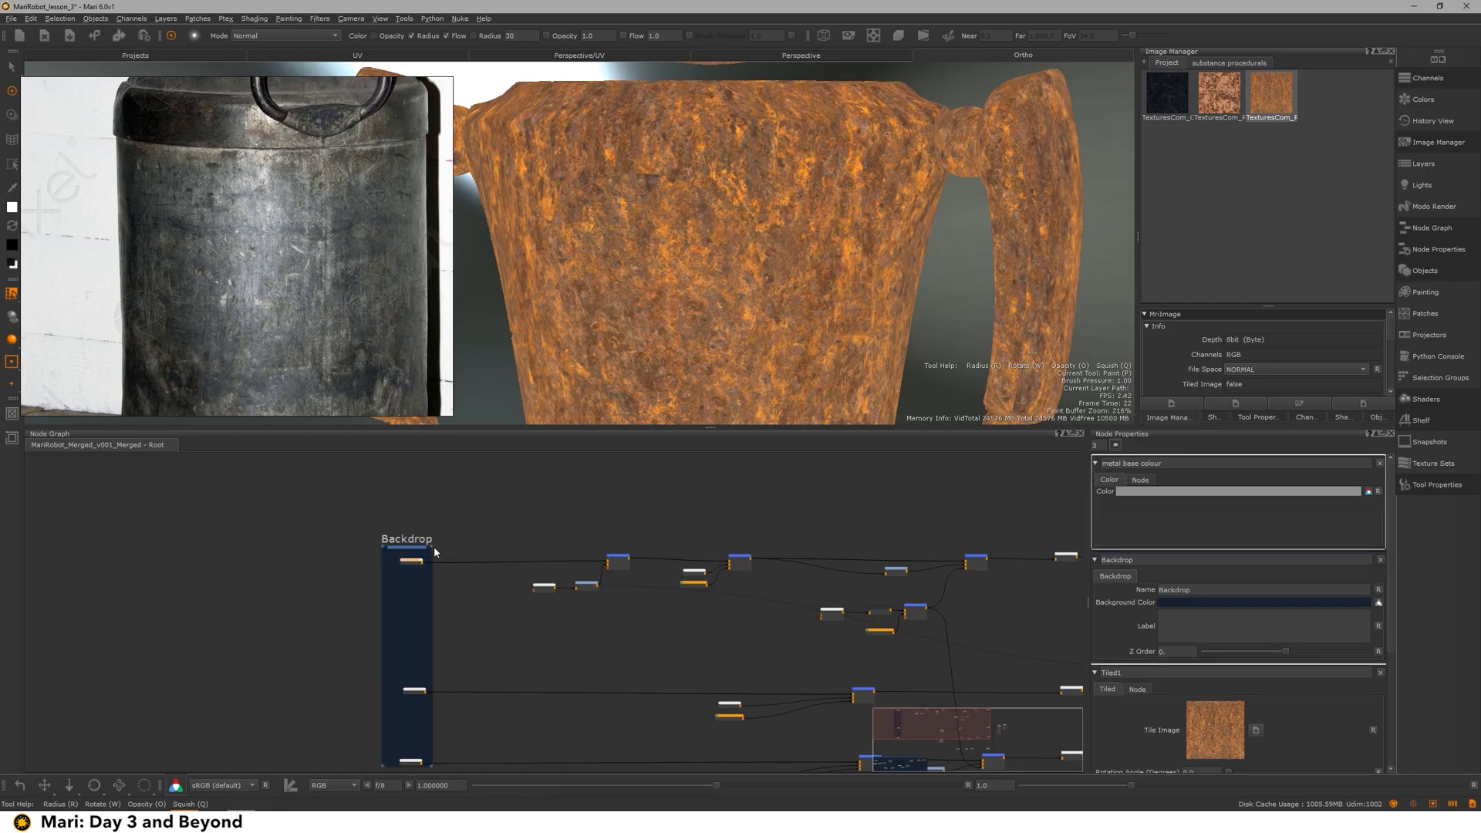
drag(435, 549, 441, 550)
middle_drag(417, 760, 463, 690)
double_click(476, 540)
drag(1142, 463, 1029, 456)
text(metal base)
key(Return)
Step: Line up the paint layers' color, mask receiver and Merge nodes and enclose them in a new backdrop
mouse_move(738, 595)
mouse_down()
mouse_move(819, 750)
mouse_move(920, 772)
mouse_up()
drag(918, 690, 797, 691)
drag(659, 644, 743, 634)
drag(710, 460, 805, 725)
key(Tab)
text(n)
key(BackSpace)
text(bac)
key(Return)
Step: Name the backdrop around the paint nodes "paint base" and give it a teal blue background color
double_click(751, 480)
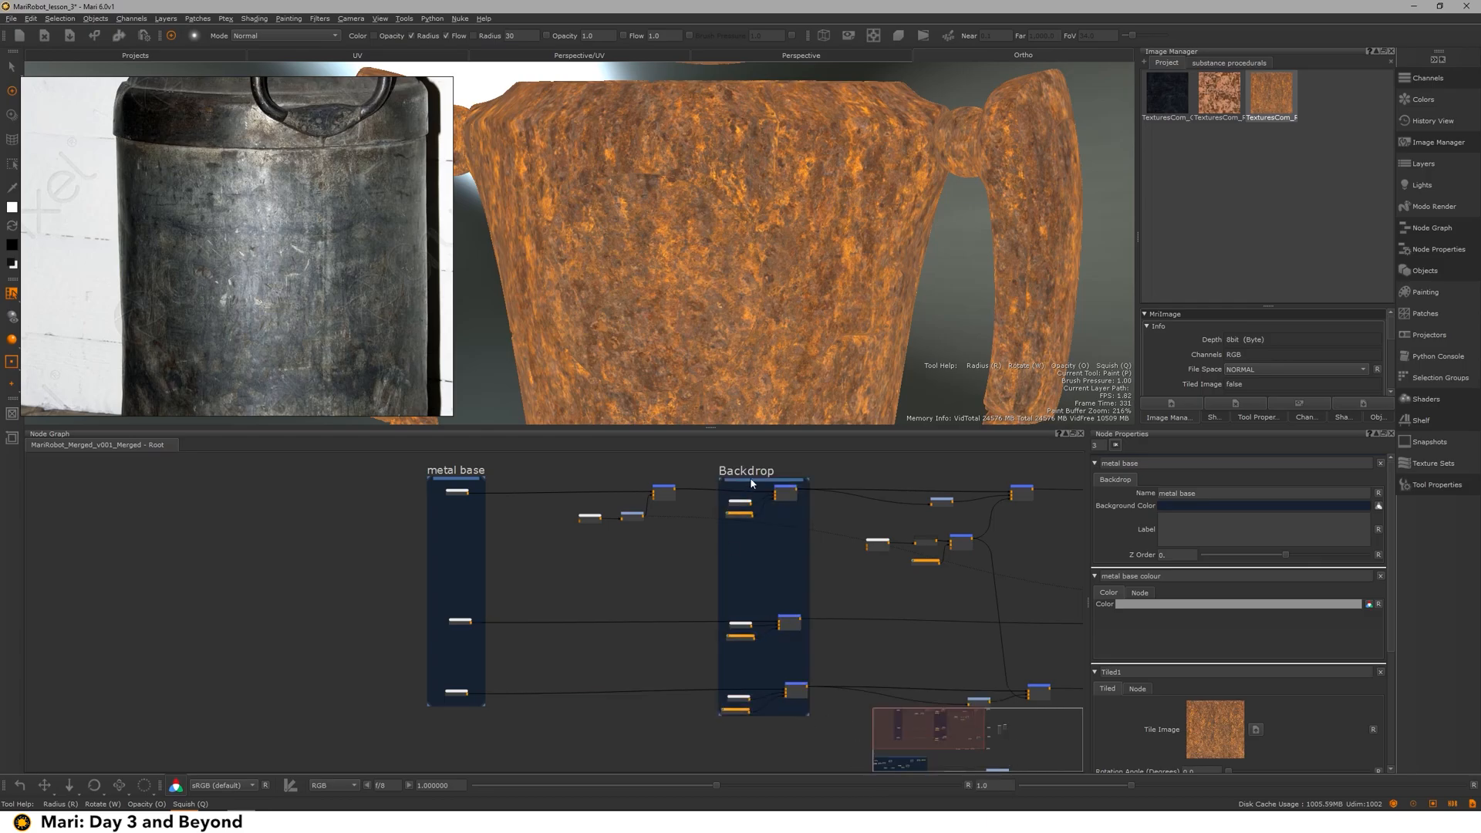
drag(1142, 463, 1033, 459)
text(paint base)
key(Return)
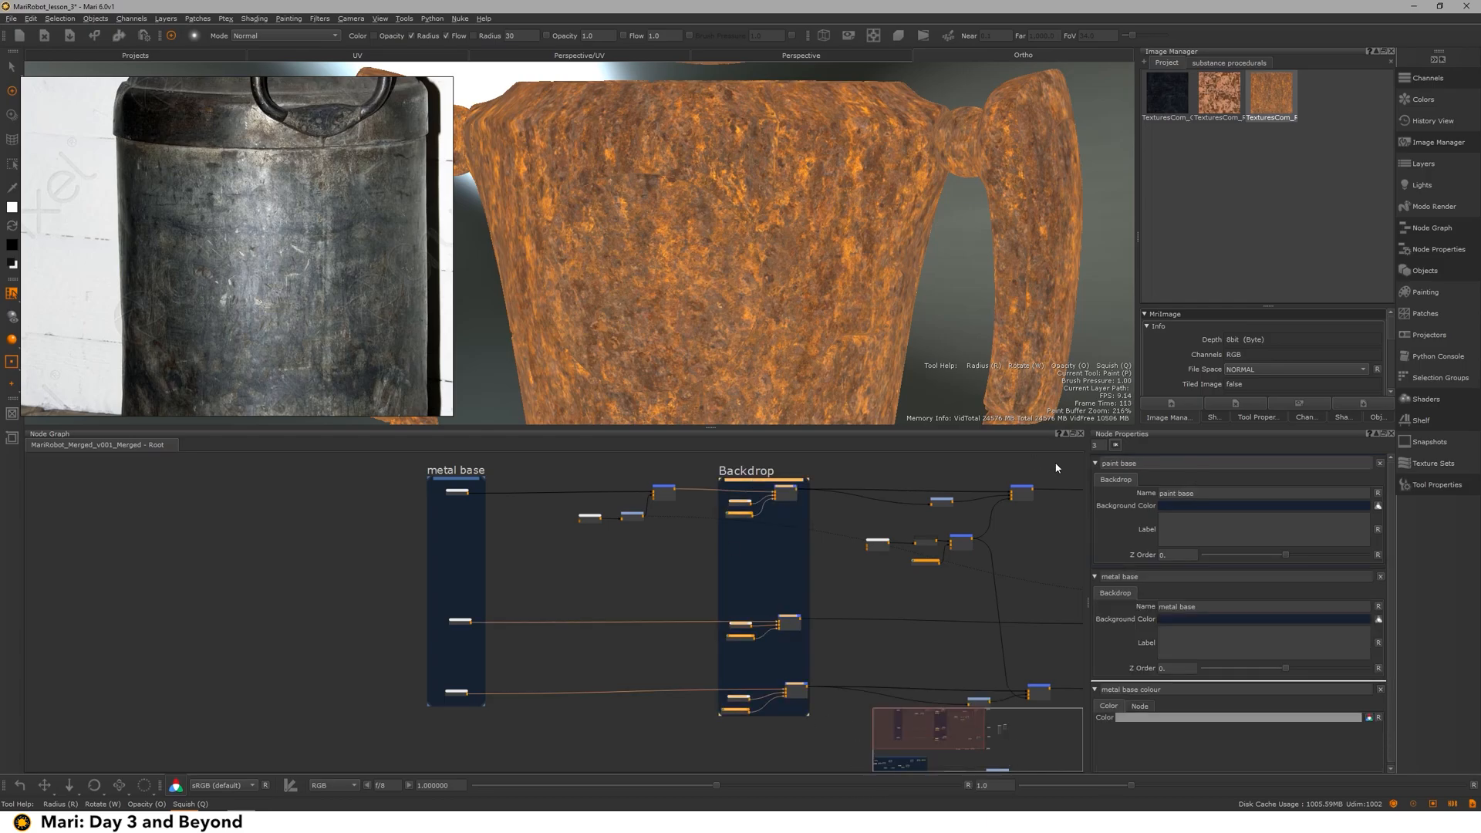
click(1265, 506)
click(1003, 174)
click(923, 570)
Step: Change the metal base backdrop's background color to a light grey-blue
double_click(455, 479)
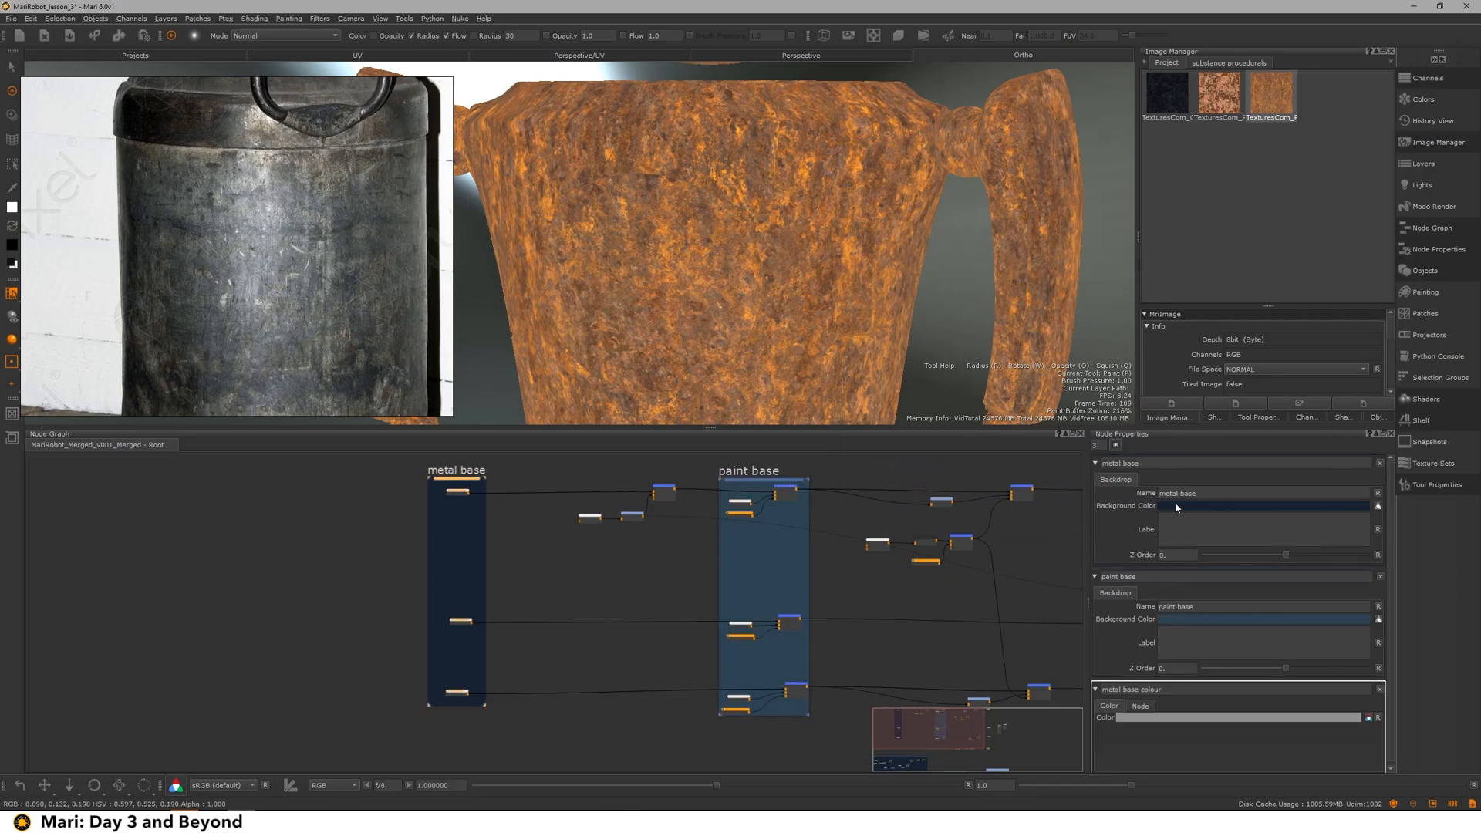
click(1172, 506)
click(979, 439)
click(948, 423)
drag(979, 439, 1036, 441)
click(923, 569)
Step: Set the rust texture's HSV node to Hue Shift 30, Saturation Scale 0.278 and Value Scale 0.278
drag(656, 551, 578, 482)
drag(657, 492, 613, 493)
middle_drag(655, 534, 671, 560)
scroll(671, 565, up, 3)
click(619, 534)
drag(1216, 507, 1293, 495)
drag(1216, 523, 1203, 517)
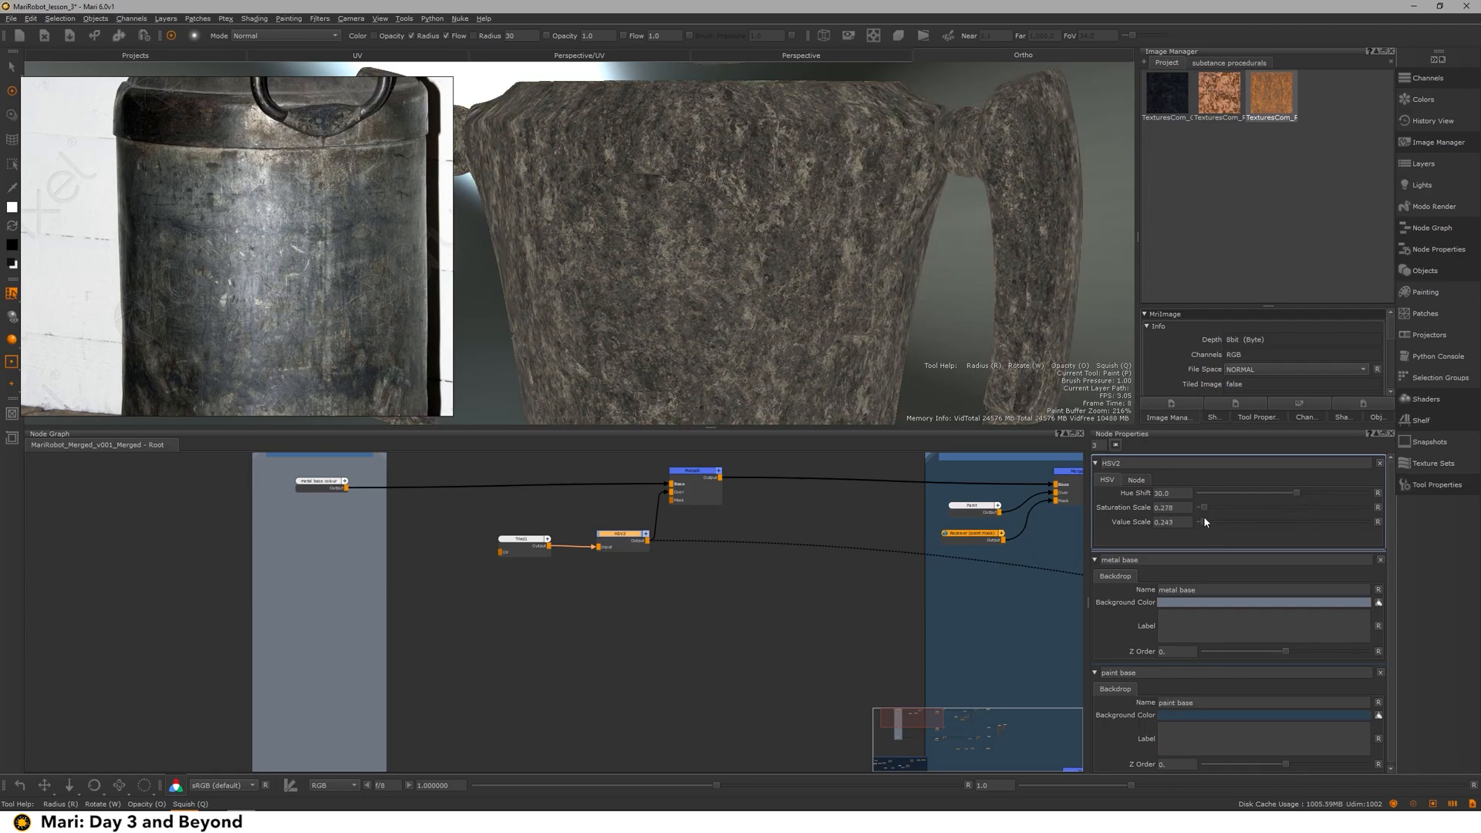
middle_drag(715, 552, 664, 603)
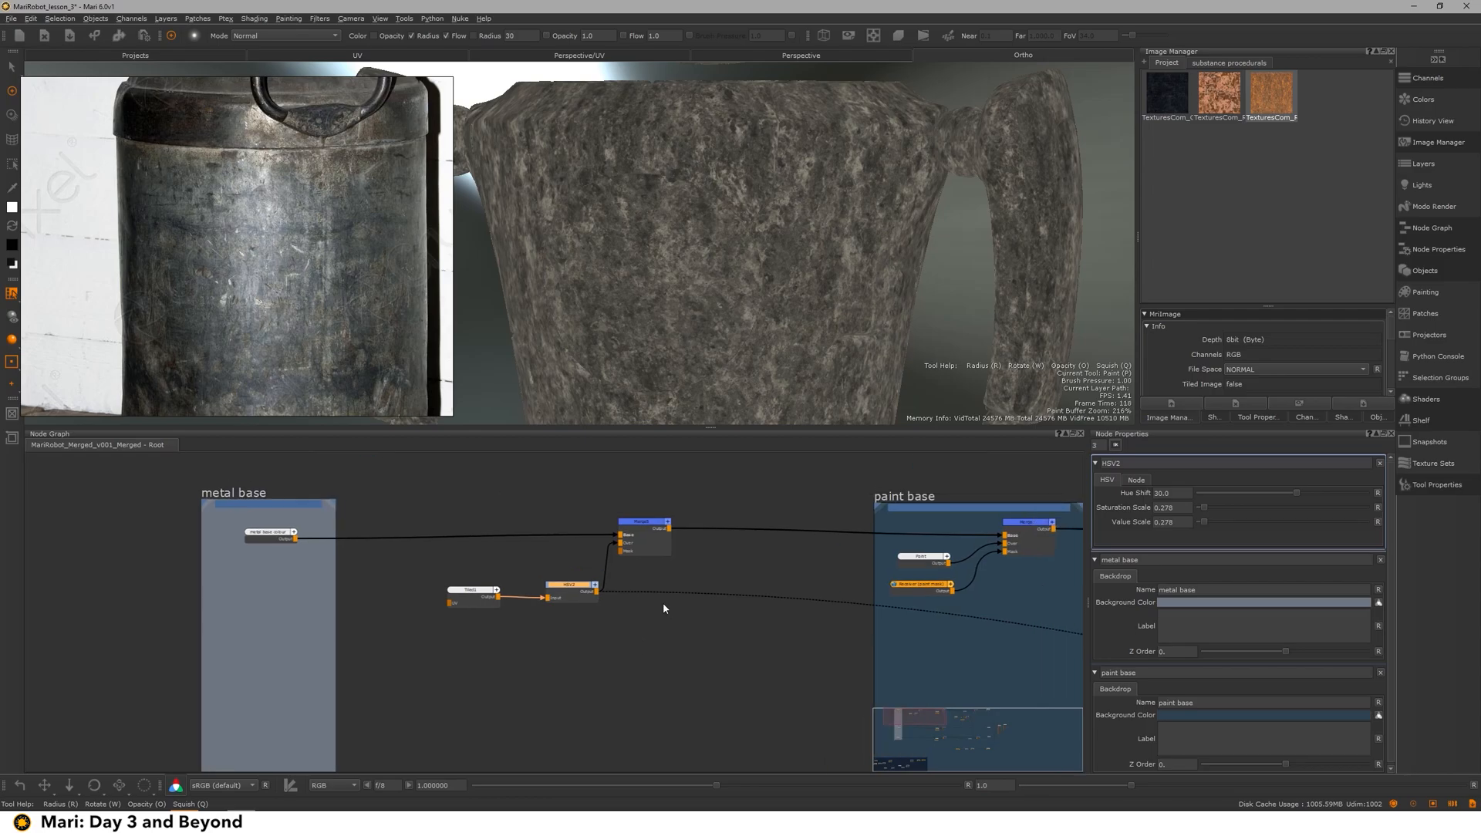
Step: Rearrange the rust Tiled, HSV and Merge nodes closer to the metal base backdrop
middle_drag(560, 643, 602, 635)
drag(482, 632, 694, 521)
drag(685, 536, 593, 544)
click(478, 563)
drag(409, 600, 518, 590)
drag(420, 640, 617, 524)
drag(604, 538, 585, 535)
Step: Bring the dark scratched metal image from the Image Manager into the node graph as a Tiled node
double_click(1174, 87)
key(Escape)
drag(1163, 100, 558, 613)
click(560, 616)
Step: Add a second Merge after the rust Merge, change its blend mode and feed the dark scratched texture into its Over input
click(575, 523)
key(m)
click(1234, 493)
mouse_move(1295, 542)
click(1417, 580)
click(607, 627)
click(760, 517)
key(1)
Step: Try a repeat of 6 on the dark scratched Tiled node and set both repeat values to 3
double_click(580, 618)
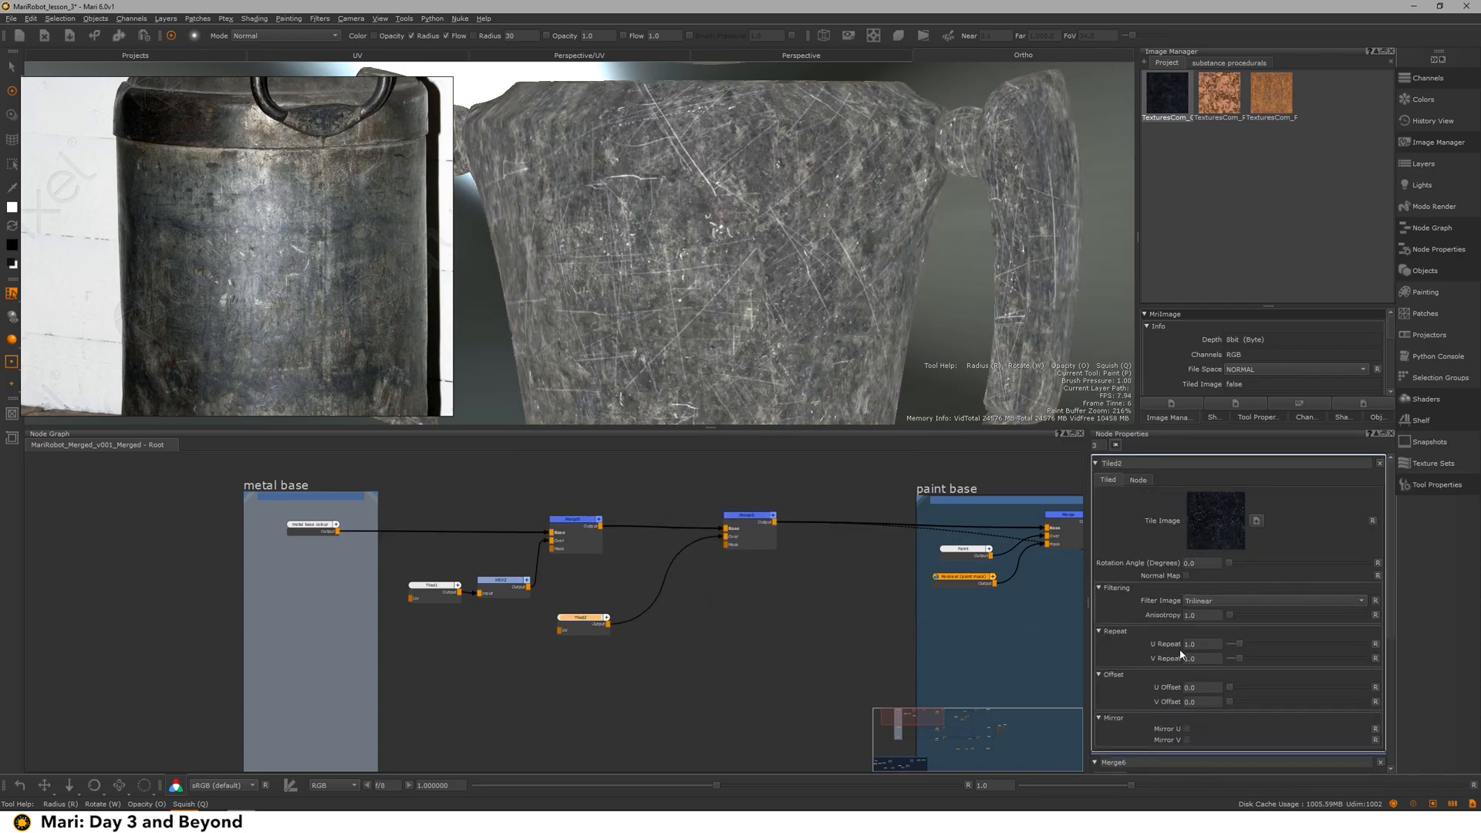
text(6)
key(Tab)
text(6)
key(Return)
text(3)
key(Tab)
text(3)
key(Return)
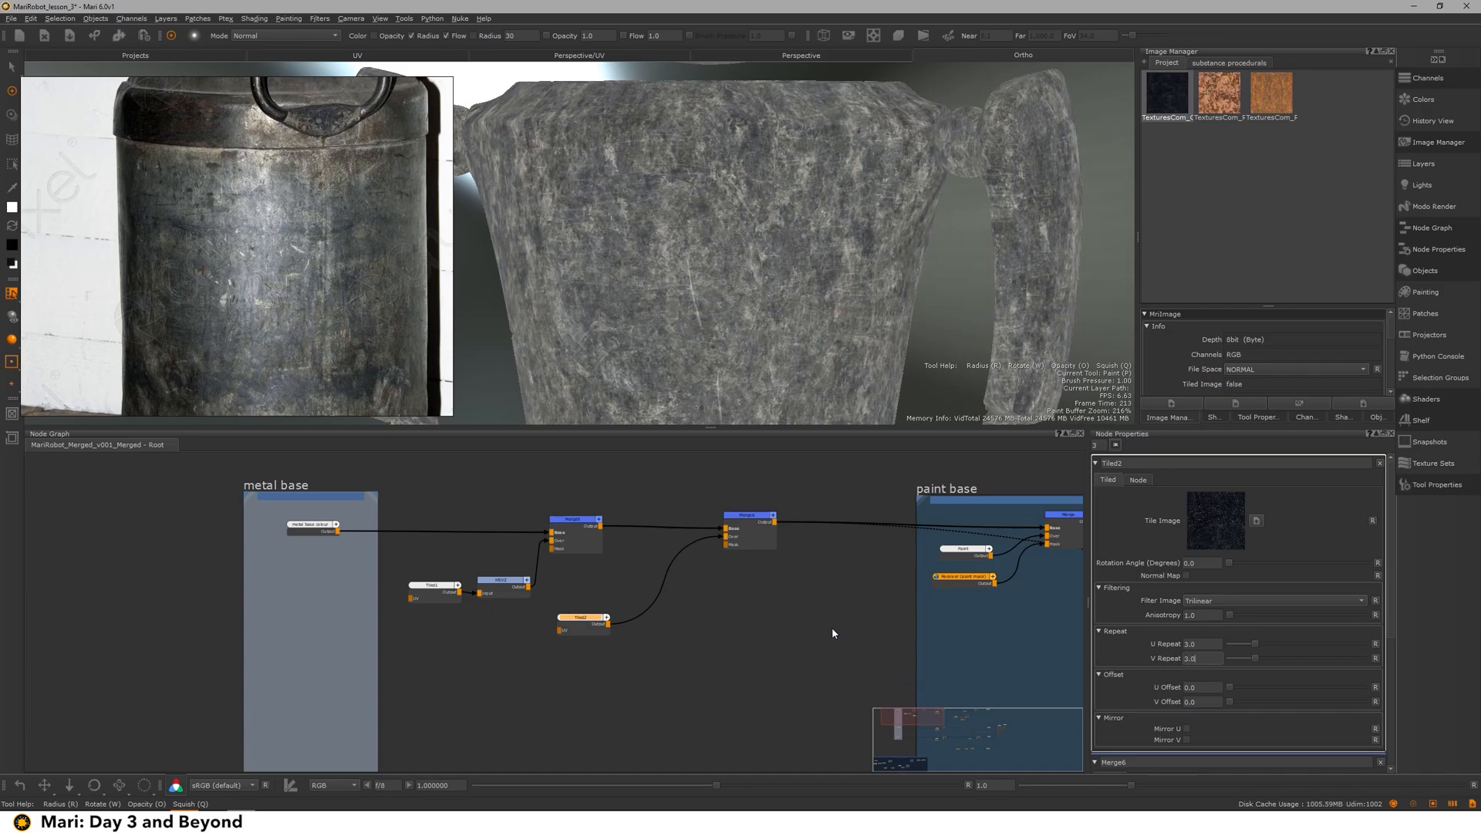
Step: Add an HSV node after the dark scratched Tiled node and open its properties
drag(578, 630, 545, 655)
key(Tab)
key(Return)
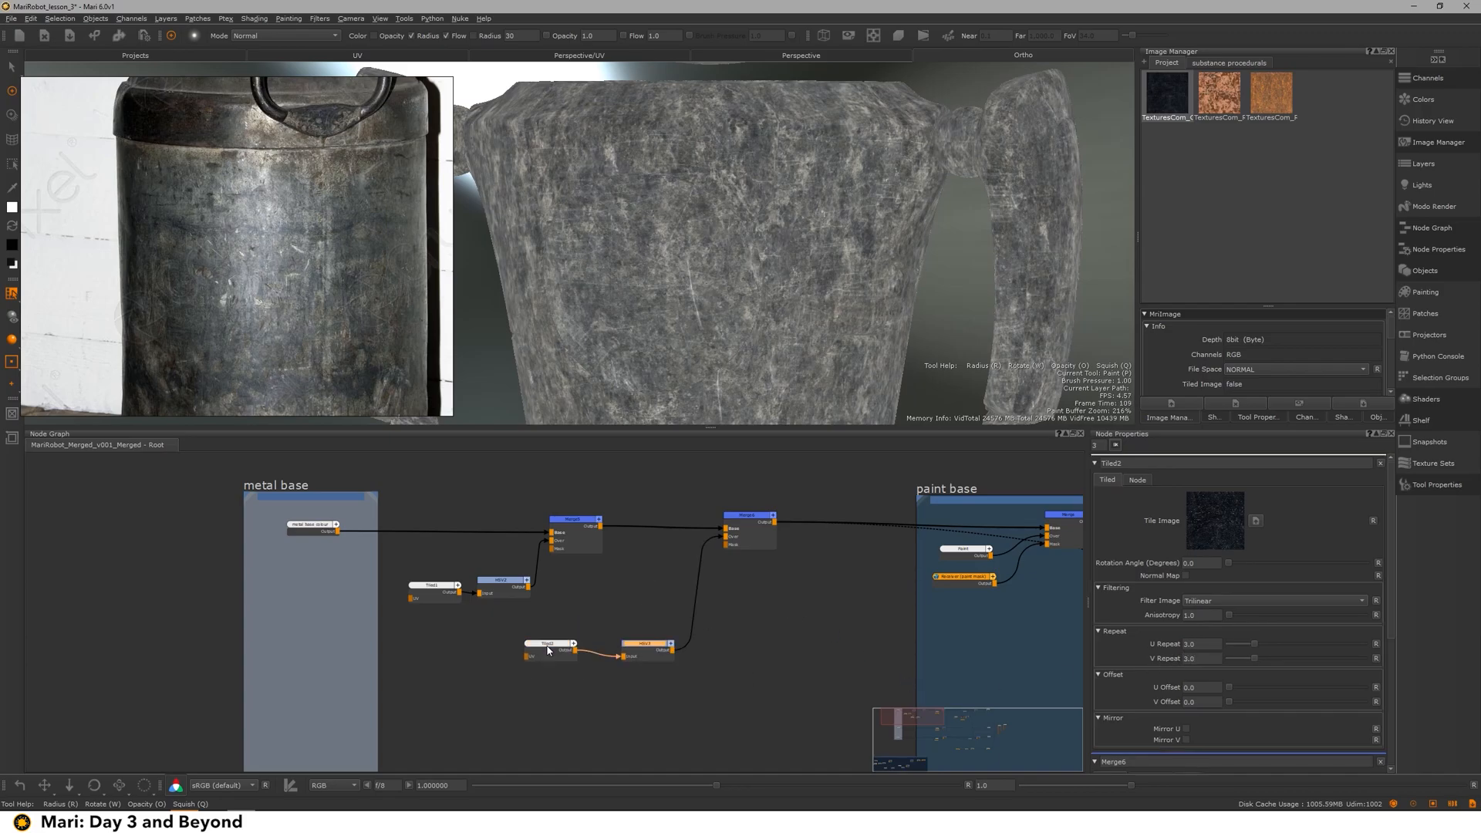
double_click(637, 649)
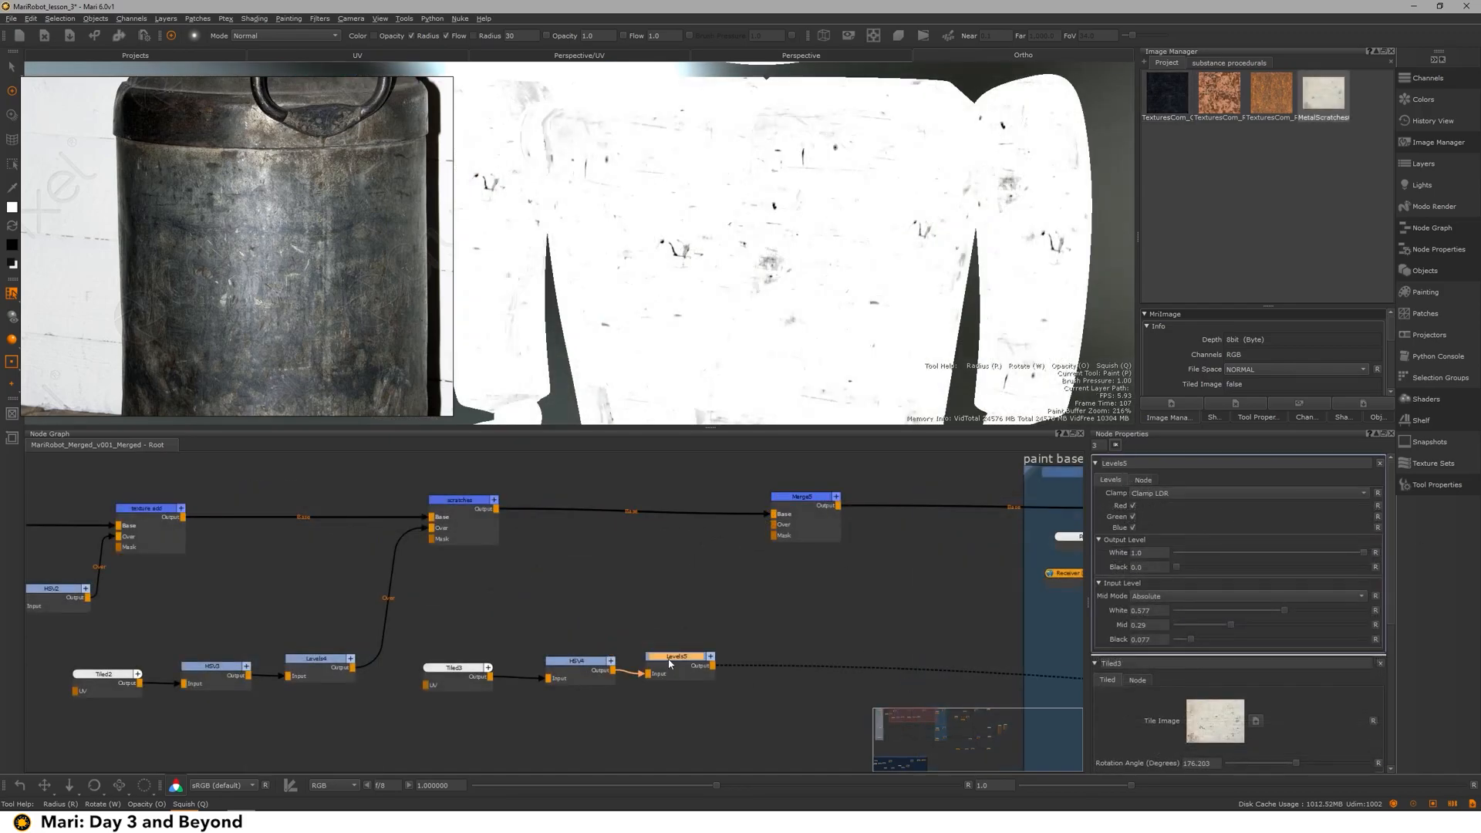
Step: Place an Invert node after Levels5 and connect its output to the Over input of the Merge following the scratches Merge
double_click(670, 662)
drag(804, 656, 778, 655)
drag(802, 496, 907, 492)
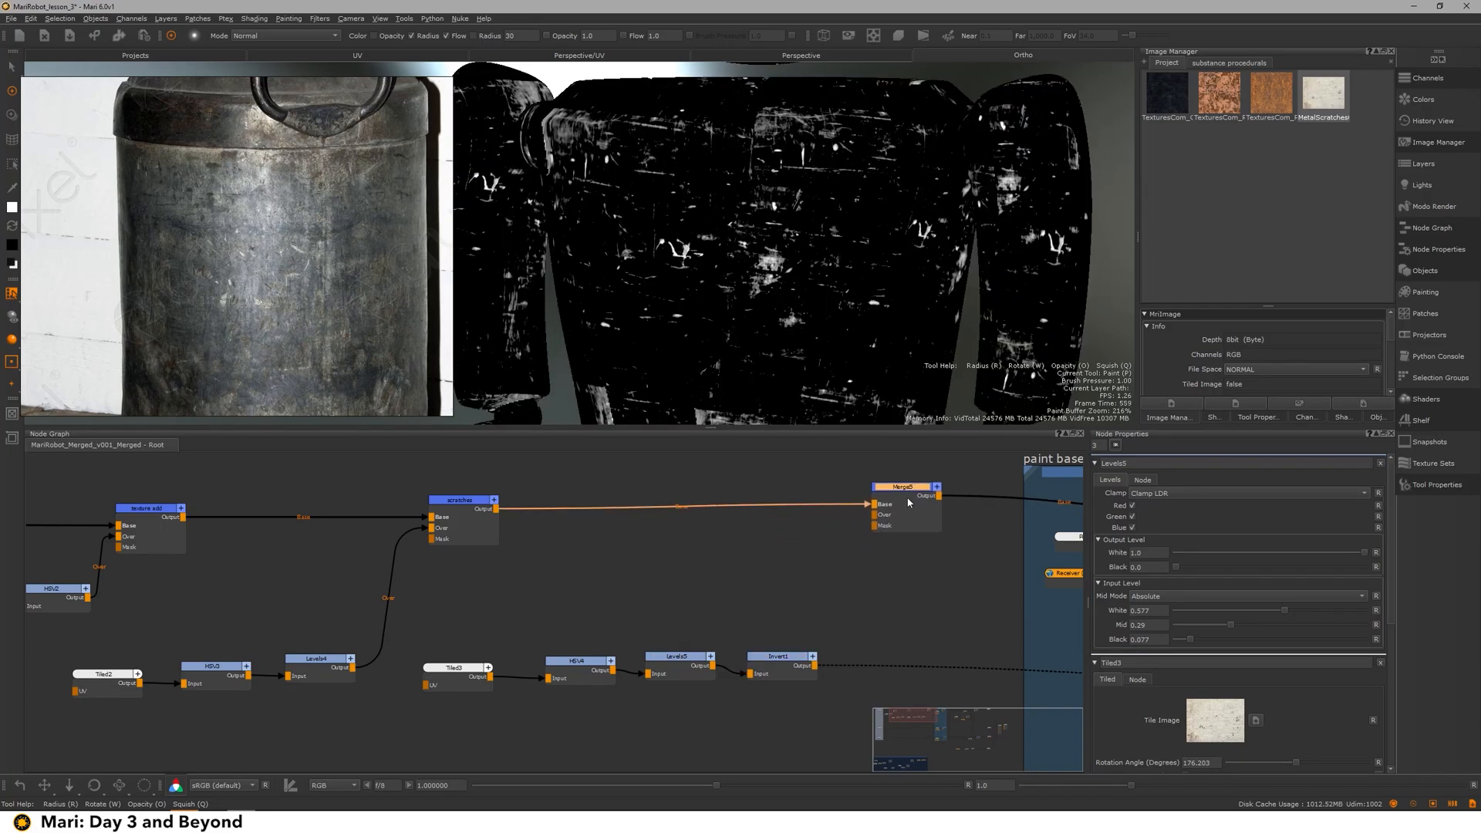
double_click(907, 492)
drag(814, 665, 879, 520)
Step: Change the blend mode of the Merge receiving the inverted scratches and lower its Amount
click(904, 495)
click(1215, 493)
mouse_move(1242, 543)
click(1406, 578)
drag(1363, 509, 1281, 499)
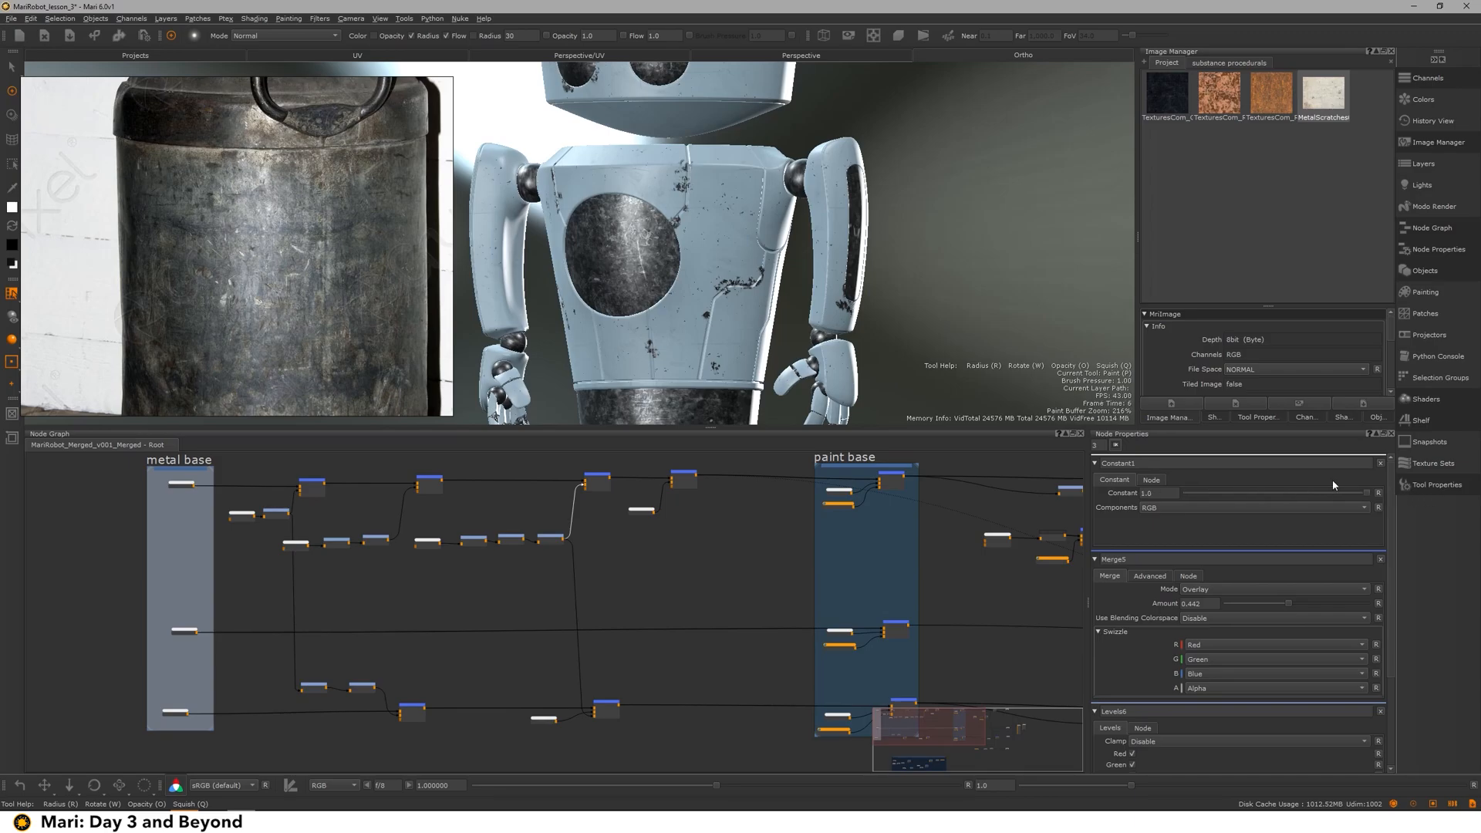
Step: Set the Constant1 node's value to 0.567
drag(1288, 482, 1289, 482)
alt+right_drag(975, 417, 925, 293)
alt+drag(926, 293, 863, 266)
alt+middle_drag(864, 266, 798, 256)
scroll(542, 507, up, 1)
middle_drag(542, 506, 486, 551)
scroll(654, 515, up, 1)
Step: Insert a Levels node between the last metal Merge and the paint base backdrop
click(653, 515)
key(Tab)
text(level)
key(Return)
click(730, 519)
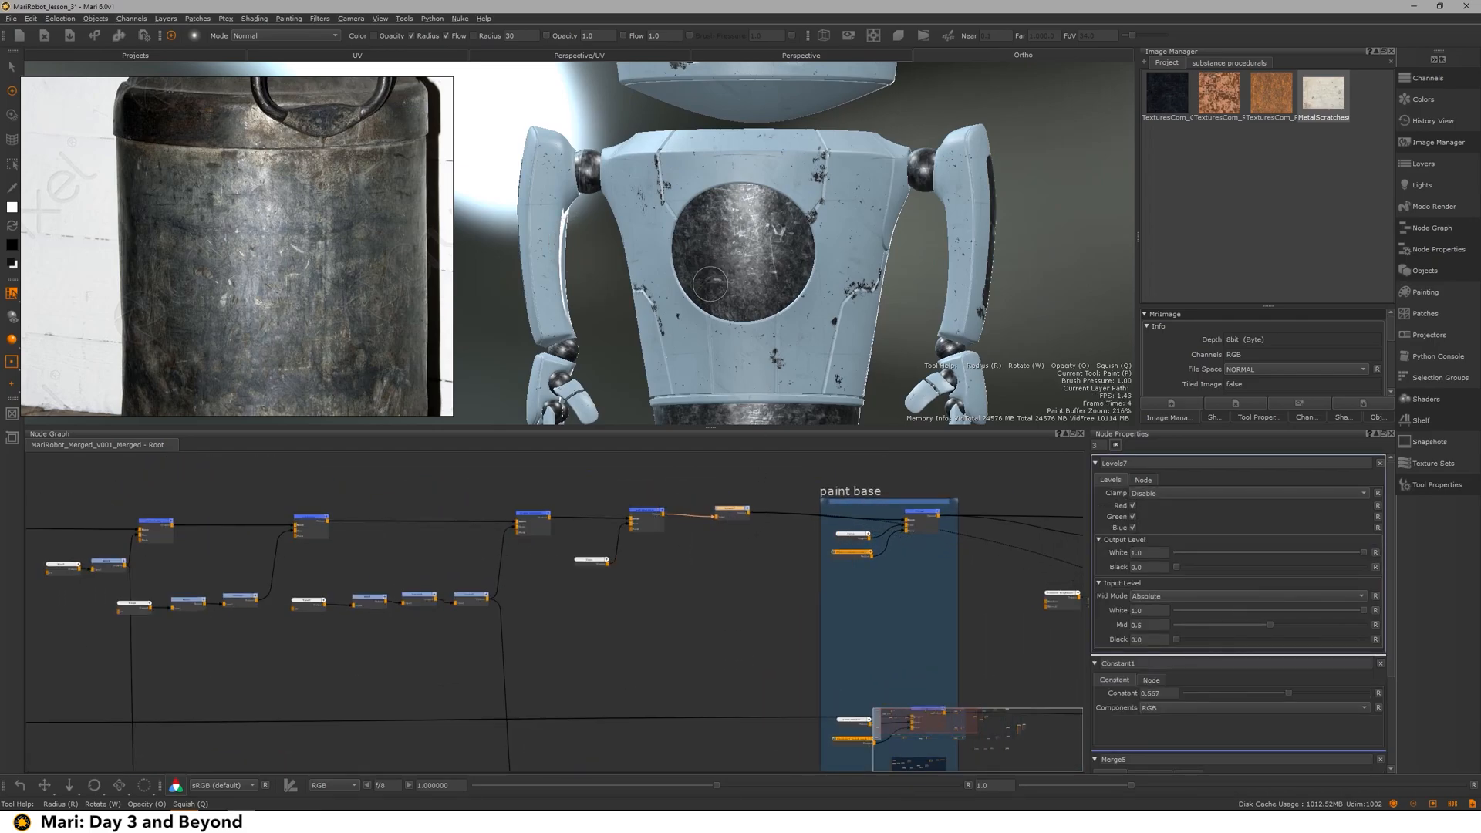
Step: Set the Rotation Angle of the metal scratches Tiled node to 0 degrees
alt+middle_drag(710, 284, 712, 217)
scroll(443, 555, up, 2)
double_click(222, 622)
drag(1296, 562, 1205, 556)
scroll(647, 239, down, 3)
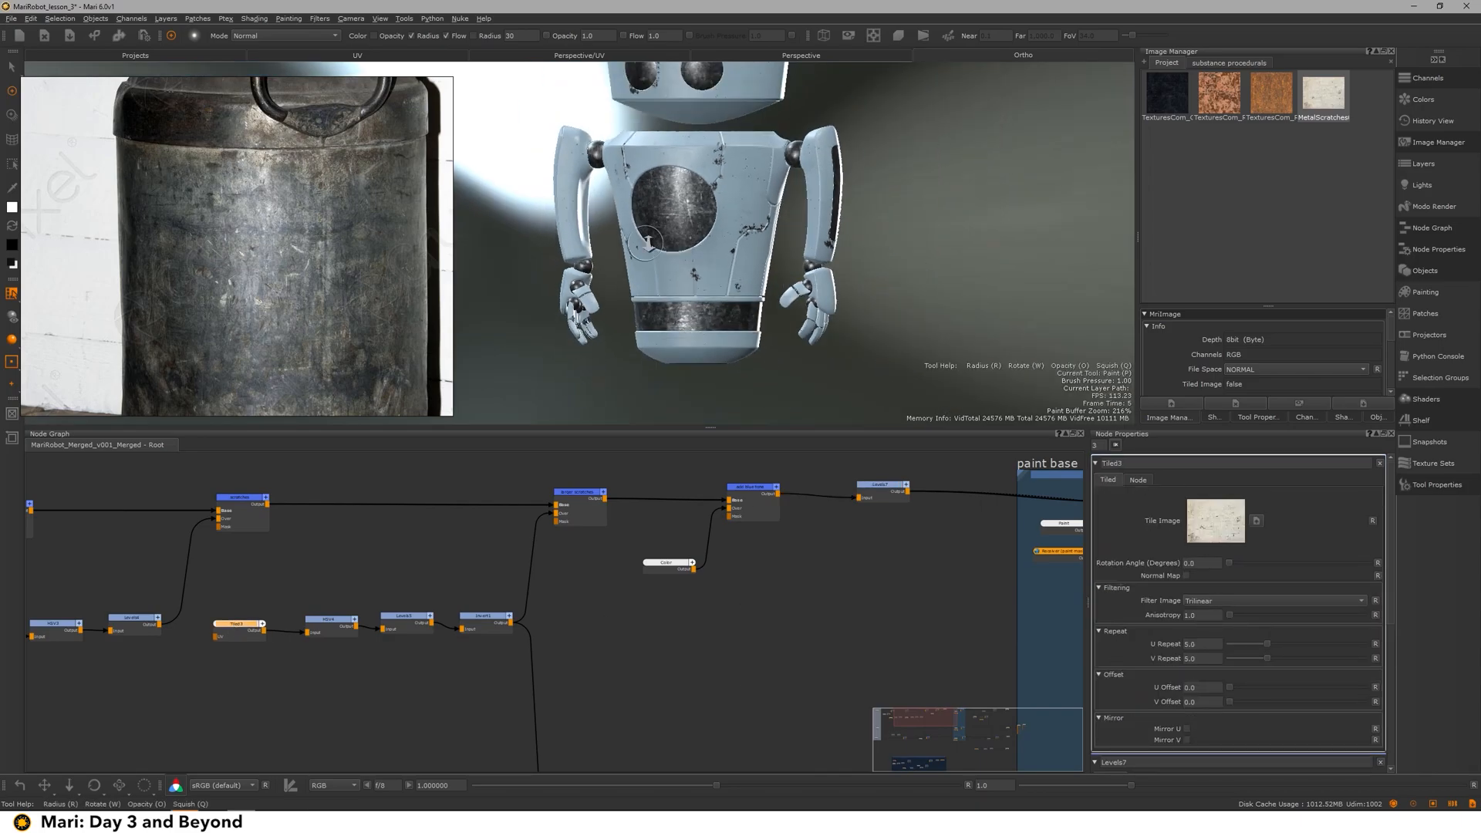
Step: Try lowering the Mid input level of the Levels node before the paint base to 0.46, and undo it
scroll(644, 244, up, 3)
double_click(880, 485)
alt+middle_drag(711, 231, 704, 275)
drag(1266, 624, 1261, 624)
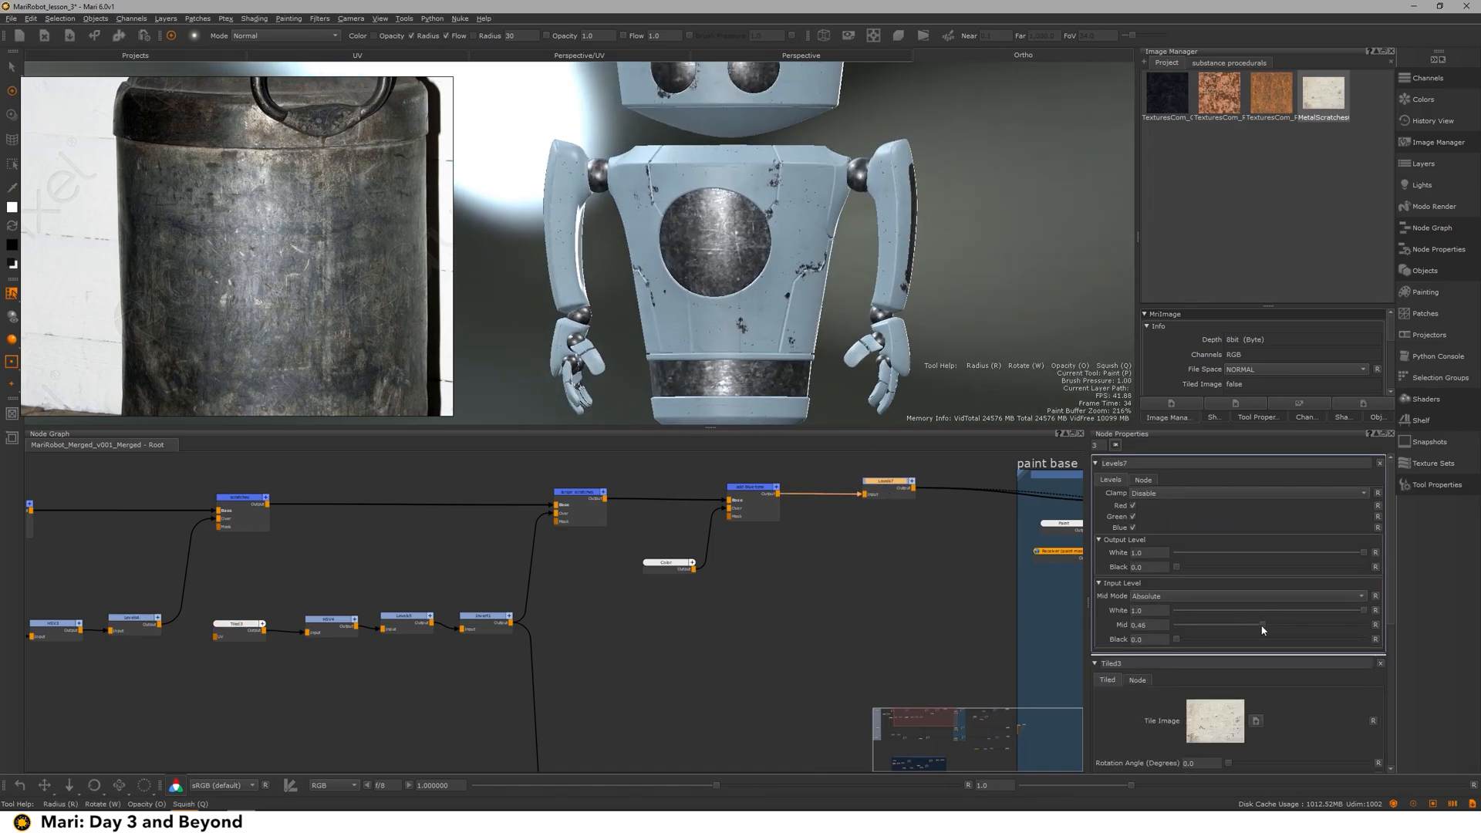
key(ctrl+z)
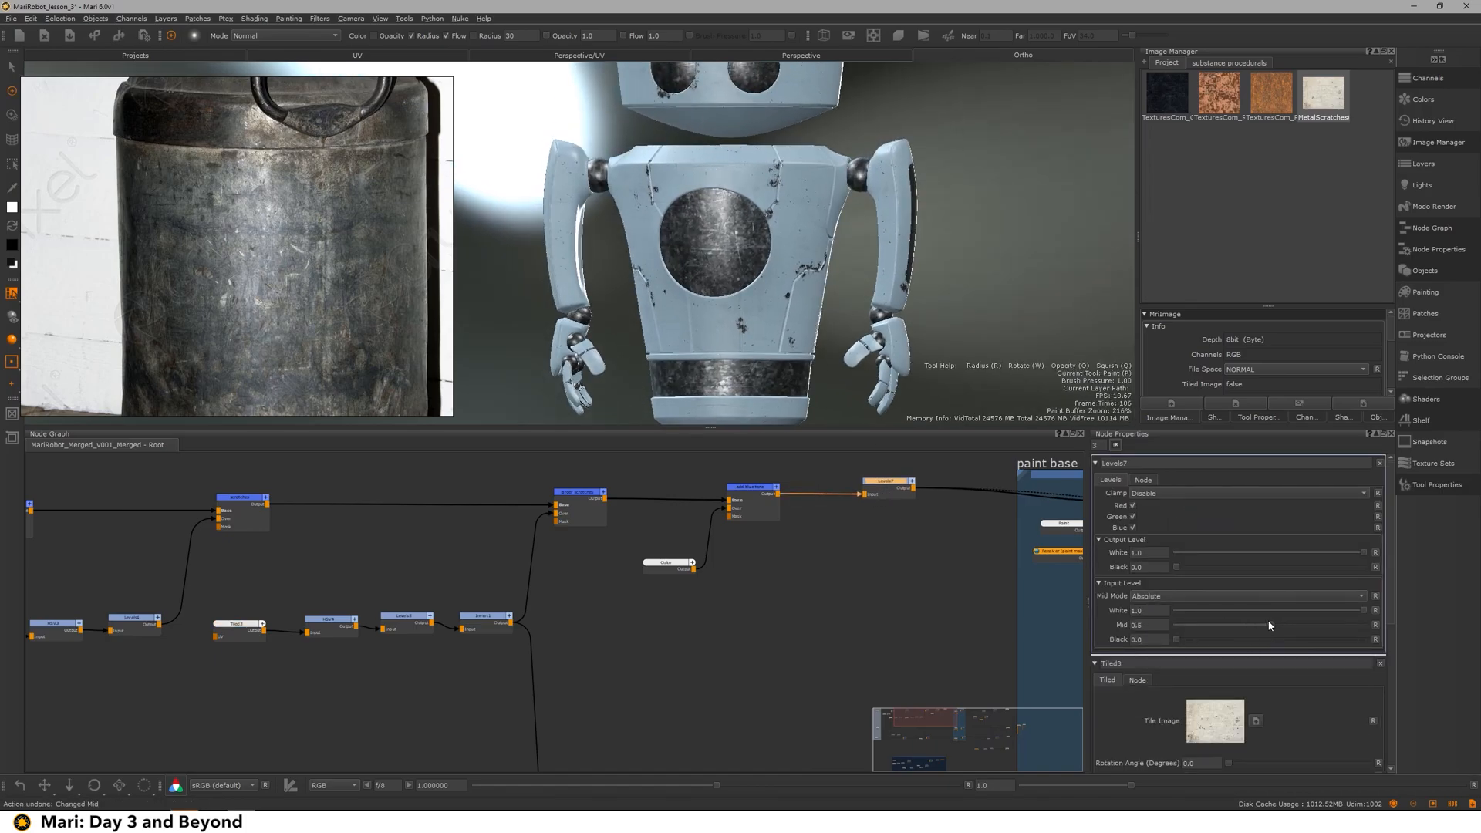
Step: Replace the Levels node before the paint base backdrop with an HSV node and adjust its Value Scale
middle_drag(929, 509, 742, 543)
key(Delete)
key(Tab)
text(HSV)
key(Return)
drag(648, 528, 693, 527)
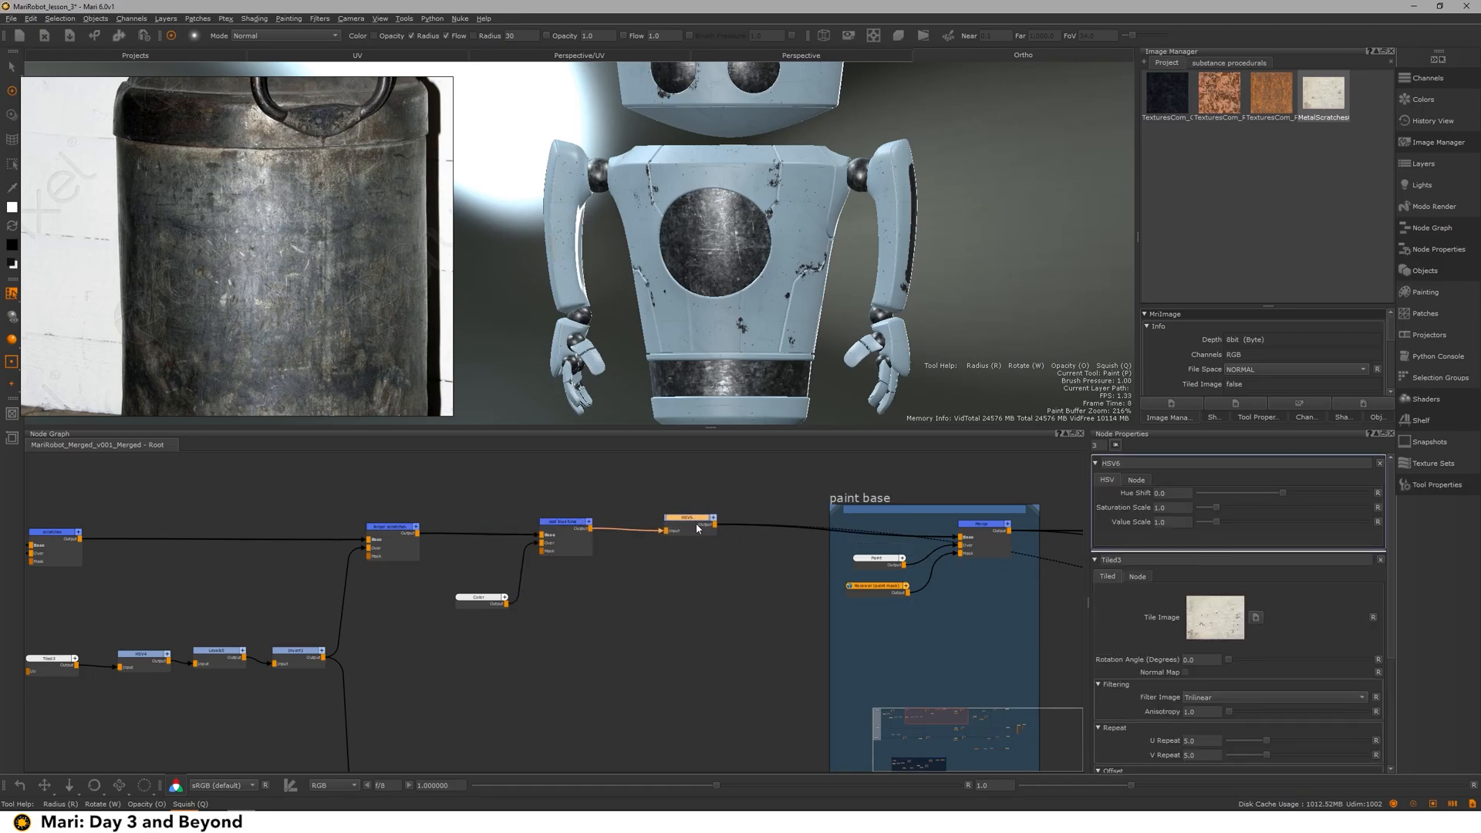
mouse_move(1216, 523)
mouse_down()
mouse_move(1255, 509)
mouse_move(1223, 505)
mouse_up()
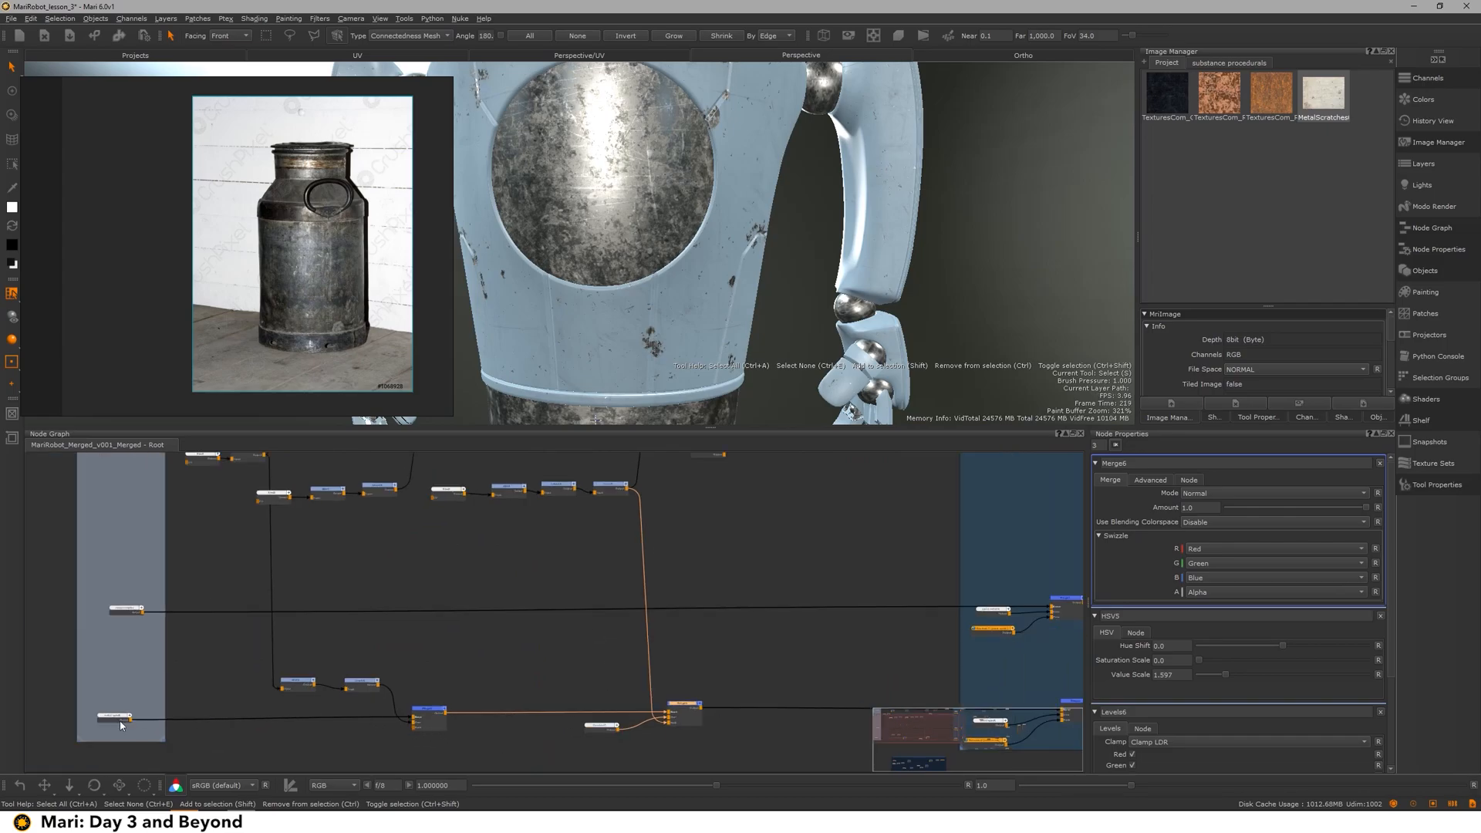
Step: Raise the value of the lowest constant node in the backdrop at the start of the metal chain
click(120, 722)
mouse_move(1269, 488)
mouse_down()
mouse_move(1242, 492)
mouse_move(1304, 489)
mouse_move(1292, 486)
mouse_up()
alt+drag(679, 231, 656, 231)
alt+right_drag(656, 232, 617, 224)
alt+drag(617, 224, 592, 220)
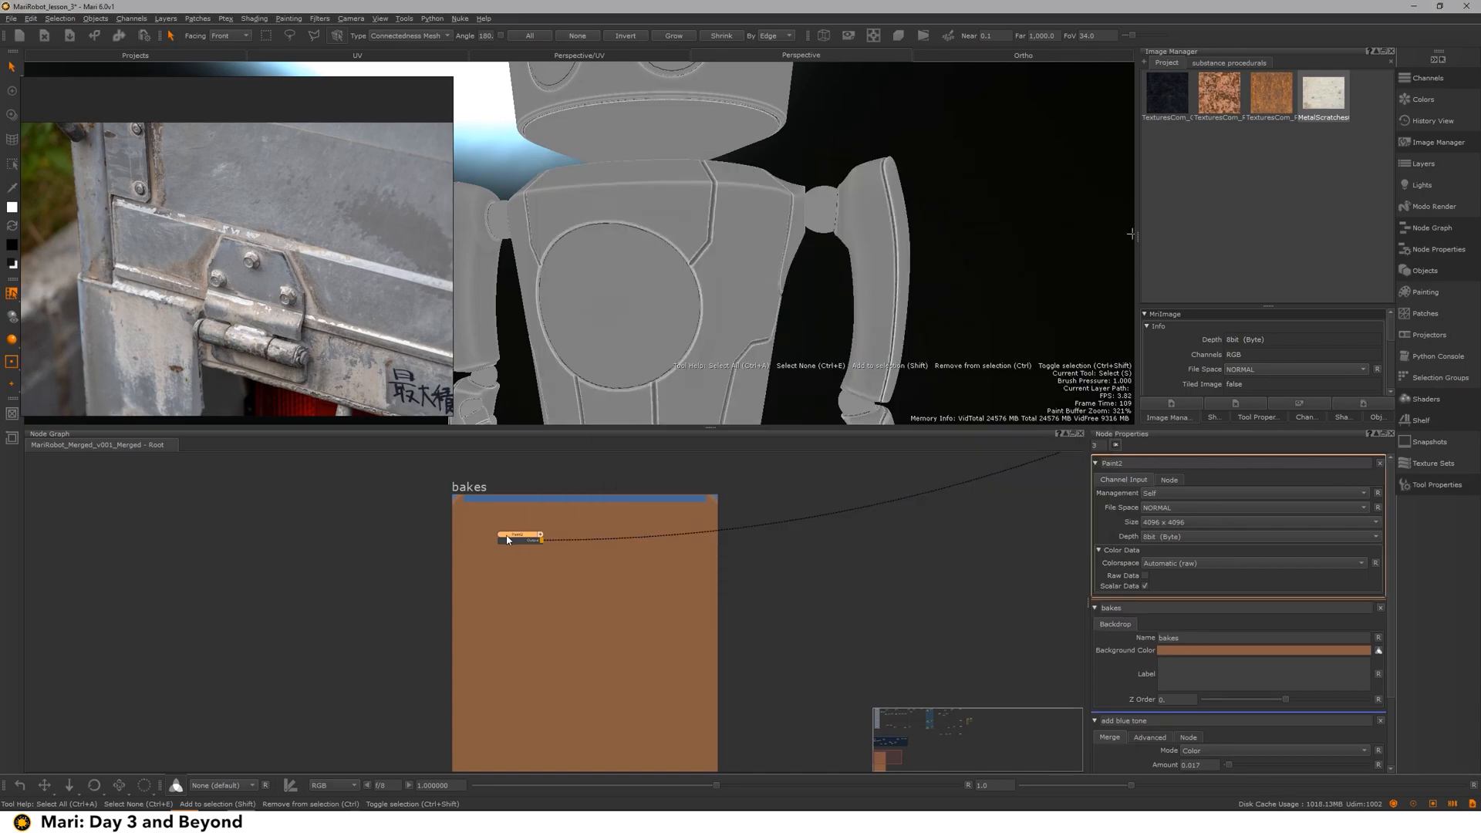
scroll(510, 540, up, 2)
key(Tab)
text(a)
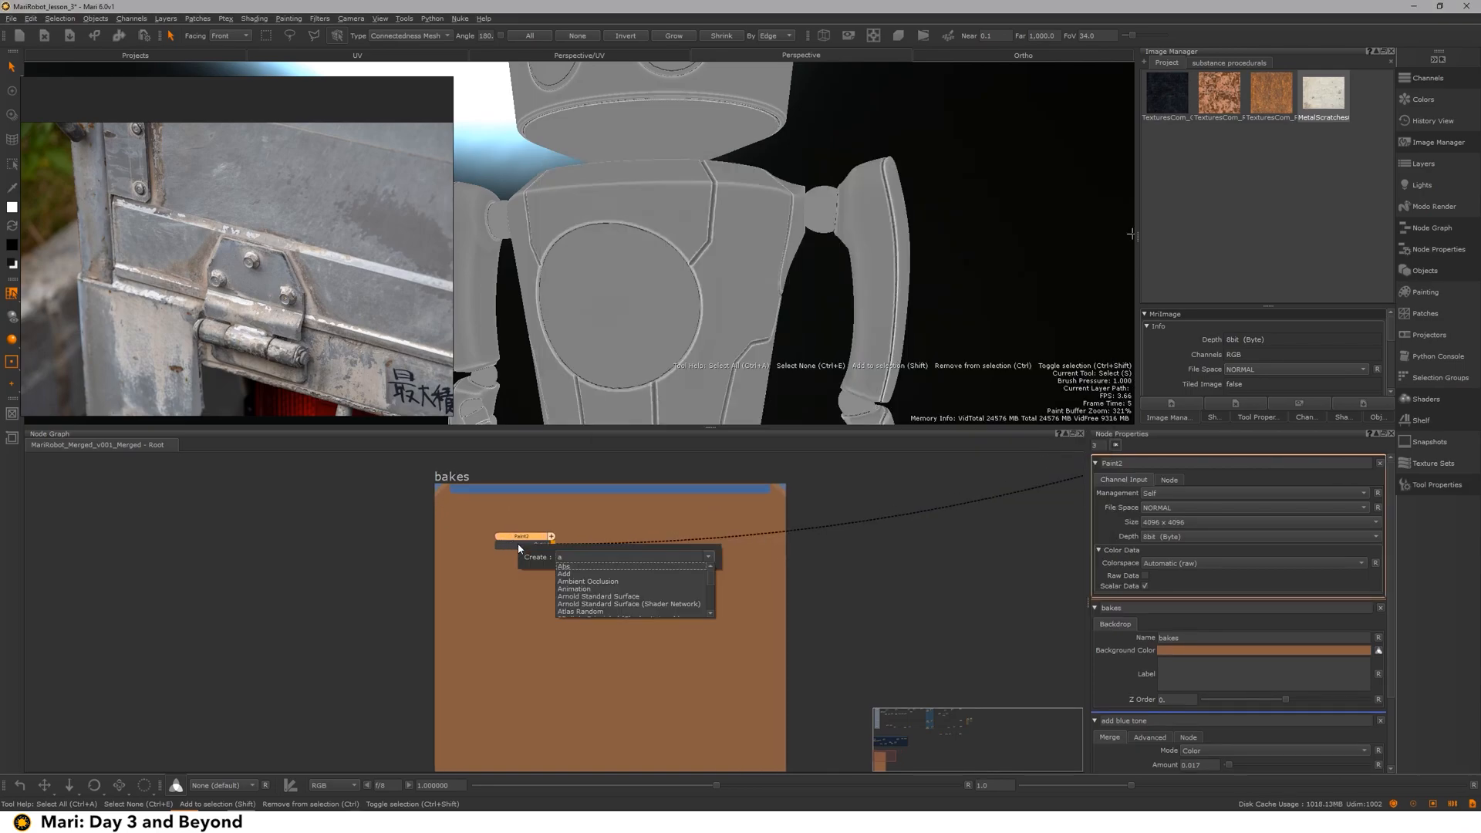
key(Escape)
Step: Rename the paint node in the bakes backdrop as ao_tight
double_click(522, 537)
text(ao)
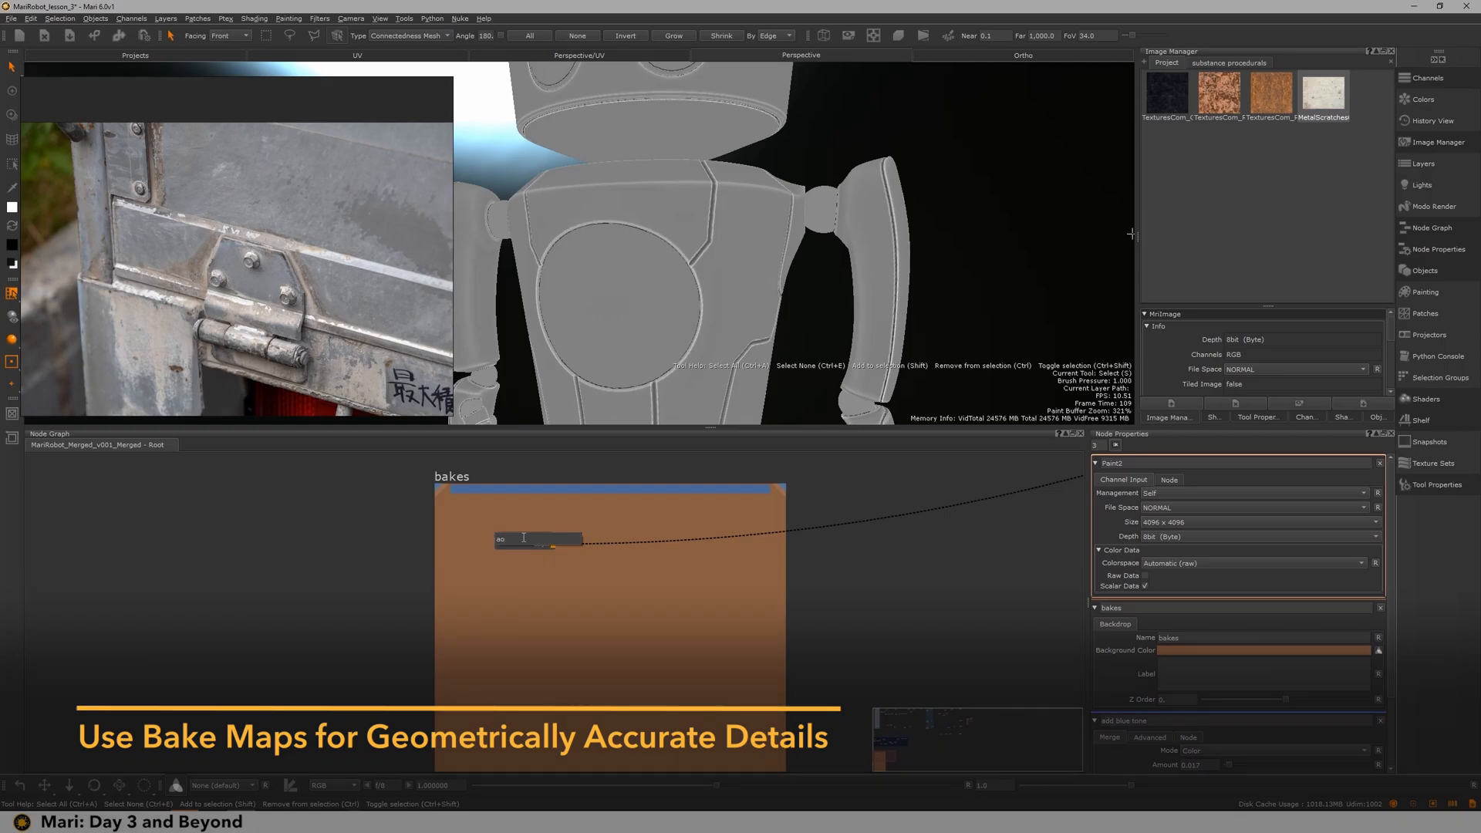
text(_tight])
key(Return)
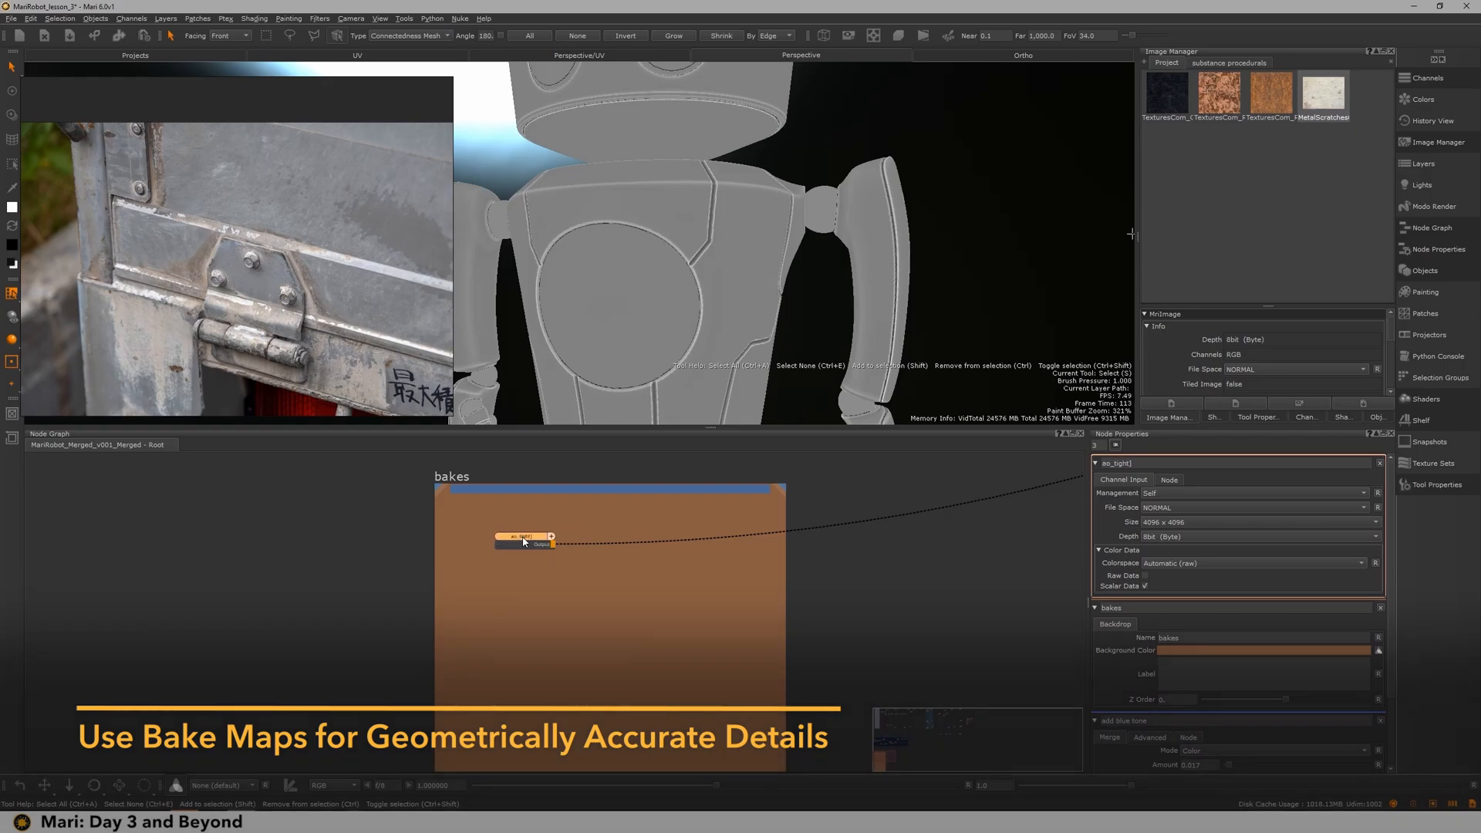
scroll(524, 540, up, 1)
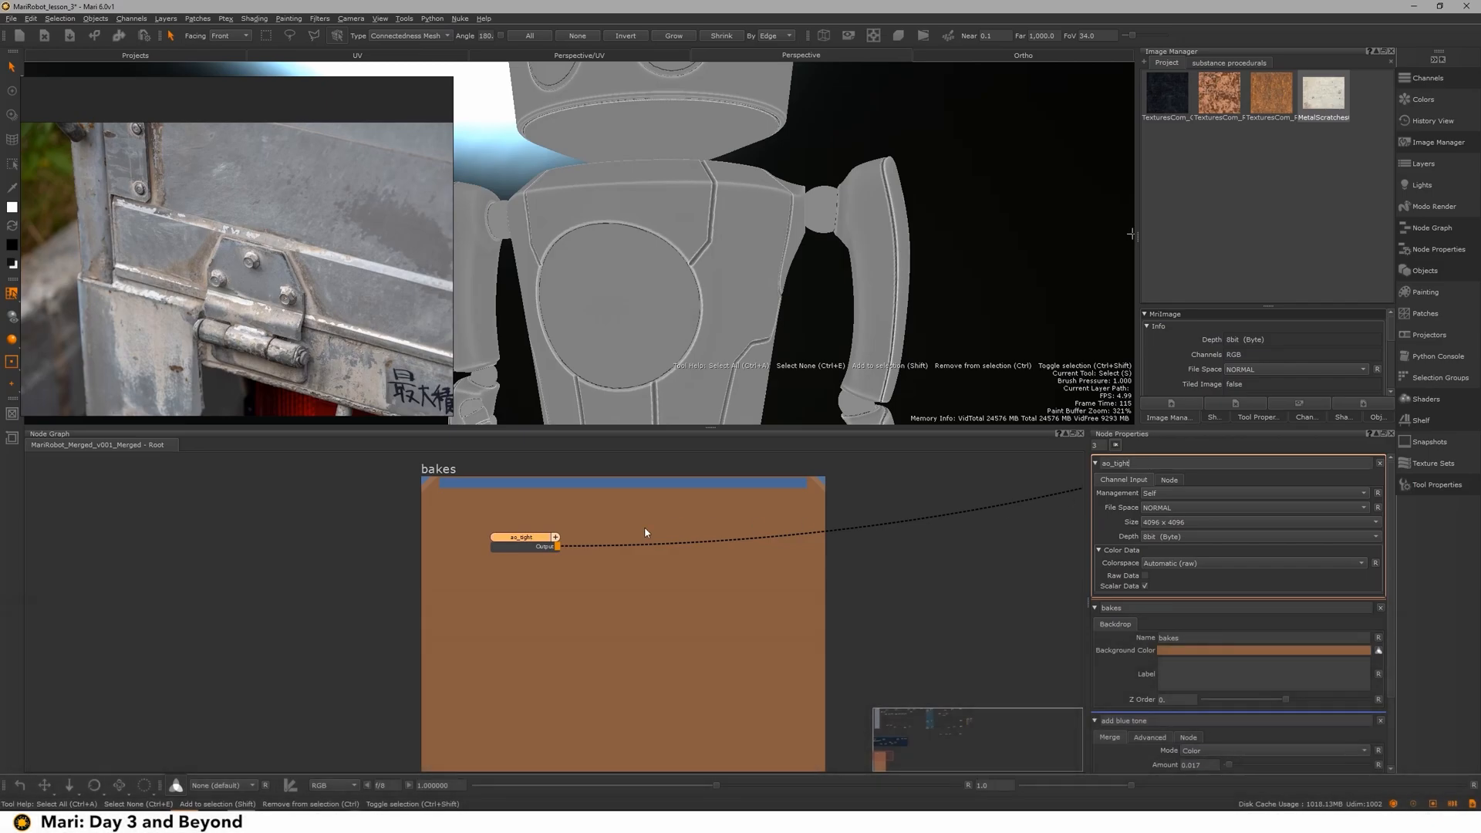
Step: Import all patches of the aoTight_@.tif image sequence into the ao_tight node
drag(530, 545, 512, 548)
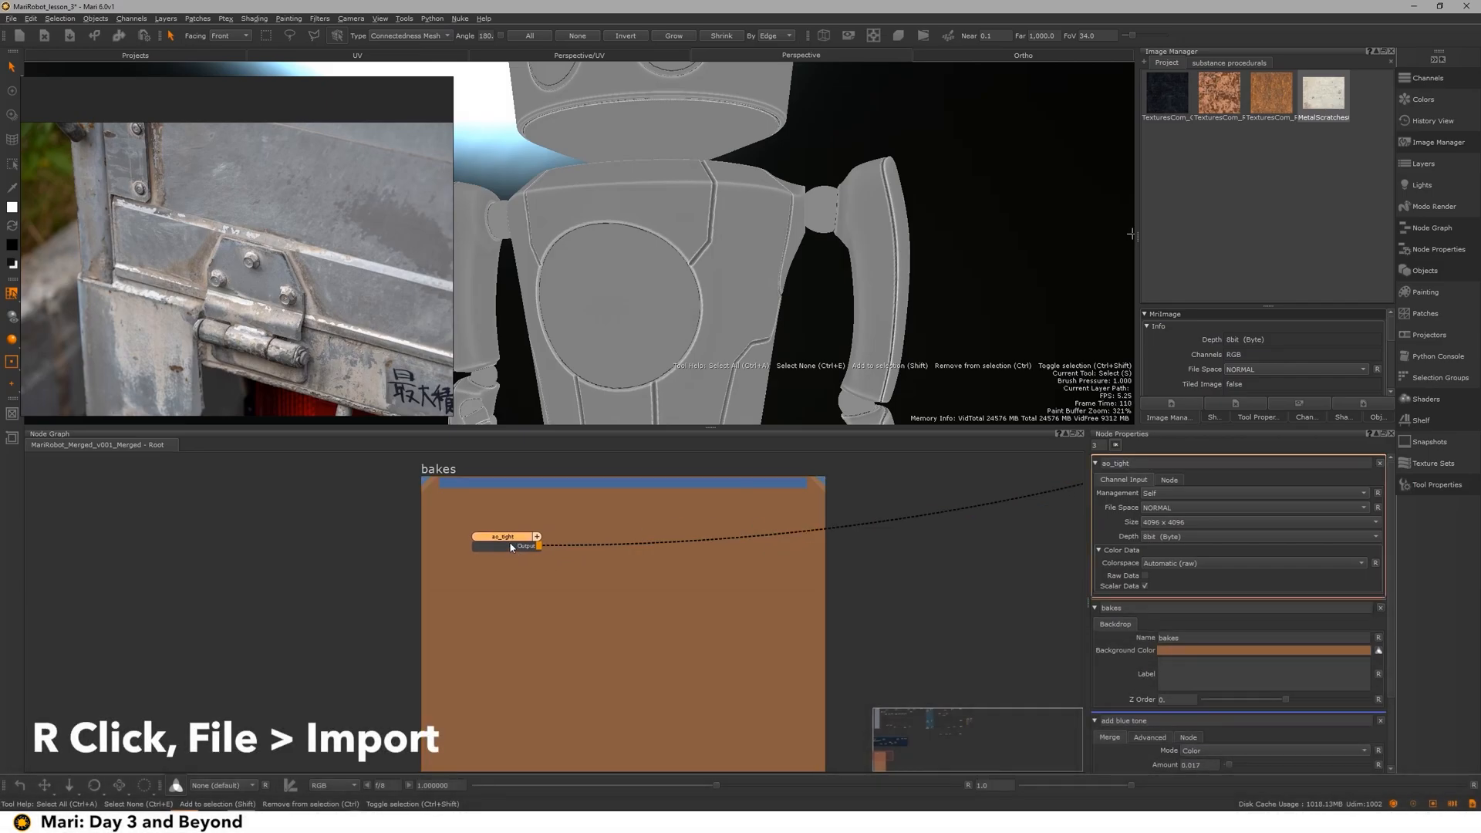
right_click(511, 547)
mouse_move(584, 568)
click(671, 575)
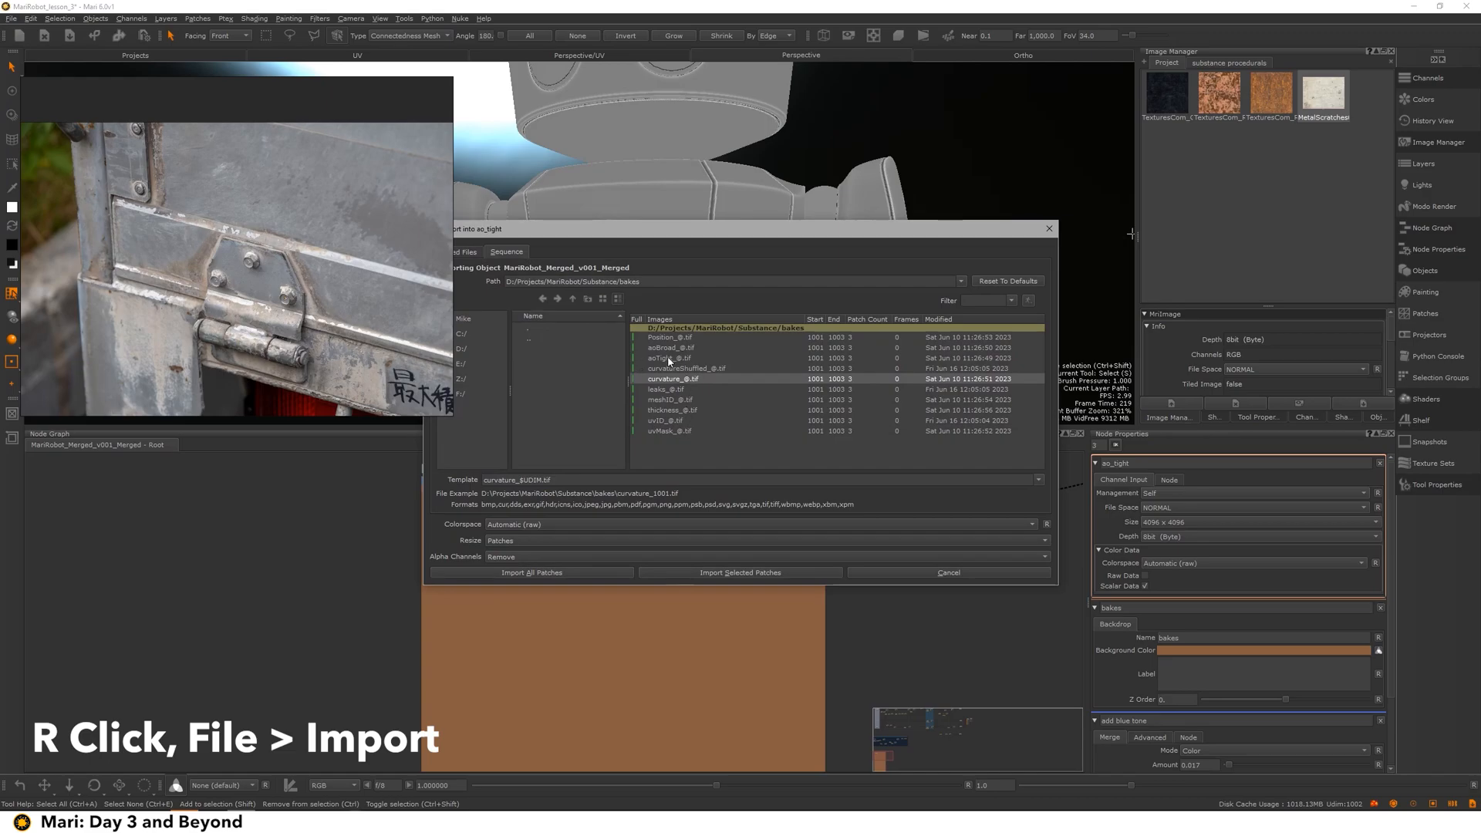
click(664, 359)
click(540, 573)
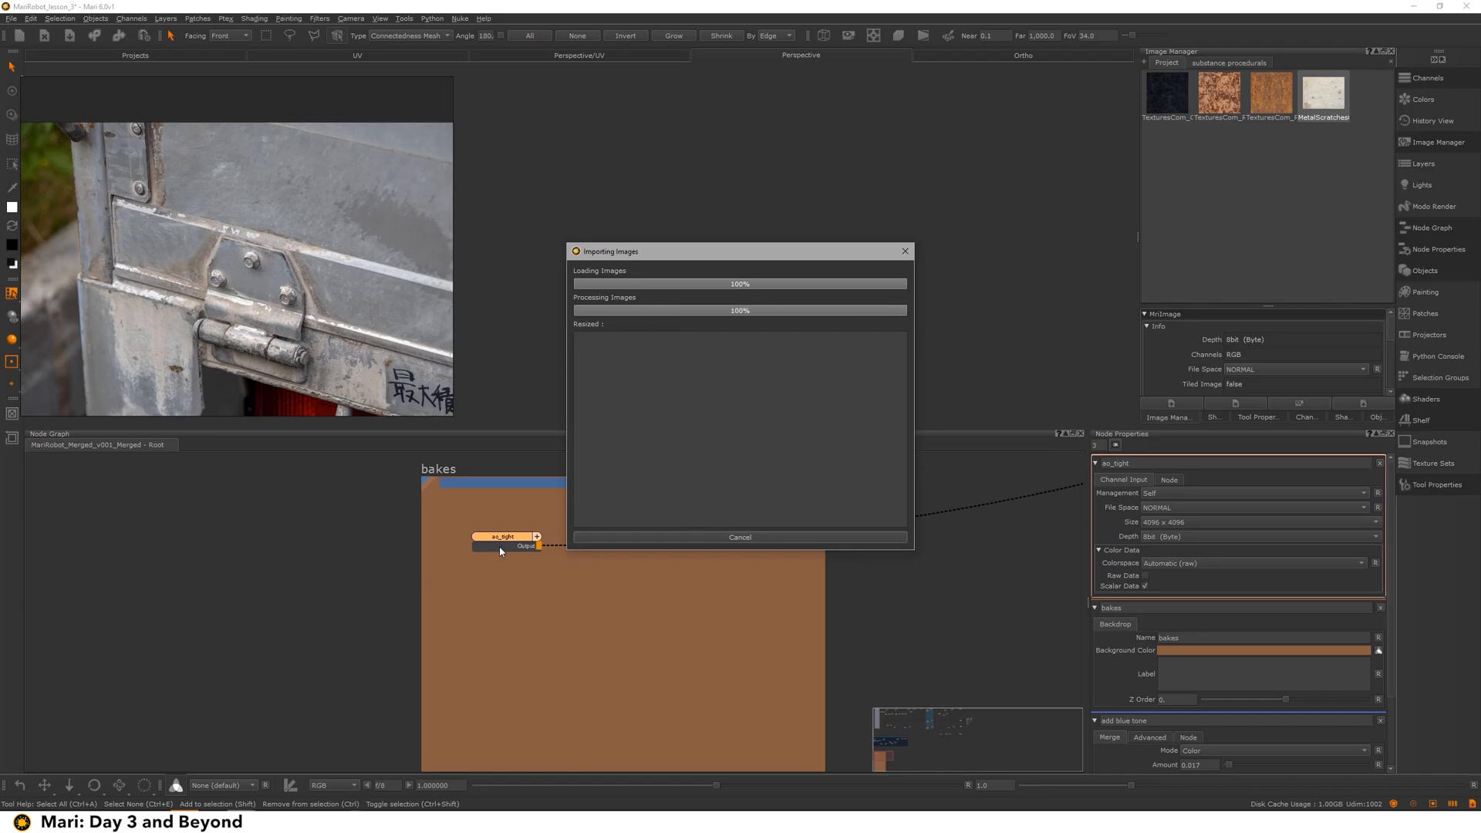
Step: Duplicate the ao_tight node, place the copy beneath it, and rename the copy as ao_broad
key(ctrl+c)
key(ctrl+v)
drag(538, 591, 505, 582)
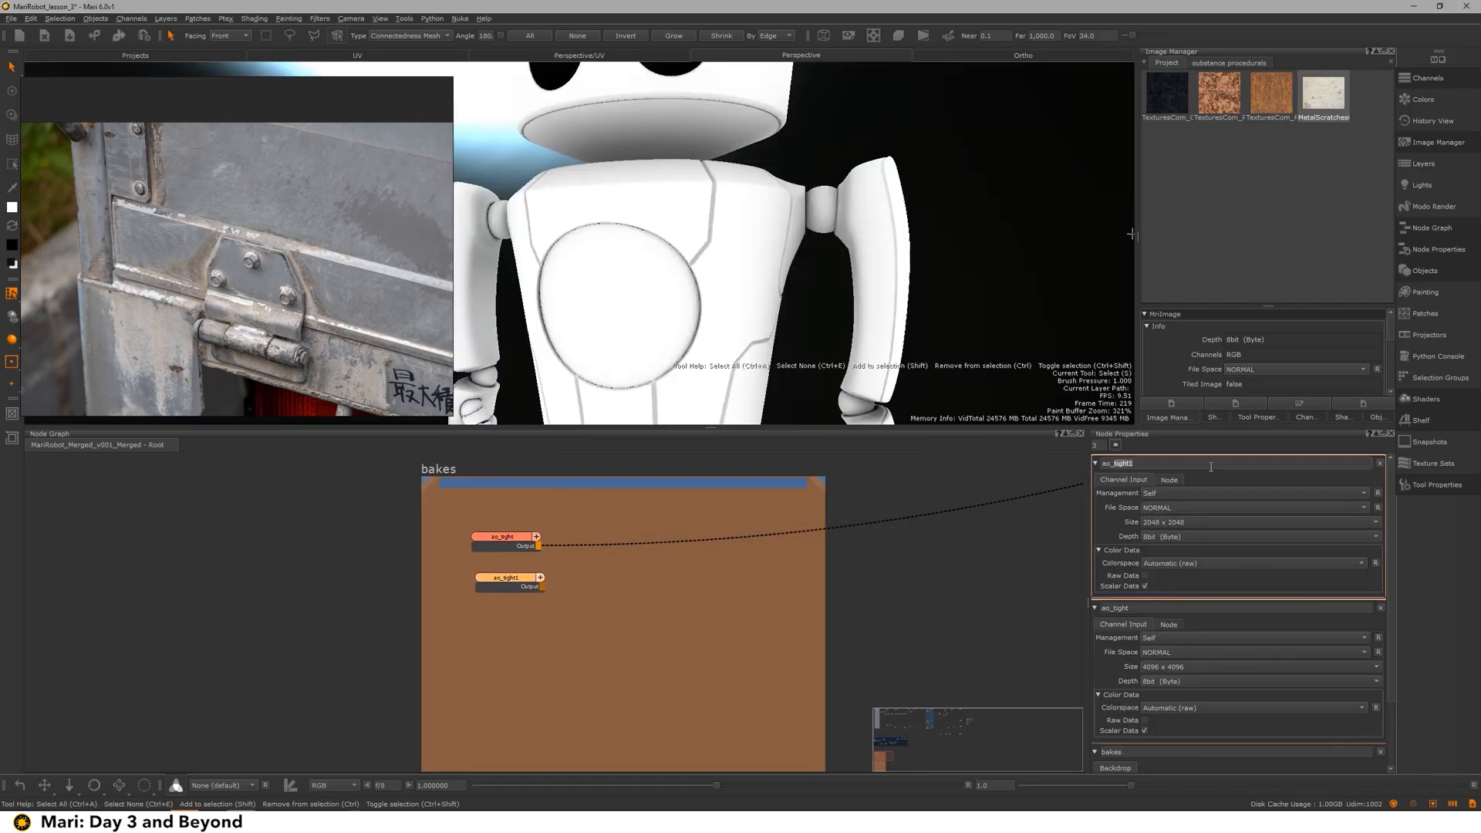
Step: Import all patches of the aoBroad_@.tif sequence into the ao_broad node and view it on the model
right_click(522, 586)
mouse_move(605, 604)
click(686, 606)
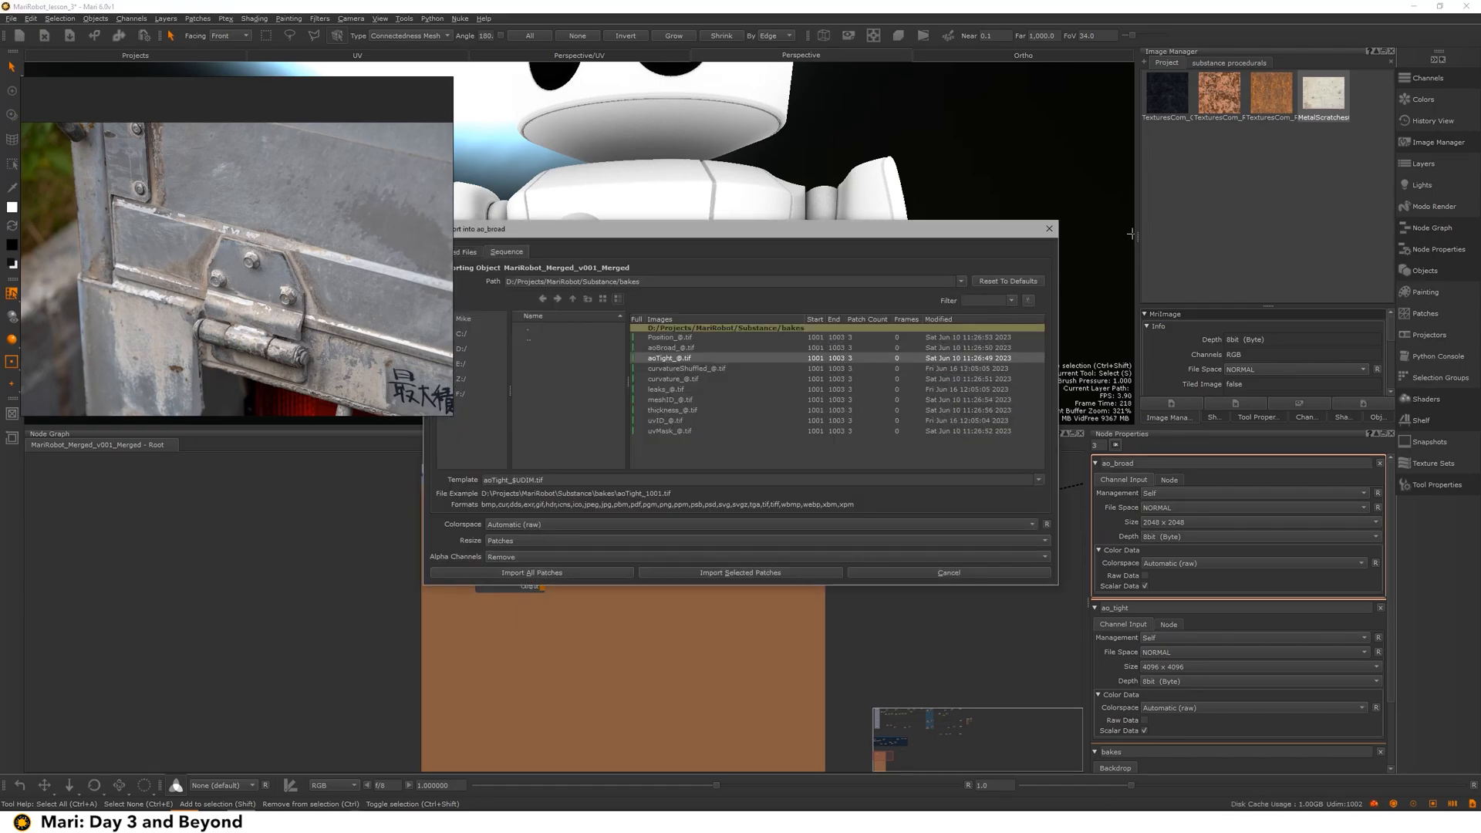
click(676, 347)
click(532, 571)
key(1)
Step: Duplicate the ao_broad node and import all patches of the curvature_@.tif sequence into the copy
click(500, 586)
key(ctrl+c)
key(ctrl+v)
right_click(496, 624)
mouse_move(595, 653)
click(668, 656)
click(673, 379)
click(532, 572)
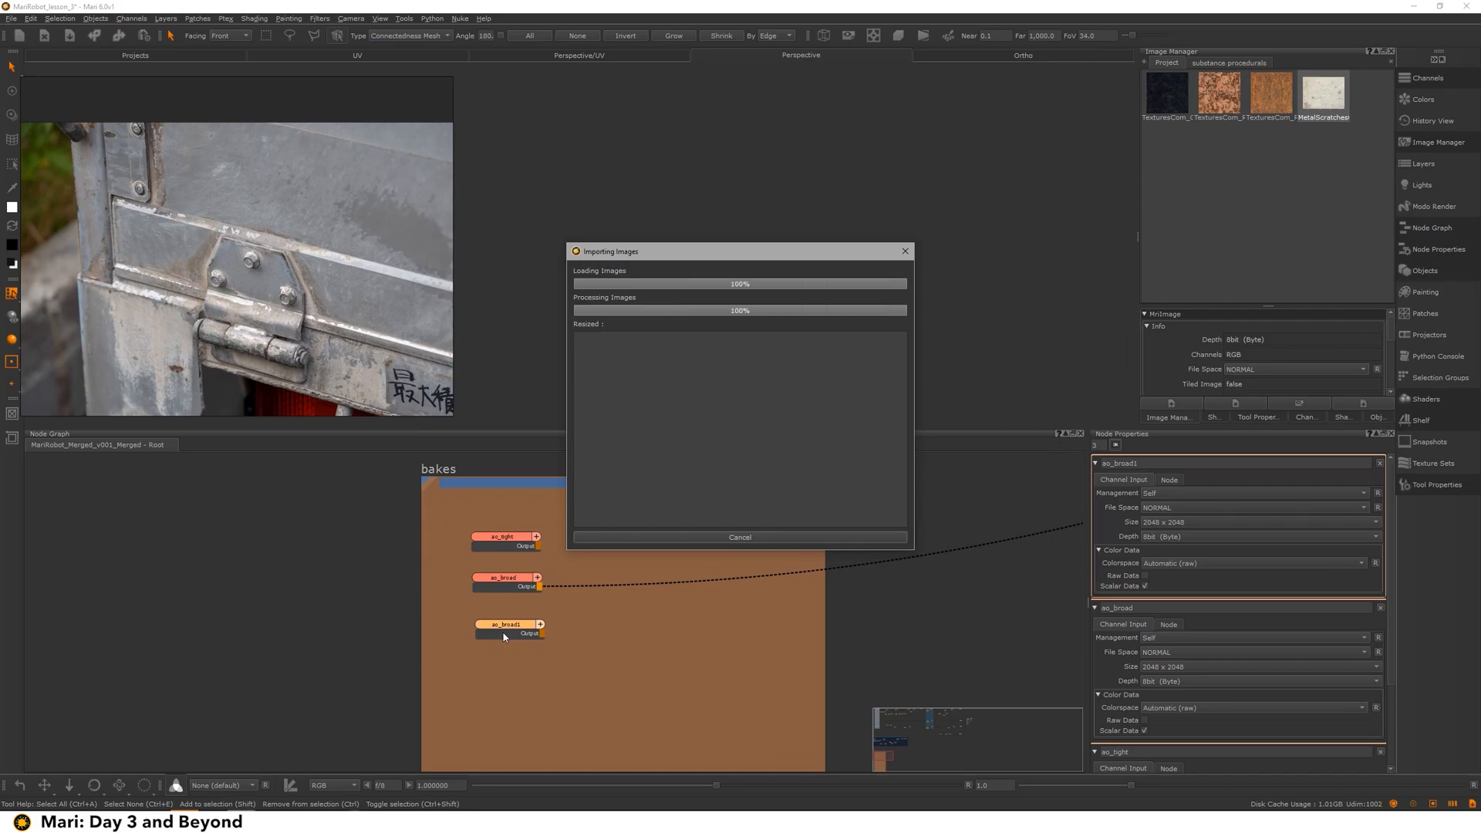
Step: Rename the copied paint node as curvature and split it into r, g and b channel nodes
double_click(1118, 463)
text(curvature)
key(Return)
key(Tab)
text(s)
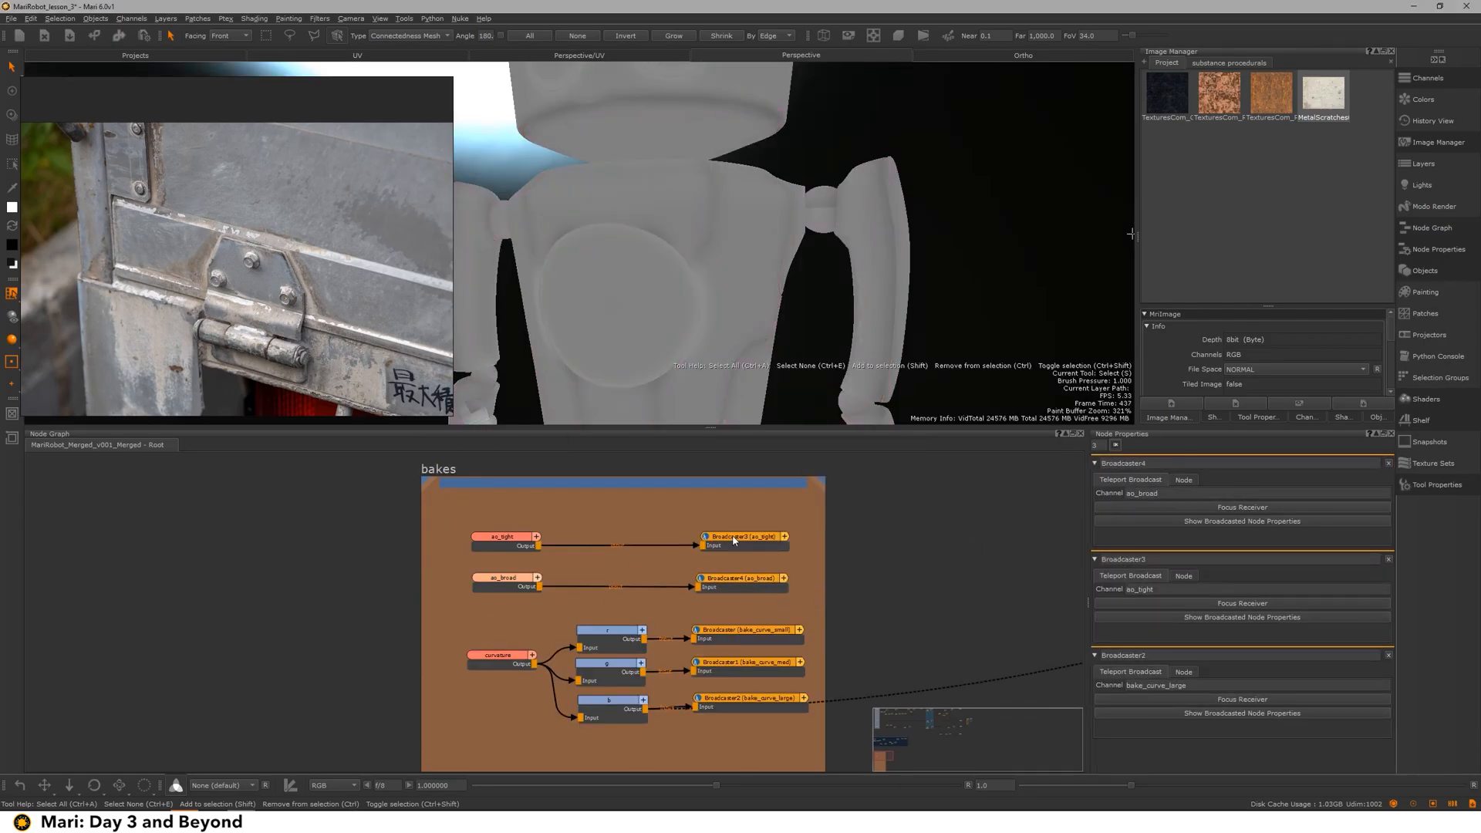
Step: Move the metal breakup and paint breakup sections away from the output channels to make room in the node graph
scroll(866, 546, down, 3)
middle_drag(866, 546, 698, 465)
scroll(698, 466, up, 1)
drag(694, 767, 723, 692)
middle_drag(681, 632, 725, 636)
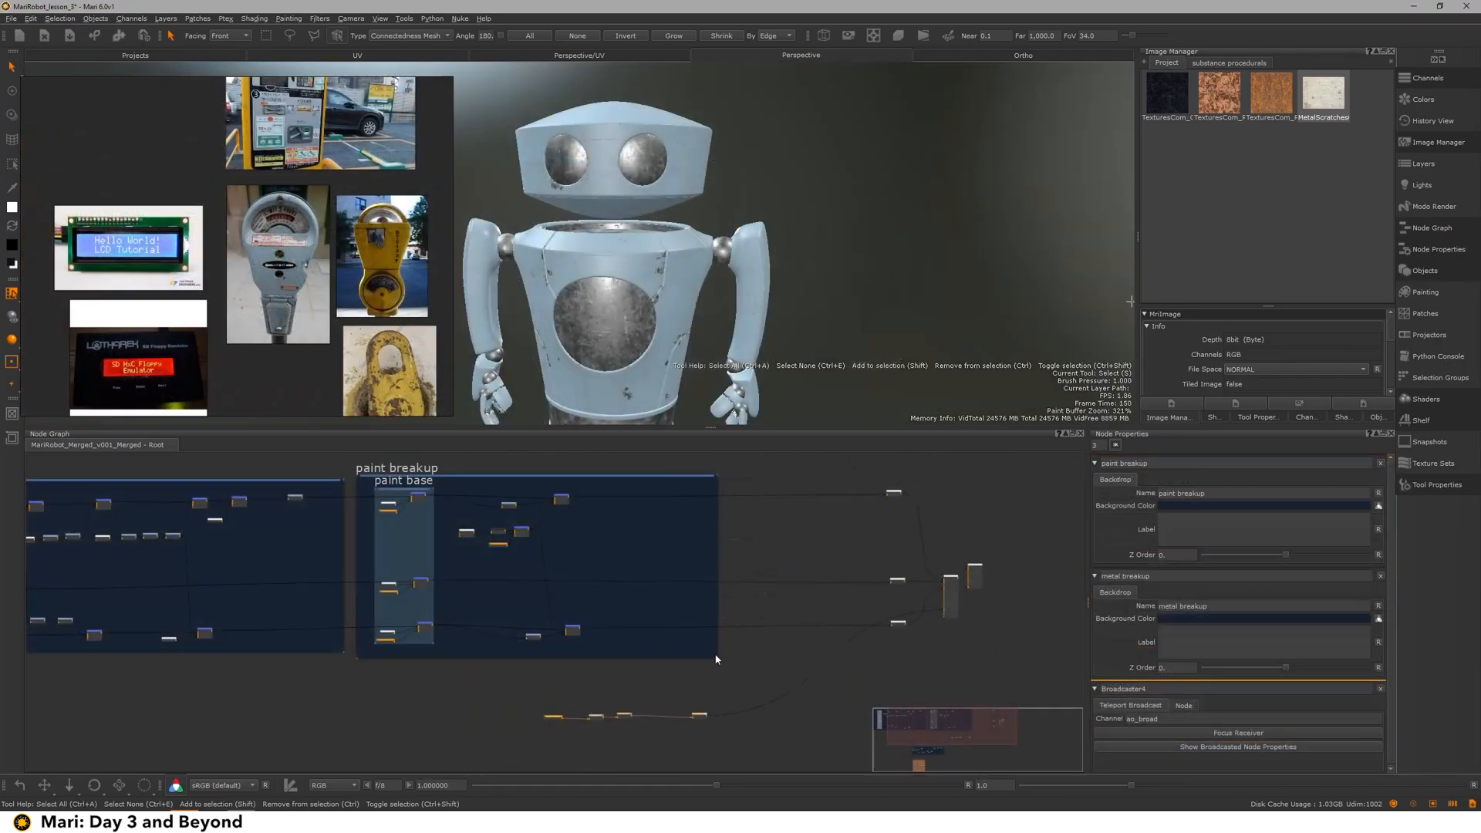
scroll(738, 583, up, 2)
scroll(738, 583, down, 2)
drag(174, 484, 764, 641)
scroll(524, 581, up, 2)
middle_drag(523, 581, 278, 590)
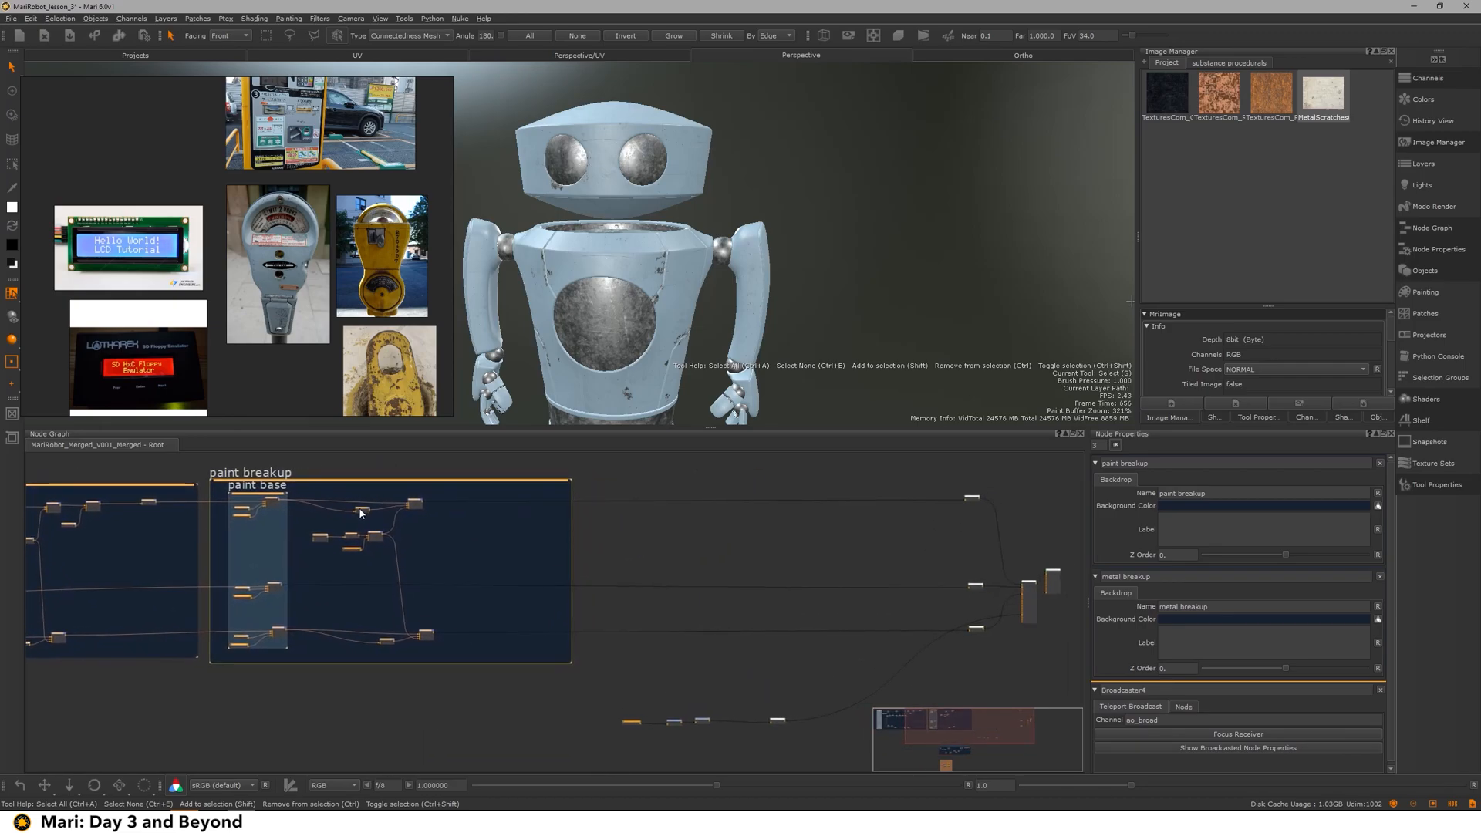
Step: Insert Merge nodes into the upper and middle output lines between the paint breakup backdrop and the channels
scroll(552, 543, up, 2)
click(508, 531)
key(m)
drag(540, 537, 564, 513)
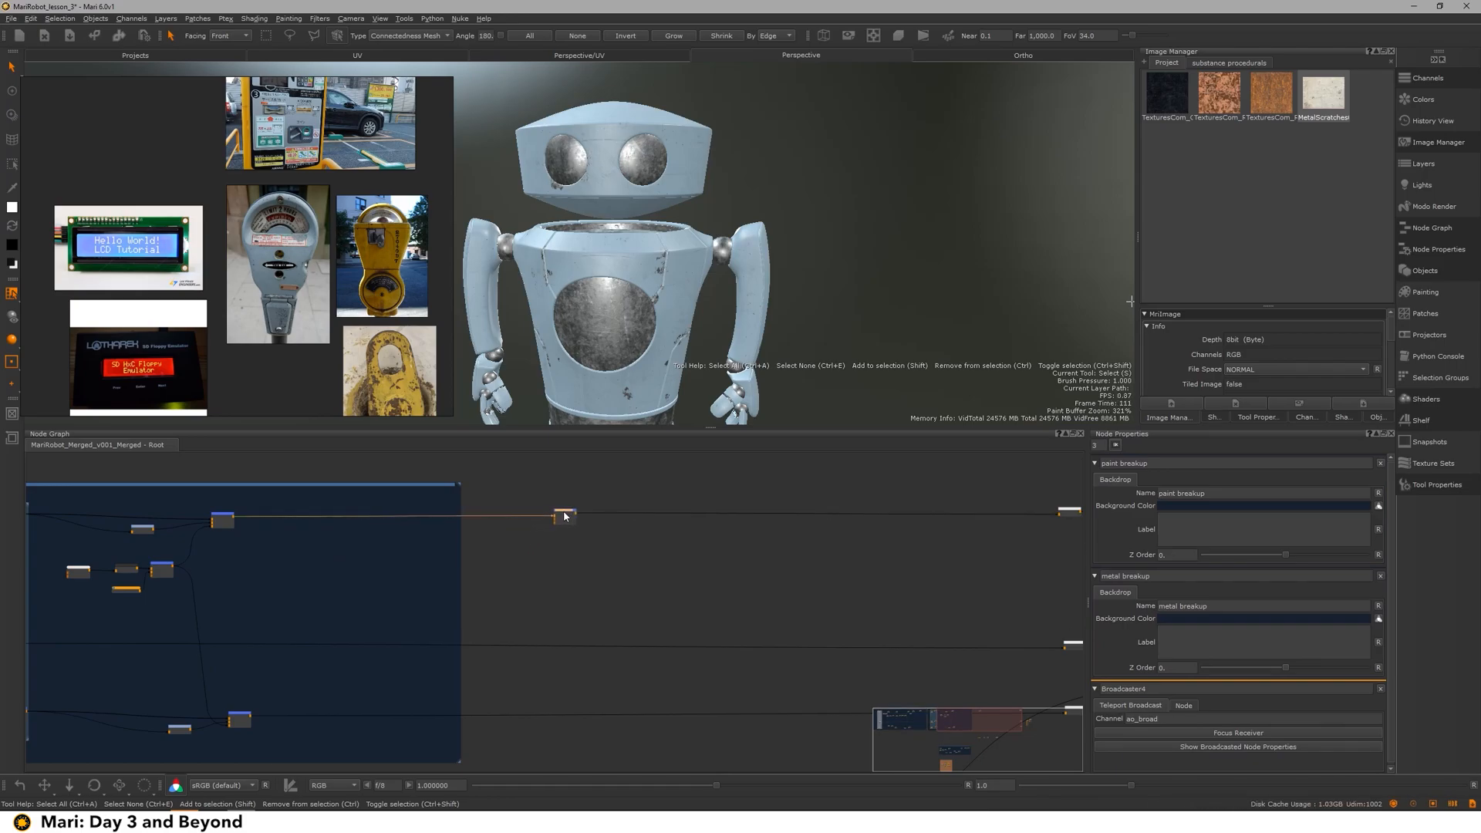
middle_drag(839, 554, 600, 572)
middle_drag(333, 674, 542, 643)
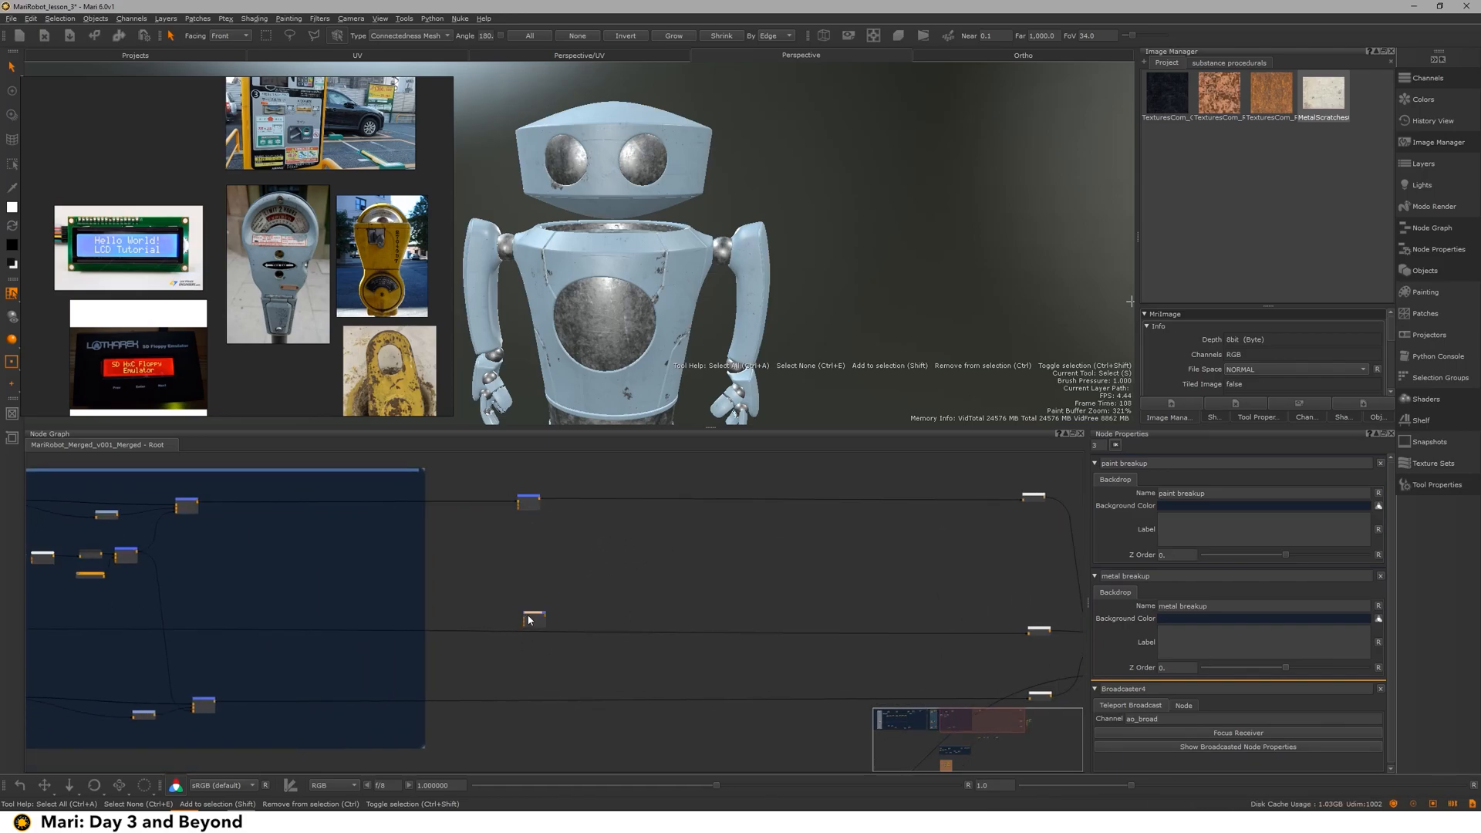
click(530, 636)
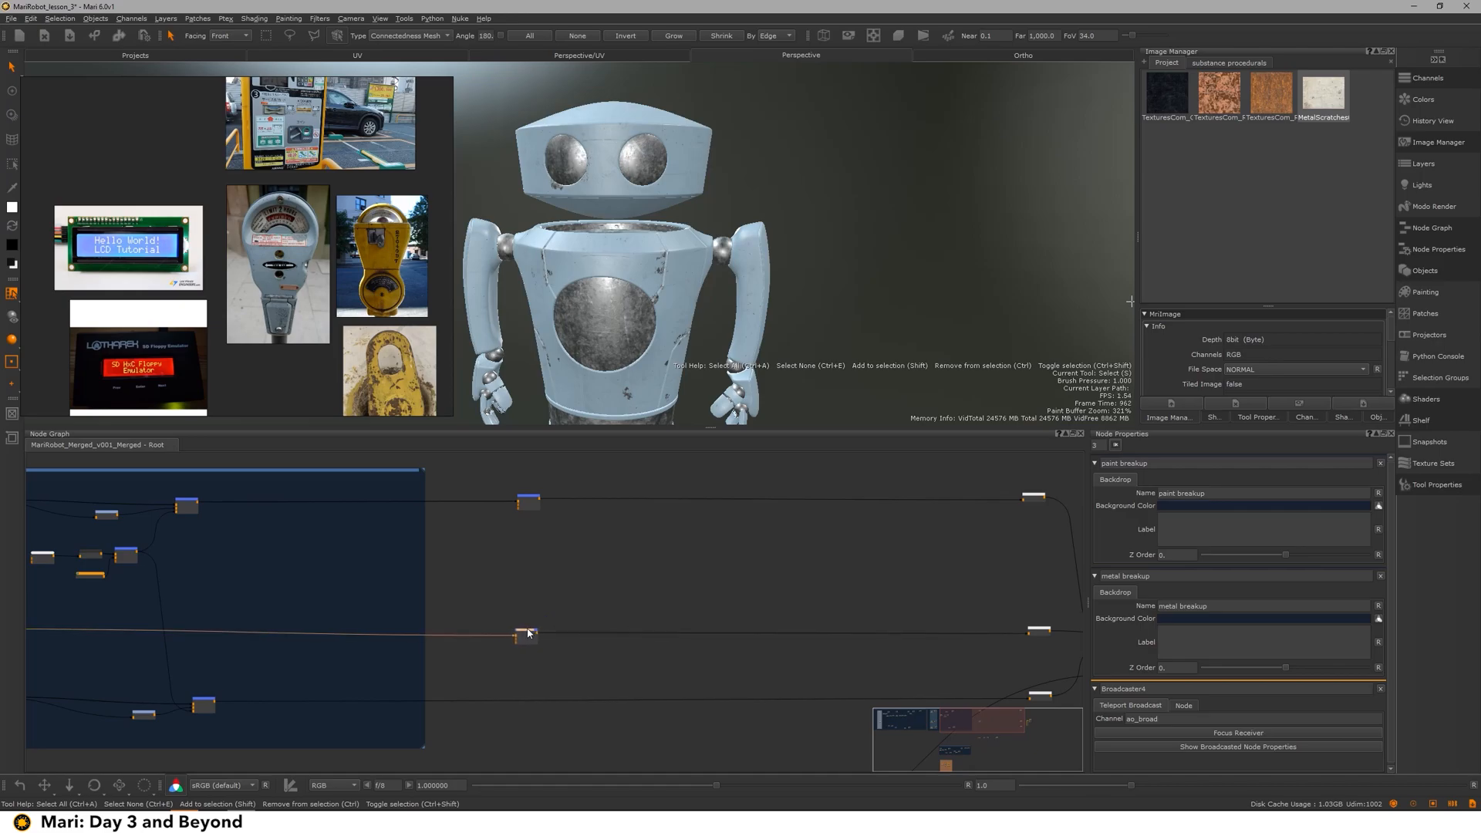
Step: Insert a third Merge node into the lowest output line after the paint breakup backdrop
middle_drag(531, 680, 558, 567)
scroll(544, 606, up, 2)
drag(551, 607, 563, 571)
middle_drag(595, 501, 624, 659)
mouse_move(635, 461)
middle_down()
mouse_move(578, 601)
mouse_move(584, 503)
middle_up()
scroll(584, 503, down, 2)
Step: Enclose the three new Merge nodes in a backdrop and enlarge it around them
drag(541, 503, 620, 702)
key(Tab)
text(bac)
click(695, 725)
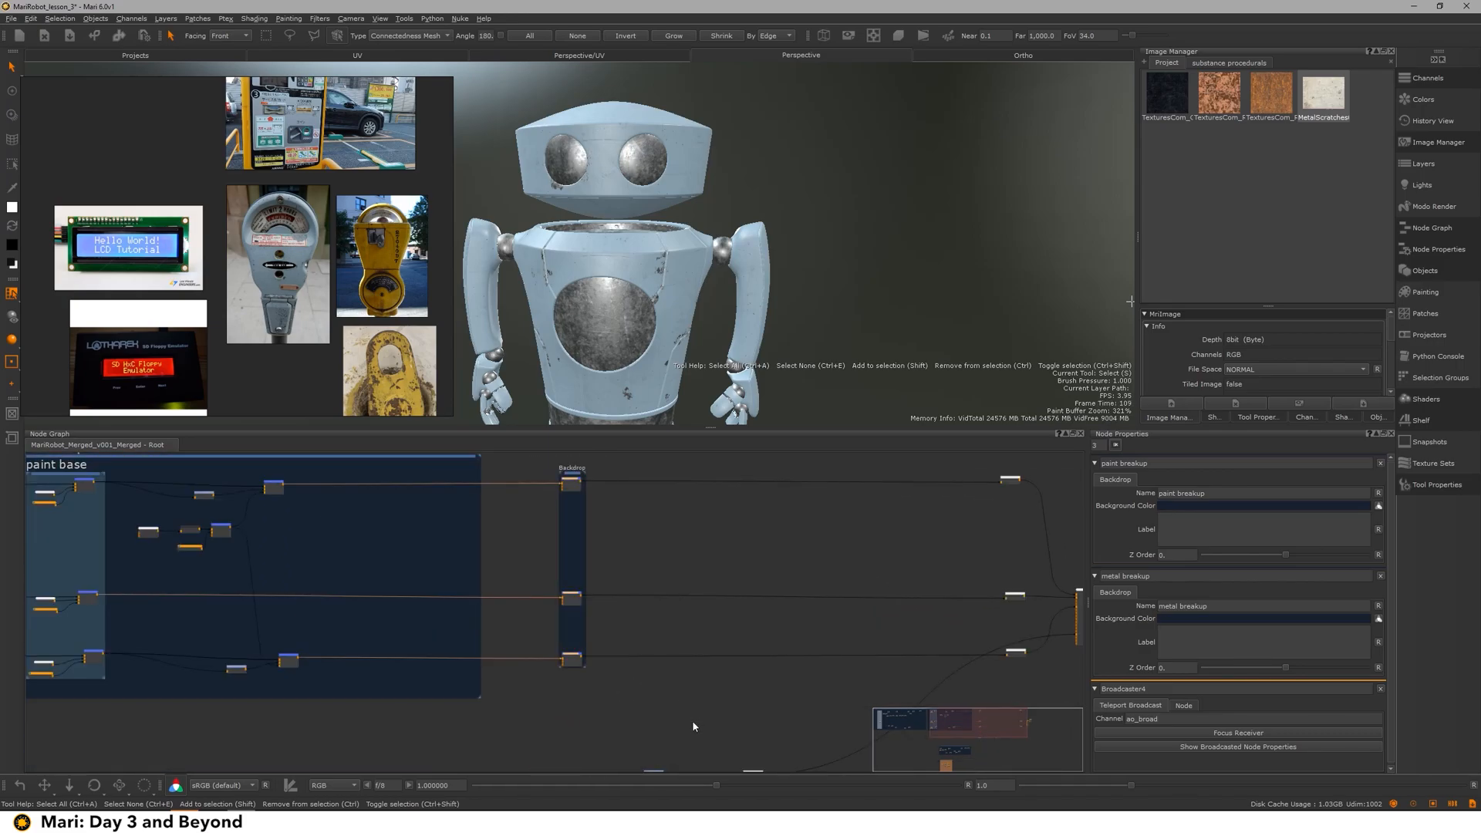
middle_drag(637, 611, 651, 651)
click(651, 650)
drag(573, 513, 555, 494)
drag(600, 708, 617, 752)
Step: Name the new backdrop Glass base and extend its lower-left corner outward
double_click(587, 529)
double_click(587, 494)
double_click(1179, 464)
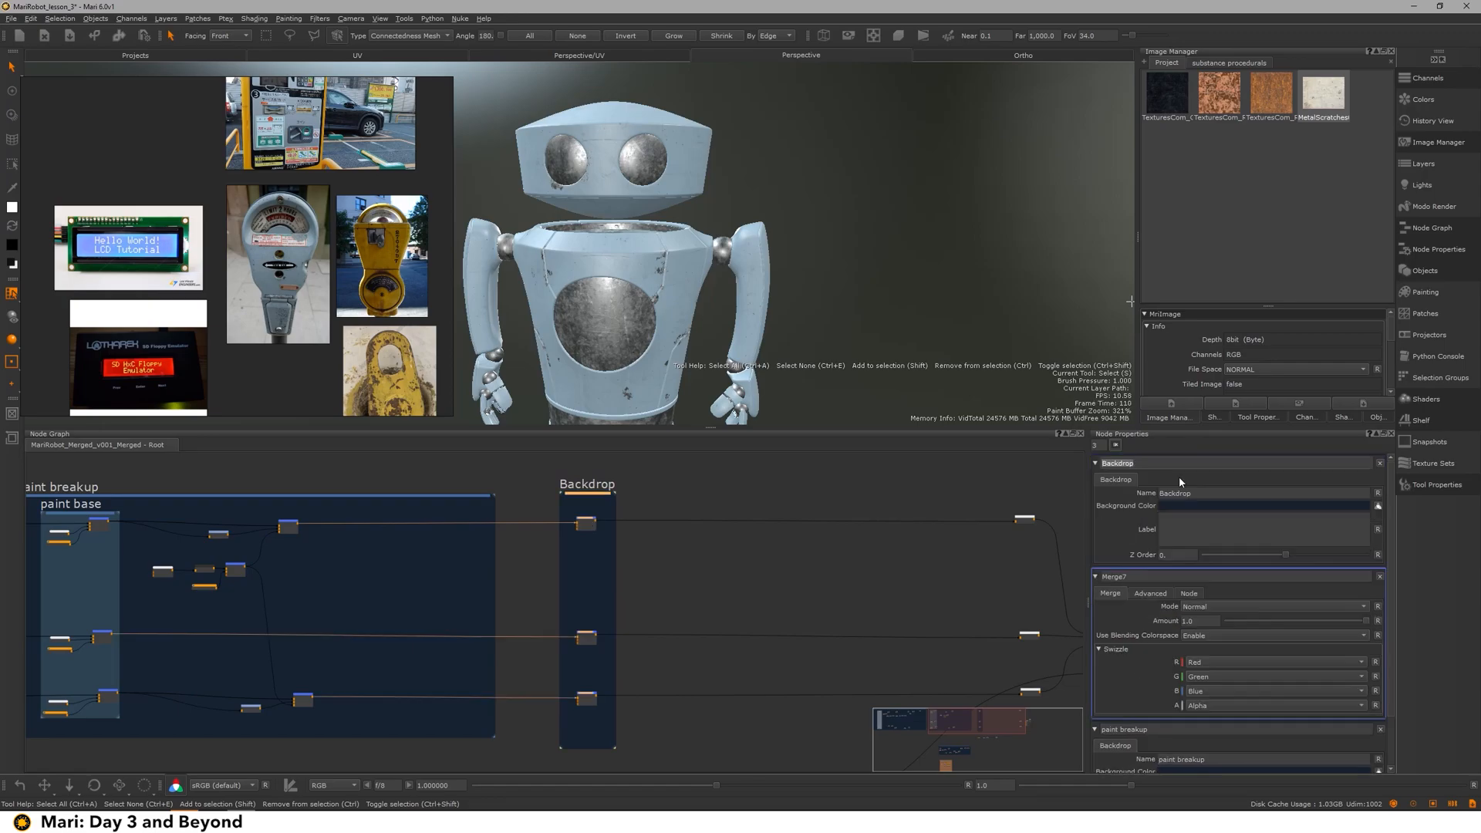
text(gl)
text(Glass)
text( base)
key(Return)
scroll(586, 525, up, 3)
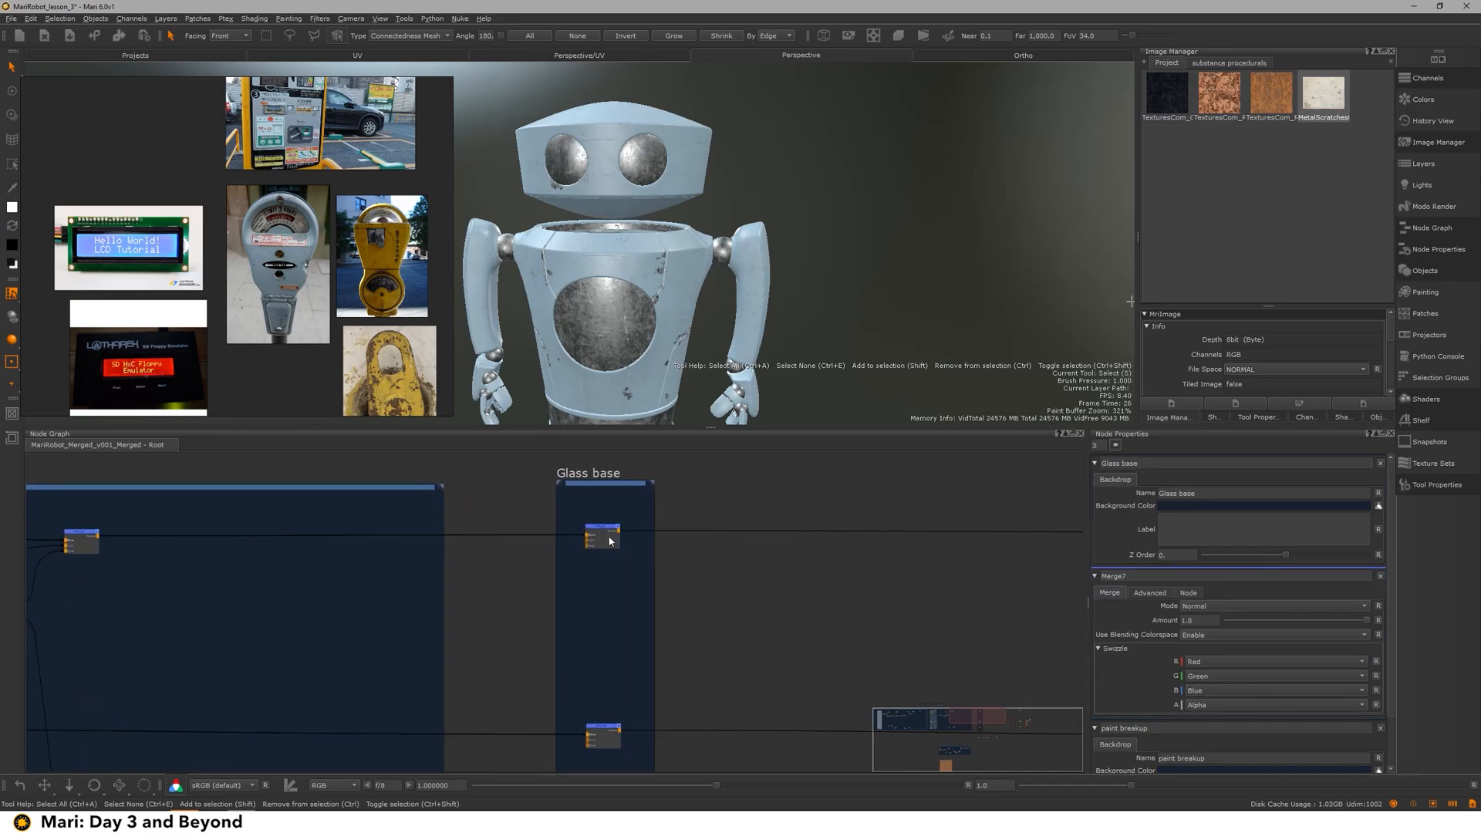
scroll(655, 478, down, 3)
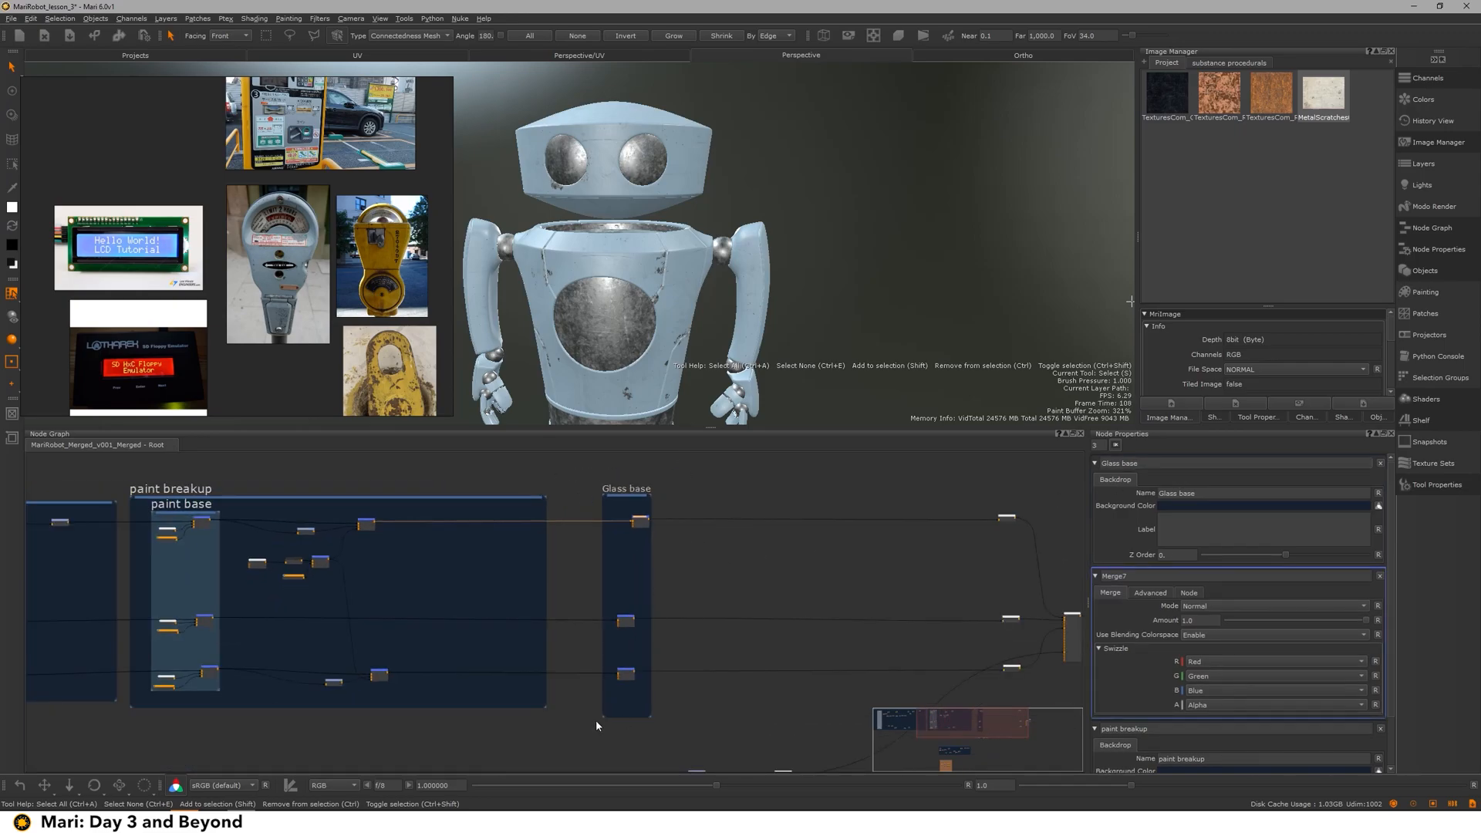
drag(603, 716, 576, 729)
Step: Create a 4096 x 4096, 8-bit scalar channel named opacity and place its node below the diffuse channel node
middle_drag(757, 586, 744, 589)
scroll(975, 540, up, 3)
middle_drag(975, 540, 737, 561)
key(Tab)
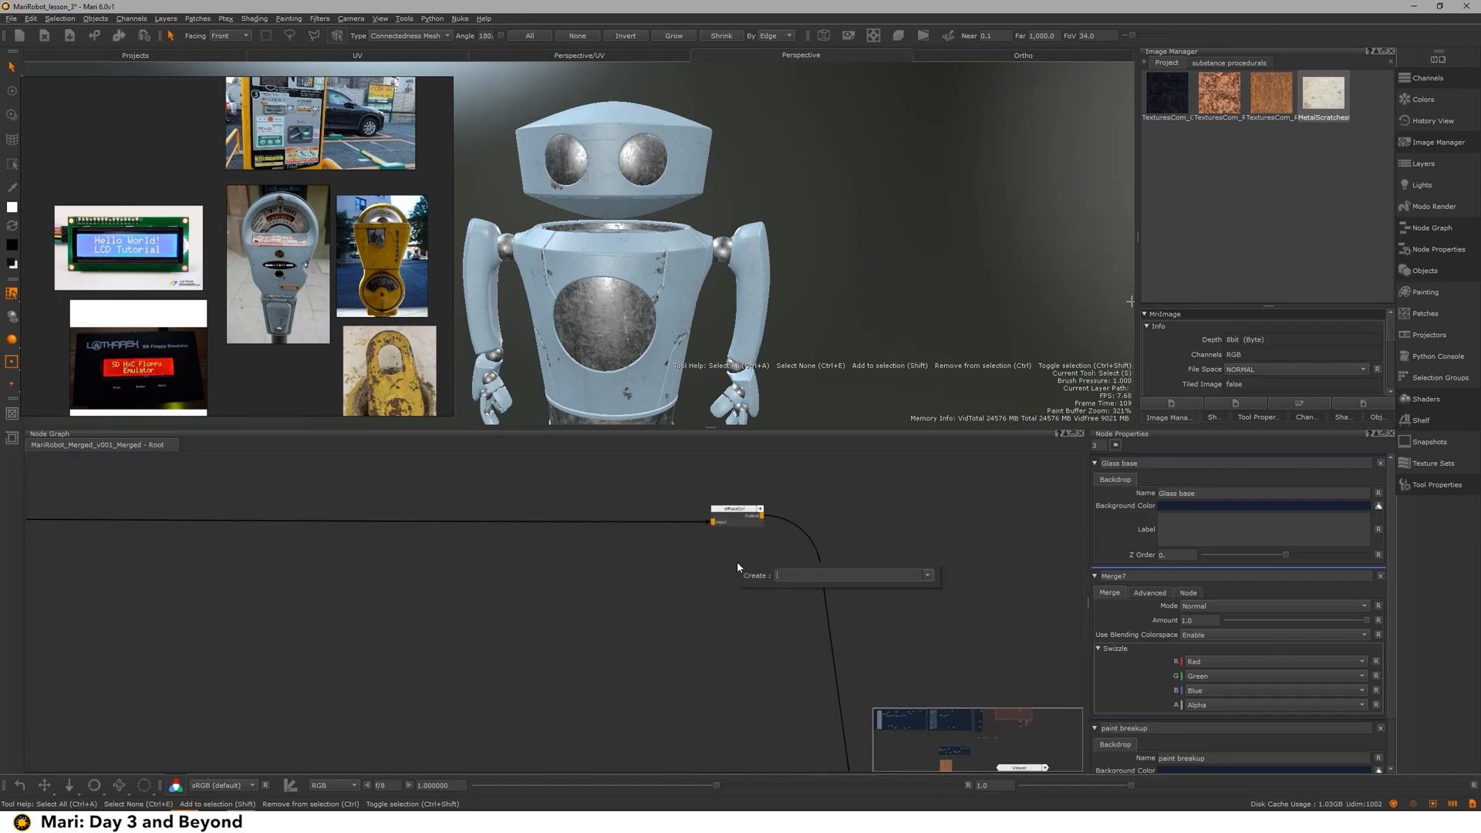
text(ch)
key(Down)
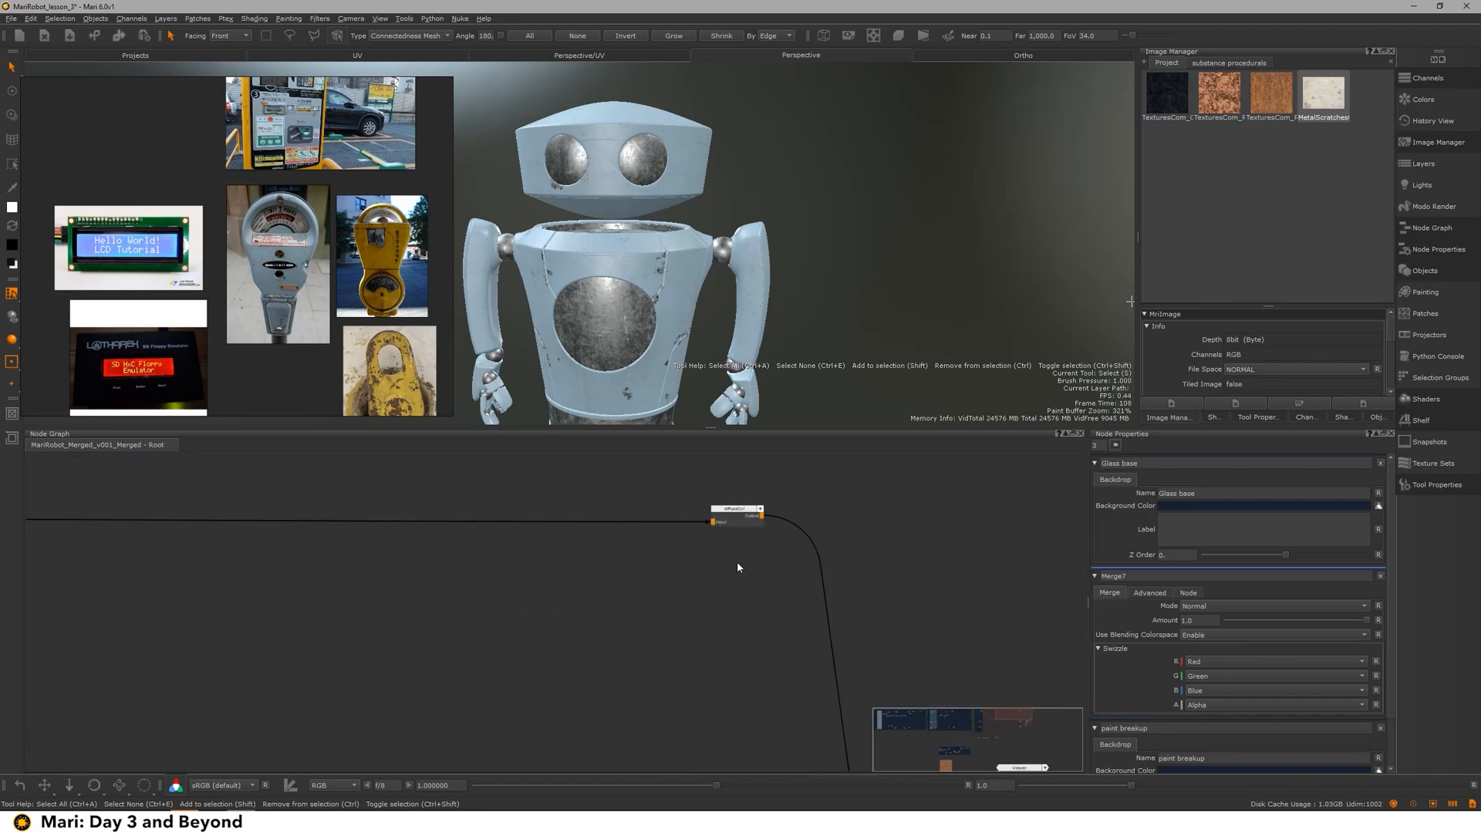
key(Return)
text(opacity)
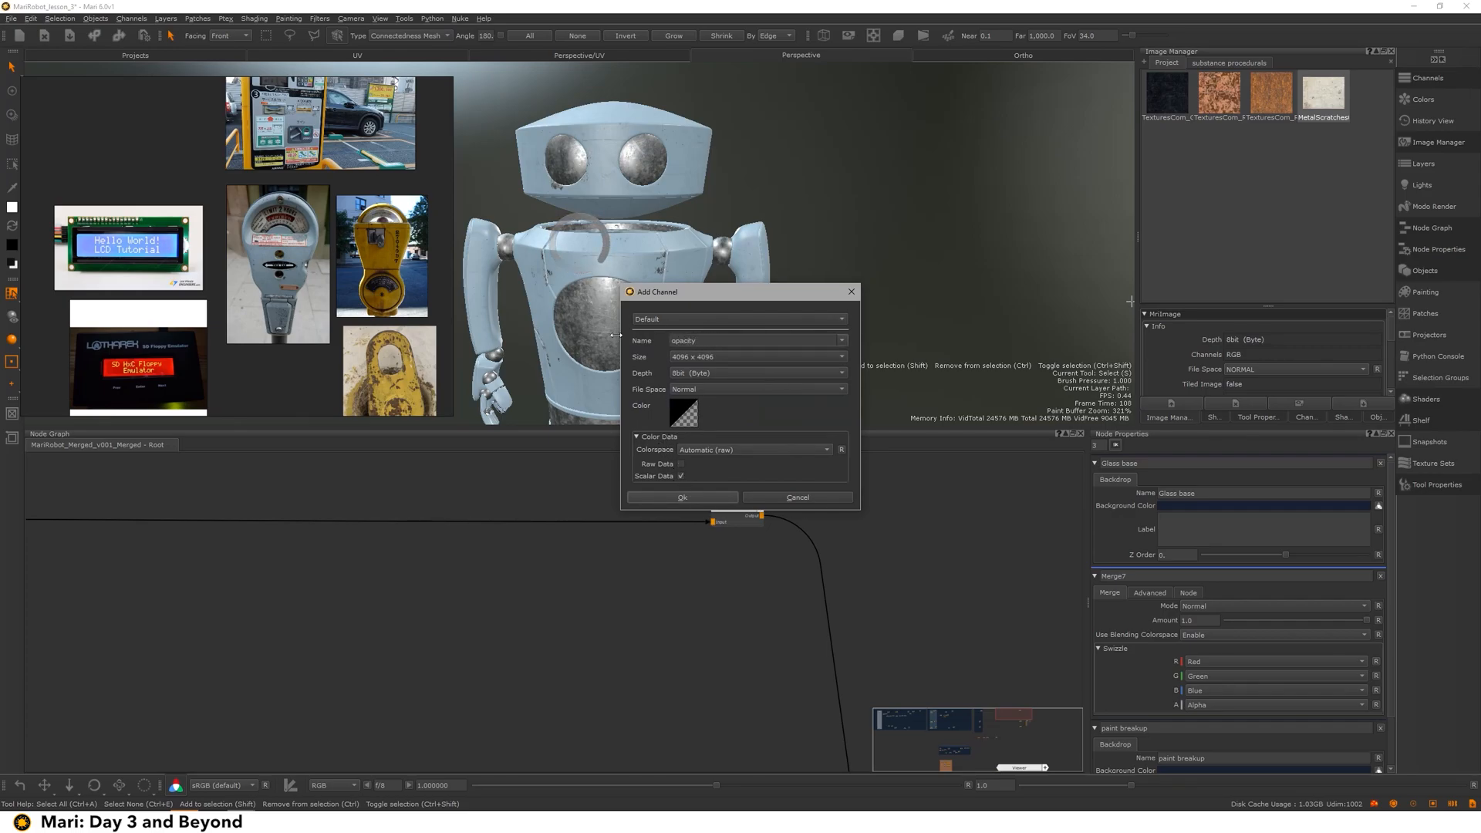
key(Return)
drag(756, 564, 726, 572)
Step: Insert a Merge node between the opaque/transparent Merge and the opacity channel
scroll(602, 568, down, 2)
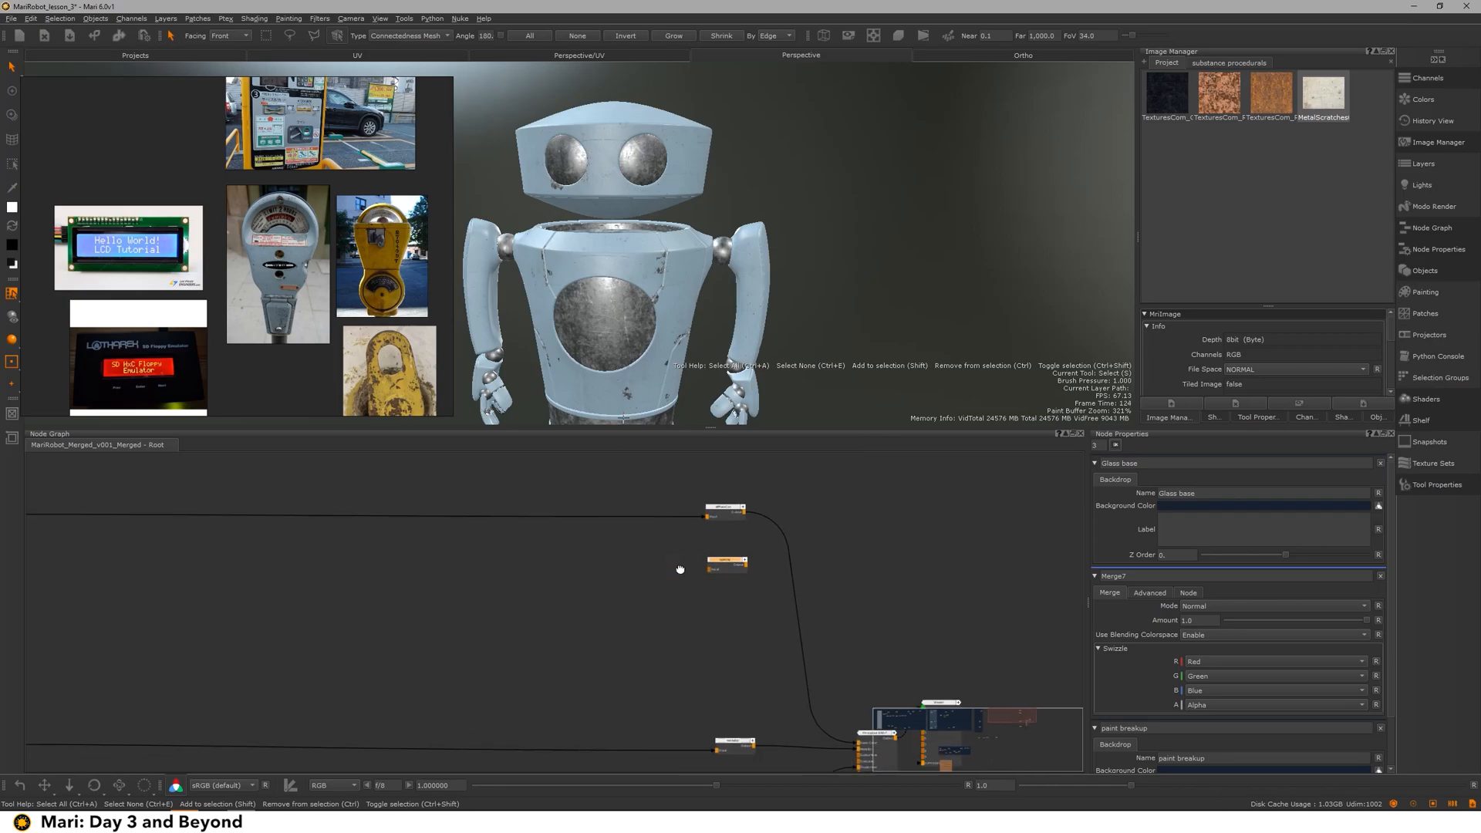
middle_drag(602, 568, 1025, 580)
middle_drag(279, 549, 594, 561)
scroll(540, 575, down, 3)
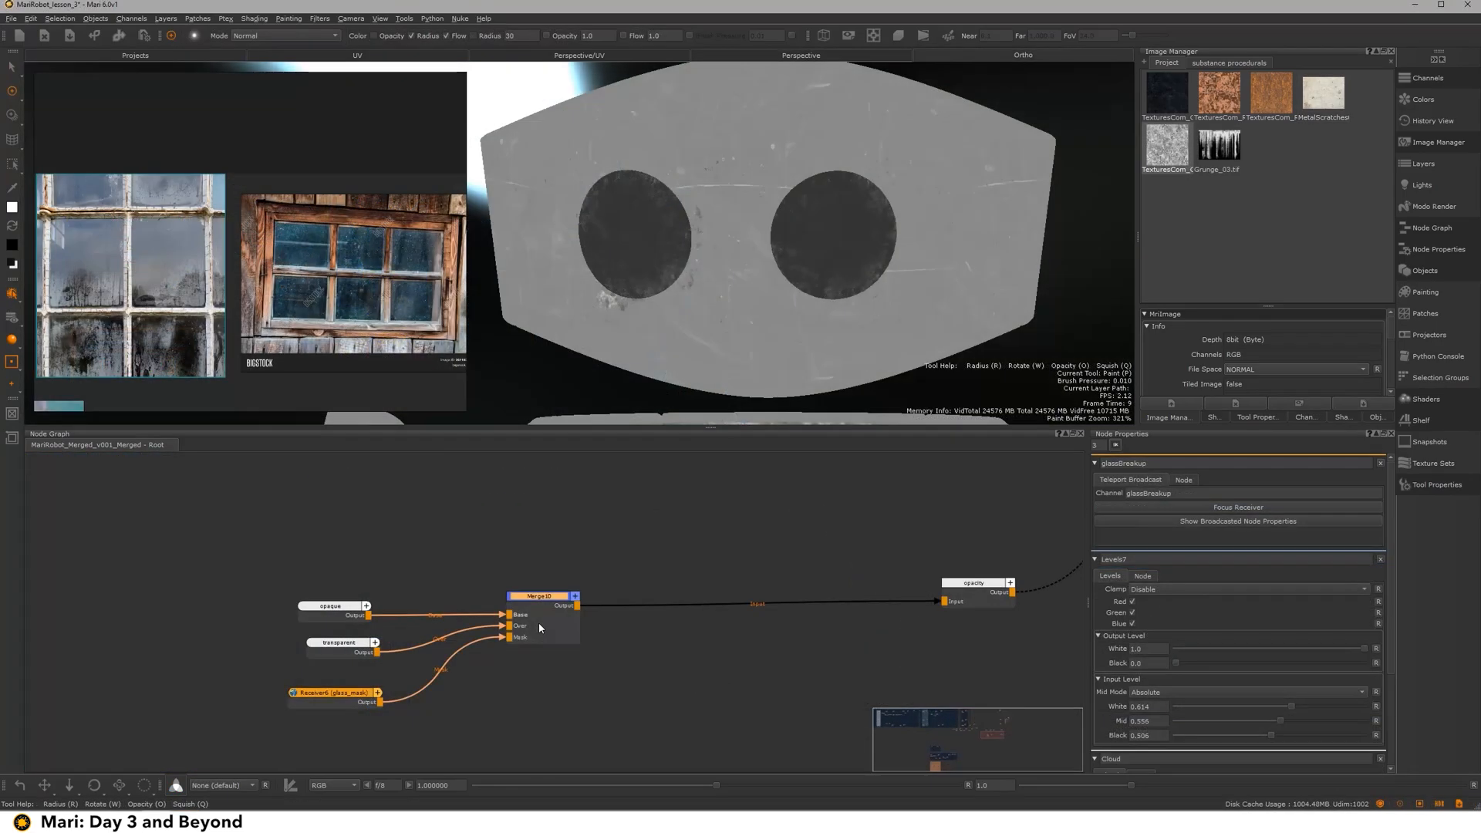
drag(754, 624, 779, 627)
Step: Duplicate the glass_mask receiver, switch the copy to the glassBreakup channel, and connect it to the new Merge's Mask input
click(354, 698)
key(ctrl+c)
key(ctrl+v)
mouse_move(674, 716)
mouse_down()
mouse_move(578, 687)
mouse_move(688, 691)
mouse_up()
click(1304, 493)
click(1149, 511)
drag(767, 643, 802, 616)
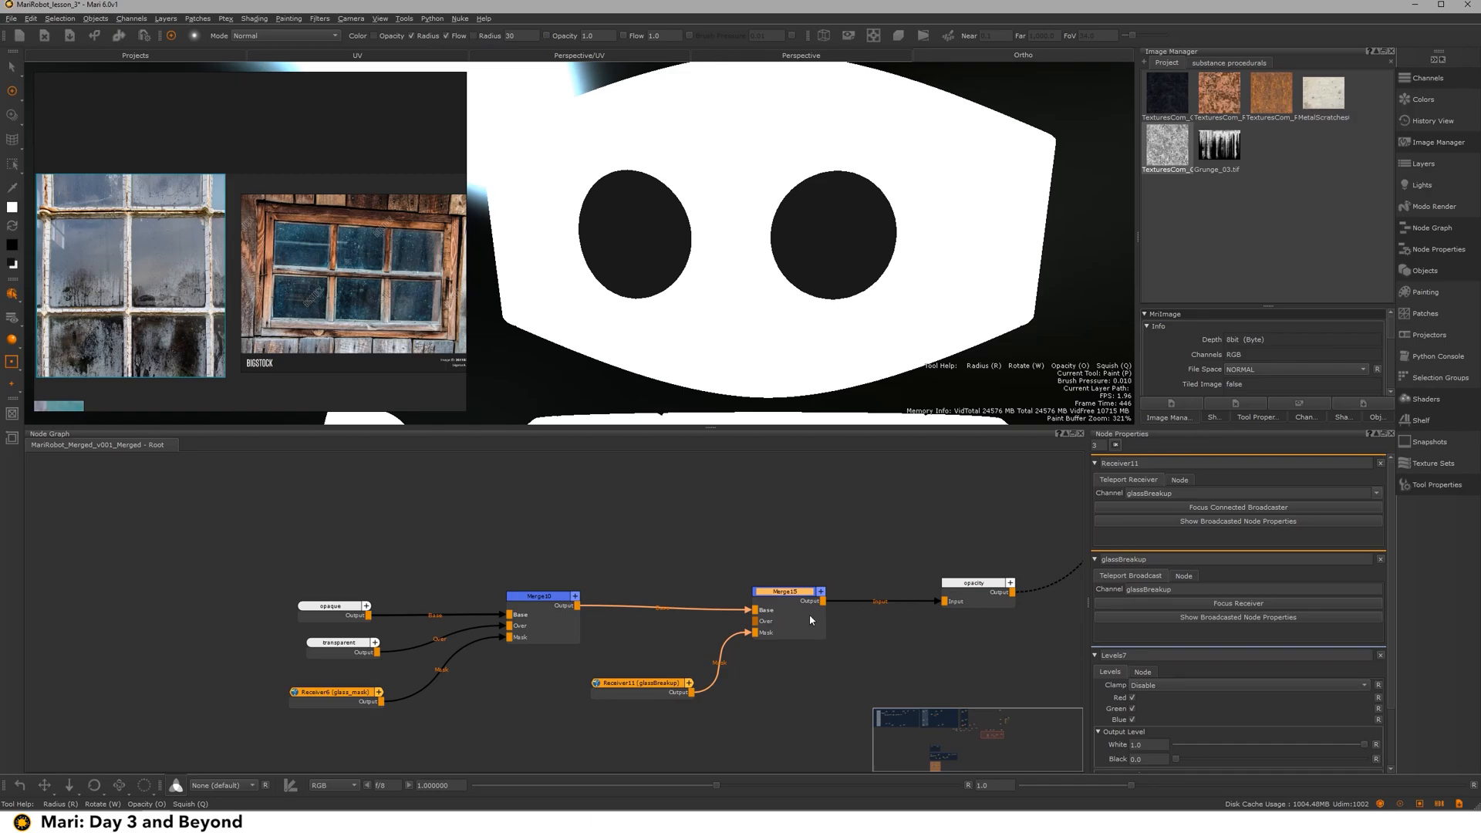
Step: Duplicate the transparent constant, place the copy near the new Merge, and rename it dusty glass
click(340, 649)
key(ctrl+c)
key(ctrl+v)
drag(679, 650, 660, 652)
double_click(1156, 461)
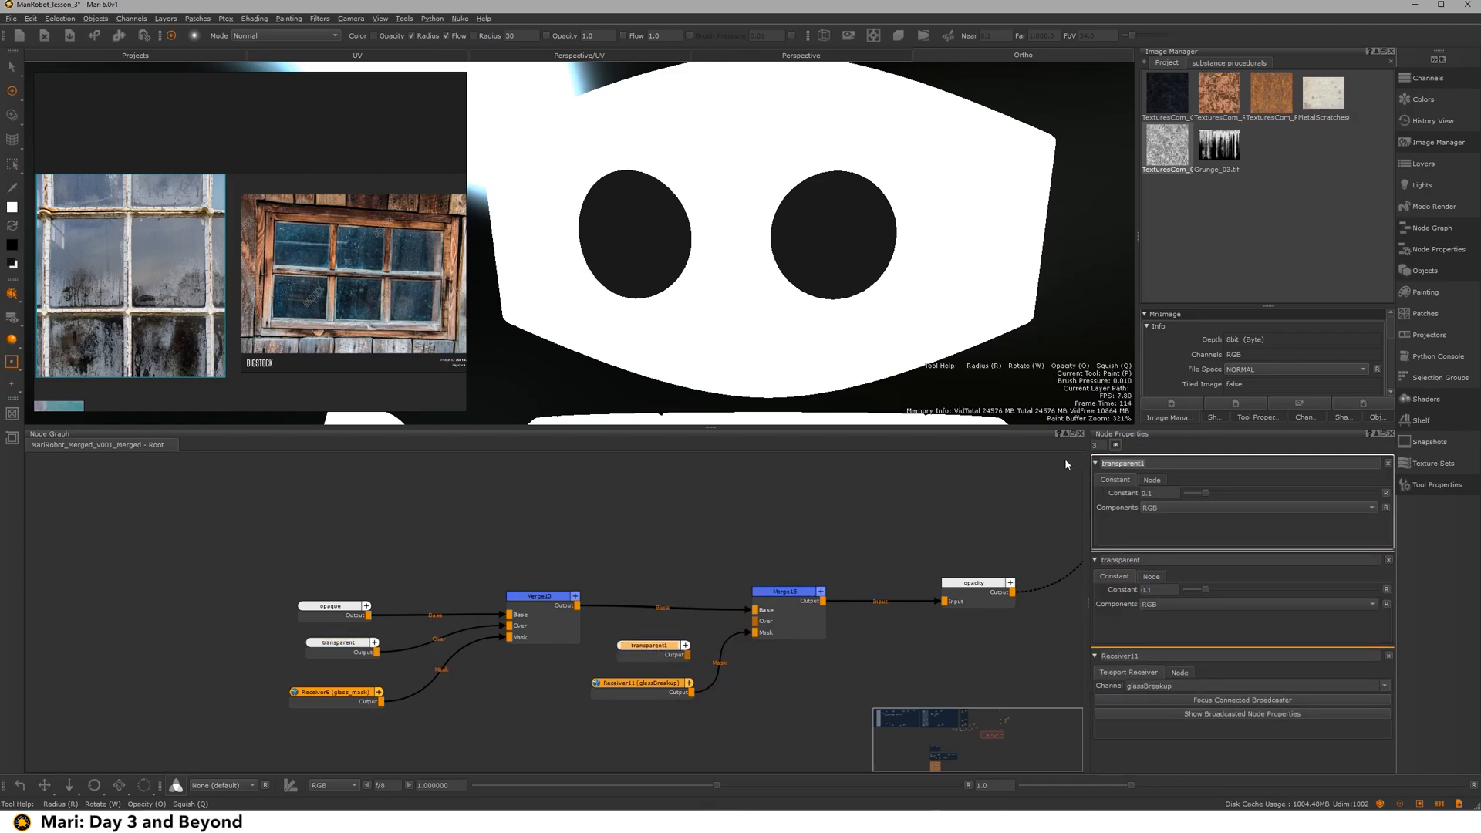
text(dusty glass)
key(Return)
Step: Set the dusty glass constant to 0.2 and connect it to the Over input of the Merge feeding opacity
click(1158, 495)
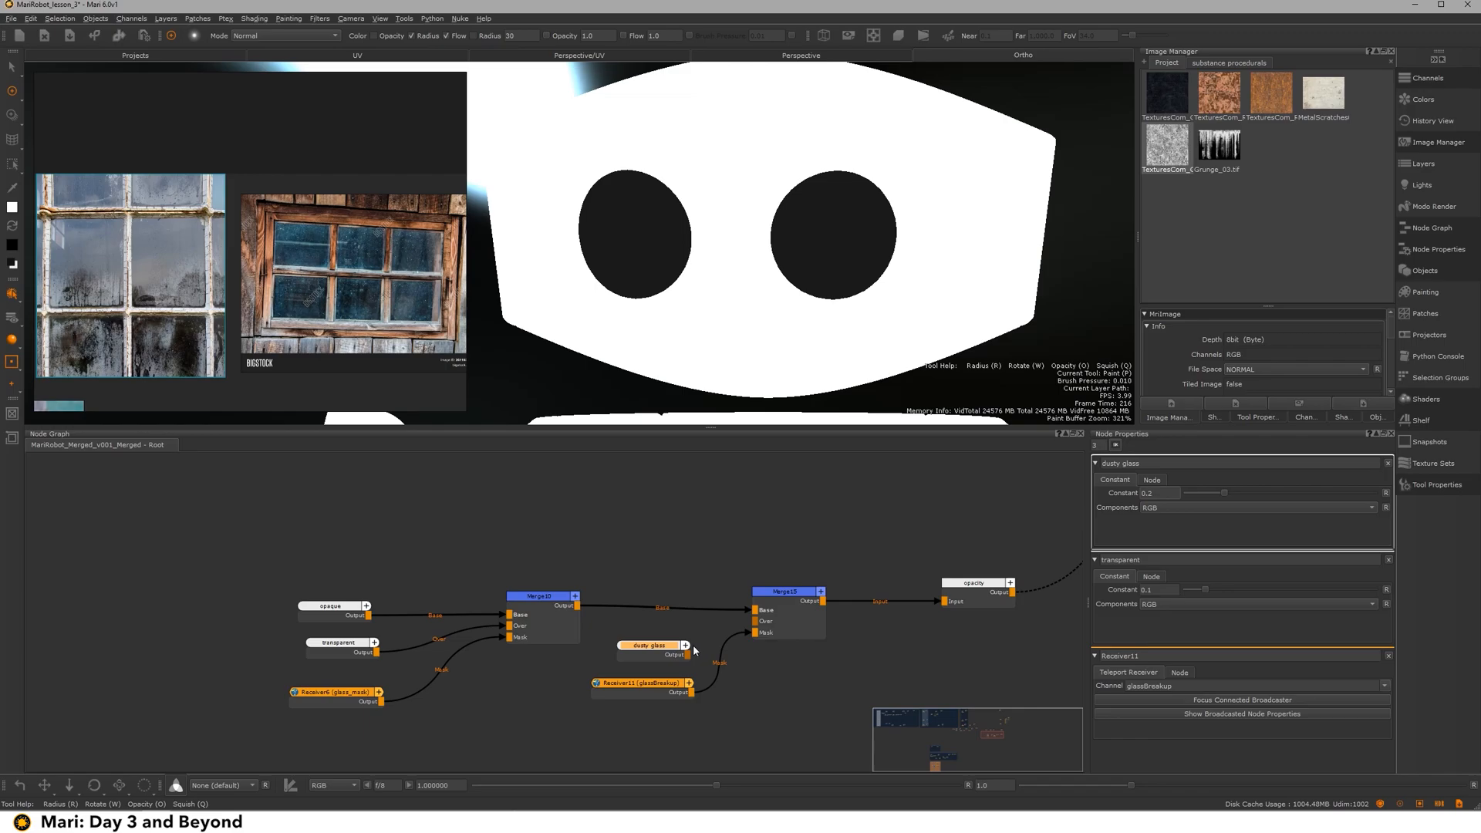
drag(688, 657, 798, 604)
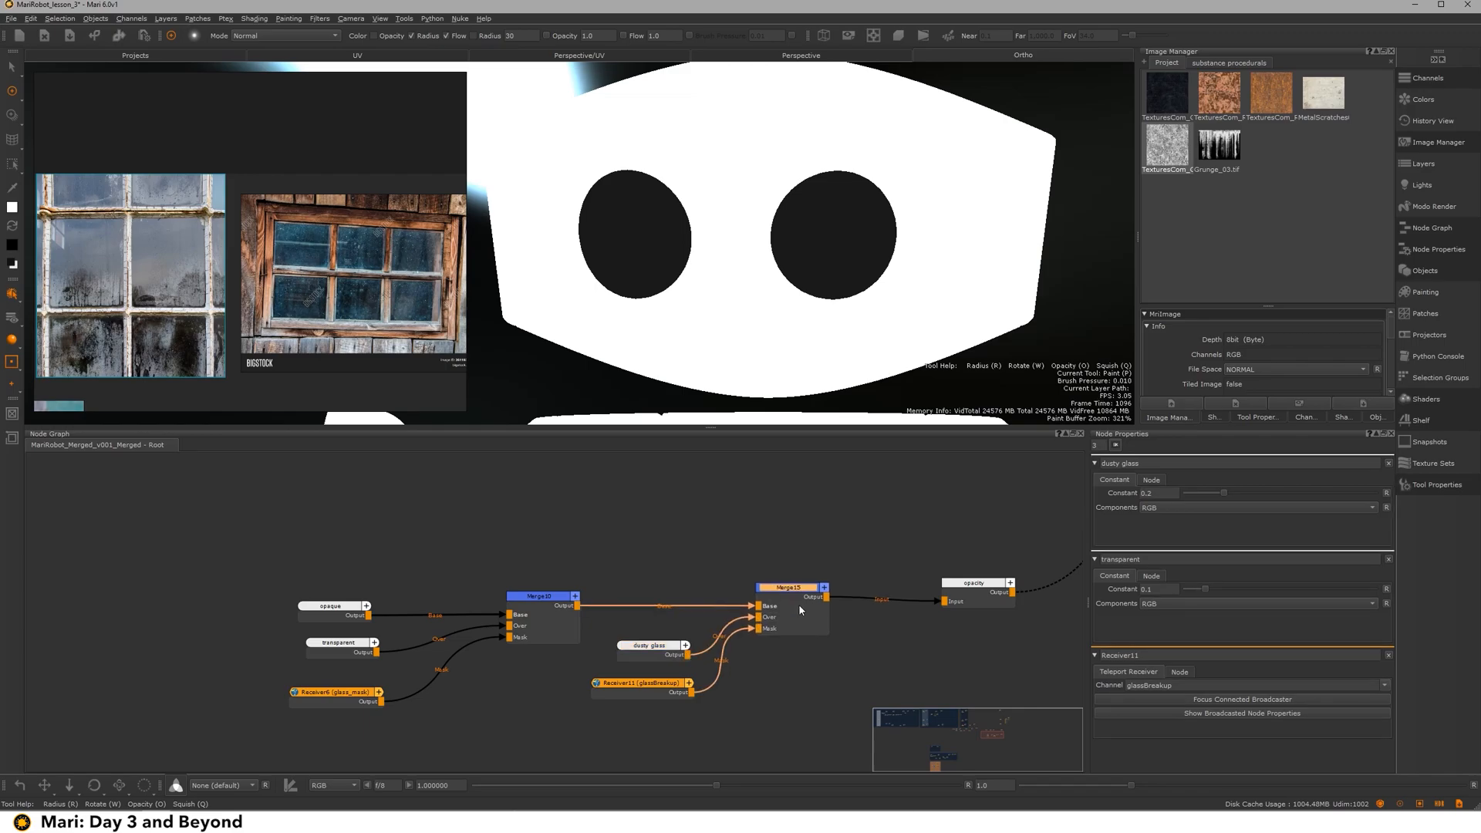
drag(966, 597, 985, 589)
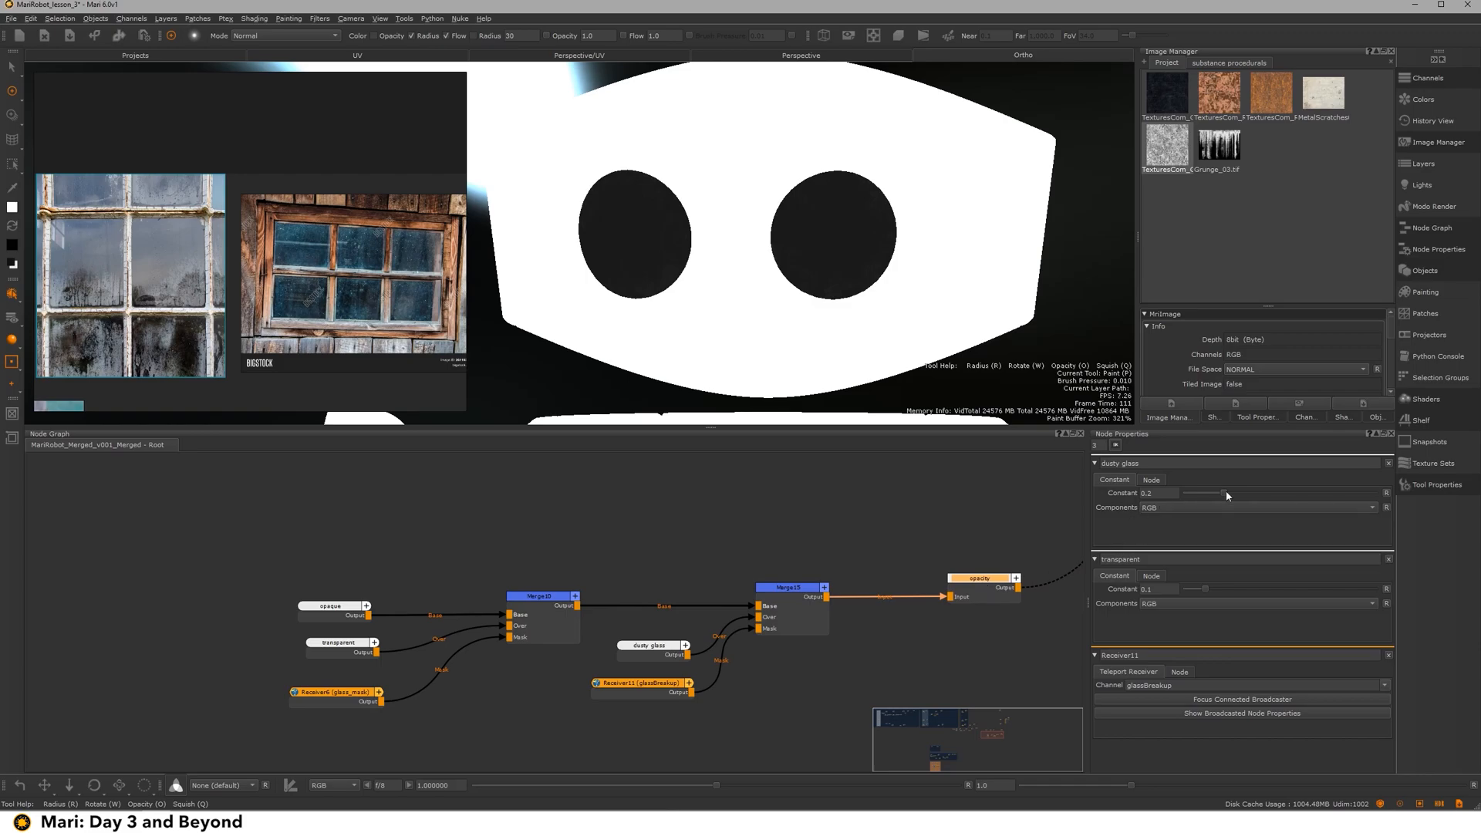
Step: Raise the dusty glass constant to about 0.47, judging the dust around the eyes and the waist band
drag(1228, 495, 1391, 495)
drag(1301, 492, 1295, 492)
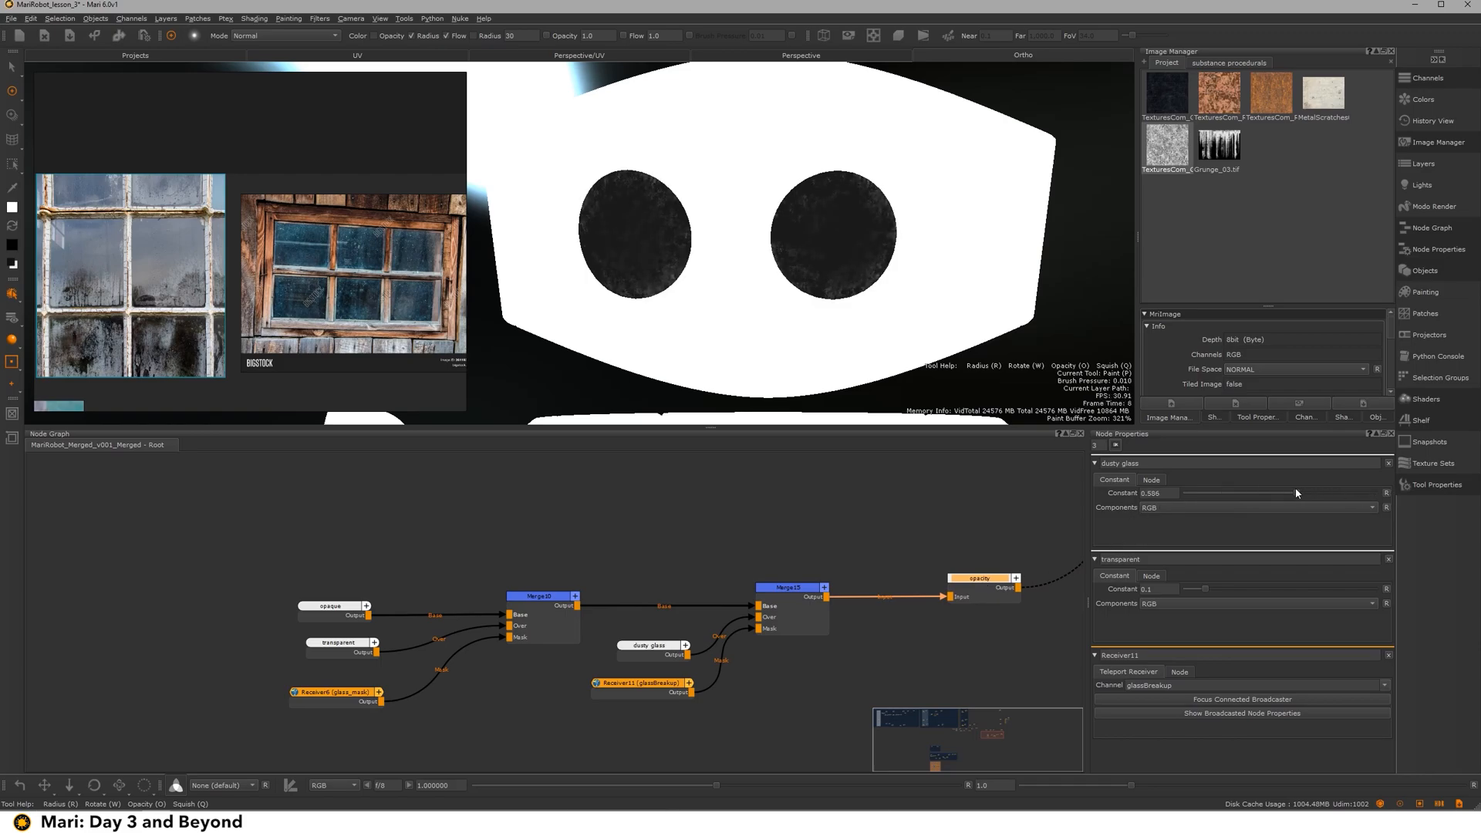
scroll(766, 264, up, 3)
alt+middle_drag(810, 254, 830, 143)
alt+right_drag(830, 143, 998, 275)
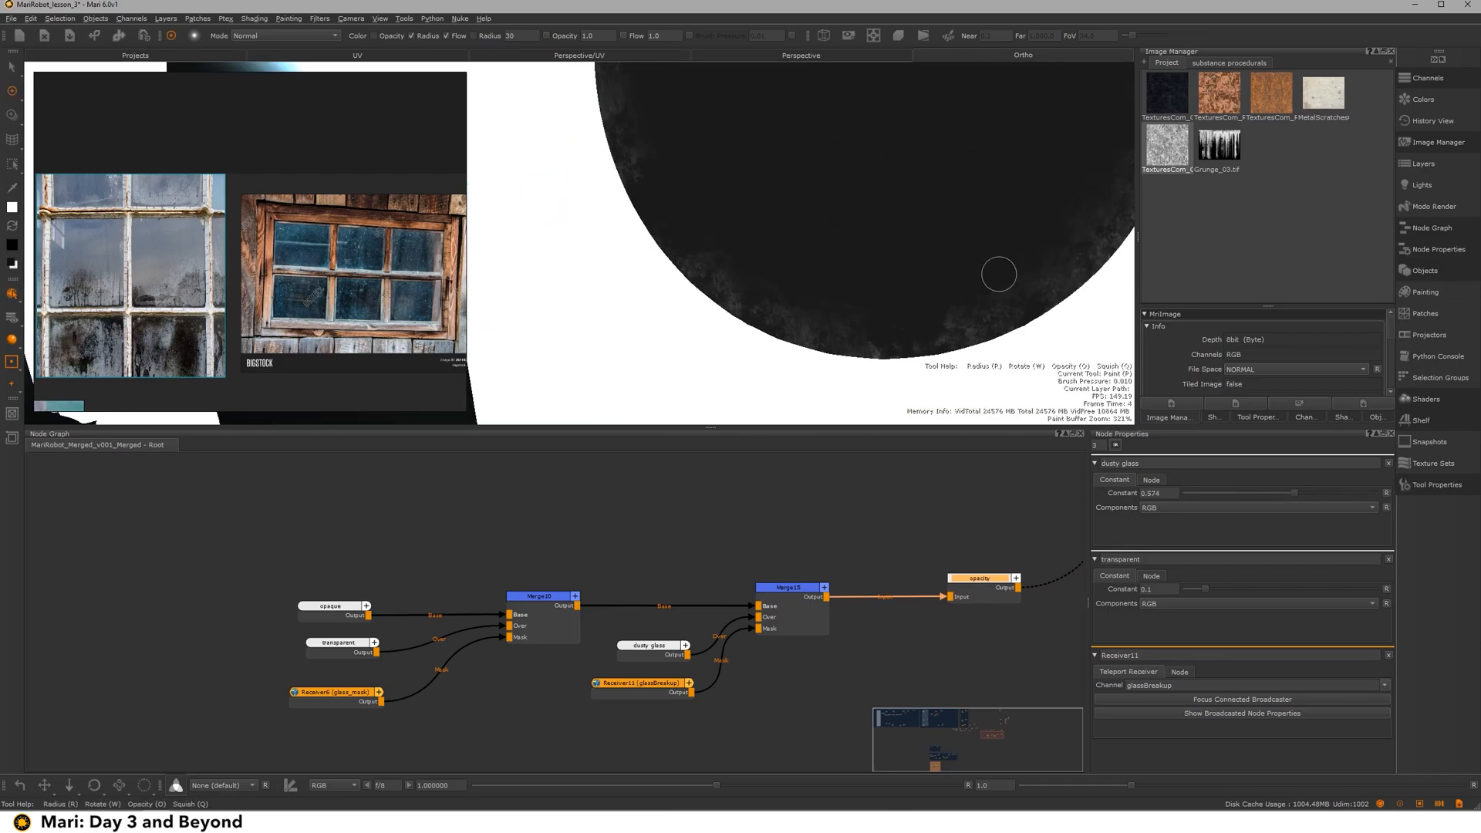
alt+middle_drag(850, 235, 866, 228)
alt+right_drag(882, 252, 690, 210)
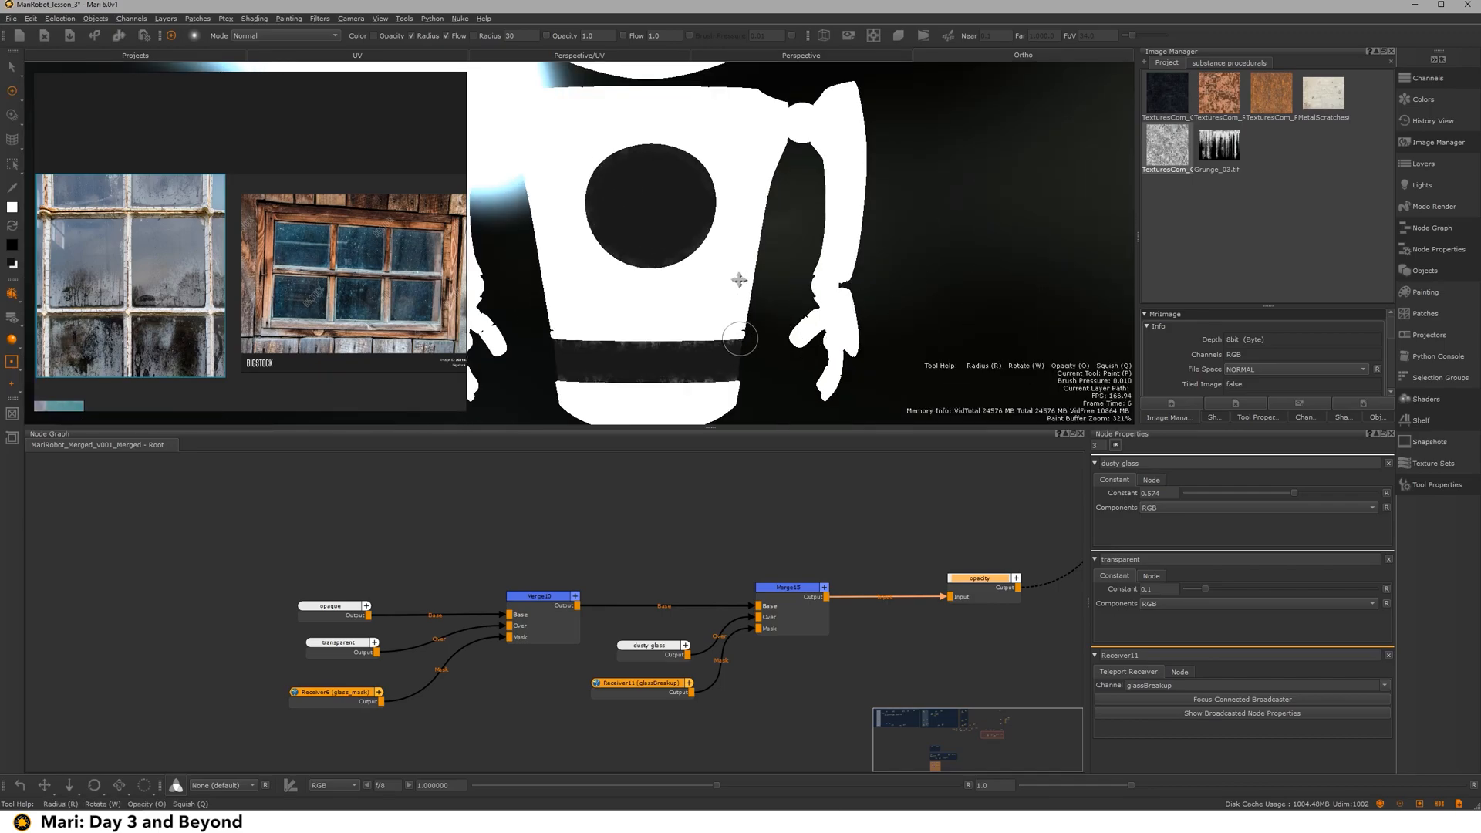
alt+middle_drag(740, 339, 732, 247)
alt+right_drag(732, 247, 852, 279)
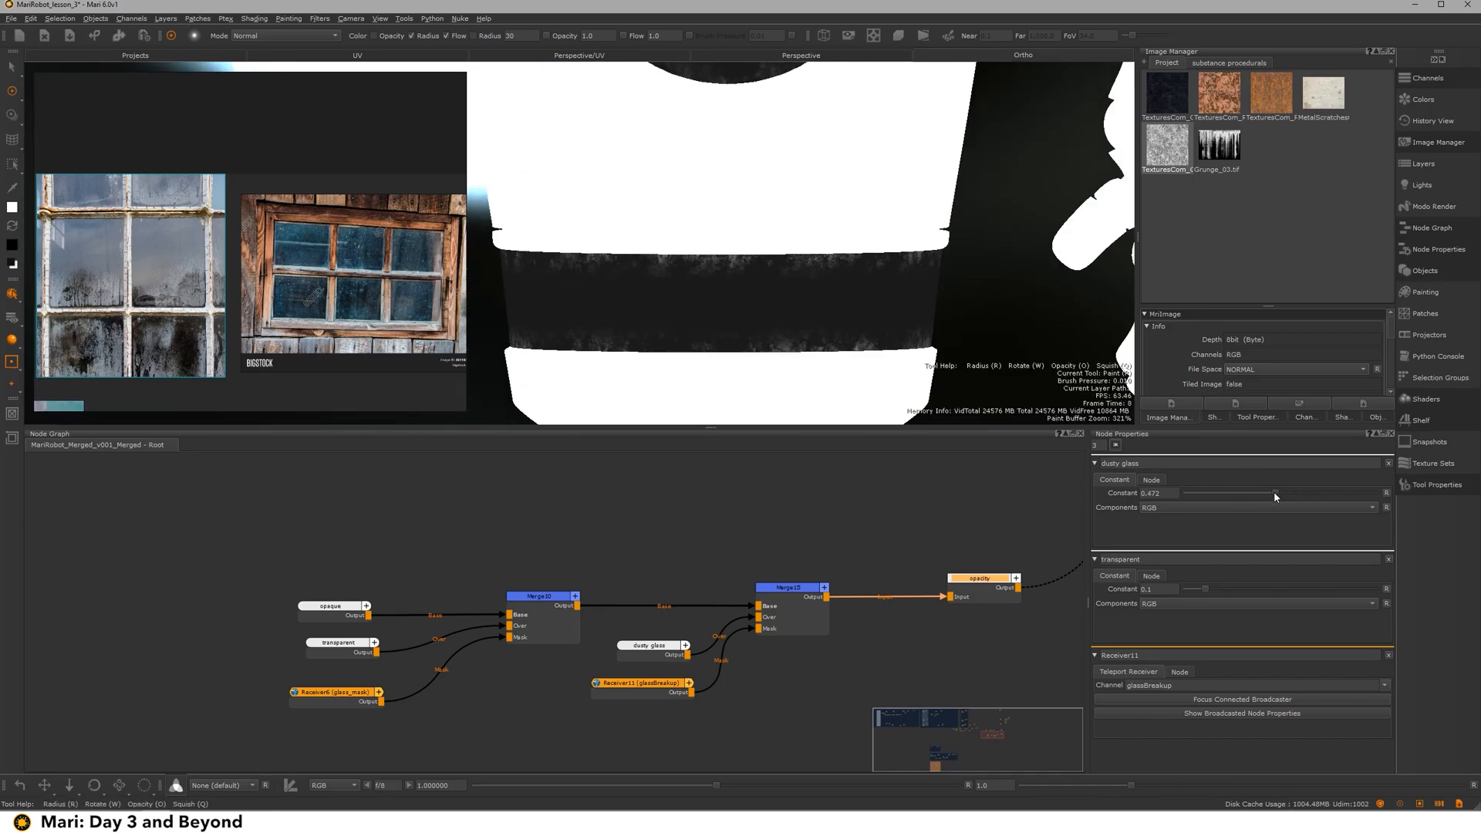
drag(1274, 496, 1276, 496)
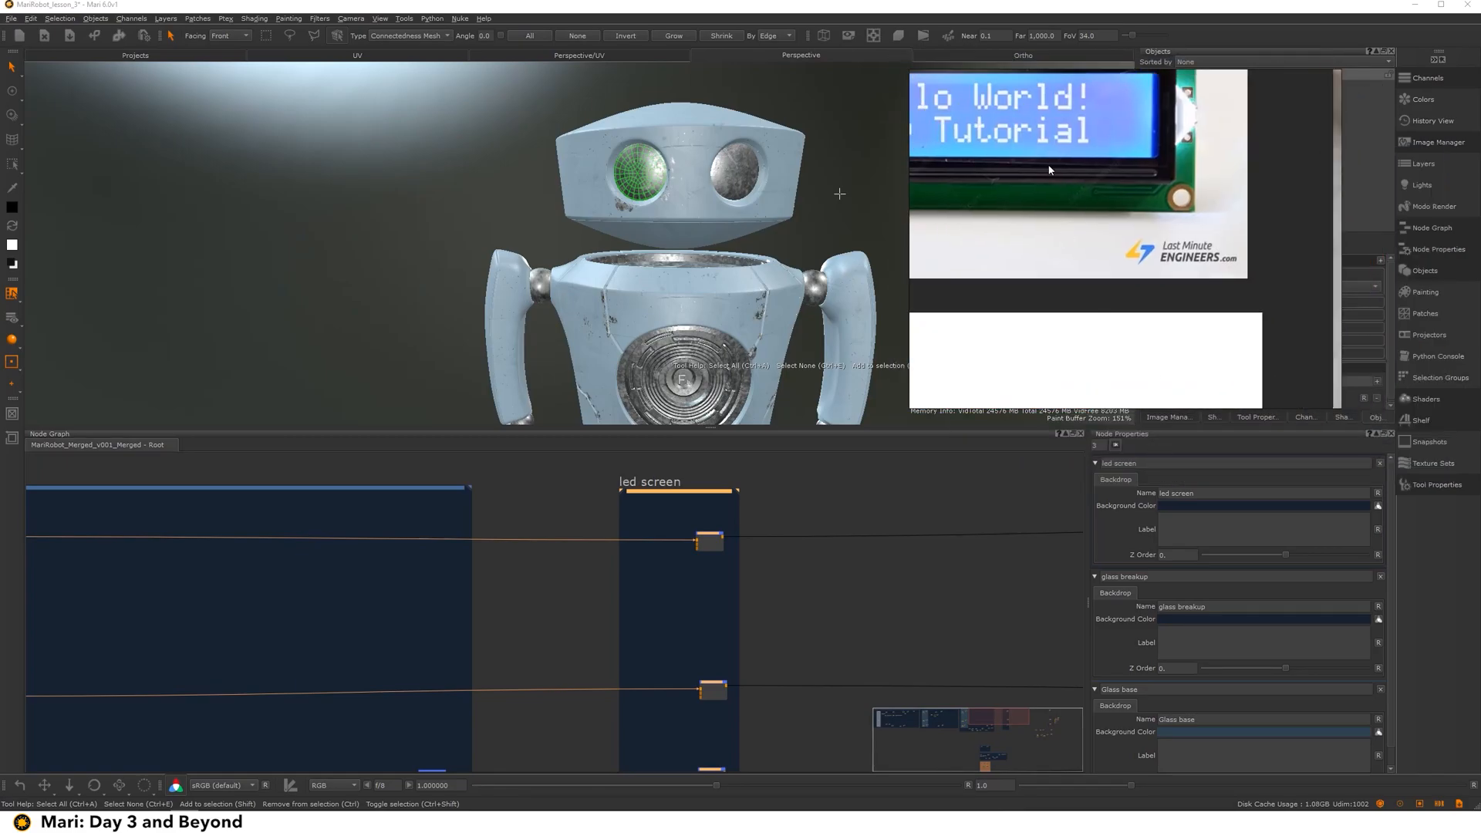
Step: Add a 4096 x 4096, 8-bit scalar paint node inside the masks backdrop and name it led_mask
scroll(659, 491, up, 1)
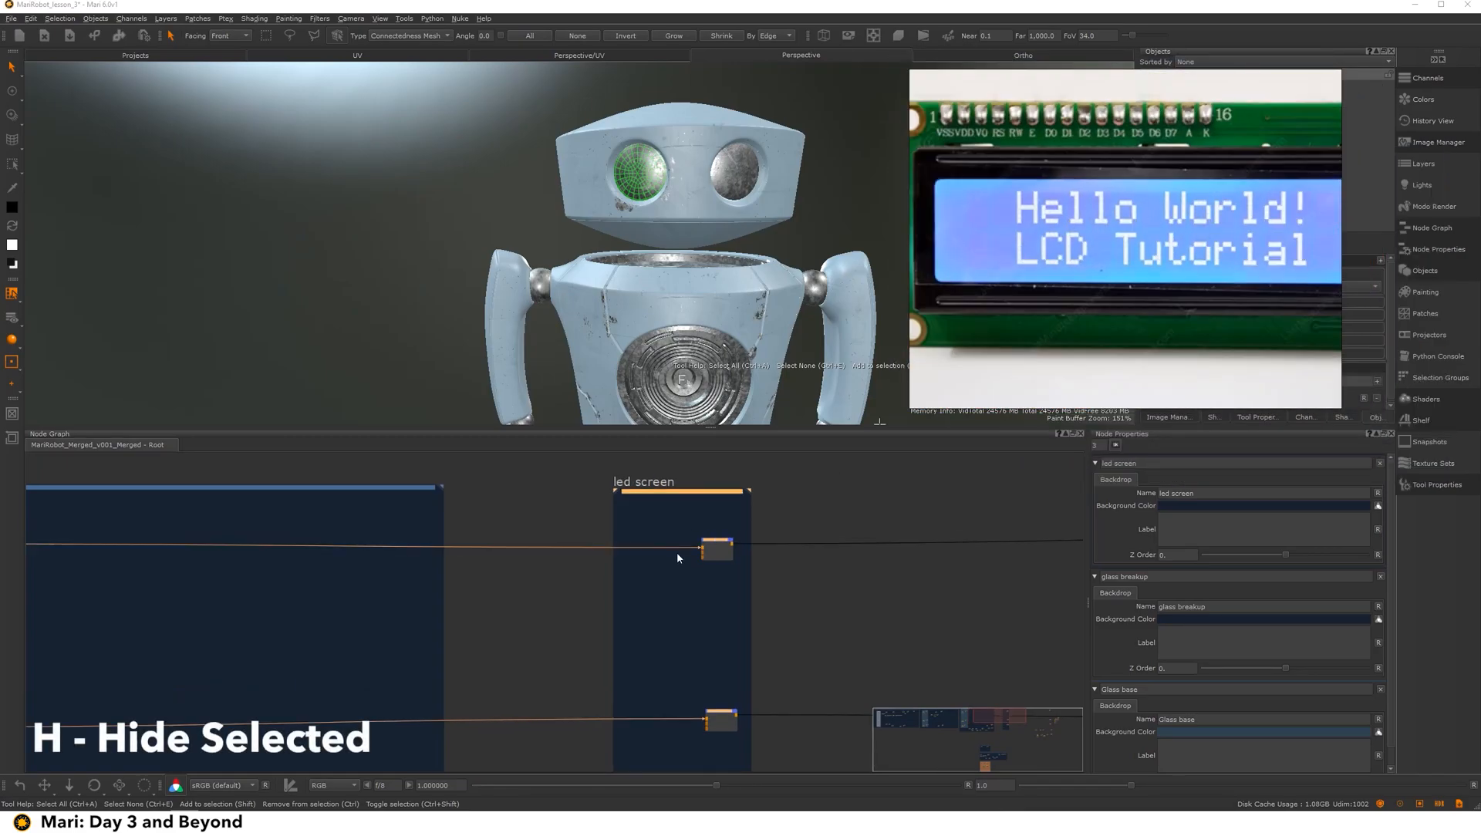
scroll(671, 610, up, 1)
scroll(426, 684, down, 6)
middle_drag(426, 684, 621, 501)
middle_drag(442, 675, 622, 506)
middle_drag(707, 636, 605, 589)
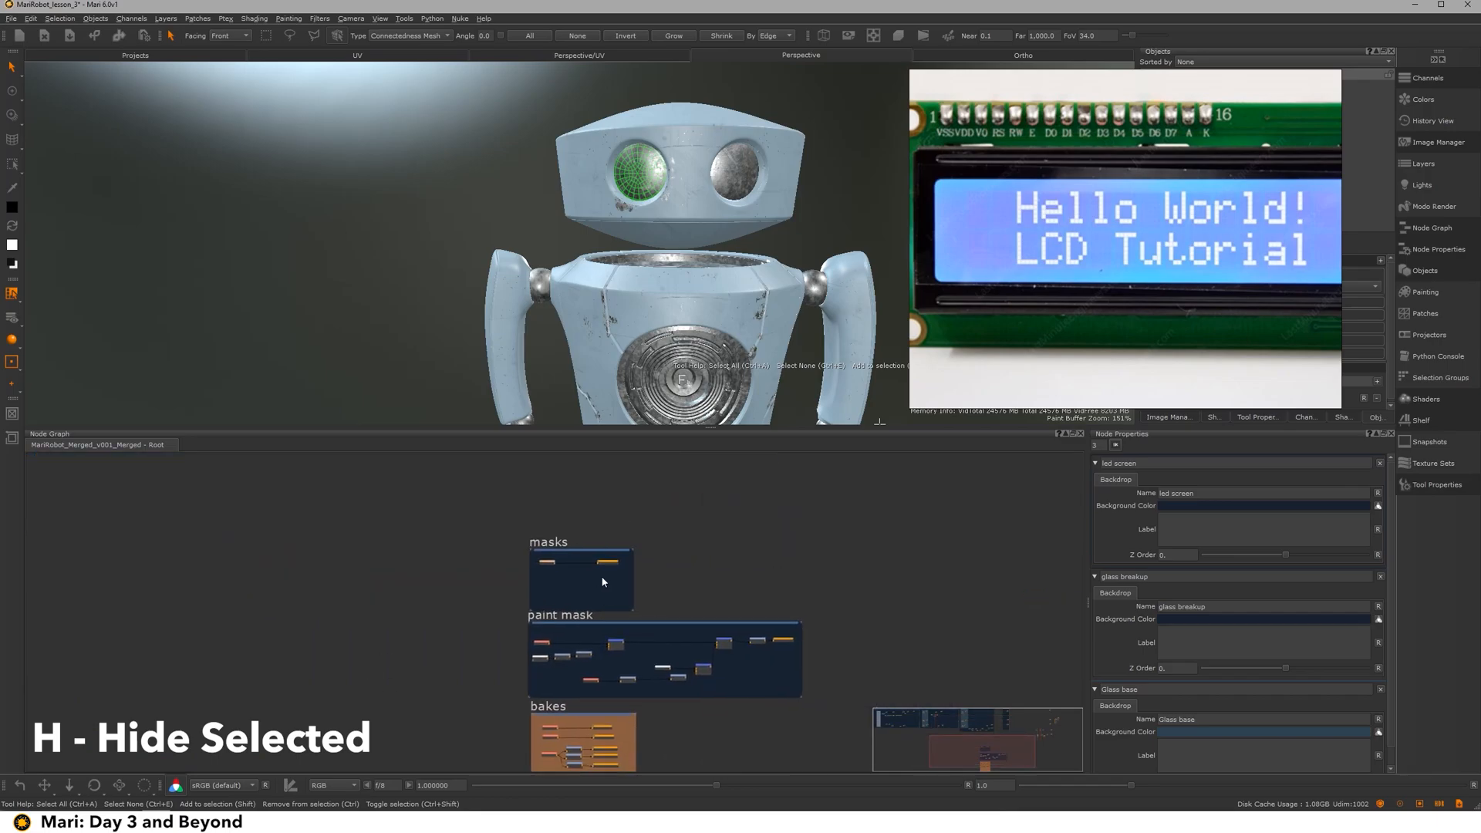
scroll(571, 566, up, 9)
key(p)
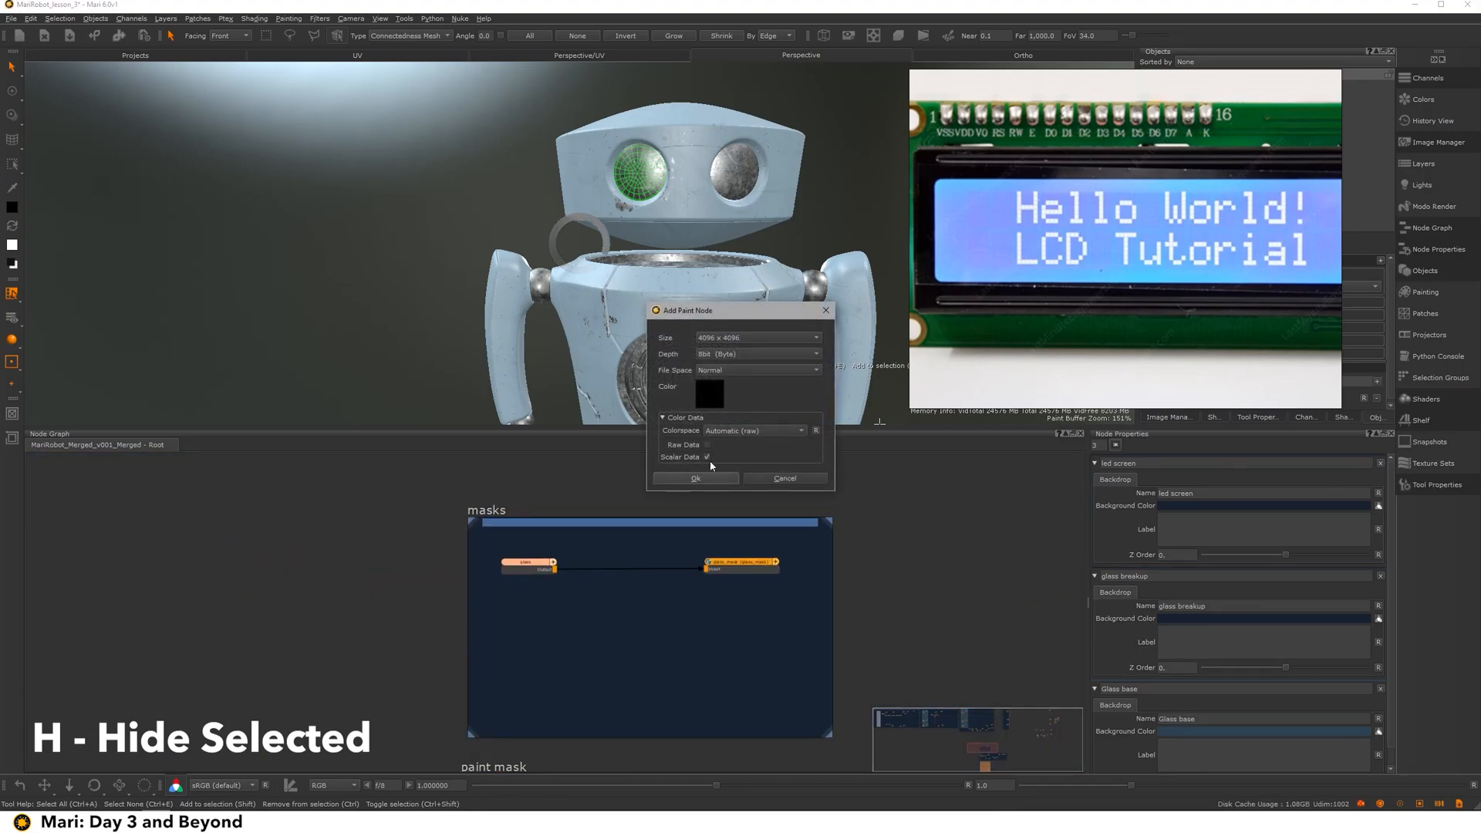
click(701, 477)
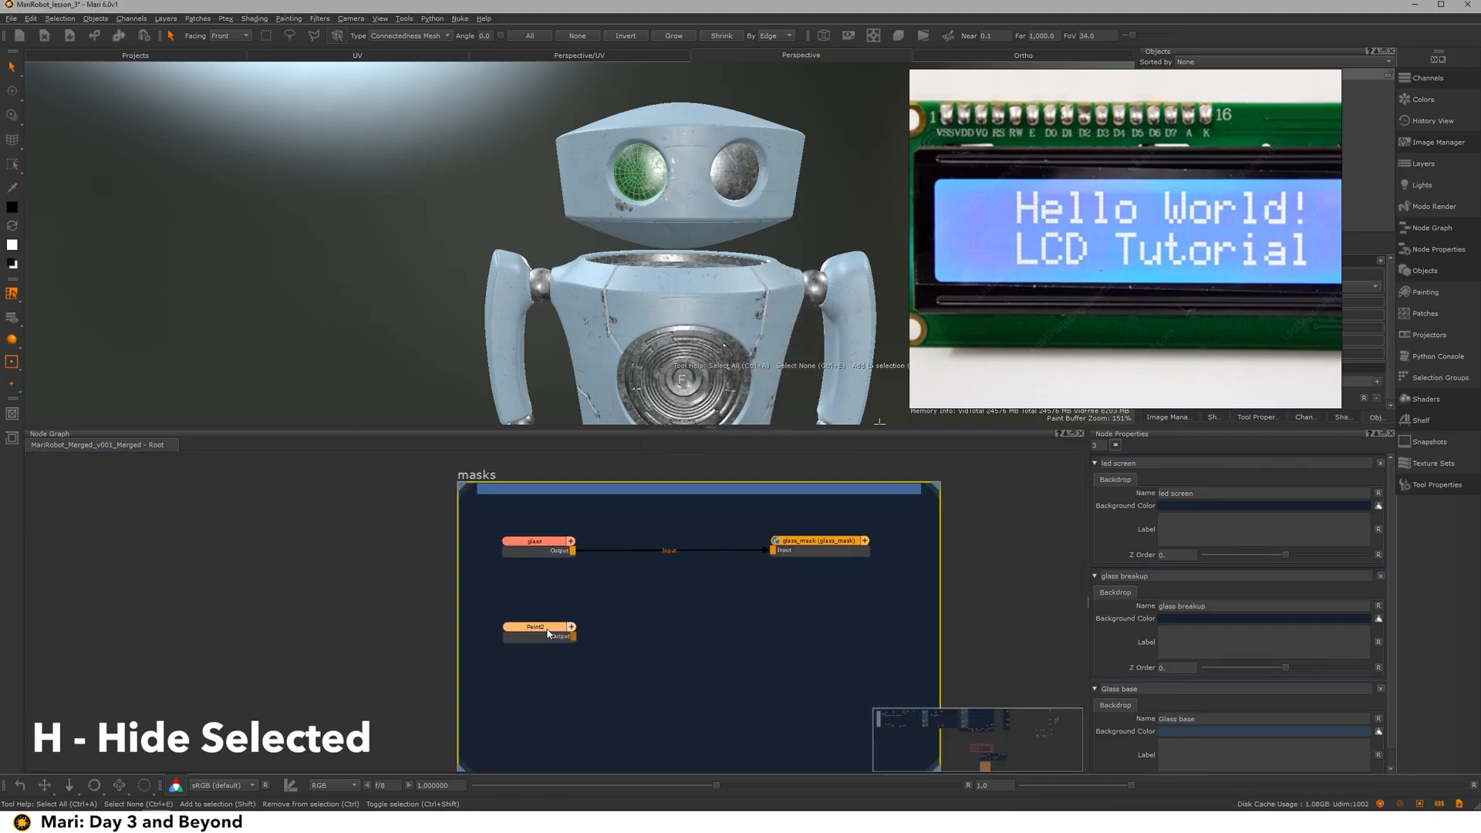
click(548, 632)
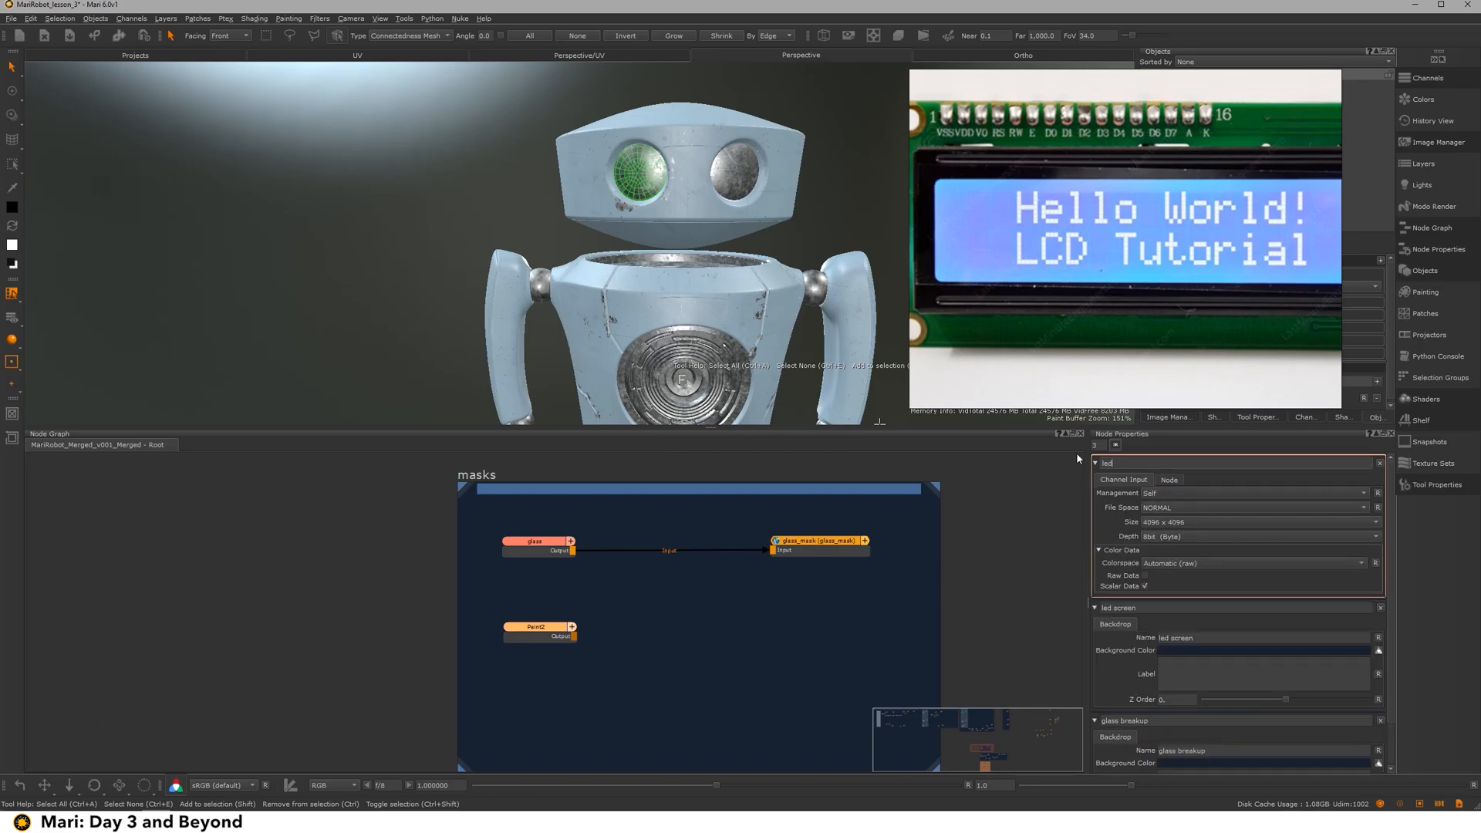
text(led_mask)
Step: Duplicate the glass_mask broadcaster, connect the led_mask paint node to the copy, and set its channel to led_mask
click(804, 548)
key(ctrl+c)
key(ctrl+v)
drag(853, 640, 796, 629)
drag(577, 633, 774, 638)
drag(1195, 488, 1115, 493)
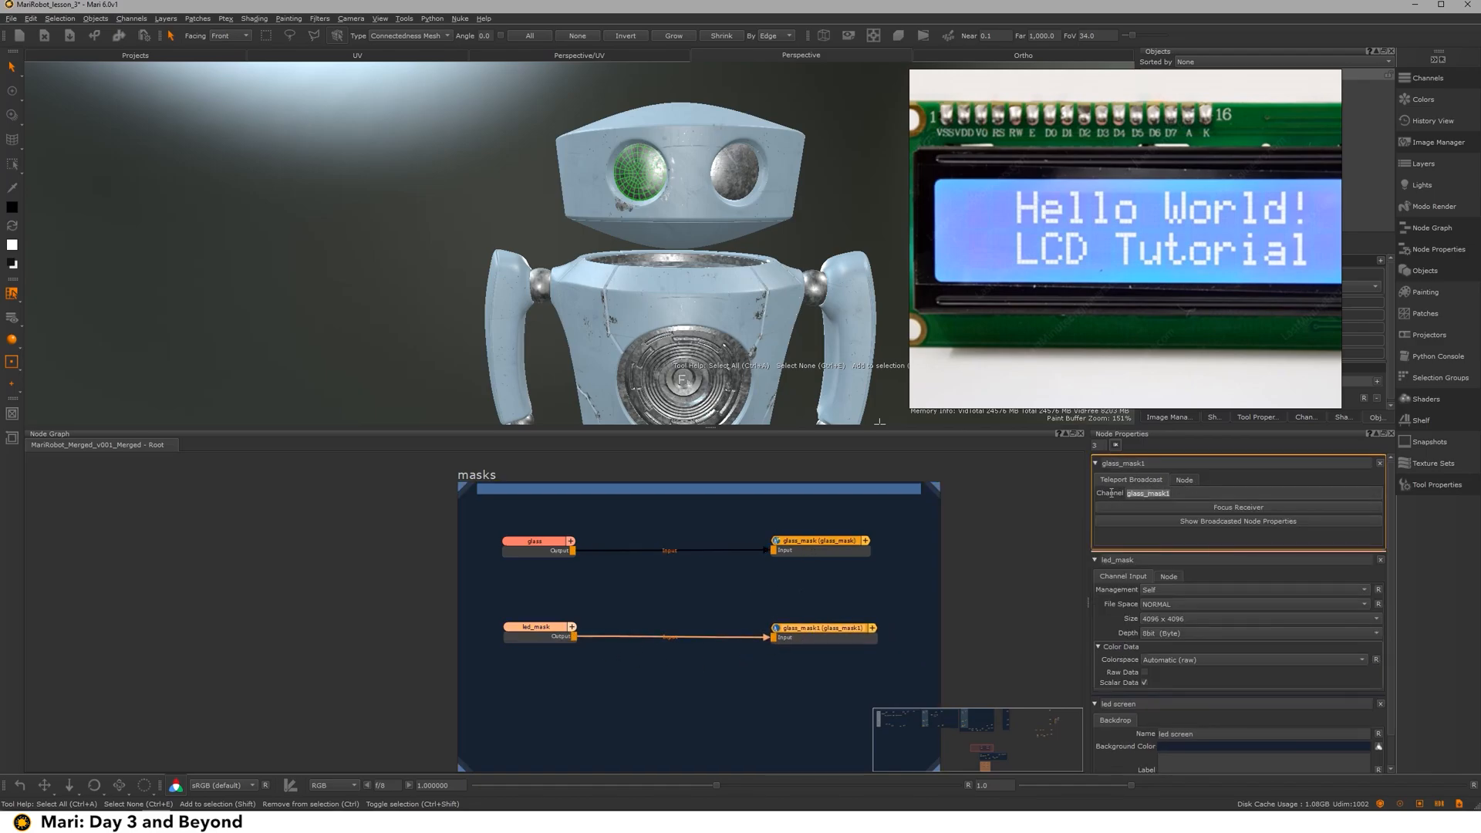
text(led_mask)
key(Return)
Step: Change the led screen backdrop's background color to the lighter blue stored swatch
scroll(883, 595, down, 5)
middle_drag(892, 532, 705, 582)
scroll(780, 520, down, 4)
middle_drag(780, 520, 634, 627)
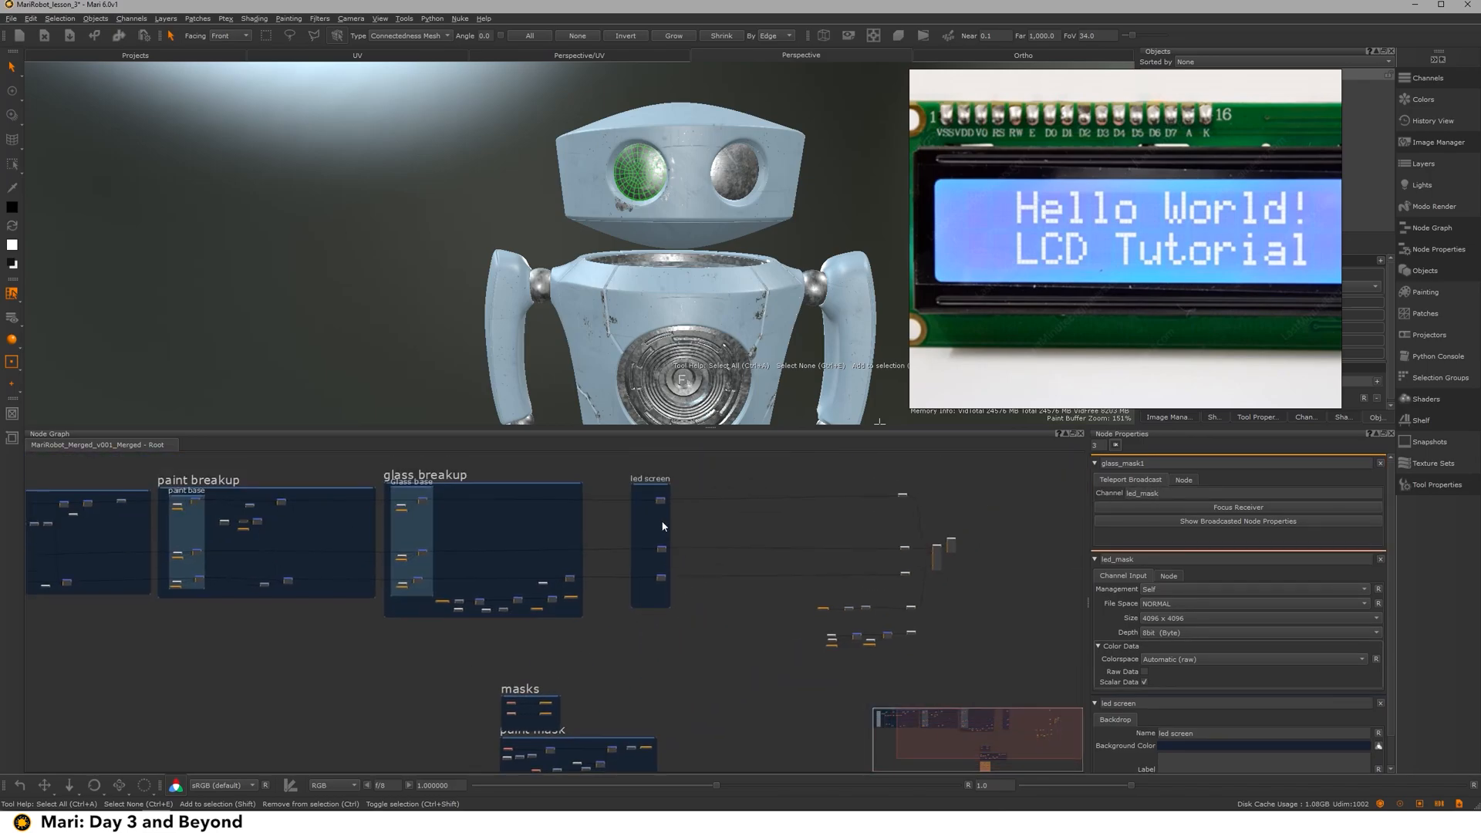
scroll(667, 508, up, 4)
scroll(667, 504, up, 2)
middle_drag(701, 508, 723, 546)
double_click(692, 488)
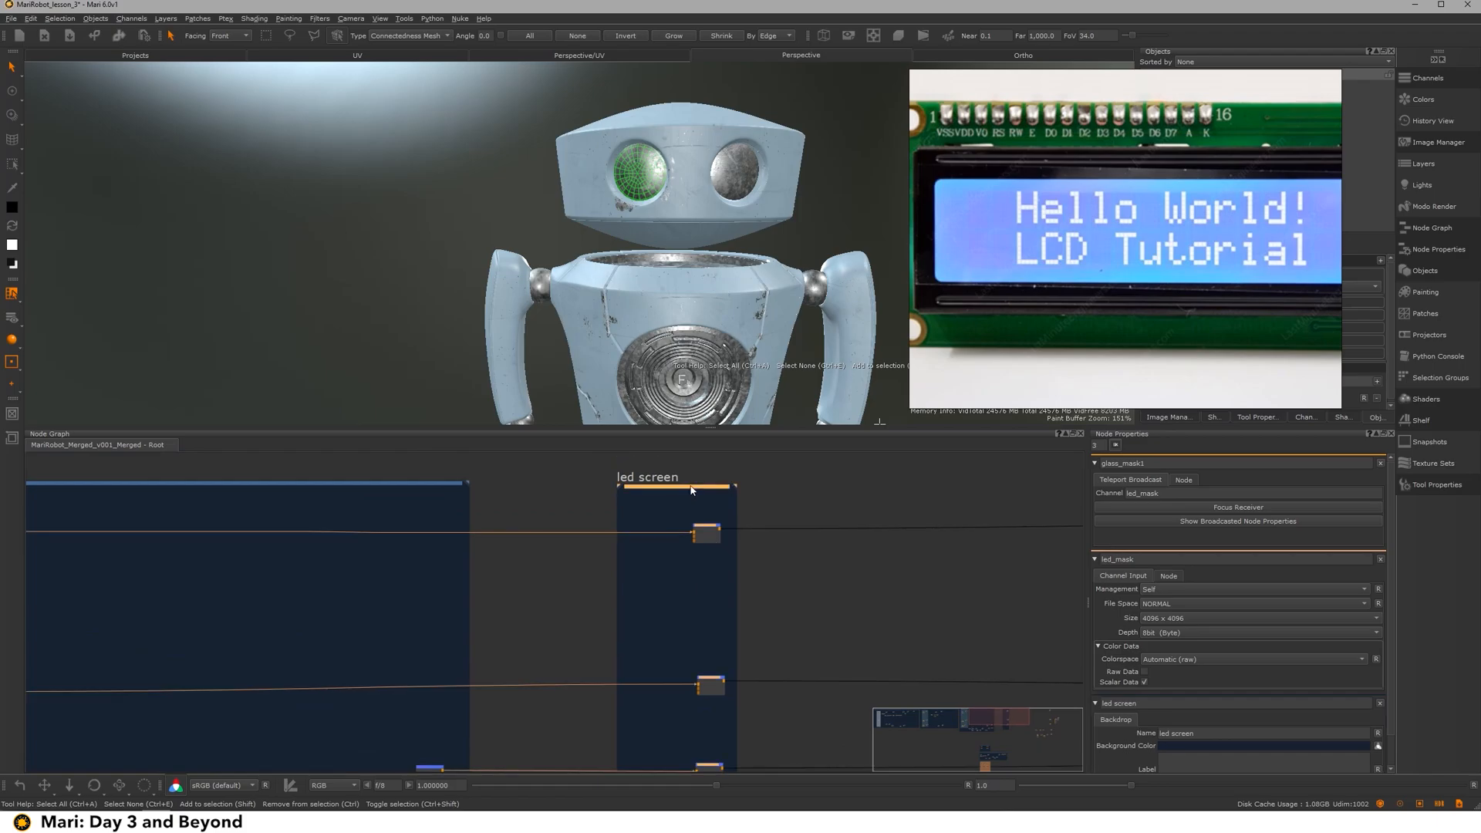
click(1221, 509)
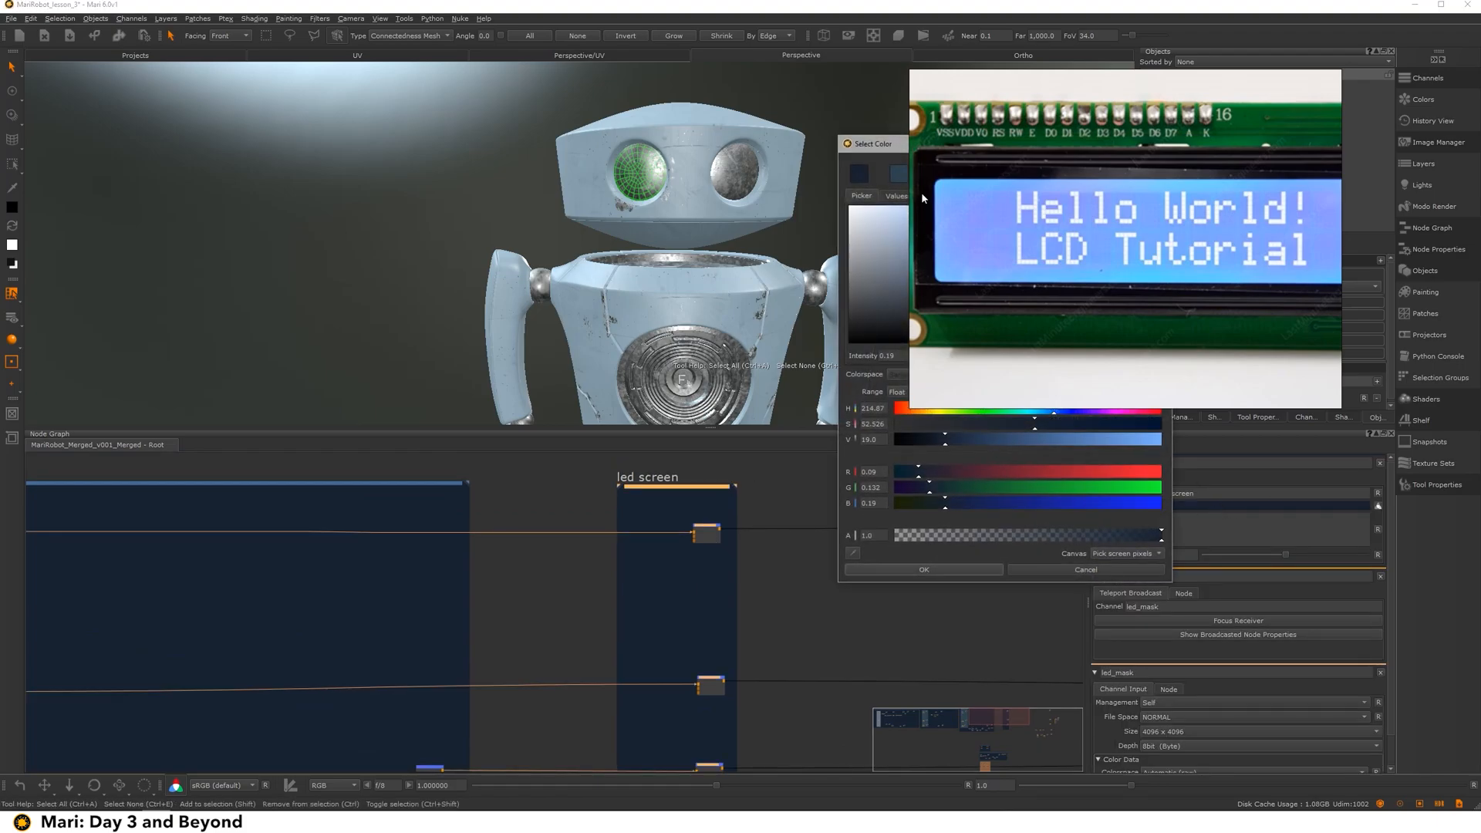
click(896, 175)
click(924, 570)
click(660, 557)
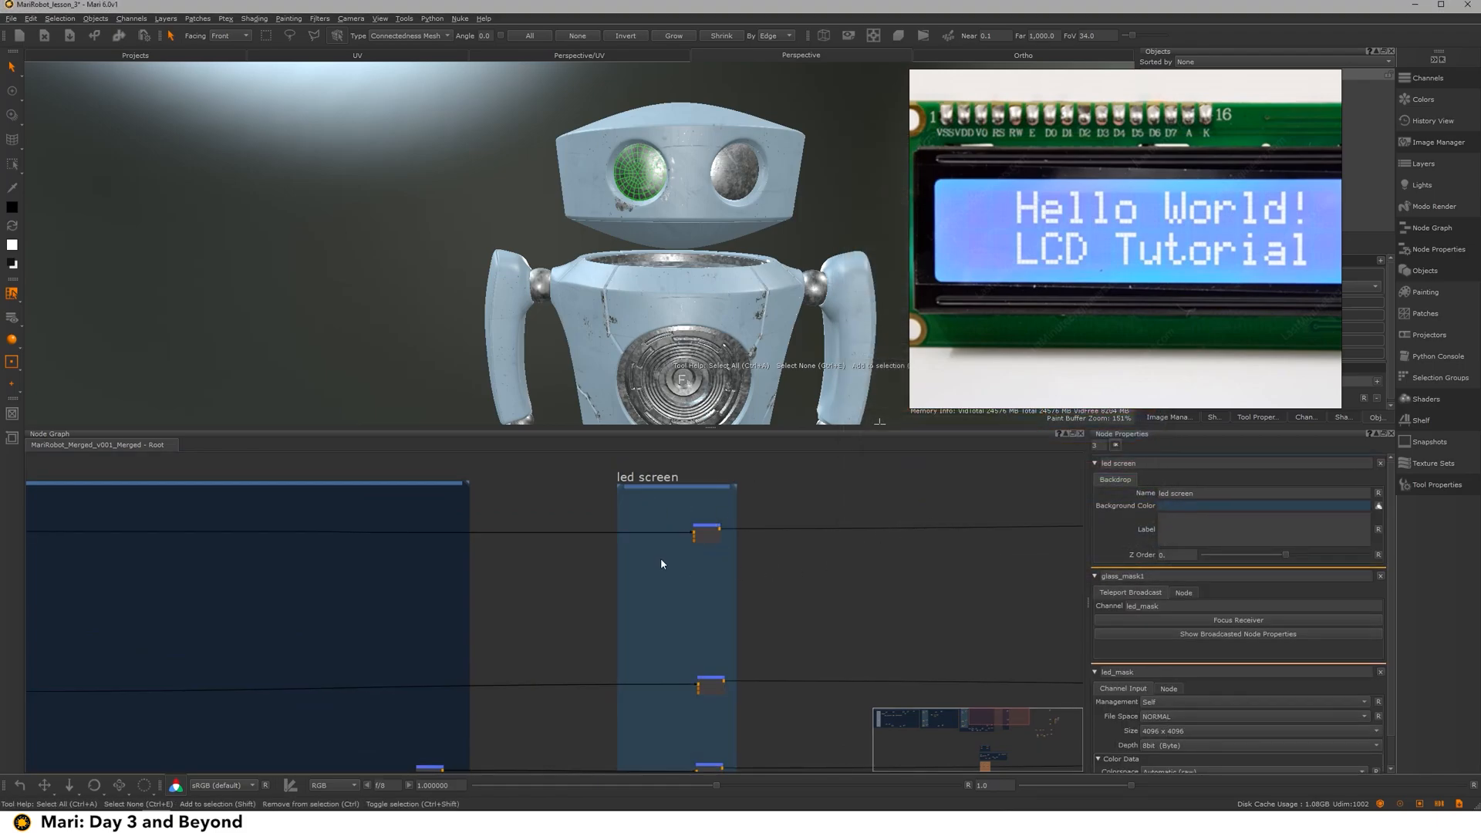
Step: Set the U and V repeat of the ledMask.png tiled node to 25
middle_drag(642, 557, 675, 533)
middle_drag(682, 646, 750, 543)
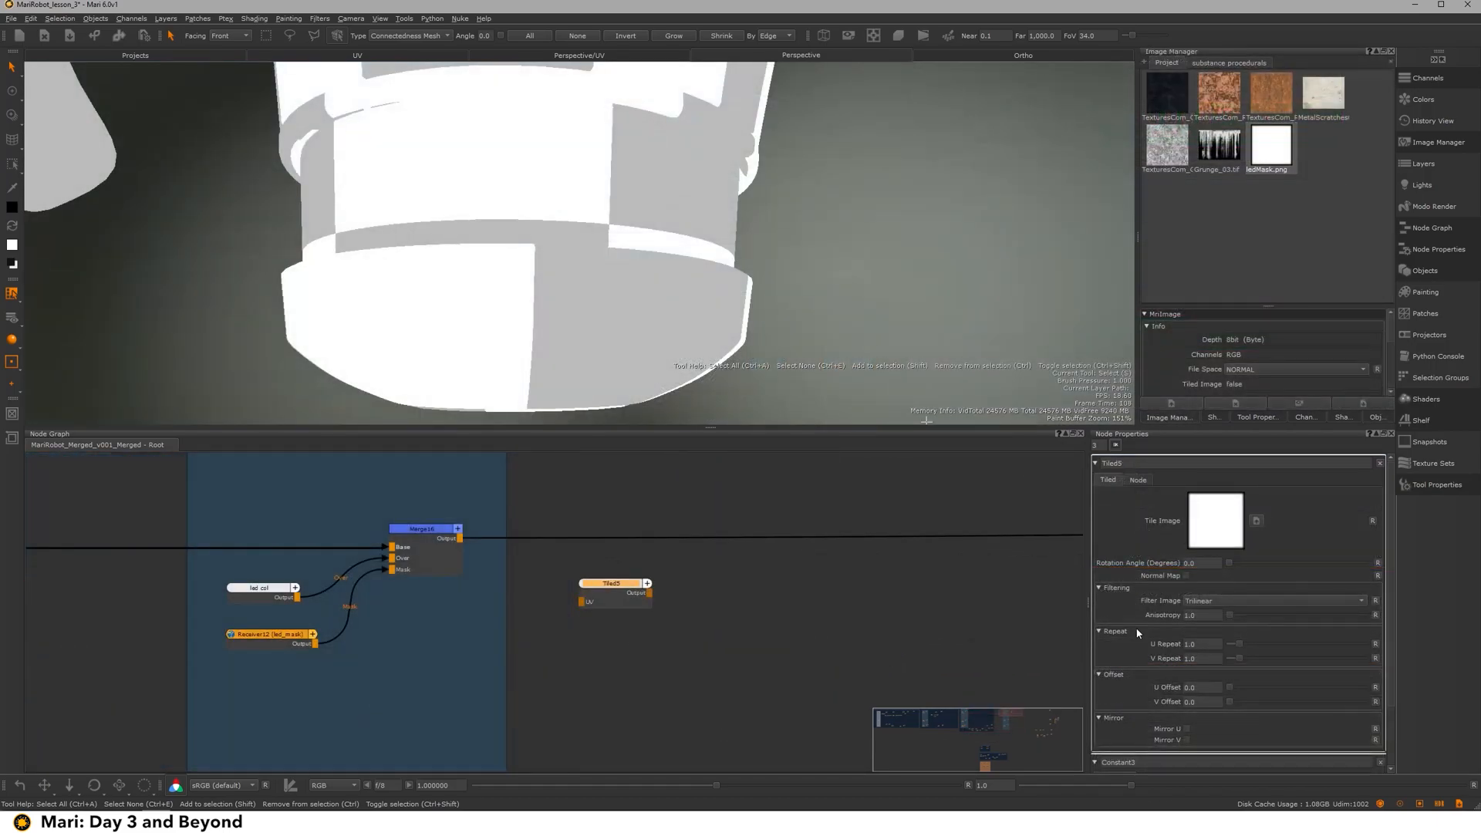
text(25)
key(Return)
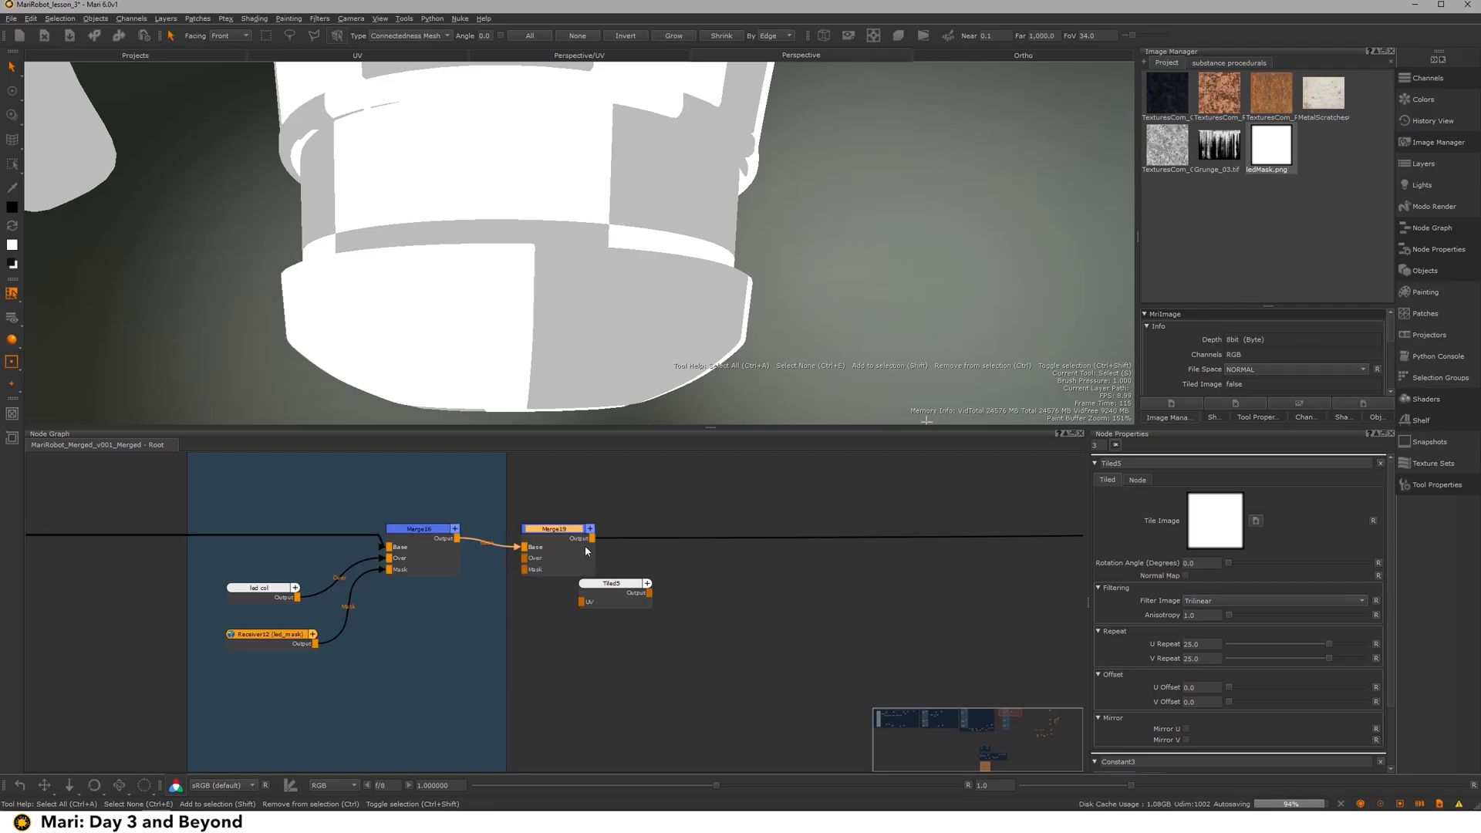
Step: Move the new Merge clear of the led screen backdrop, connecting the tiled node to Over and a duplicated led_mask receiver to Mask
drag(585, 545, 776, 545)
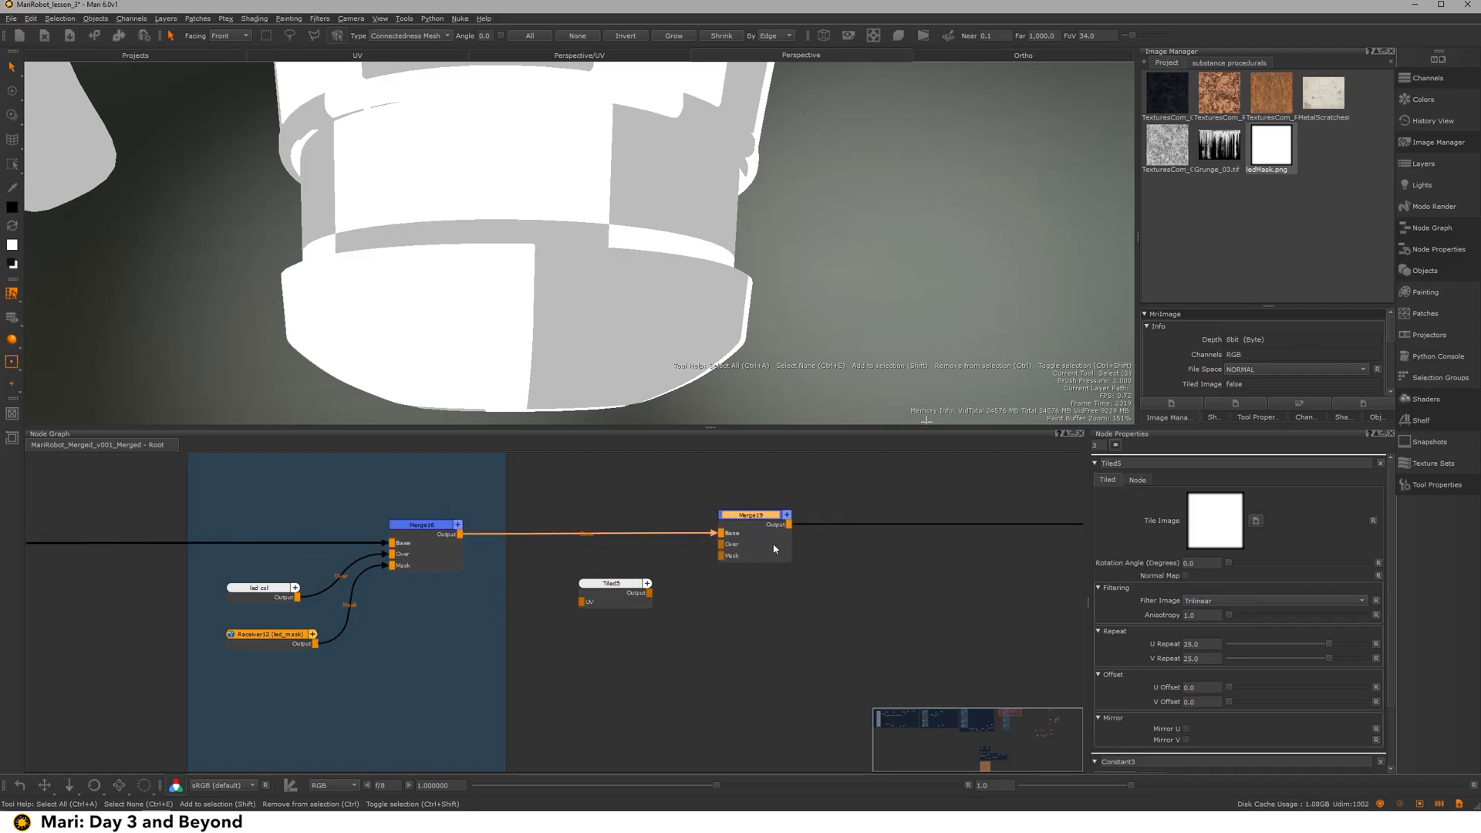
drag(646, 602, 721, 556)
click(270, 636)
key(ctrl+c)
key(ctrl+v)
drag(769, 547, 781, 548)
drag(578, 595, 599, 572)
double_click(771, 539)
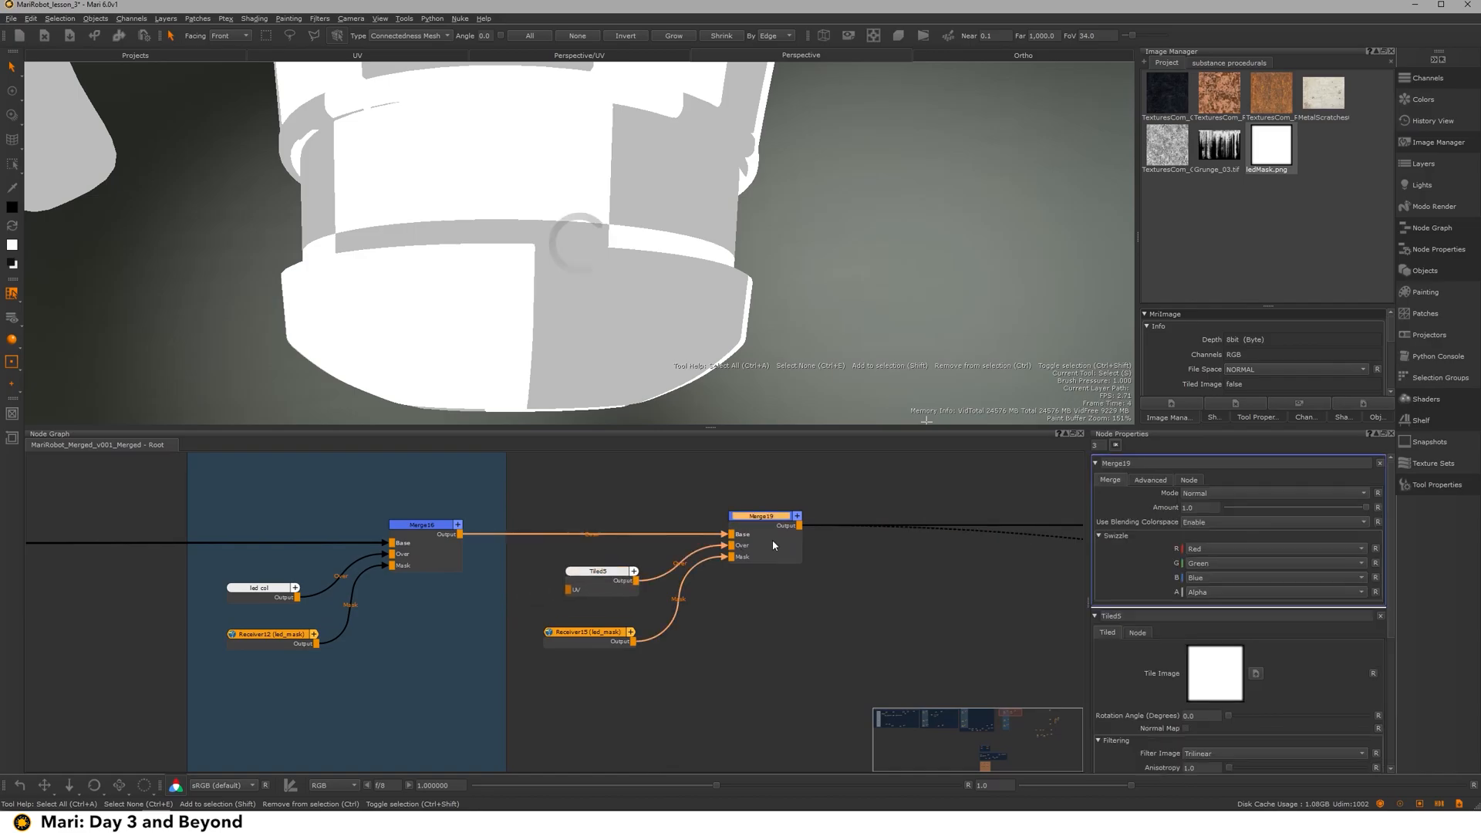
Step: Try a U and V repeat of 100 on the ledMask tiled node and inspect the grid
double_click(600, 572)
drag(1209, 644, 1164, 647)
text(100)
key(Tab)
text(100)
key(Return)
scroll(615, 260, down, 4)
alt+drag(555, 255, 602, 259)
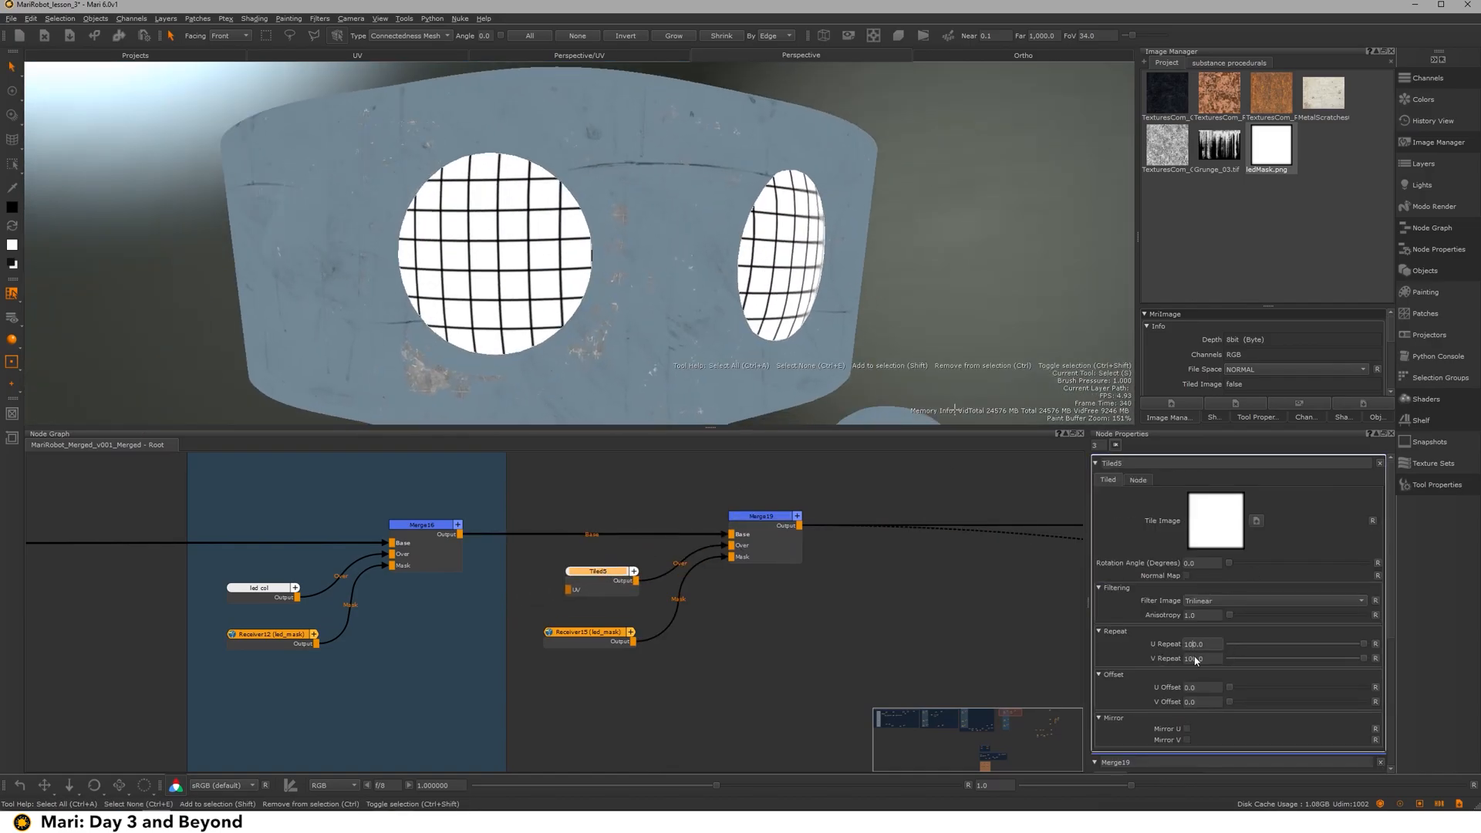
Step: Set the ledMask tiled node's U and V repeat to 700, checking the grid density on the waist band
text(0)
click(1195, 657)
text(0)
key(Return)
alt+right_drag(602, 258, 605, 228)
alt+middle_drag(605, 228, 540, 154)
text(700)
drag(1209, 658, 1164, 661)
text(700)
key(Return)
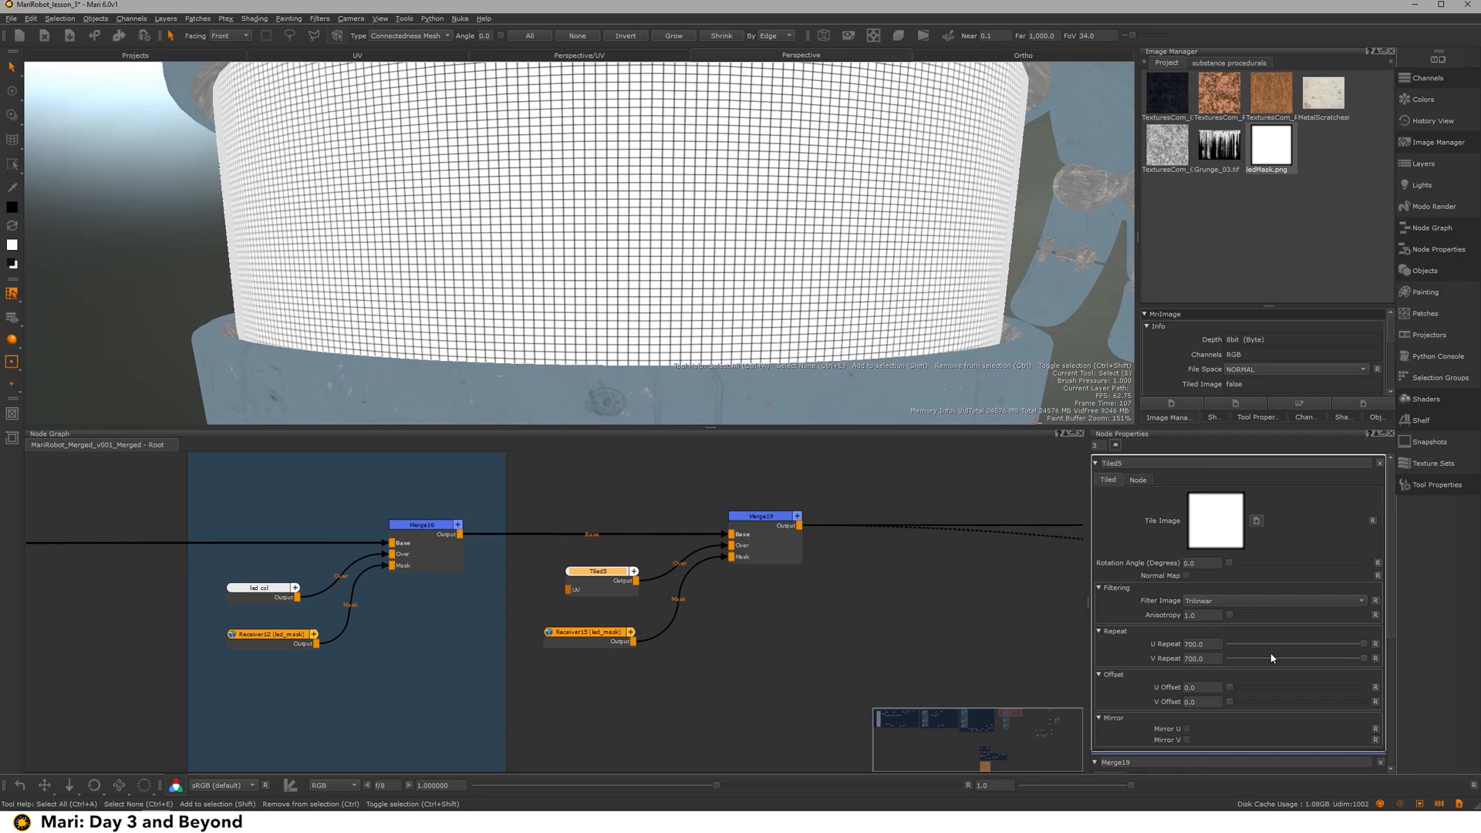
Step: Move the copied led_mask receiver down and add a Levels node to the LED network
drag(591, 643, 568, 663)
key(Tab)
text(lev)
key(Return)
click(260, 588)
click(665, 659)
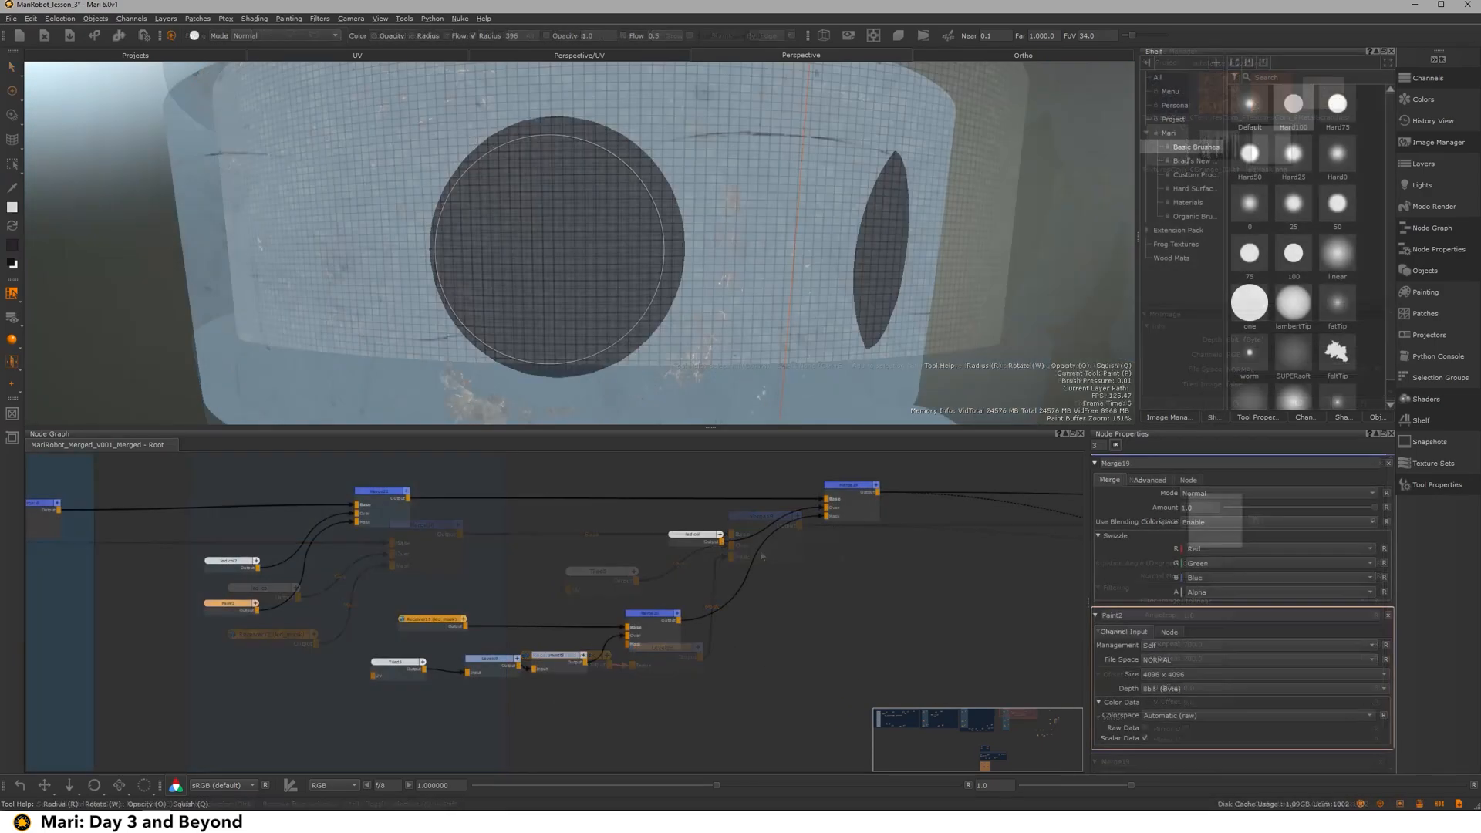
Step: Paint black over the lower part of the eye's blue circle with a large hard brush to leave a crescent, redoing the stroke once
key(ctrl+z)
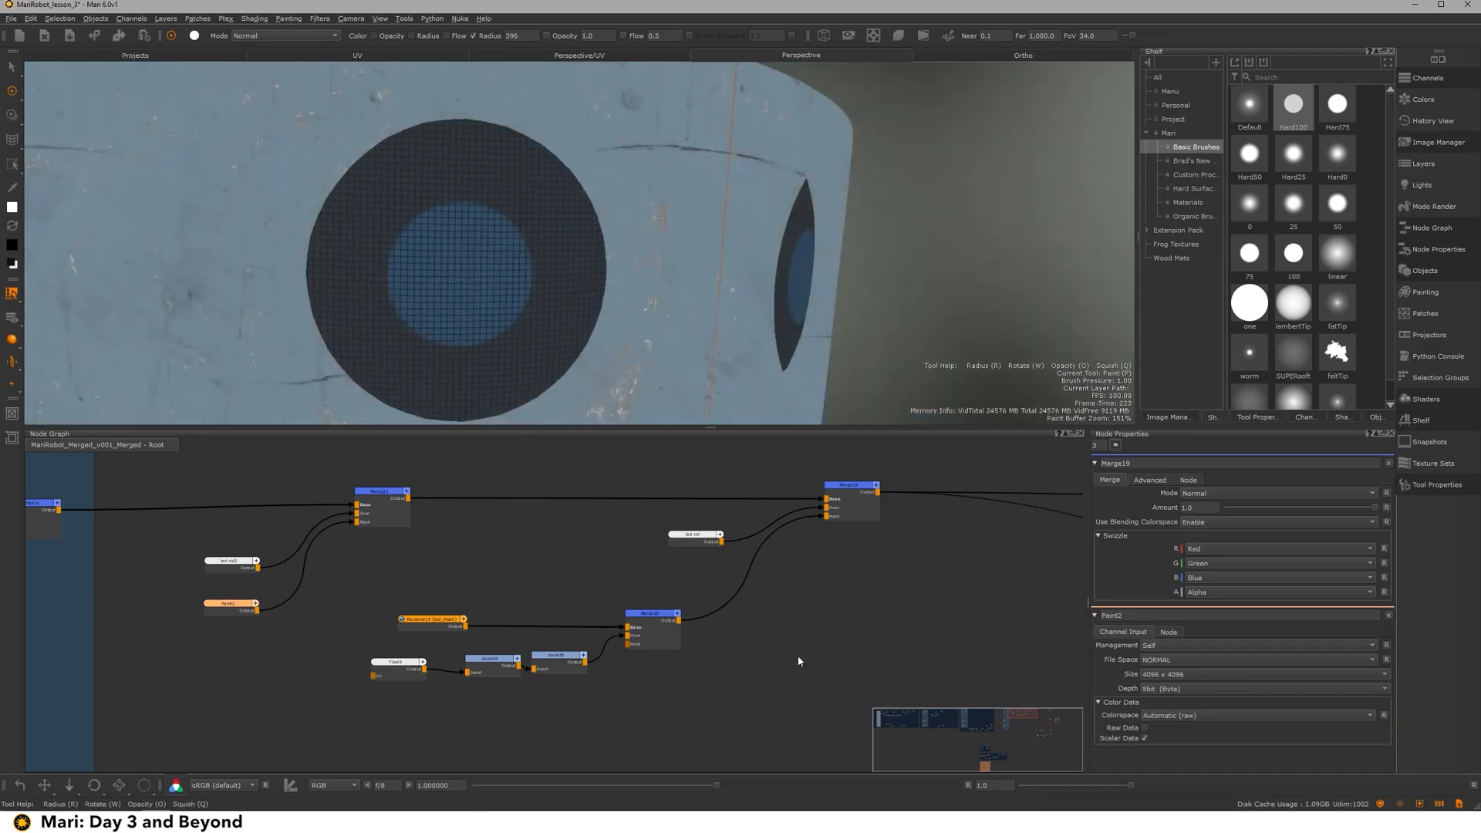
key(x)
scroll(463, 284, down, 1)
click(467, 298)
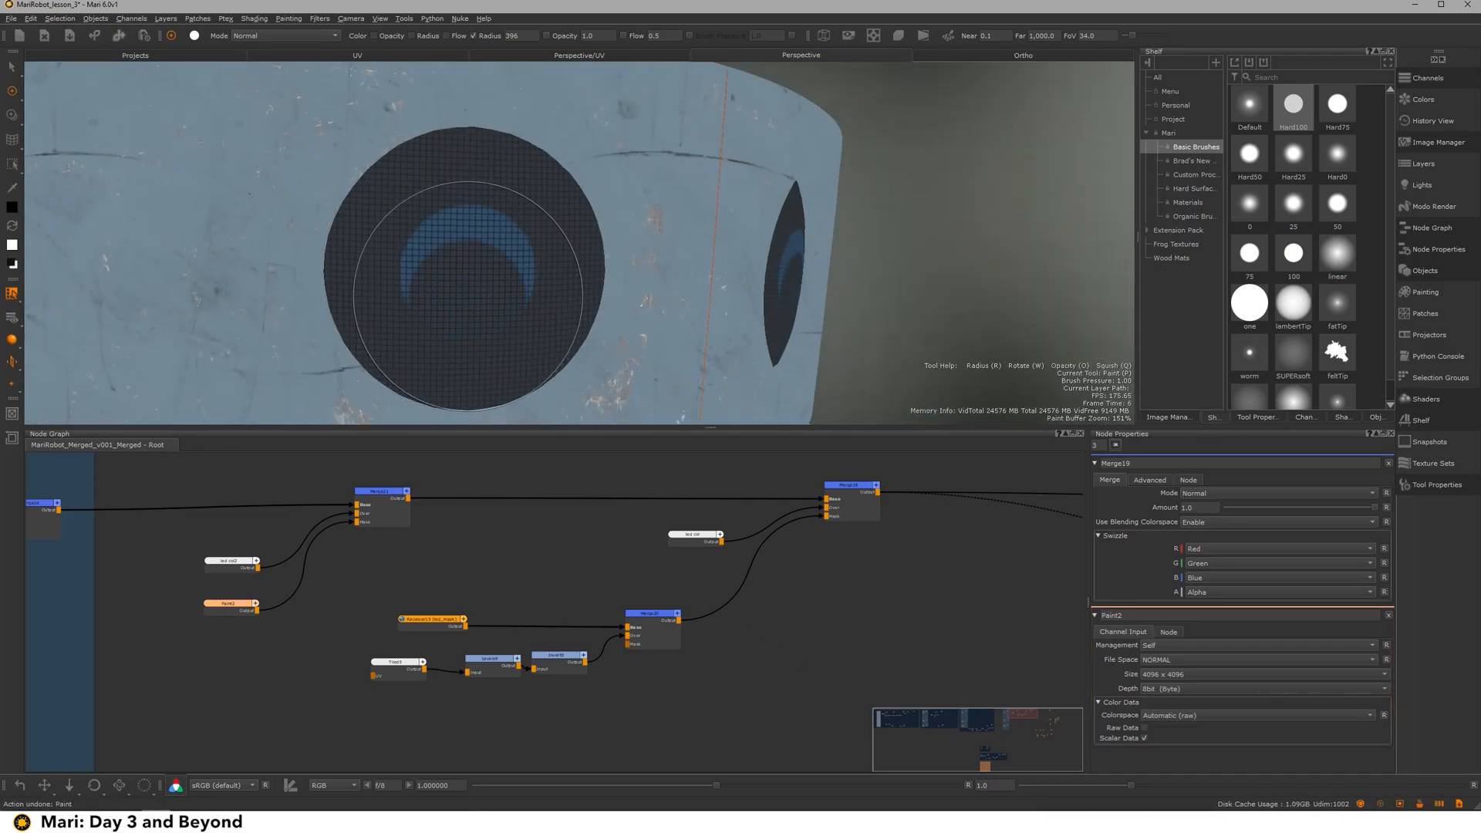
key(ctrl+z)
key(ctrl+z)
click(464, 298)
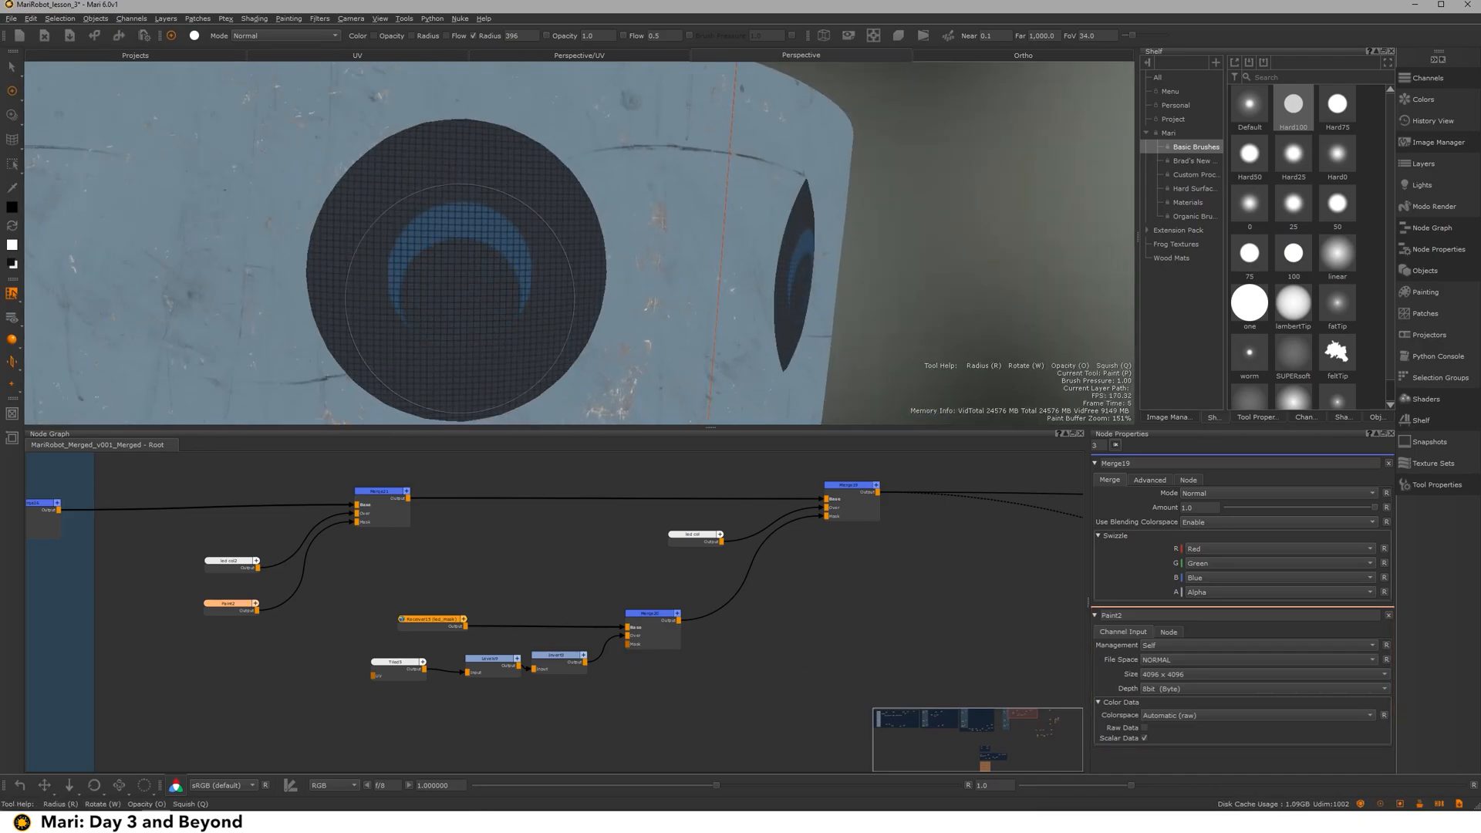
scroll(464, 298, down, 3)
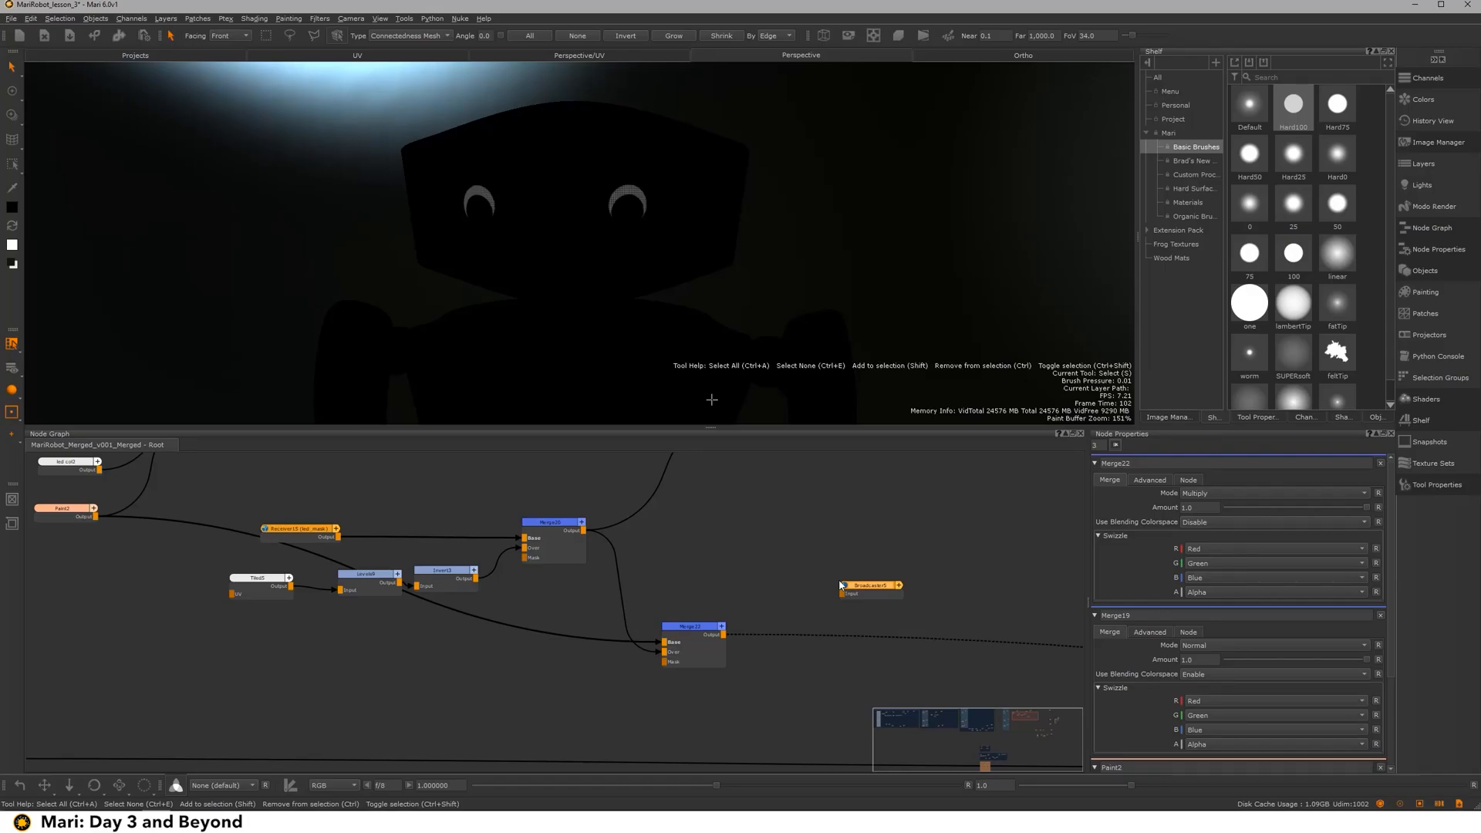
Step: Connect the multiply Merge to the new broadcaster and set the broadcaster's channel to leds text mask
drag(868, 597, 865, 610)
drag(723, 634, 869, 605)
drag(876, 603, 877, 612)
double_click(877, 613)
click(1216, 491)
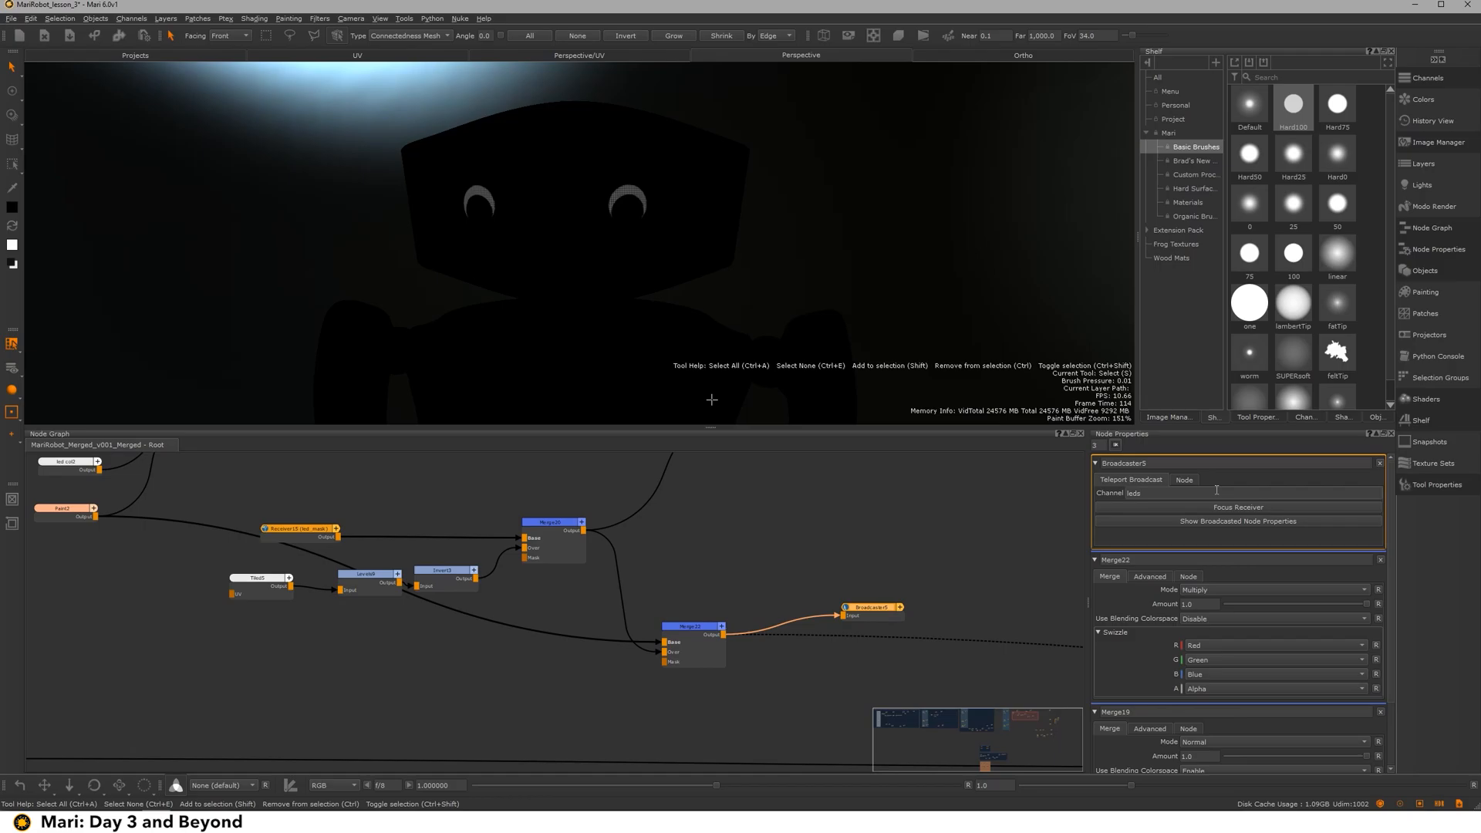
key(Return)
drag(887, 607, 879, 617)
Step: Duplicate the opacity channel node, place the copy below the opacity network, and rename it emmisive
scroll(930, 524, down, 3)
middle_drag(931, 525, 661, 607)
middle_drag(578, 717, 635, 504)
middle_drag(649, 741, 707, 595)
scroll(694, 604, up, 3)
double_click(754, 511)
key(ctrl+v)
drag(758, 625, 752, 637)
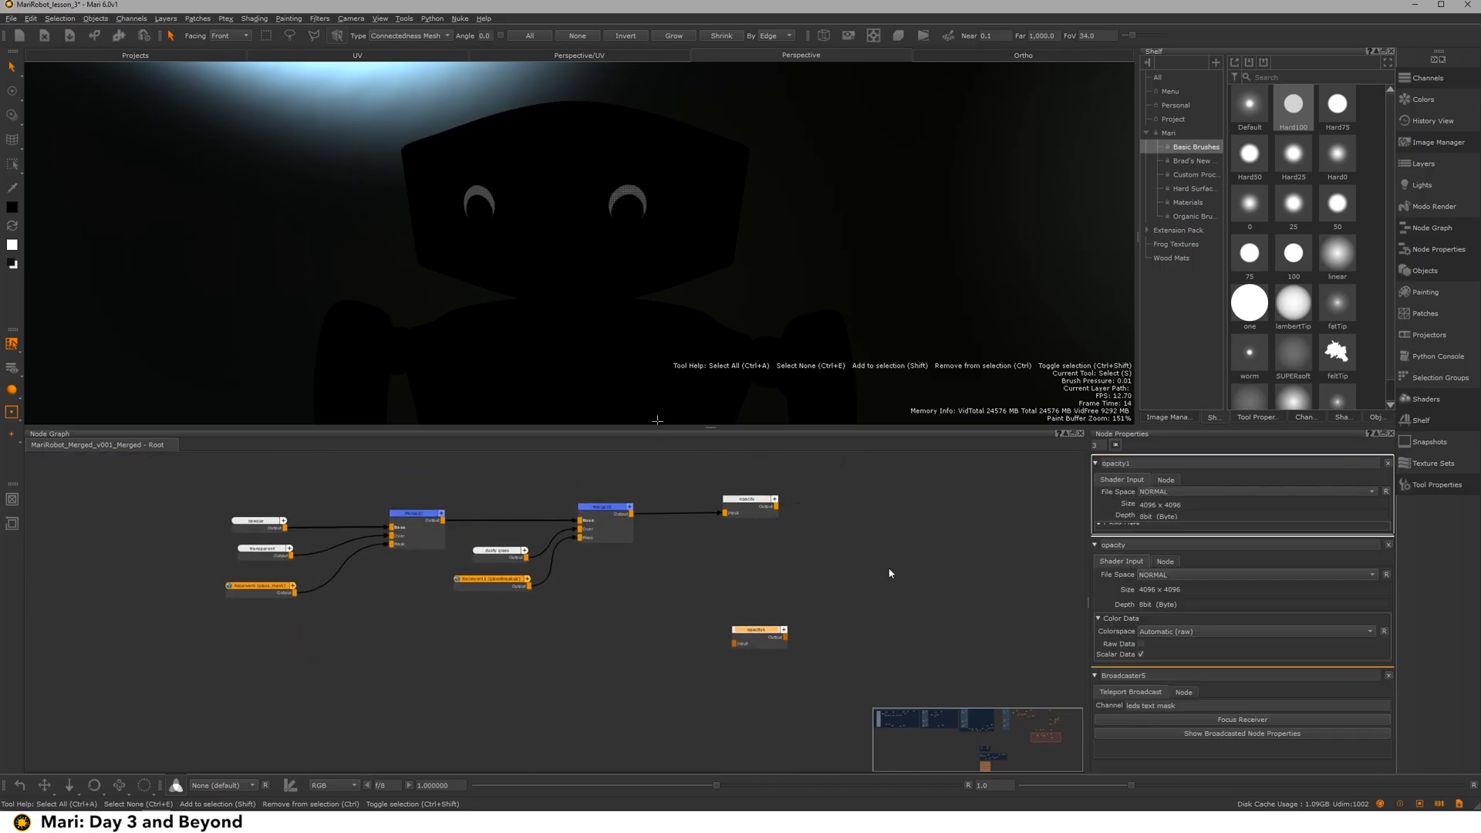
double_click(1144, 463)
text(emmisive)
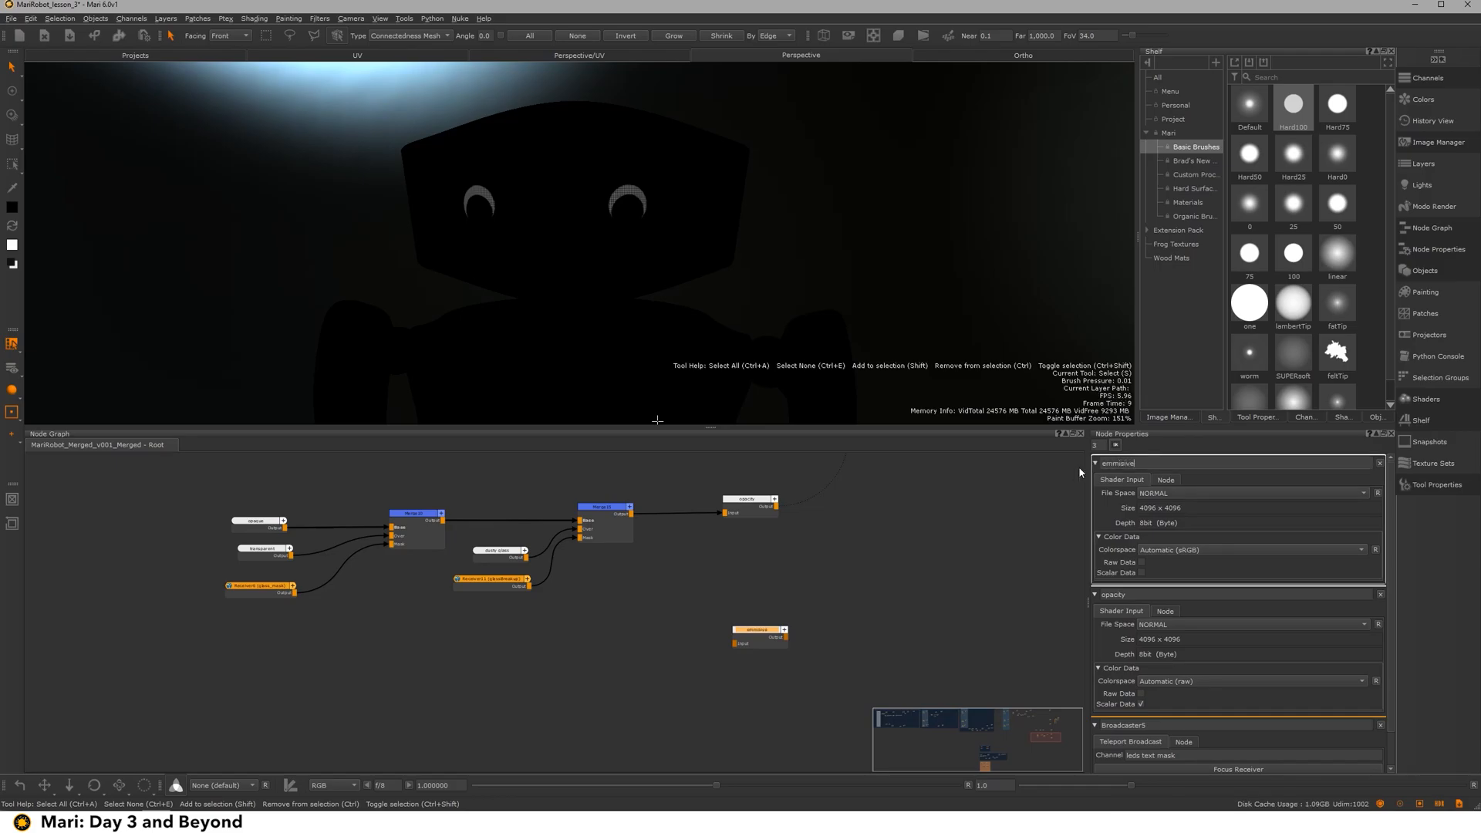
Step: Add two Color nodes beside the emmisive channel, making one black and keeping the other white
key(Tab)
text(co)
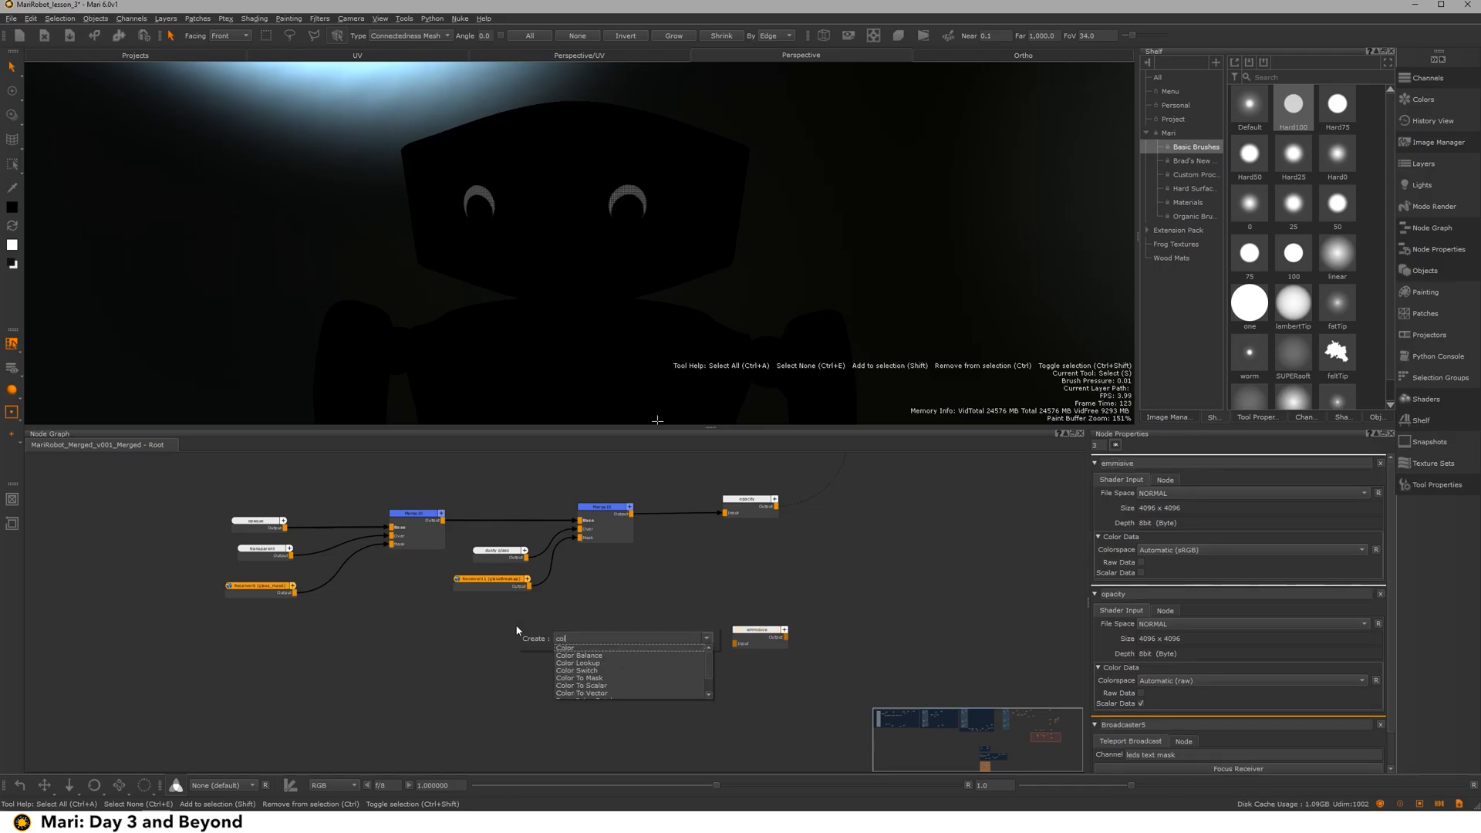
key(Return)
drag(551, 644, 429, 660)
key(ctrl+c)
key(ctrl+v)
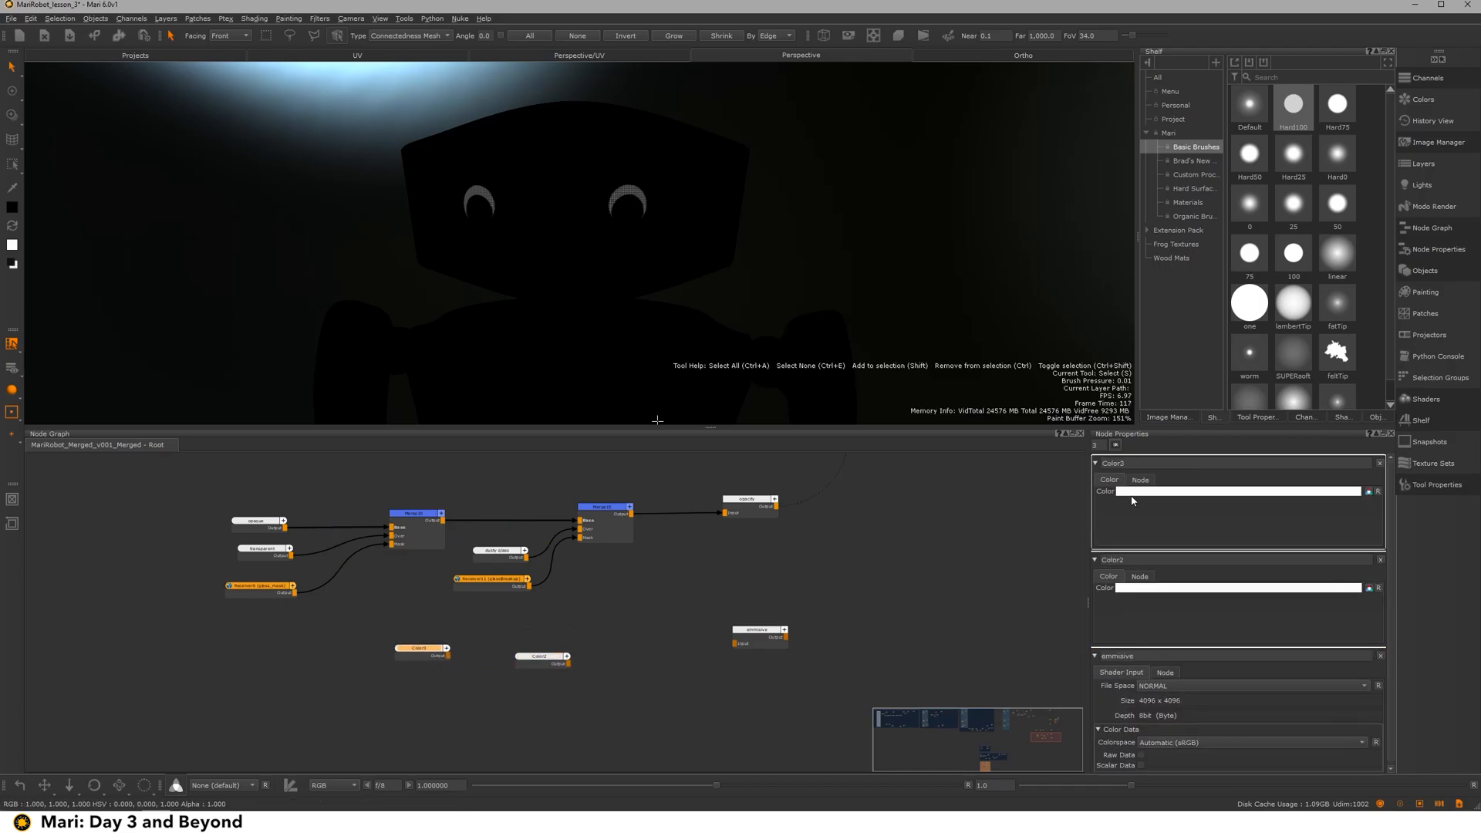
click(1137, 491)
drag(830, 307, 833, 547)
click(822, 600)
drag(532, 658, 519, 688)
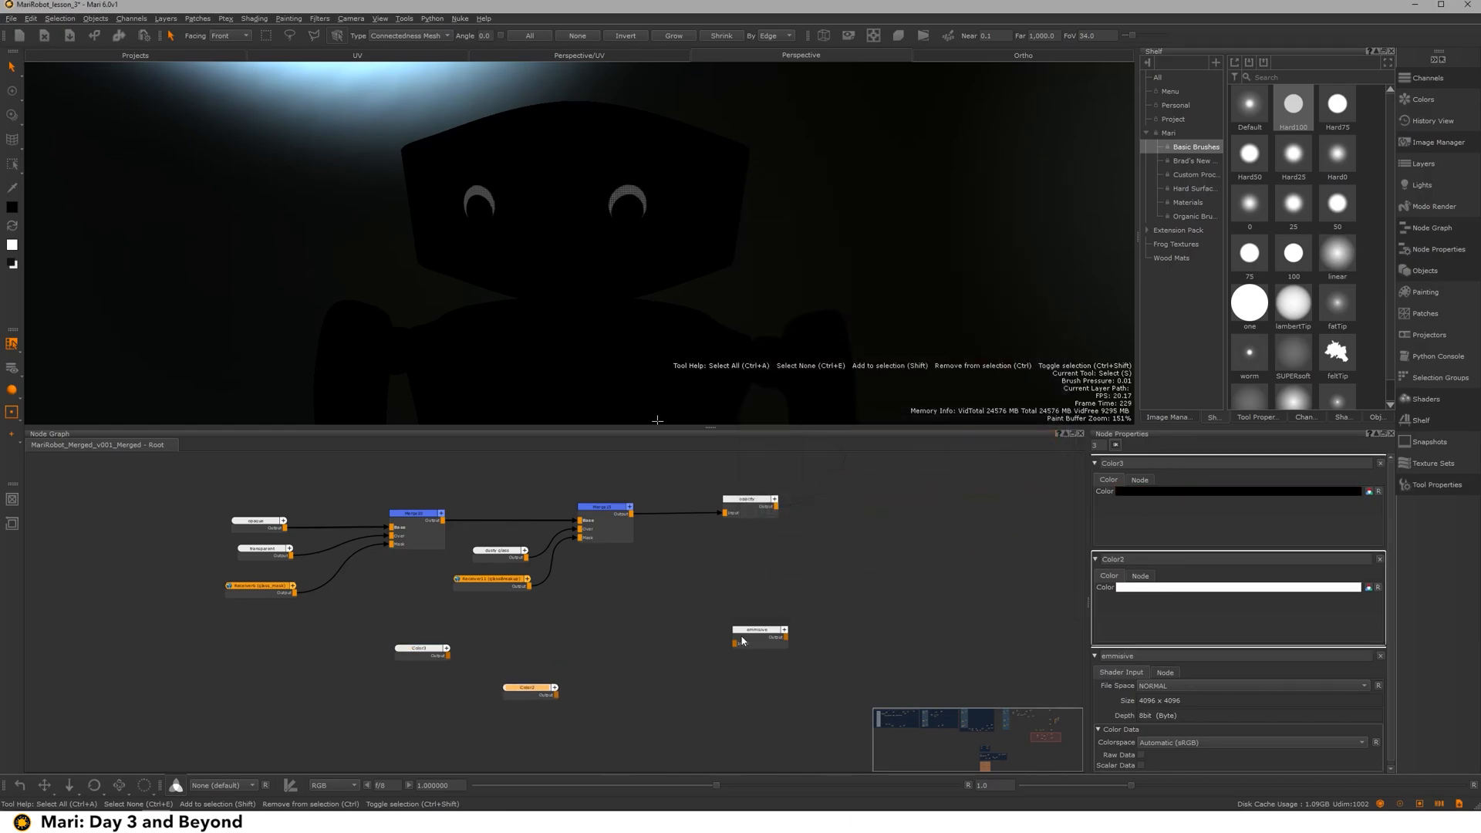
Step: Connect the black Color node to emmisive, insert a Merge between them, and connect the white Color node to its Over input
drag(448, 655, 735, 643)
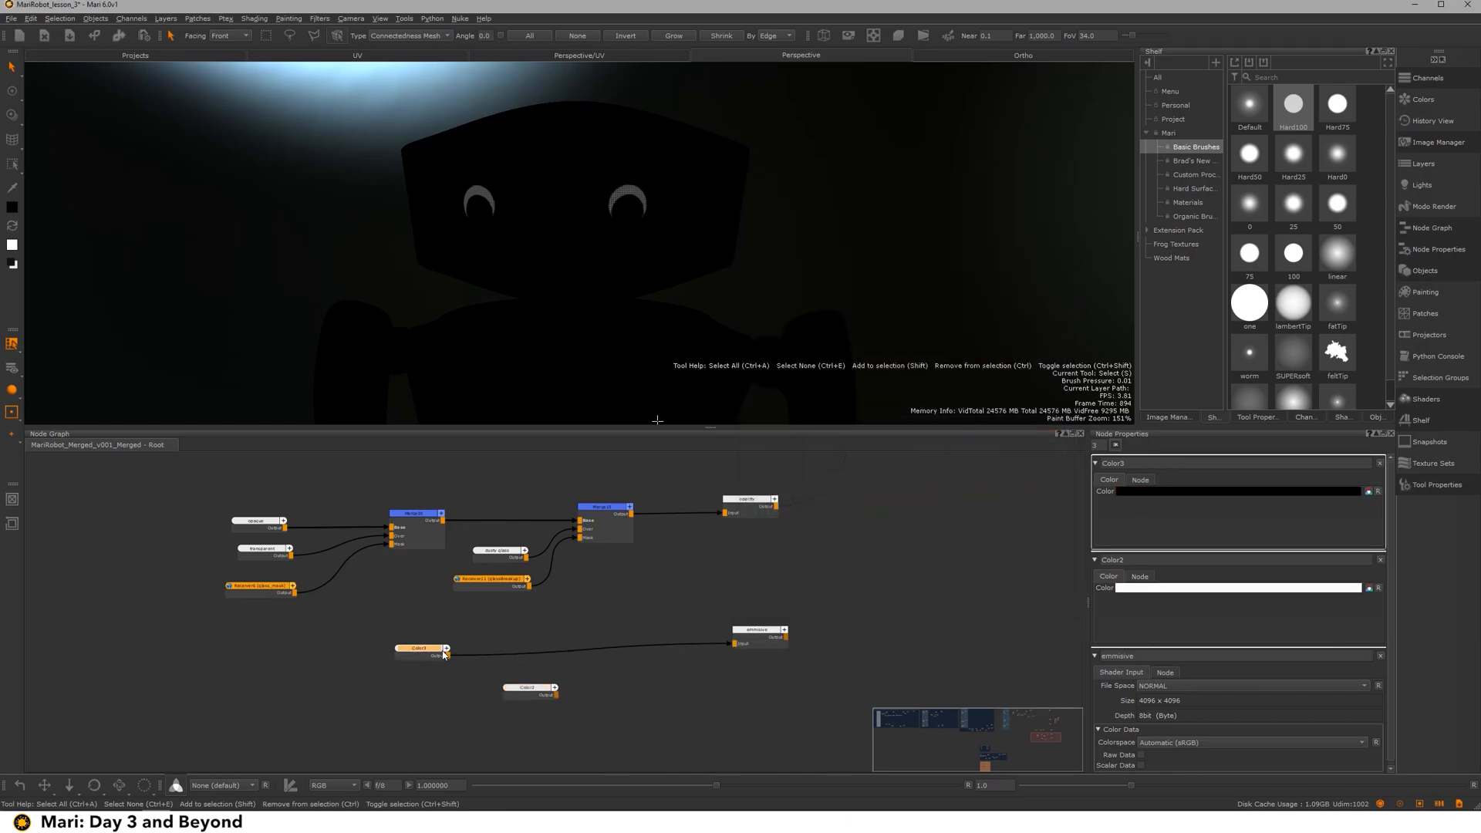
key(m)
drag(478, 654, 625, 659)
drag(554, 694, 603, 665)
Step: Paste a copy of the glassBreakup receiver below the white Color node and switch its channel to leds text mask
key(ctrl+v)
drag(577, 757, 506, 740)
double_click(506, 740)
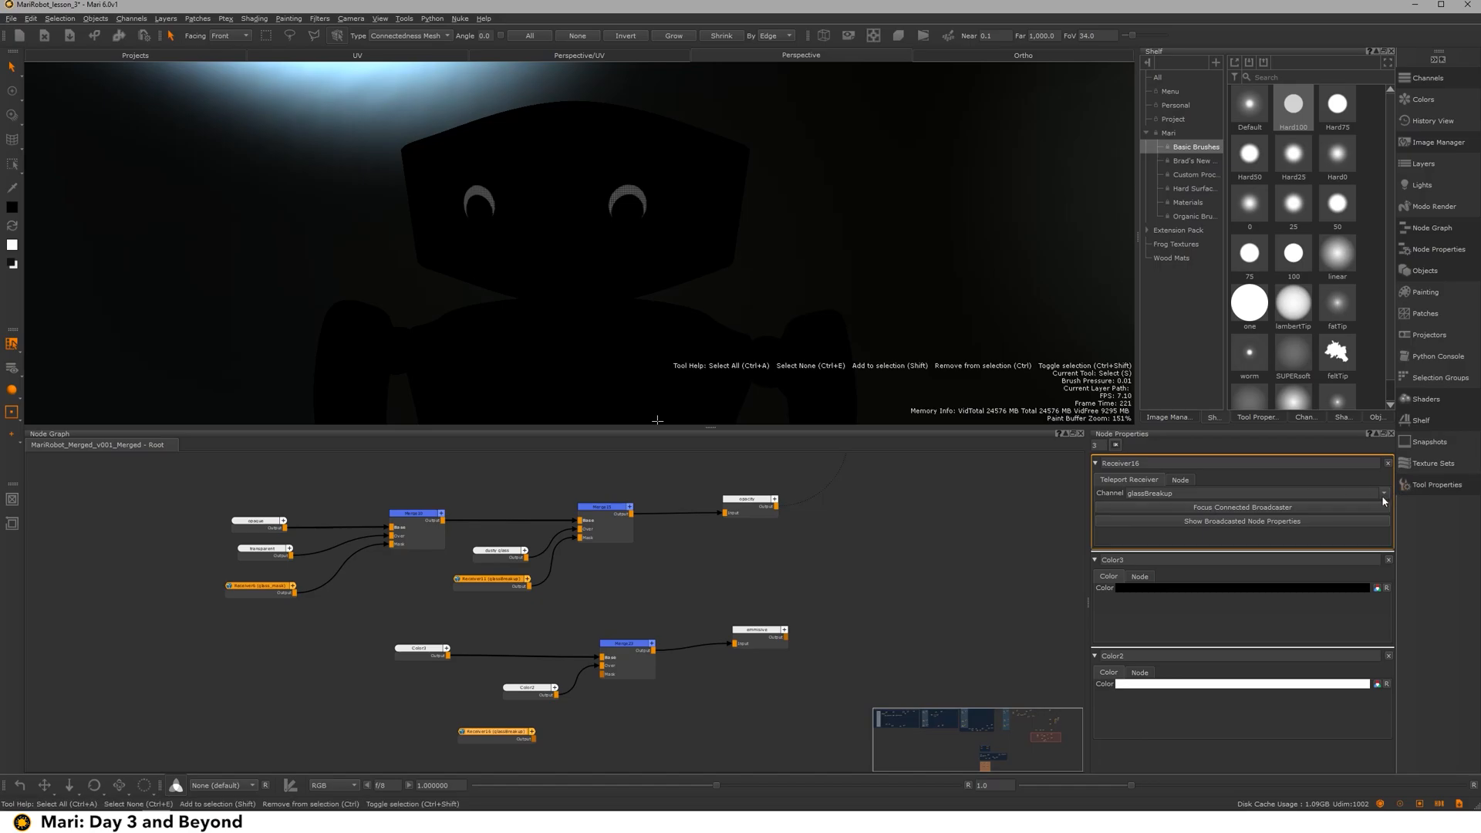
click(1383, 496)
click(1186, 511)
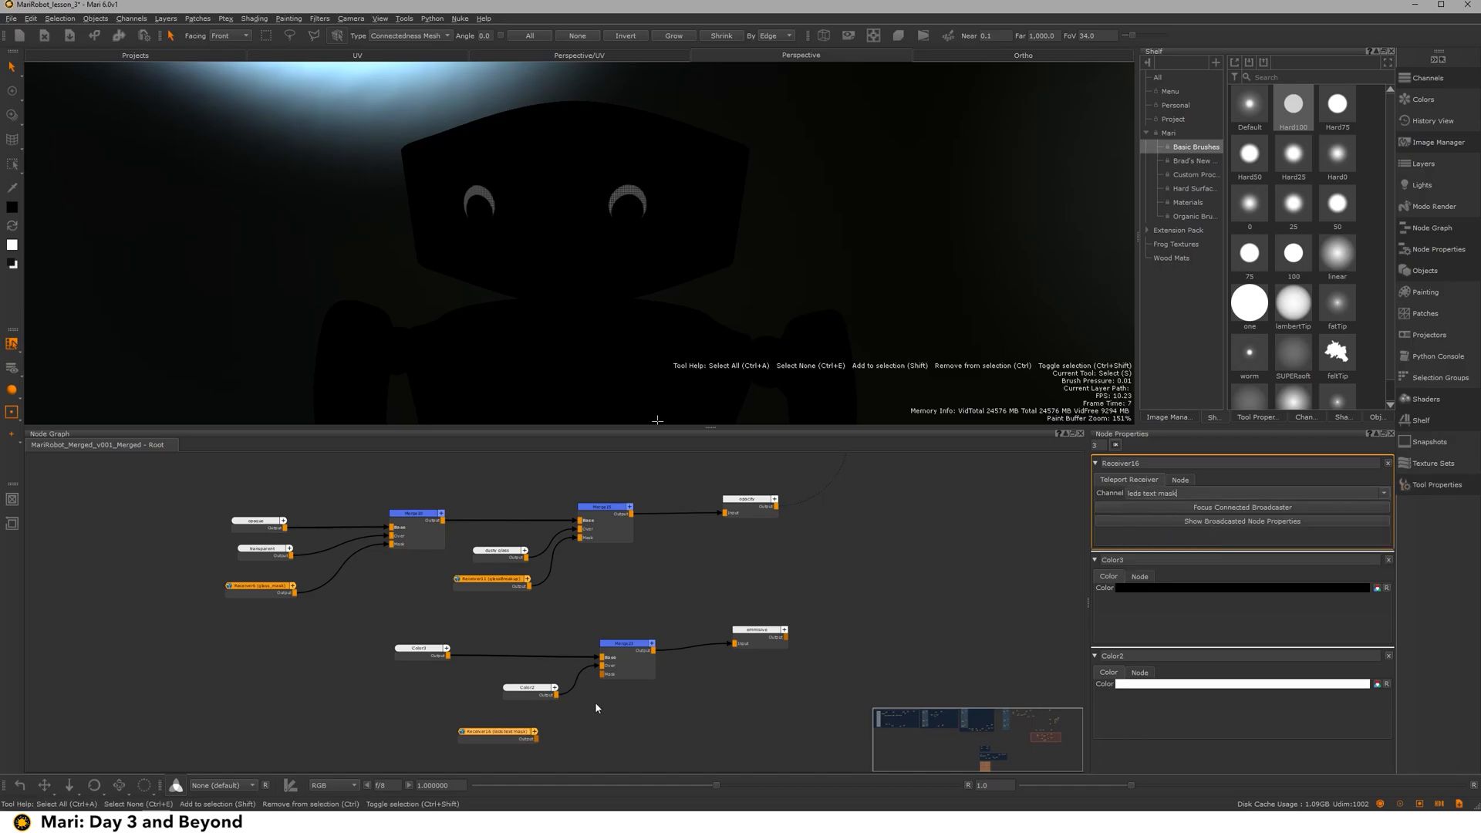
Step: Connect the leds text mask receiver to the Mask input of the Merge feeding emmisive
mouse_move(532, 739)
mouse_down()
mouse_move(557, 719)
mouse_move(548, 727)
mouse_up()
click(631, 661)
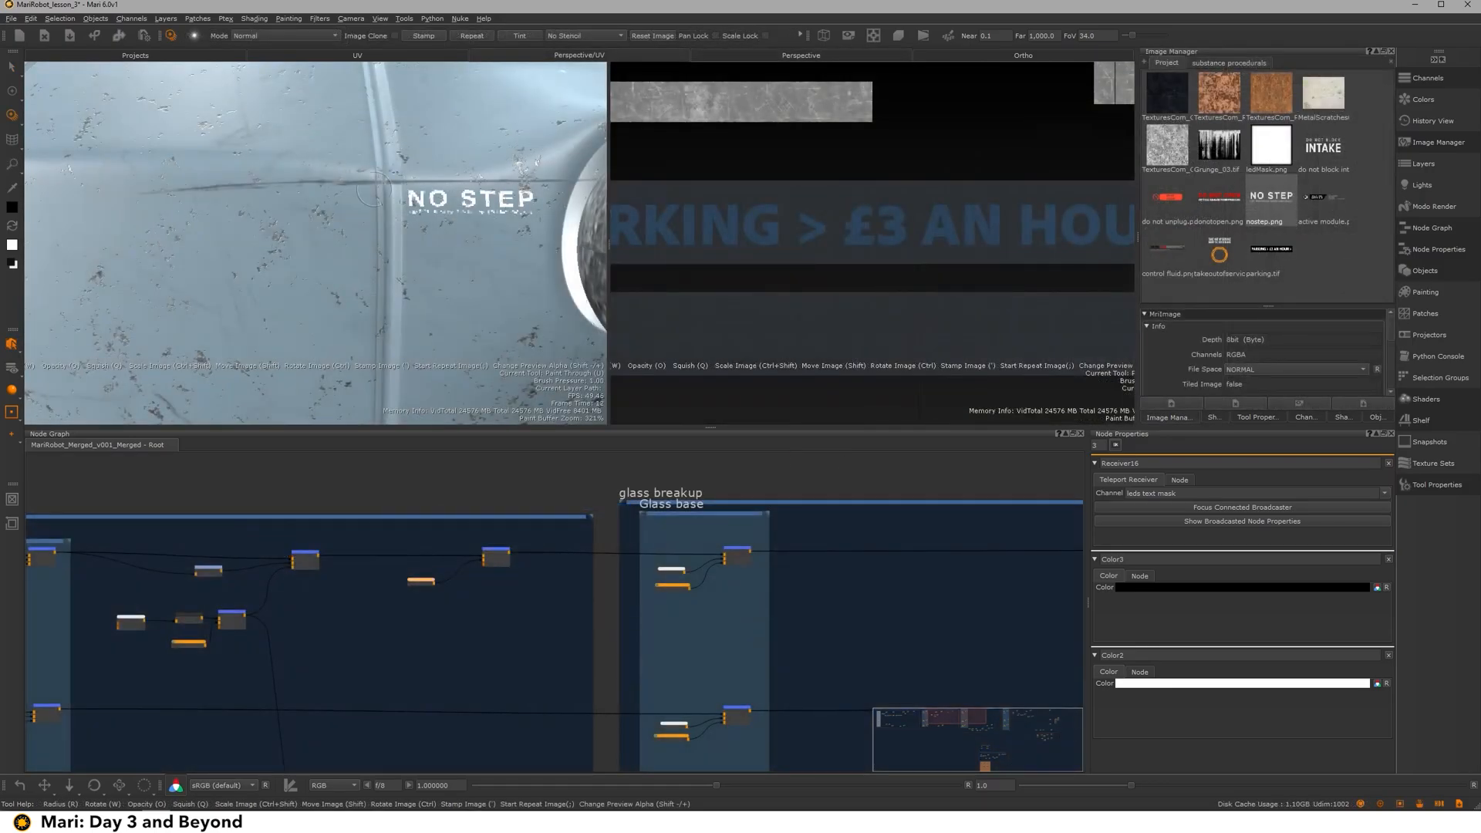
Step: Rotate and position the active module decal on the robot's lower arm and paint it through above the joint
alt+right_drag(477, 217, 431, 232)
alt+drag(432, 231, 362, 229)
click(1322, 202)
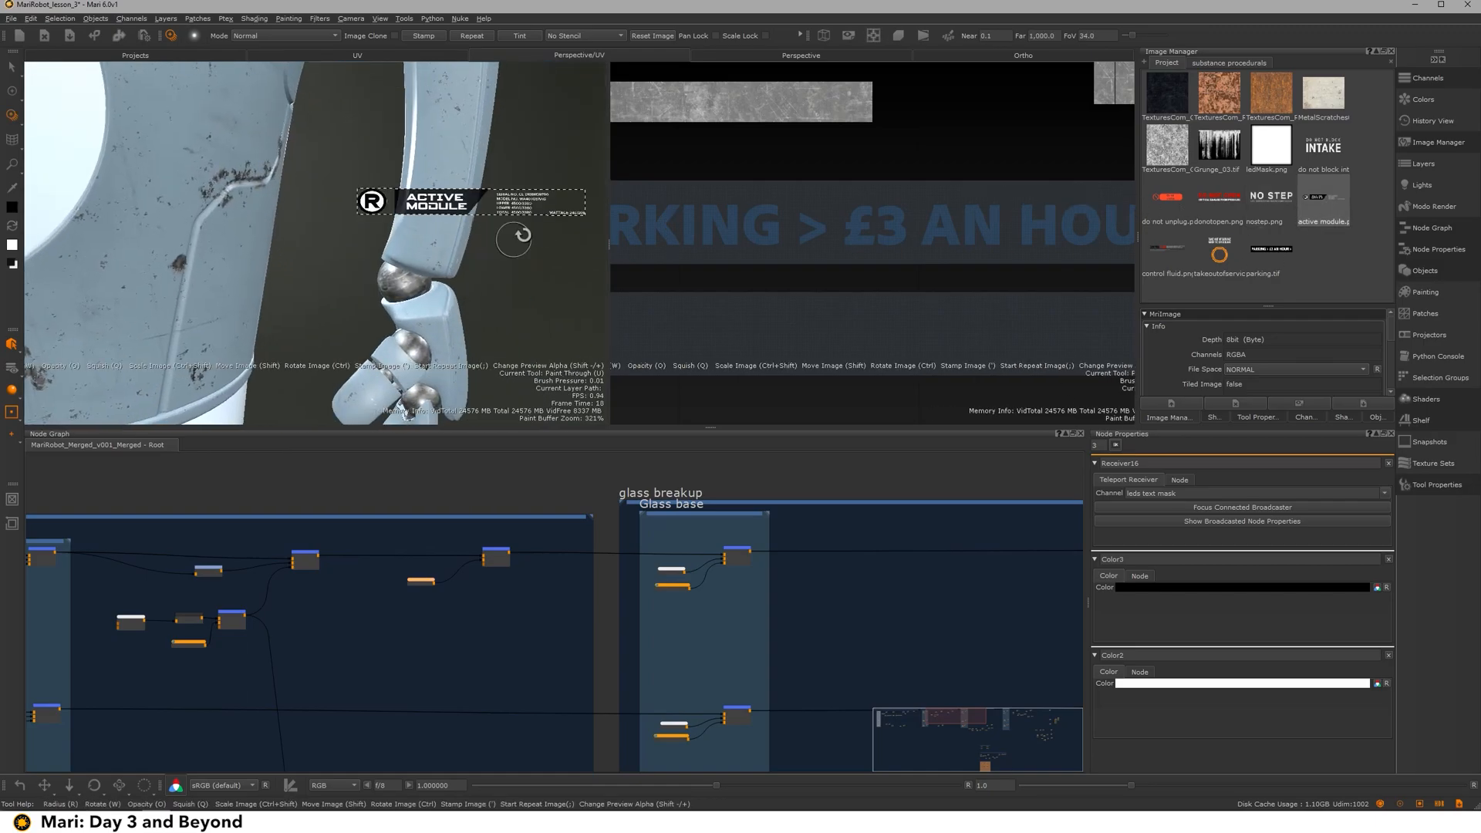
alt+right_drag(462, 241, 502, 232)
ctrl+drag(501, 227, 494, 247)
mouse_move(494, 247)
shift+mouse_down()
mouse_move(401, 363)
mouse_move(501, 371)
shift+mouse_up()
shift+drag(501, 372, 530, 383)
drag(297, 308, 490, 364)
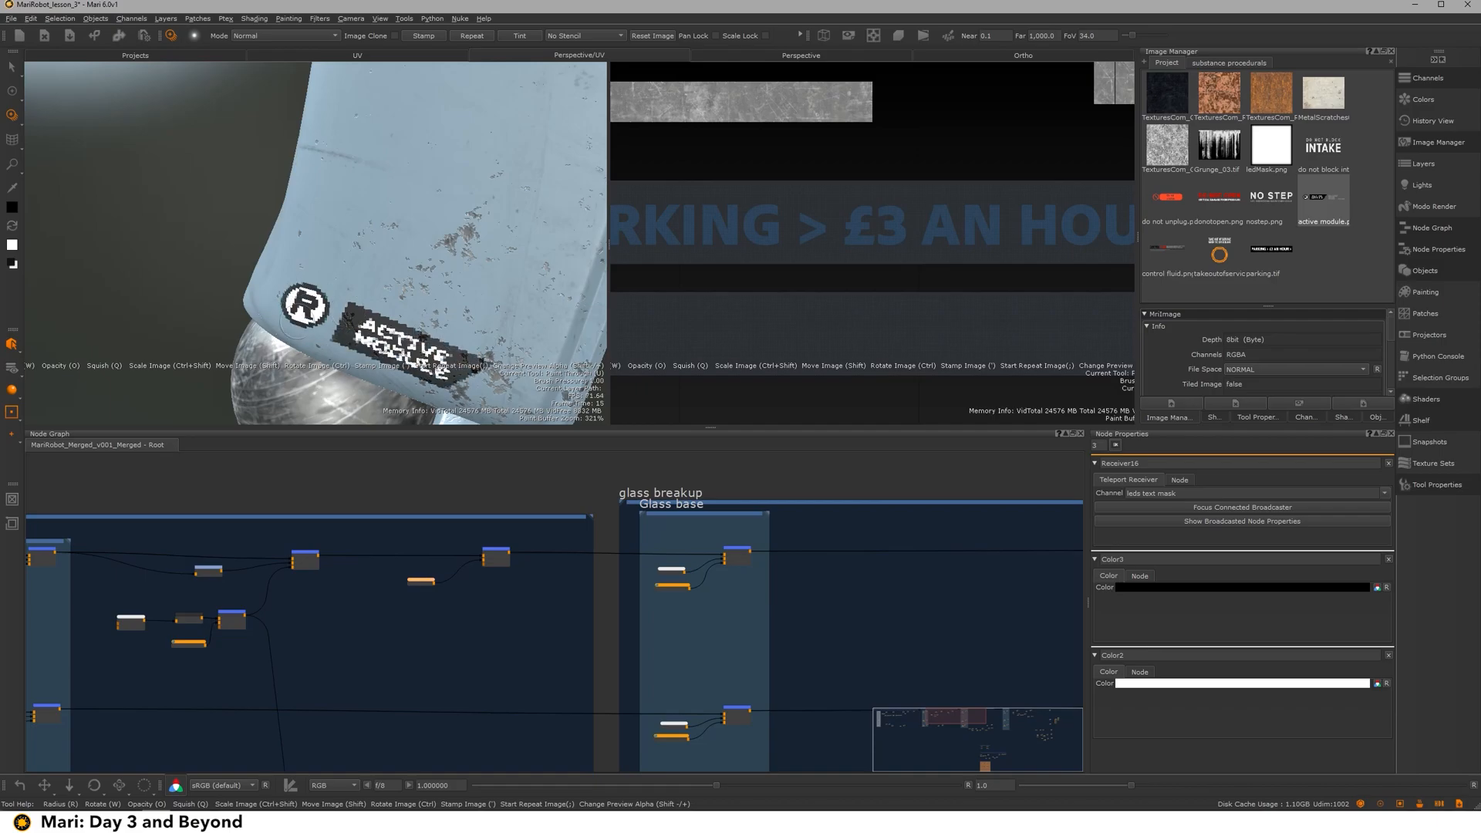
Step: Paint the donotopen.png decal on the robot's lower torso, just above the white band
mouse_move(463, 324)
alt+right_down()
mouse_move(401, 277)
mouse_move(455, 262)
alt+right_up()
alt+drag(455, 262, 401, 254)
alt+right_drag(402, 254, 370, 228)
alt+drag(370, 228, 373, 126)
alt+right_drag(374, 126, 463, 154)
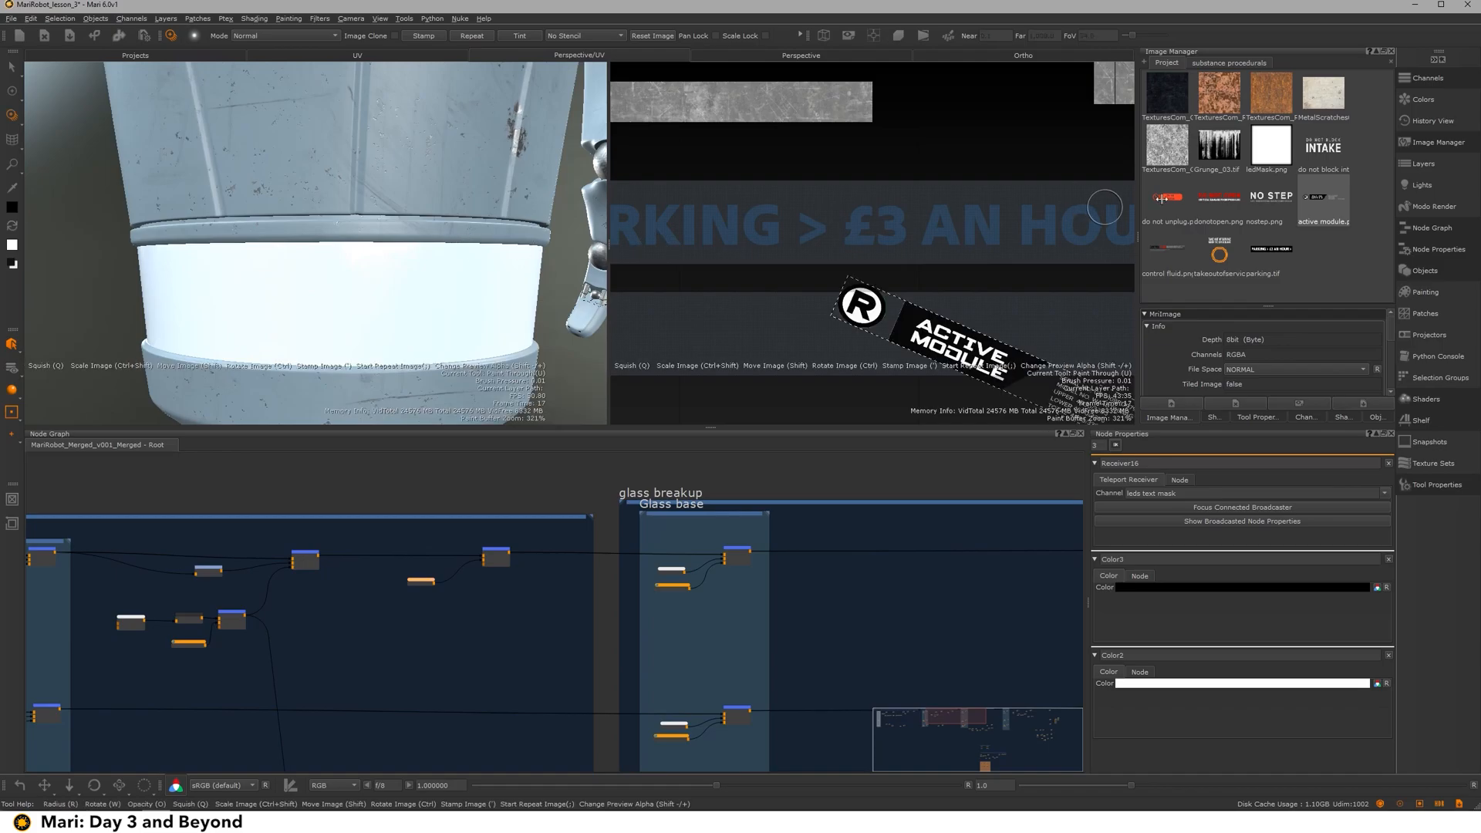
click(1219, 203)
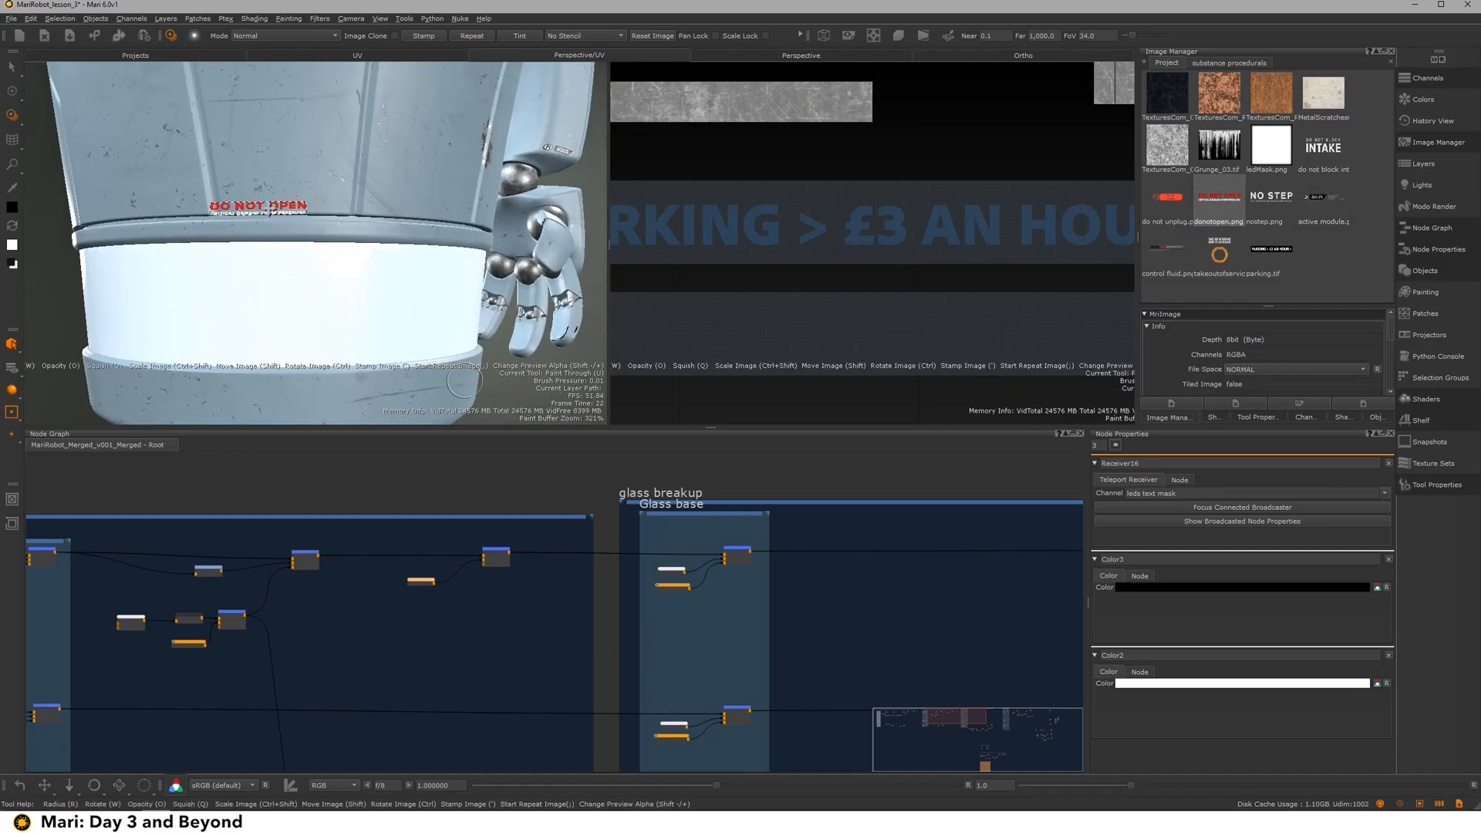
key(ctrl+z)
mouse_move(326, 207)
mouse_down()
mouse_move(239, 202)
mouse_move(339, 205)
mouse_up()
Step: Load the takeoutofservice decal for painting through, and switch to the do not unplug decal
mouse_move(347, 210)
alt+right_down()
mouse_move(270, 208)
mouse_move(354, 210)
alt+right_up()
alt+middle_drag(355, 211, 344, 300)
alt+right_drag(293, 284, 339, 282)
mouse_move(324, 282)
alt+mouse_down()
mouse_move(493, 251)
mouse_move(386, 281)
alt+mouse_up()
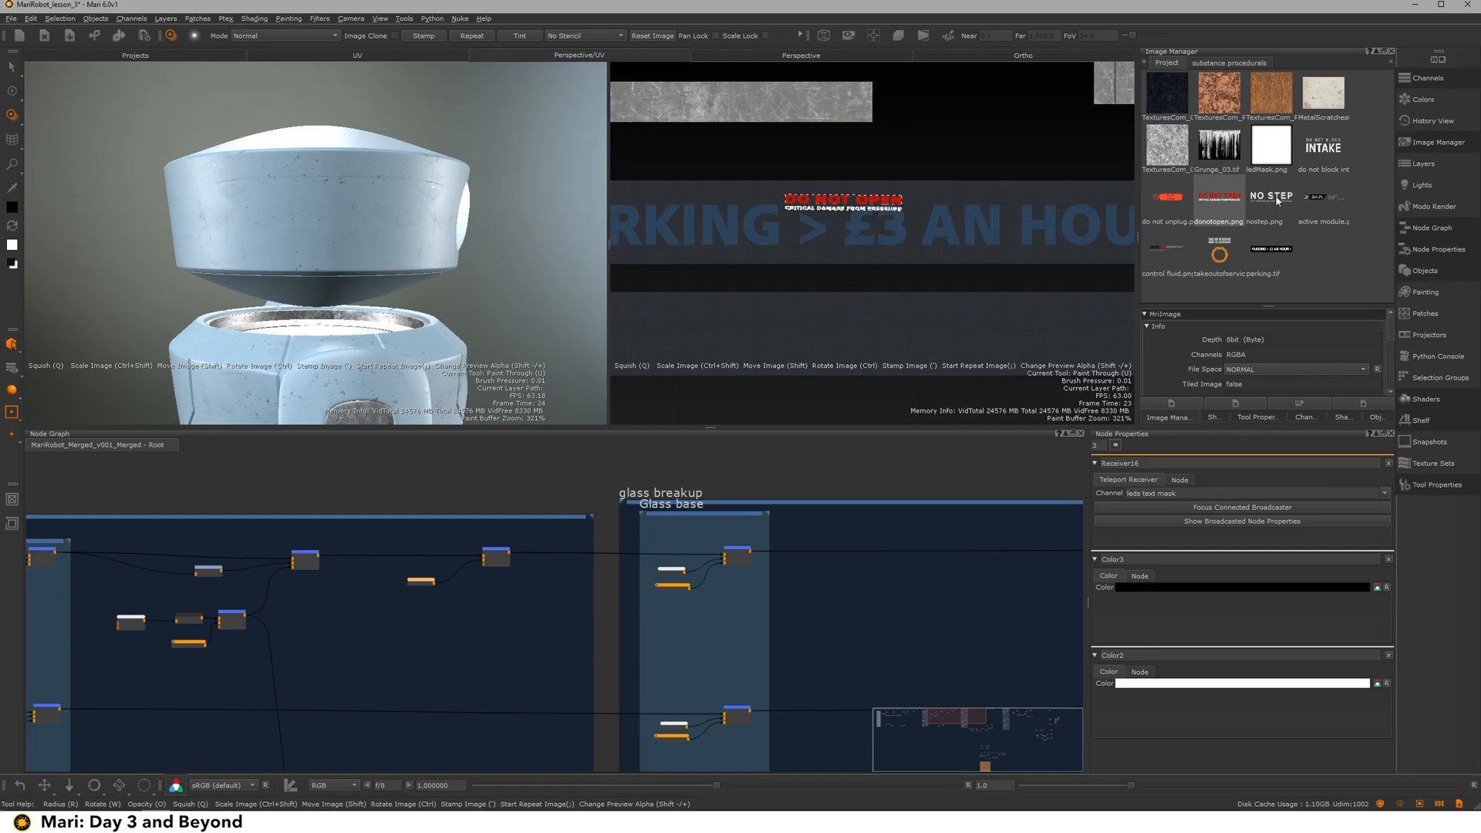
click(1219, 251)
alt+drag(284, 217, 415, 276)
click(1167, 198)
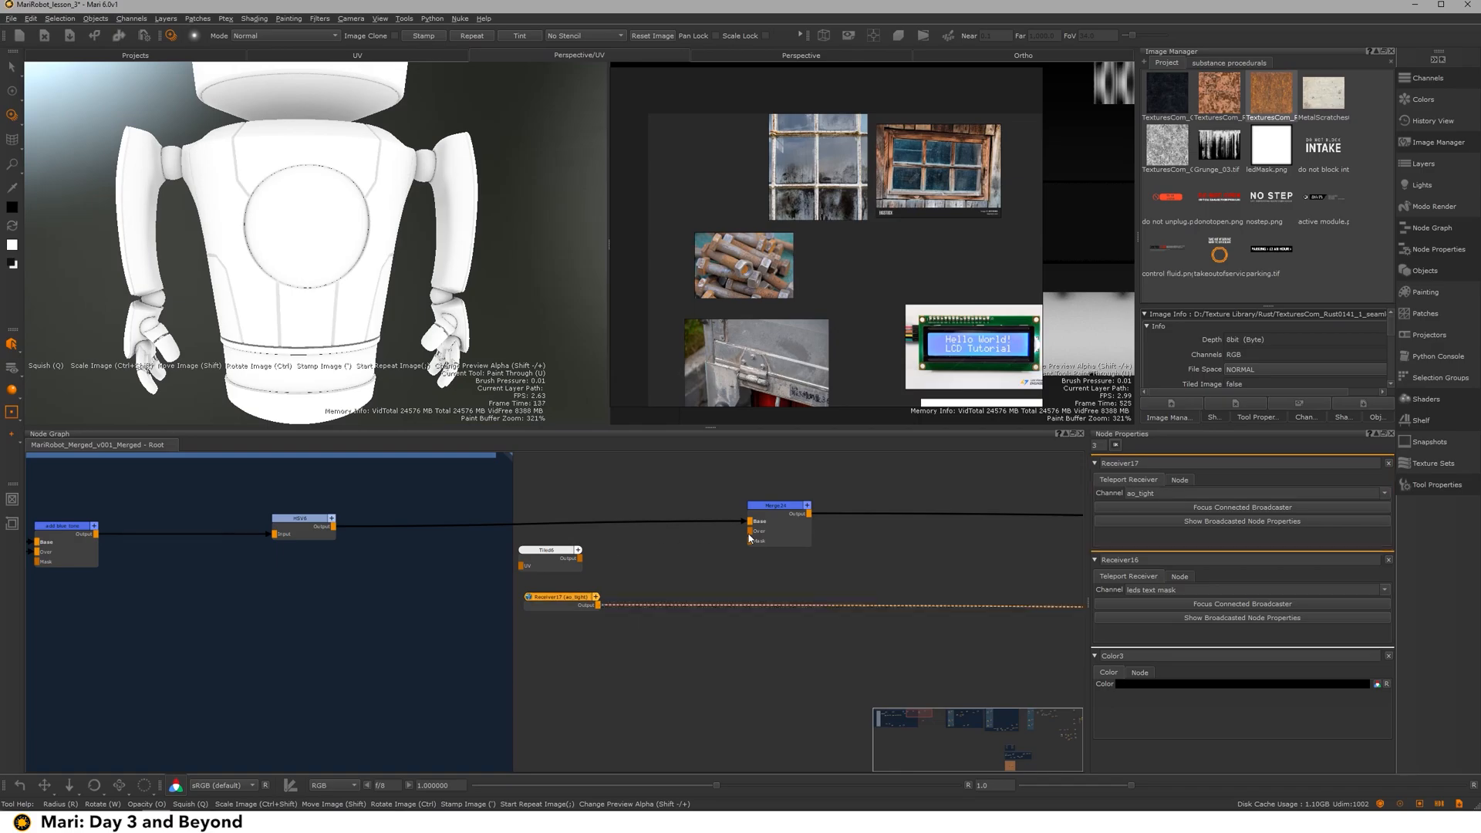
Step: Connect the rust Tiled node to the Merge's Over input and insert a Levels node between the ao_tight receiver and the Mask input
mouse_move(749, 530)
mouse_down()
mouse_move(573, 549)
mouse_move(576, 603)
mouse_move(752, 542)
mouse_up()
key(Tab)
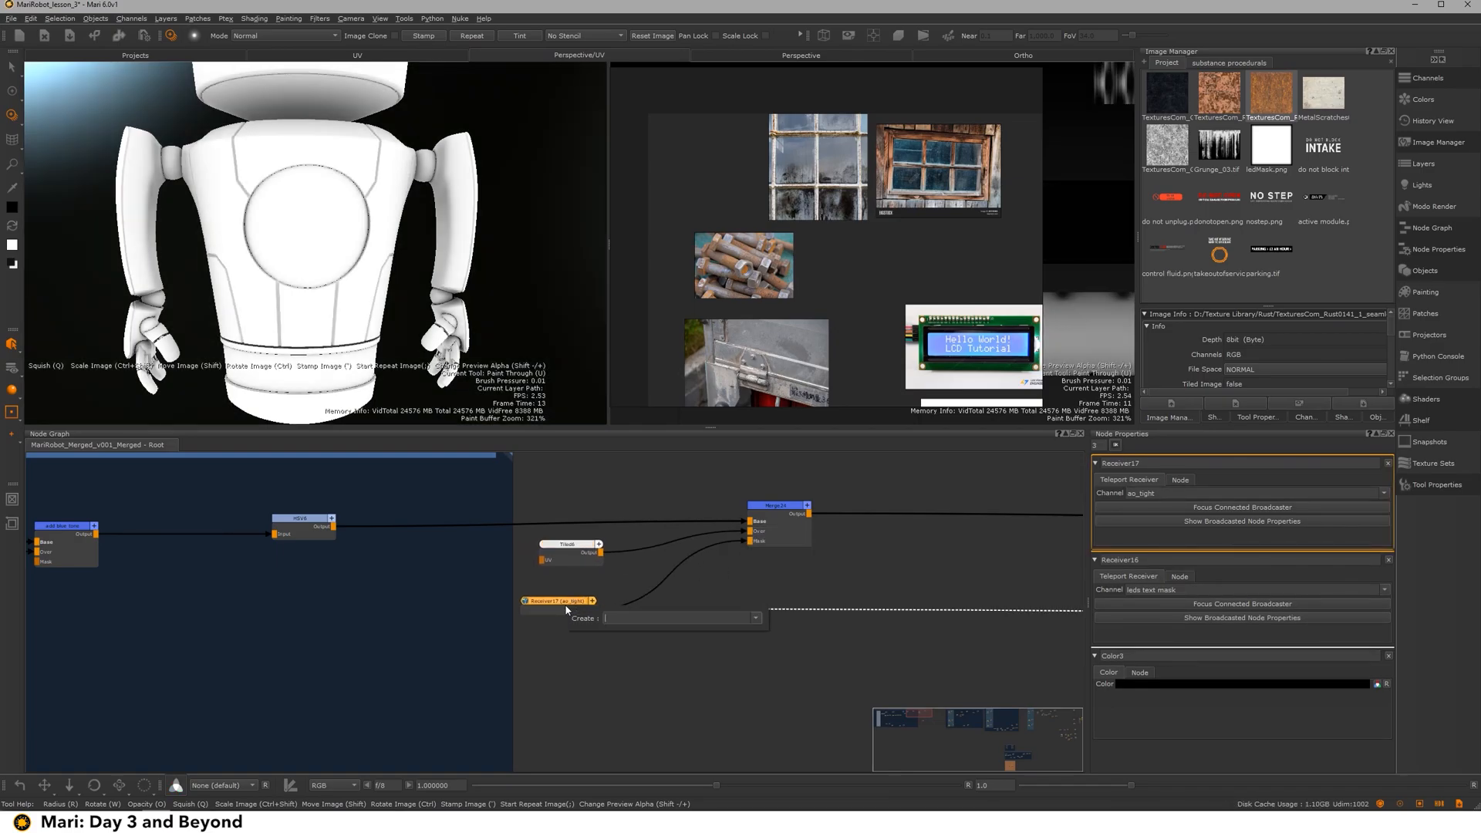
key(Return)
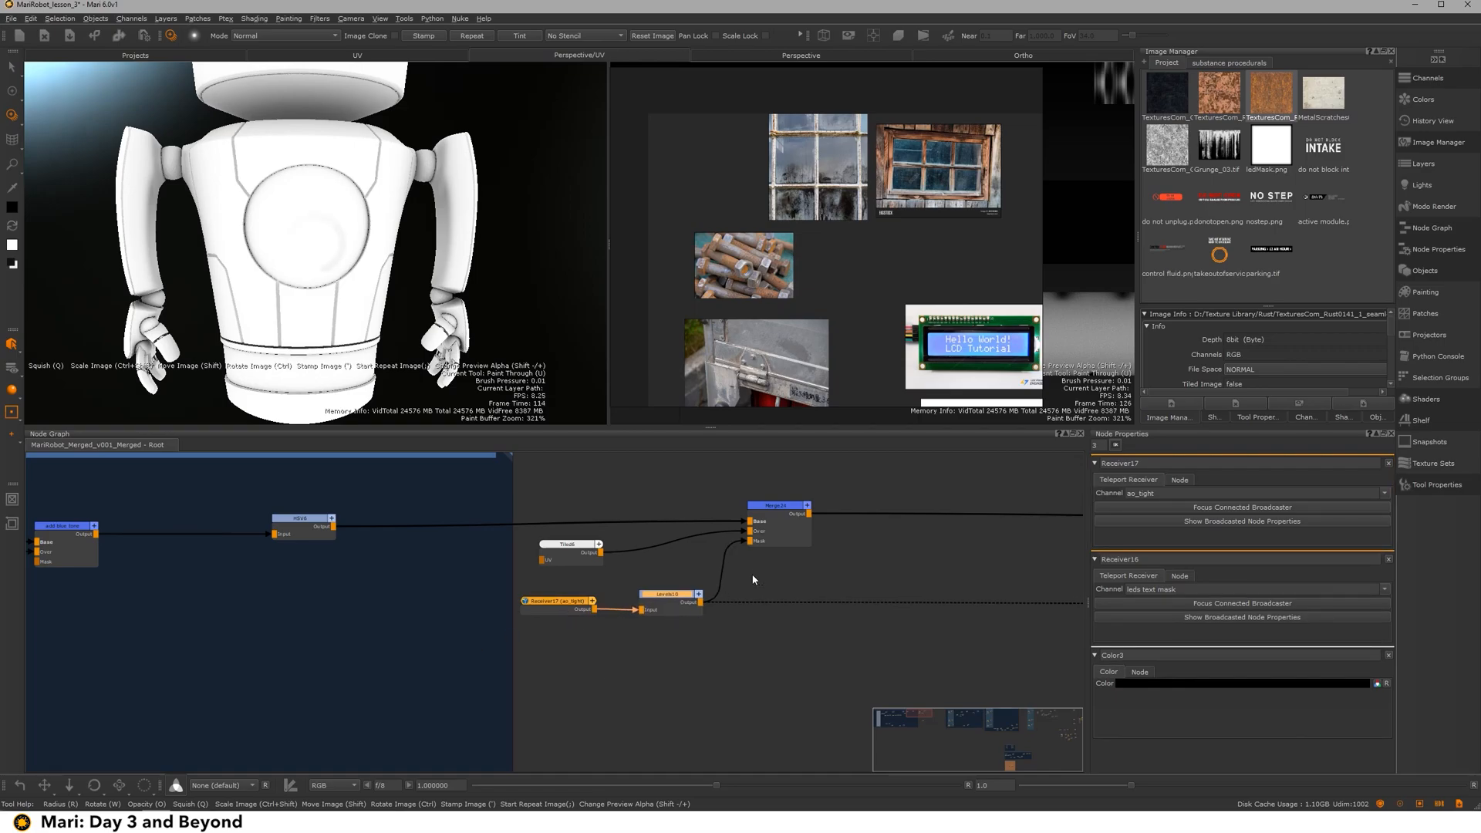
Step: Set the rust Tiled node's U Repeat and V Repeat to 6.0
click(585, 543)
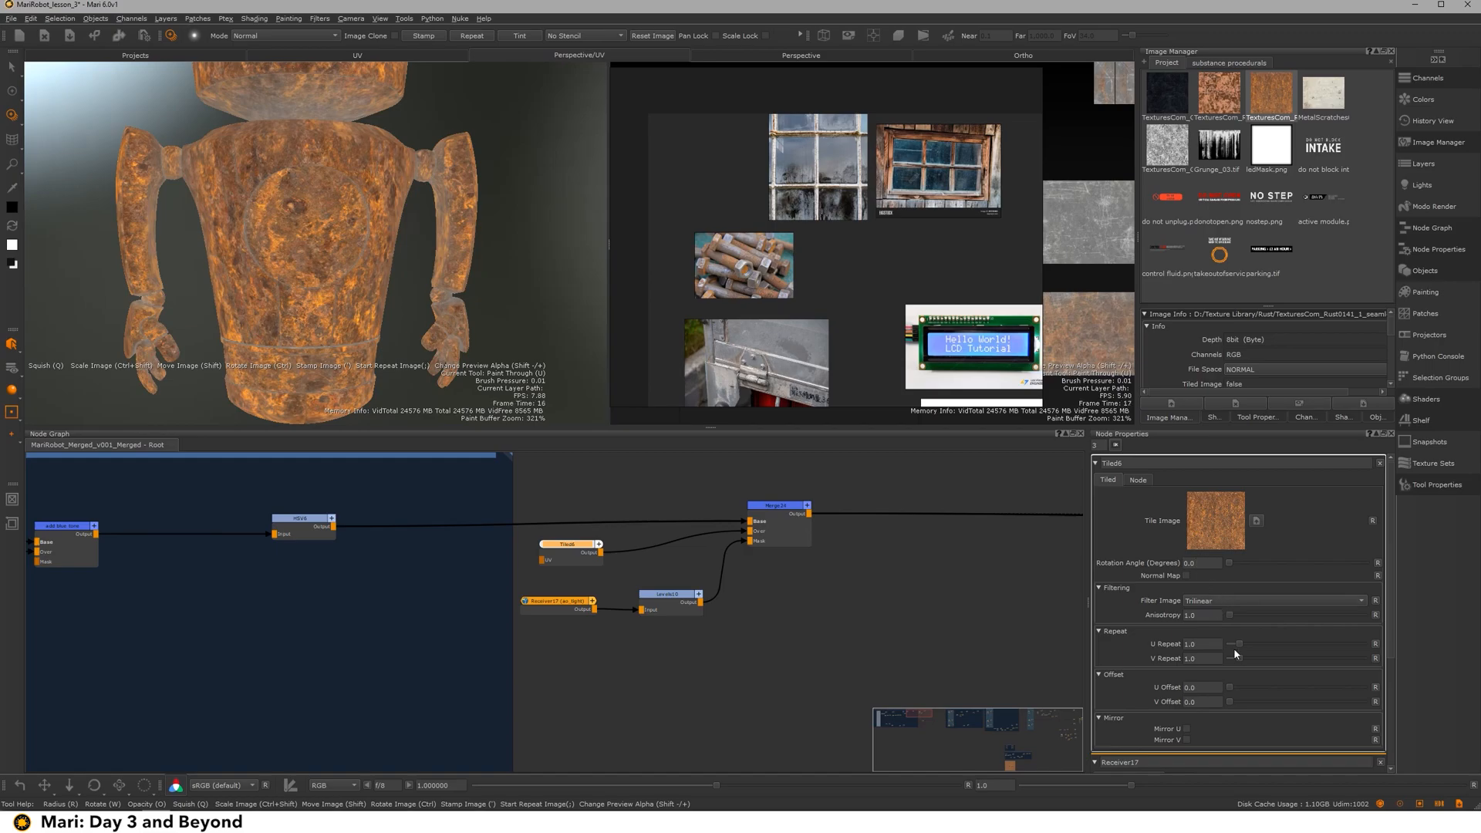
key(Tab)
text(6)
key(Return)
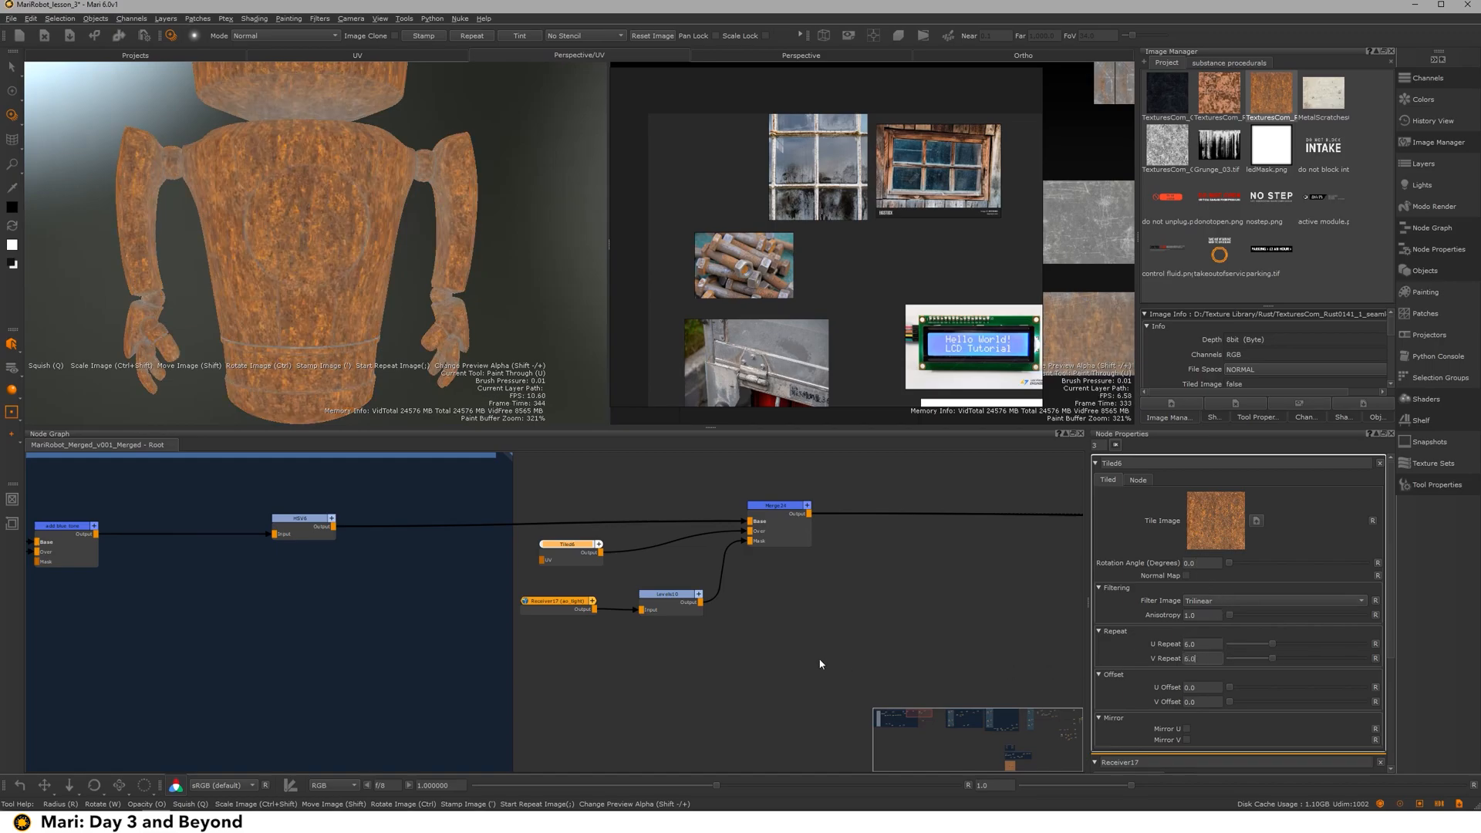
Step: Invert the ao_tight mask by setting the Levels node's output White to 0.0 and output Black to 1.0
click(662, 610)
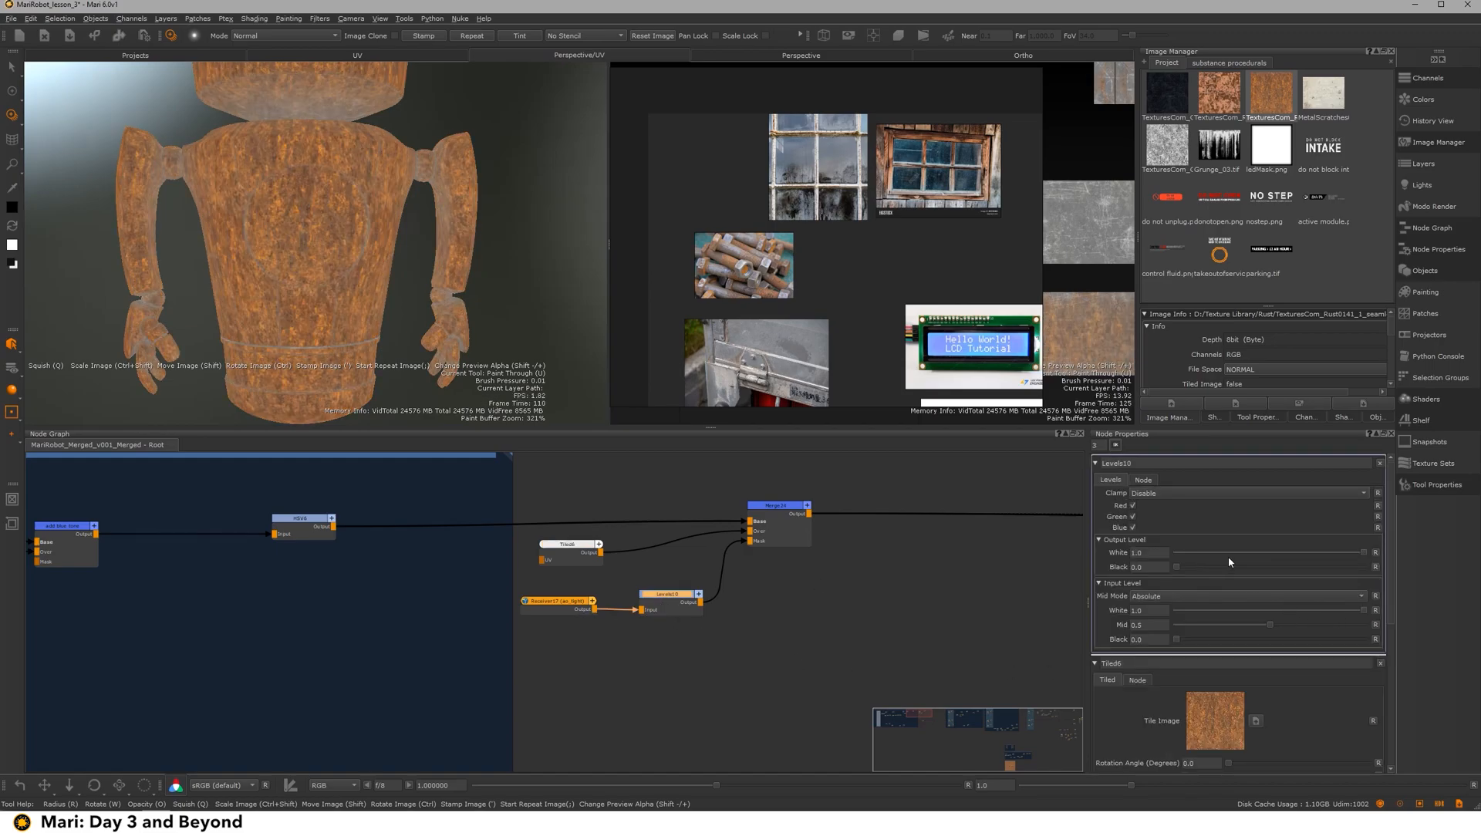
mouse_move(1178, 567)
mouse_down()
mouse_move(1362, 553)
mouse_move(1176, 552)
mouse_up()
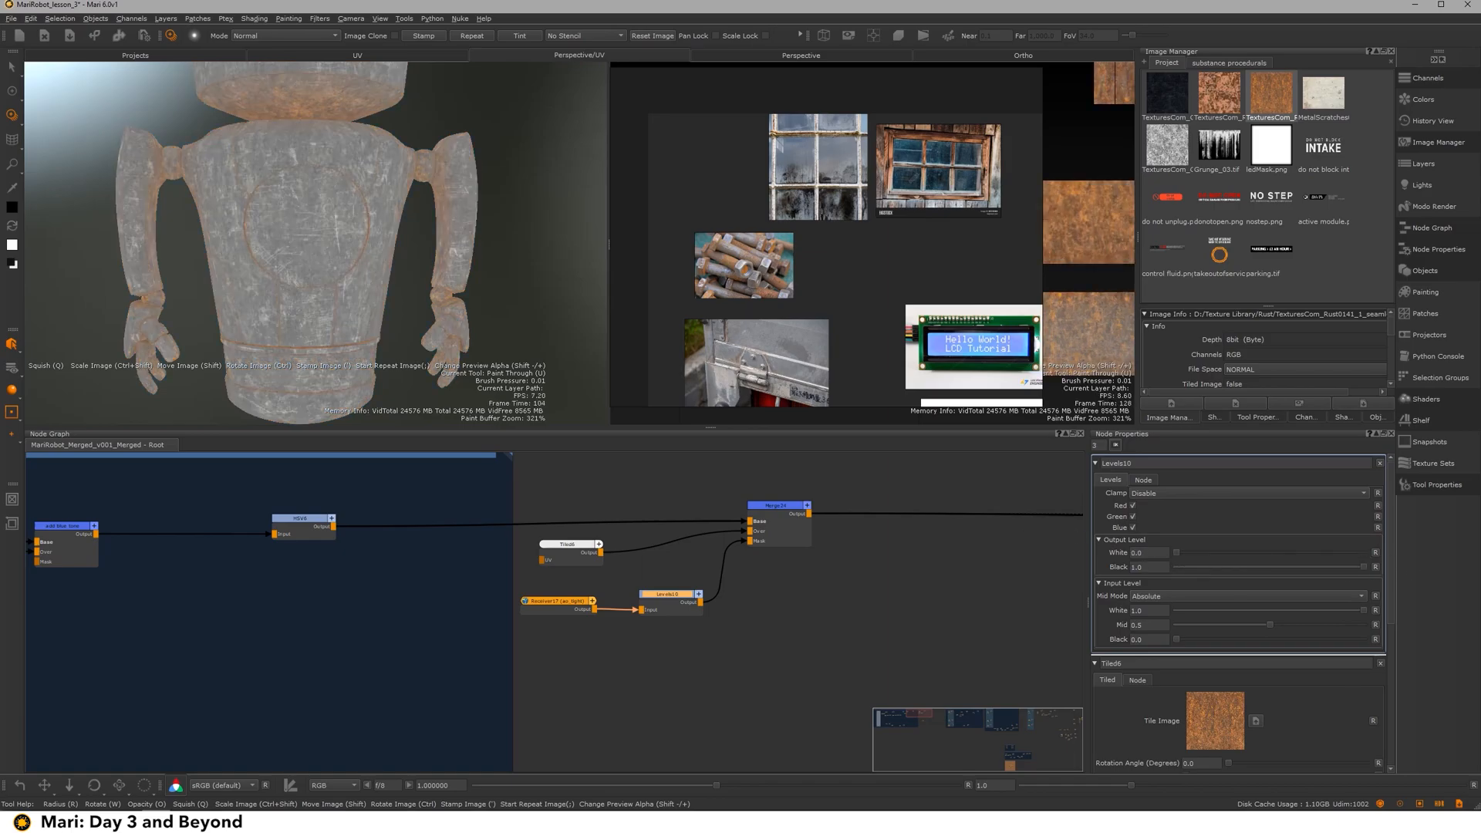
Step: Refine the rust mask around the shoulder joint by adjusting the Levels node's input Mid, Black and White
alt+middle_drag(179, 95, 281, 198)
alt+right_drag(281, 198, 363, 209)
alt+drag(362, 208, 302, 214)
alt+right_drag(303, 214, 371, 232)
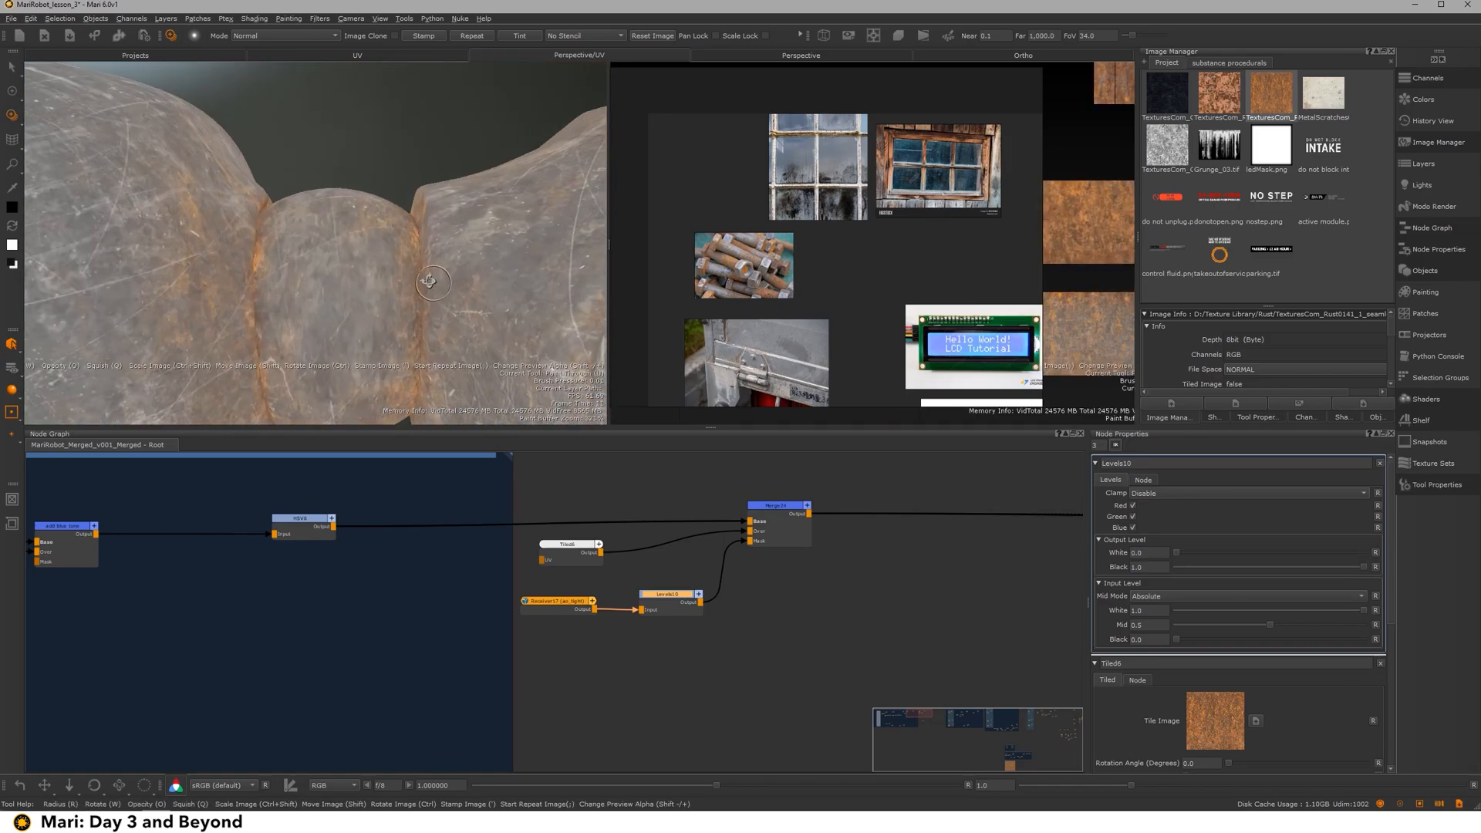
drag(1277, 630, 1226, 648)
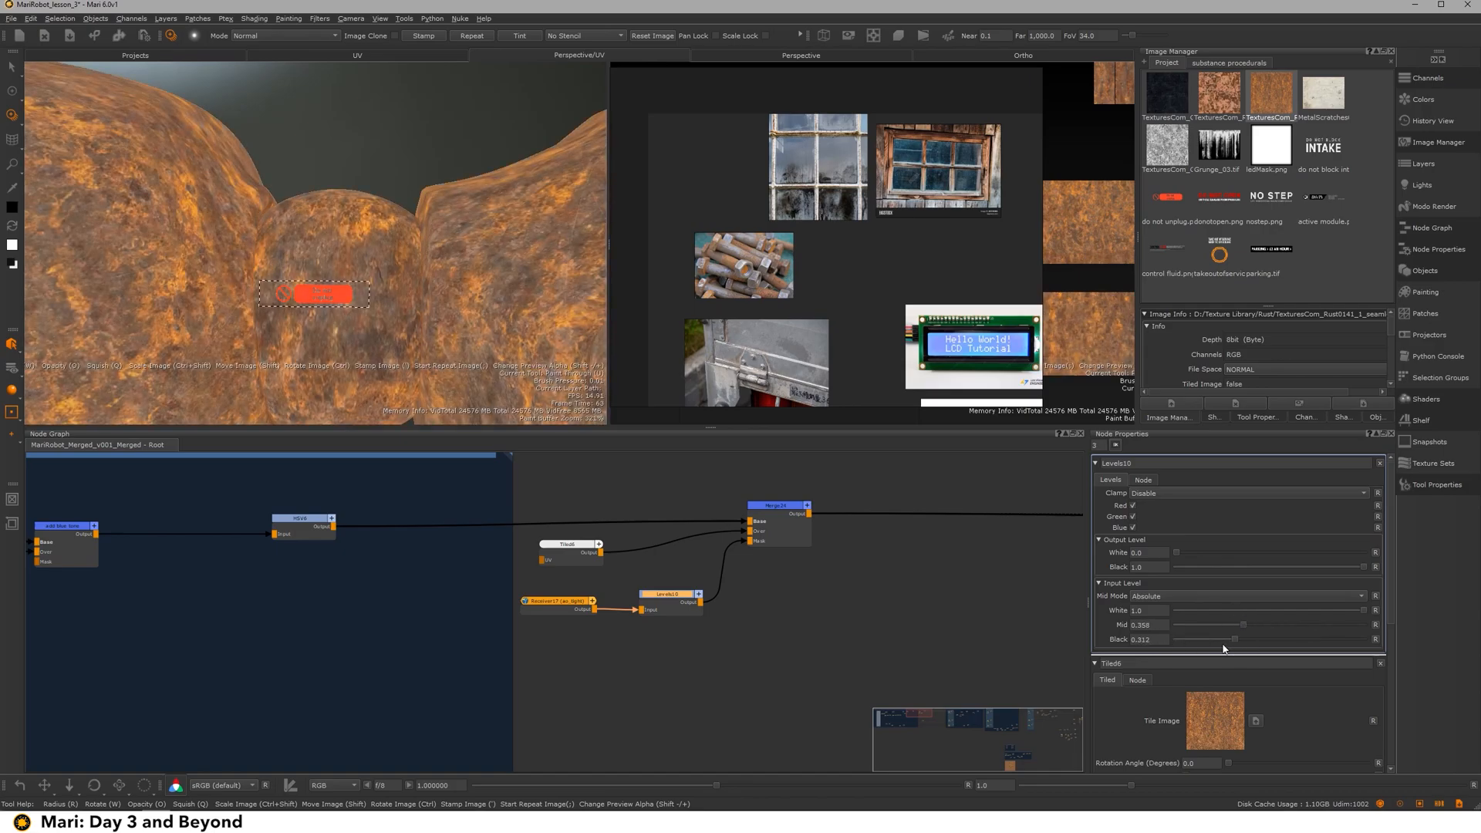
key(ctrl+z)
drag(1362, 609, 1307, 609)
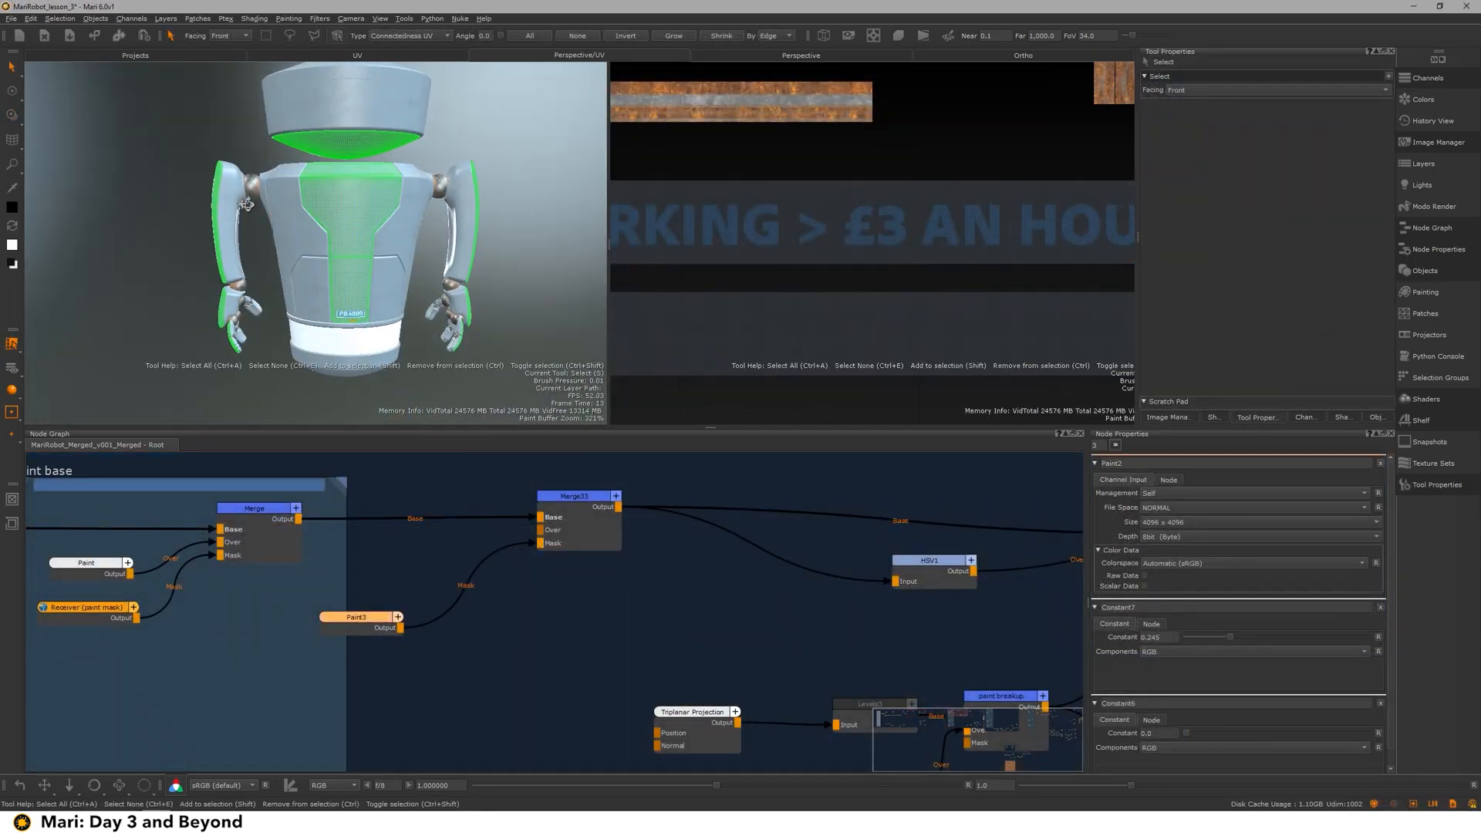
Step: Refine the robot's face selection by undoing the addition of the underside faces
alt+drag(246, 204, 578, 216)
middle_drag(349, 640, 508, 685)
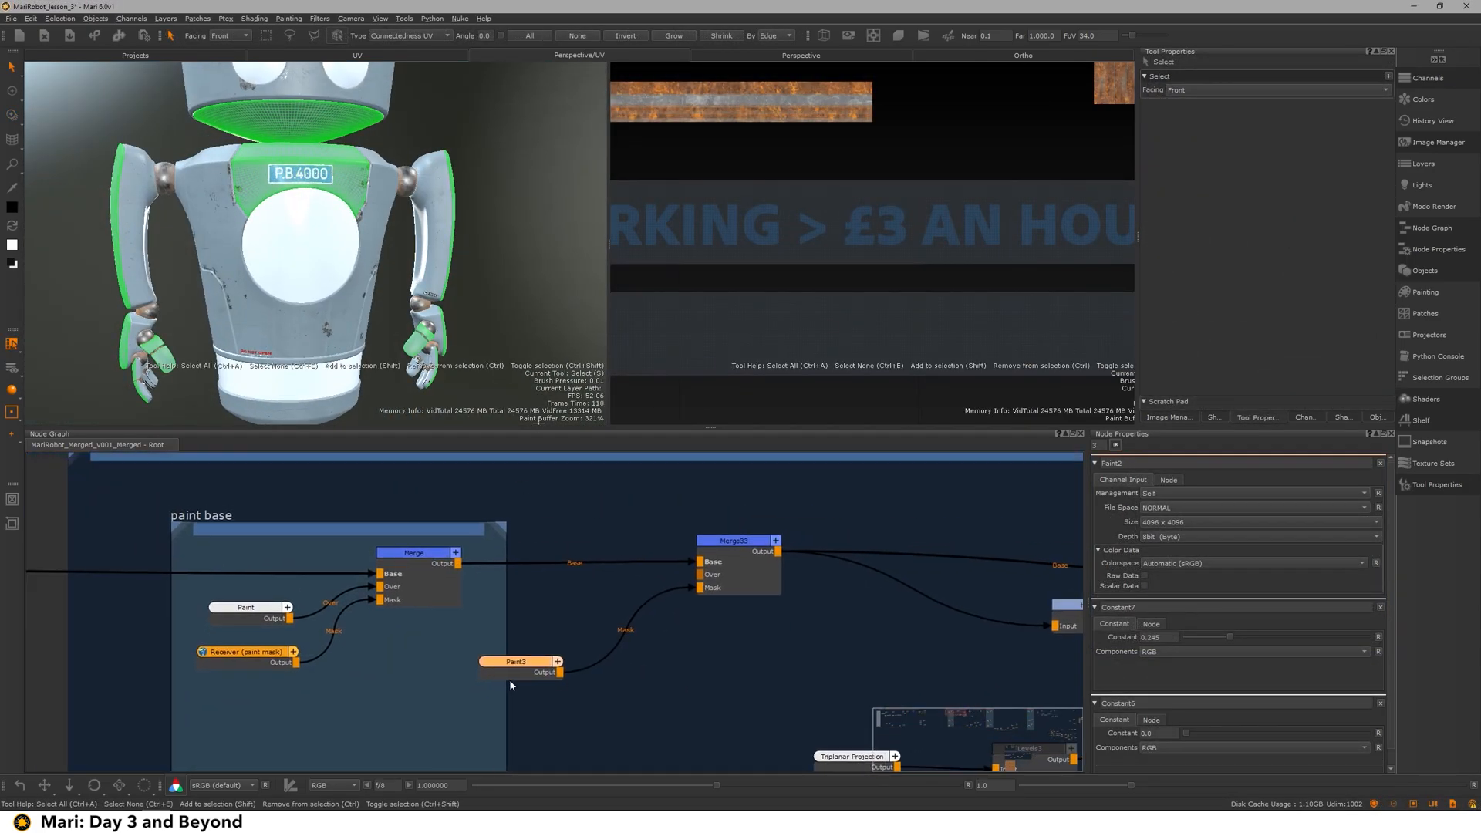
alt+drag(356, 340, 345, 302)
key(ctrl+z)
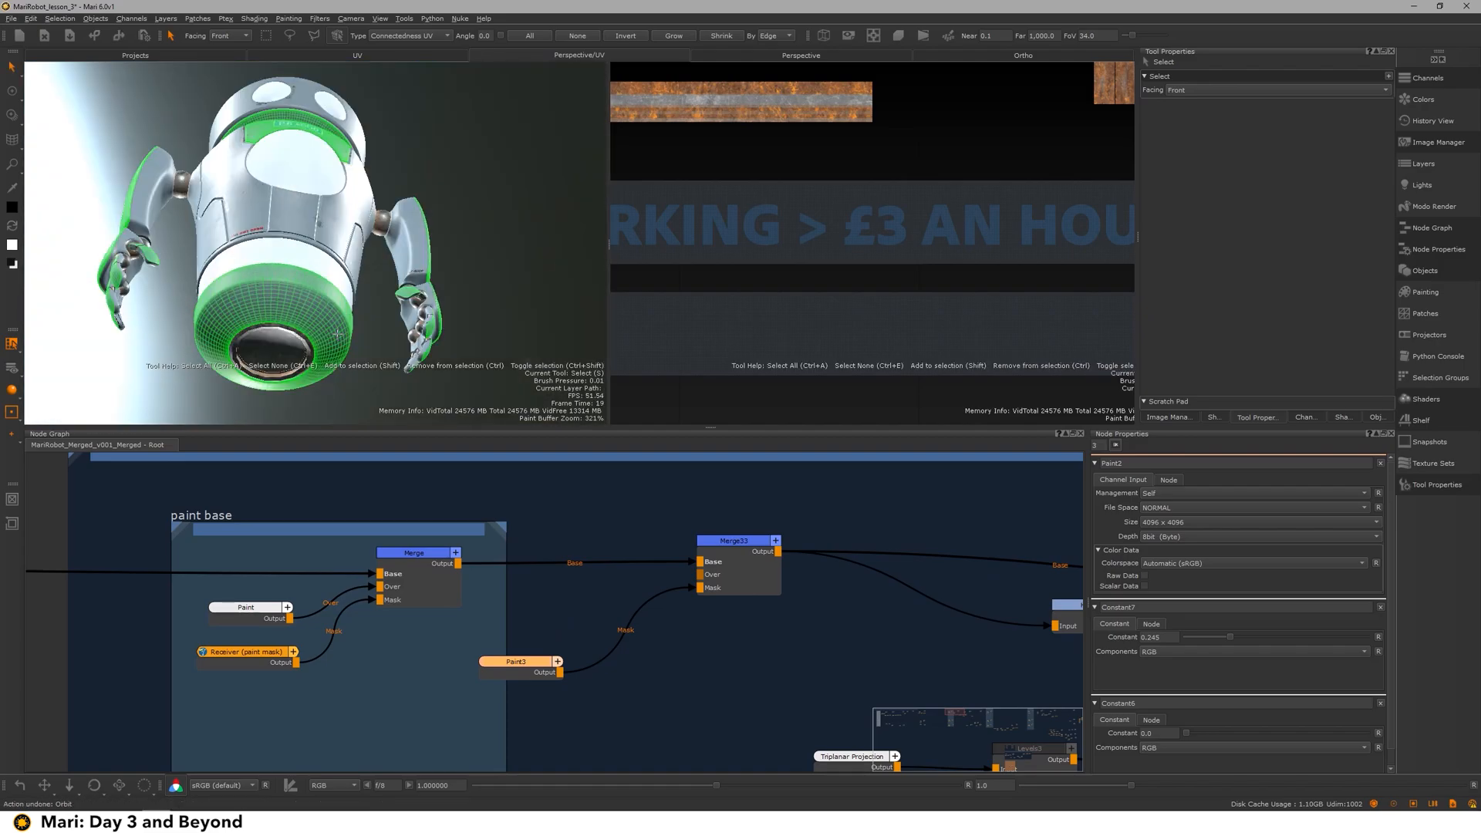
key(ctrl+z)
key(ctrl+z)
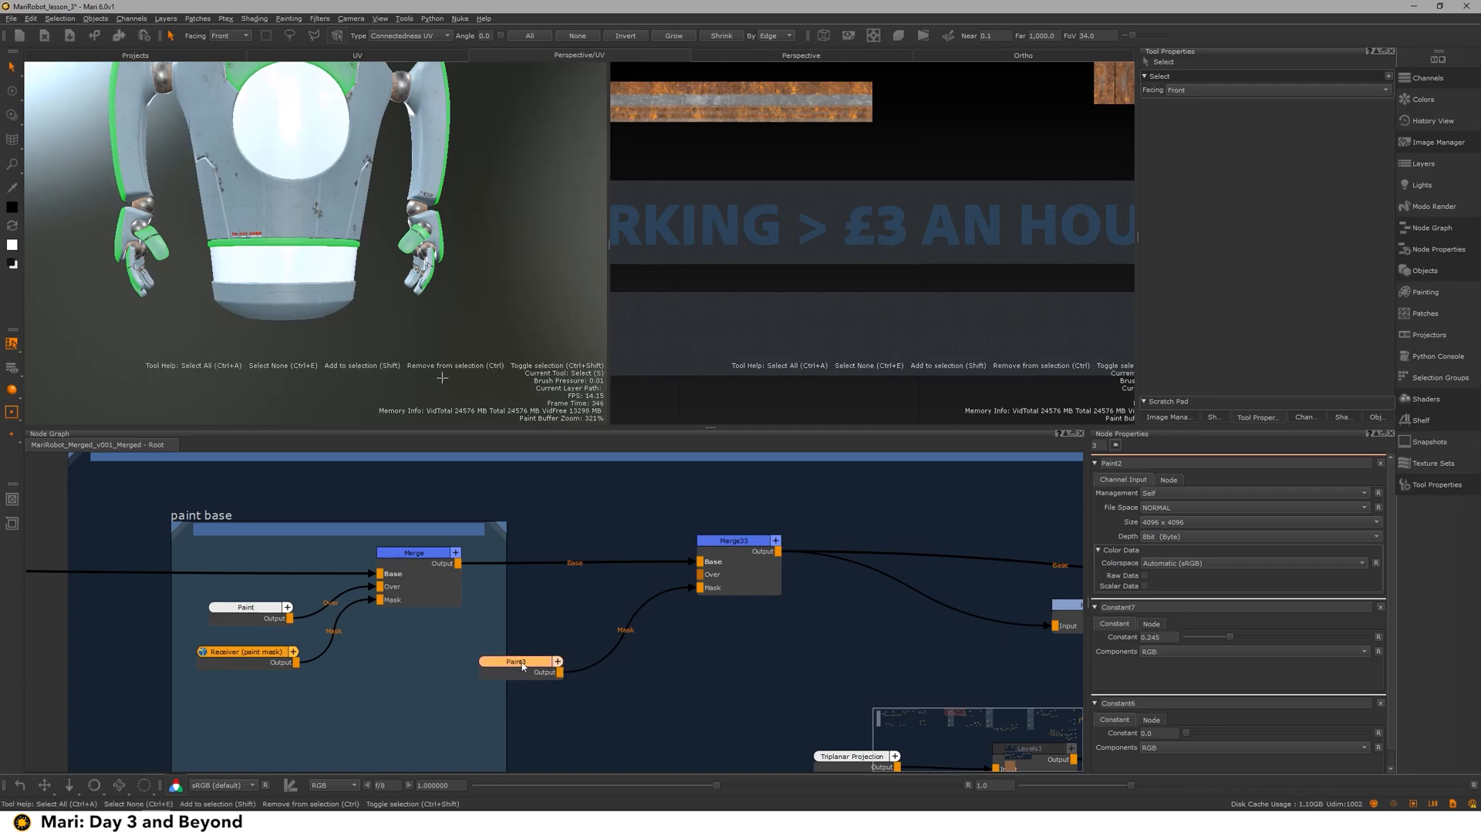
Step: Fill the selected panel faces in the Paint3 mask node
right_click(341, 240)
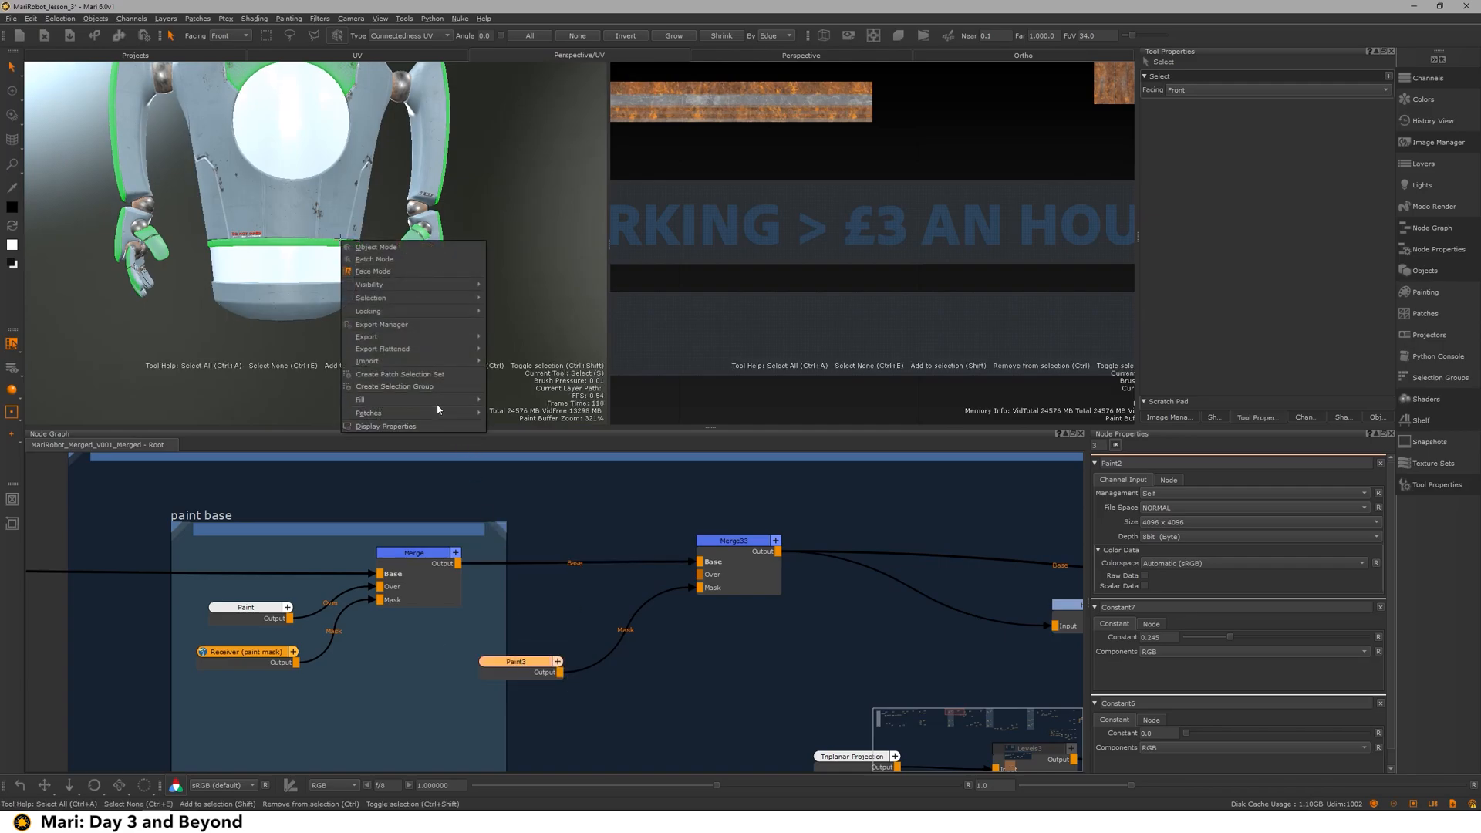
mouse_move(471, 400)
click(538, 423)
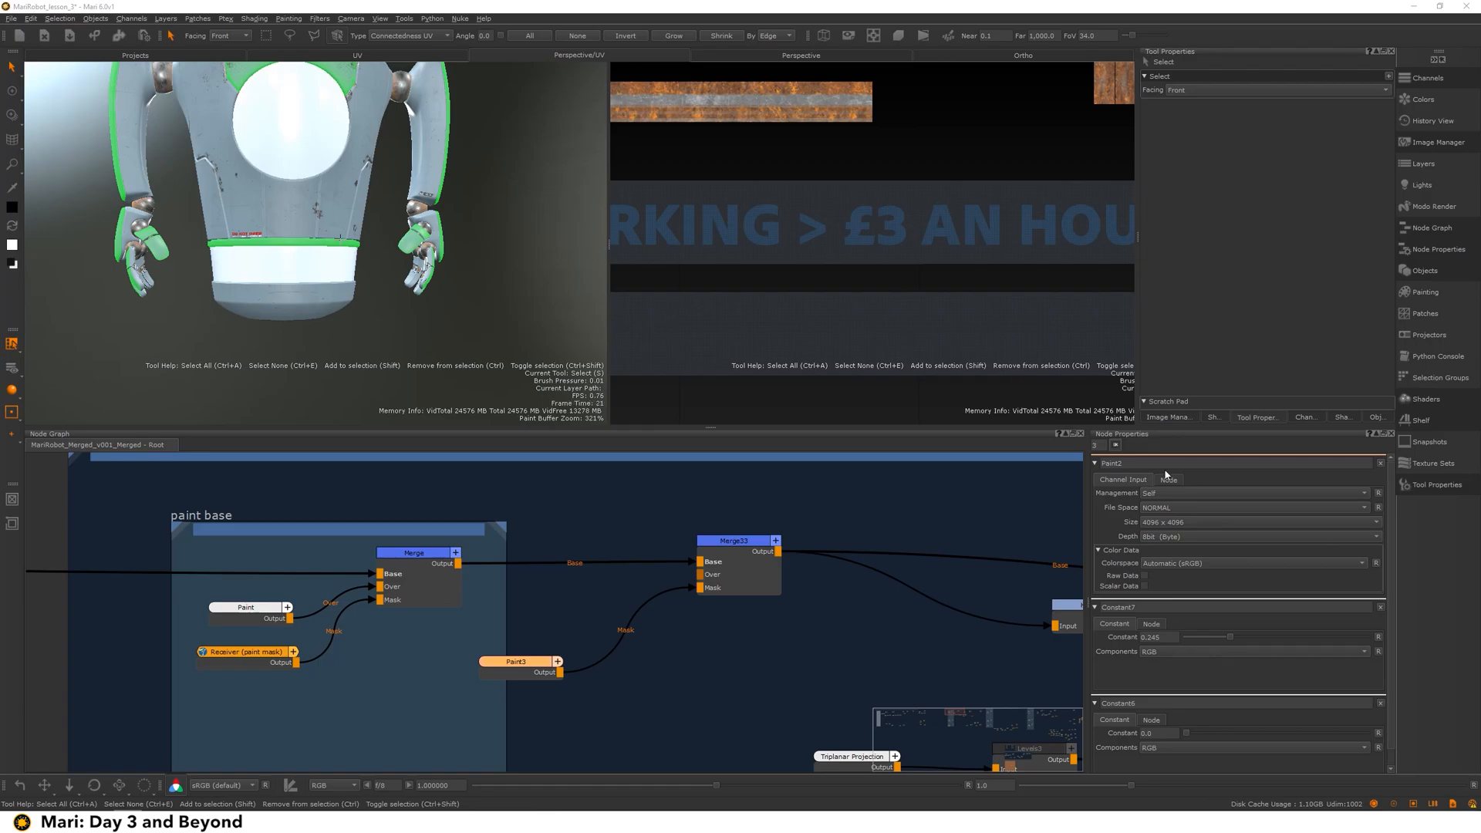
Step: Spread out the nodes following the paint base group to make room around the Paint3 mask and its Merge
scroll(810, 579, down, 3)
drag(776, 577, 855, 573)
middle_drag(984, 616, 656, 639)
click(827, 602)
drag(833, 599, 840, 593)
drag(640, 627, 680, 637)
drag(531, 596, 588, 608)
drag(308, 655, 393, 659)
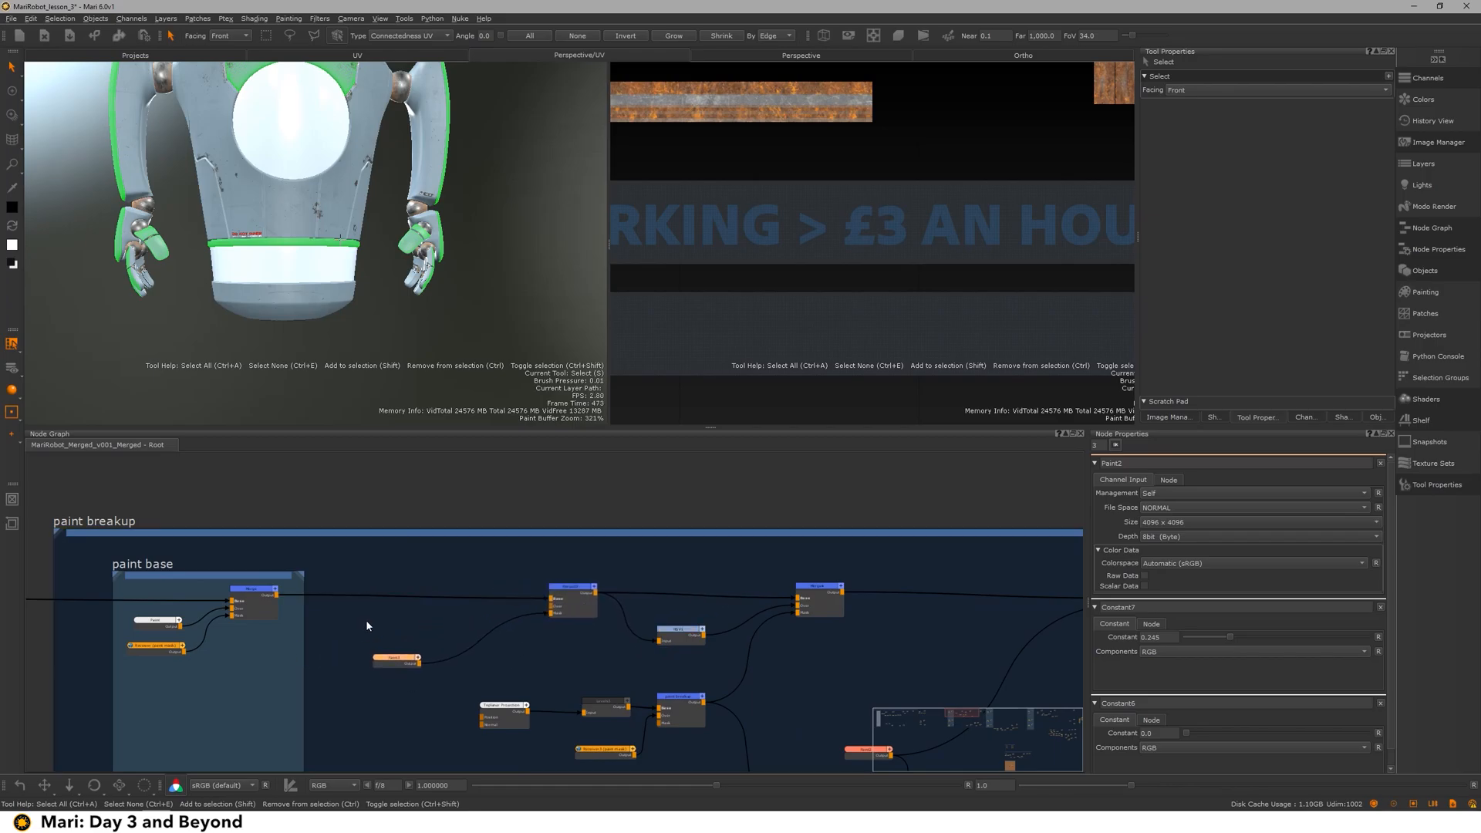
Step: Add a Color node above Paint3 and connect it to the Over input of the neighbouring Merge
key(Tab)
text(hsv)
key(Return)
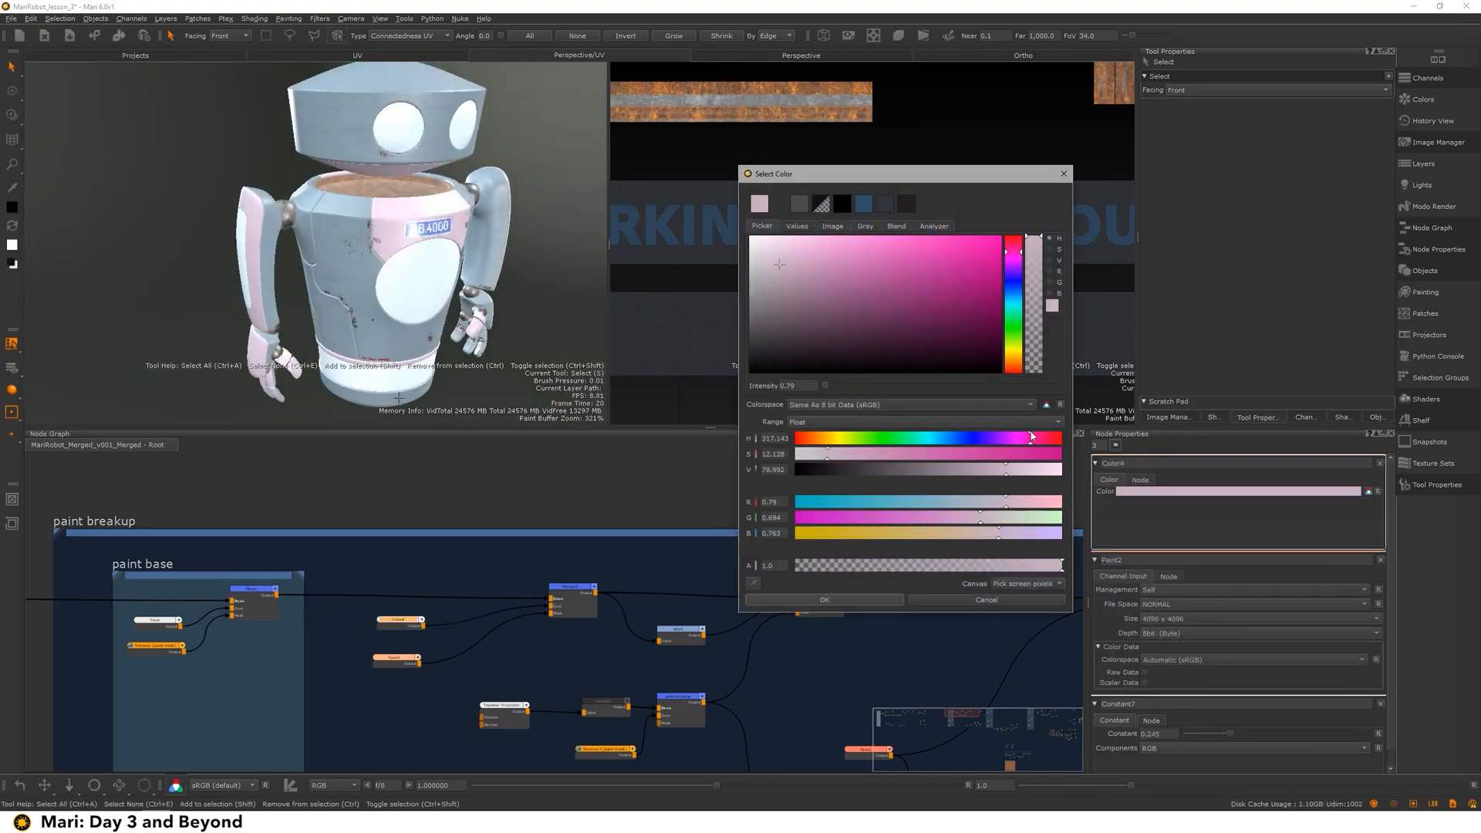
Step: Set the new Color node to a muted blue with RGB values of about 0.407, 0.537 and 0.592
drag(1031, 436, 838, 437)
drag(937, 299, 820, 336)
drag(876, 438, 981, 437)
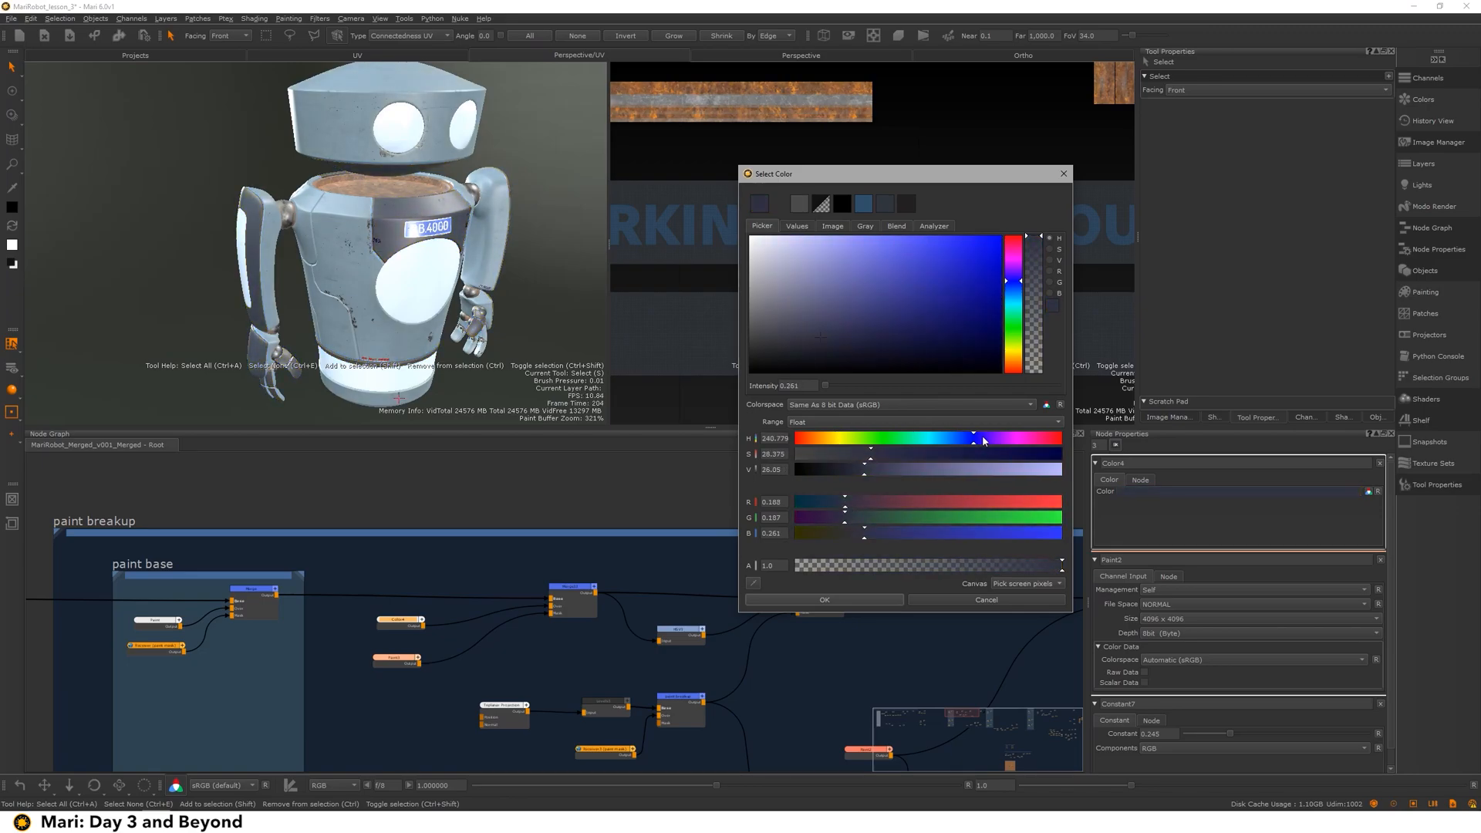
drag(820, 336, 771, 314)
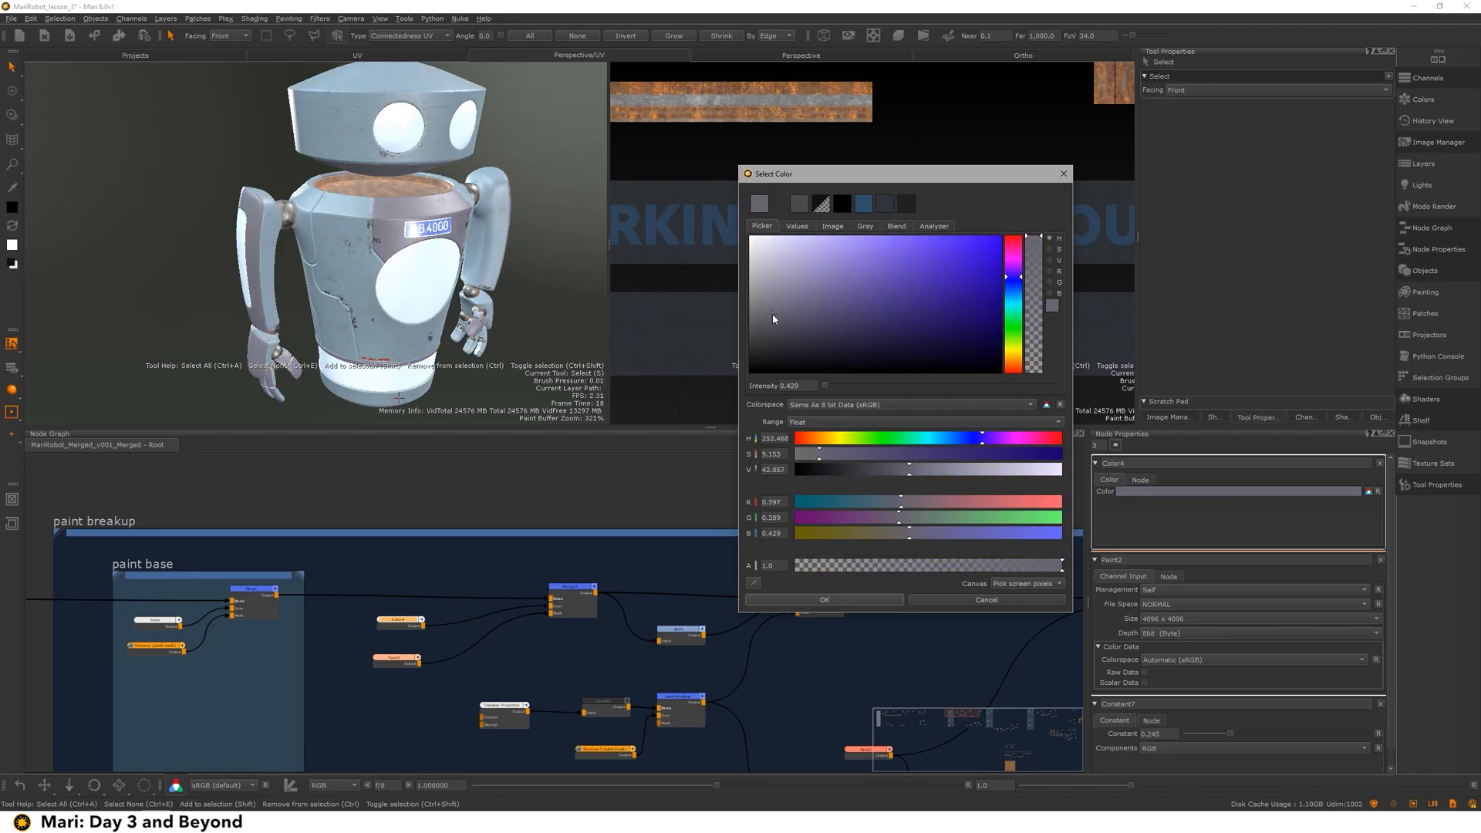
drag(938, 437, 929, 437)
drag(806, 283, 782, 282)
drag(931, 443, 943, 442)
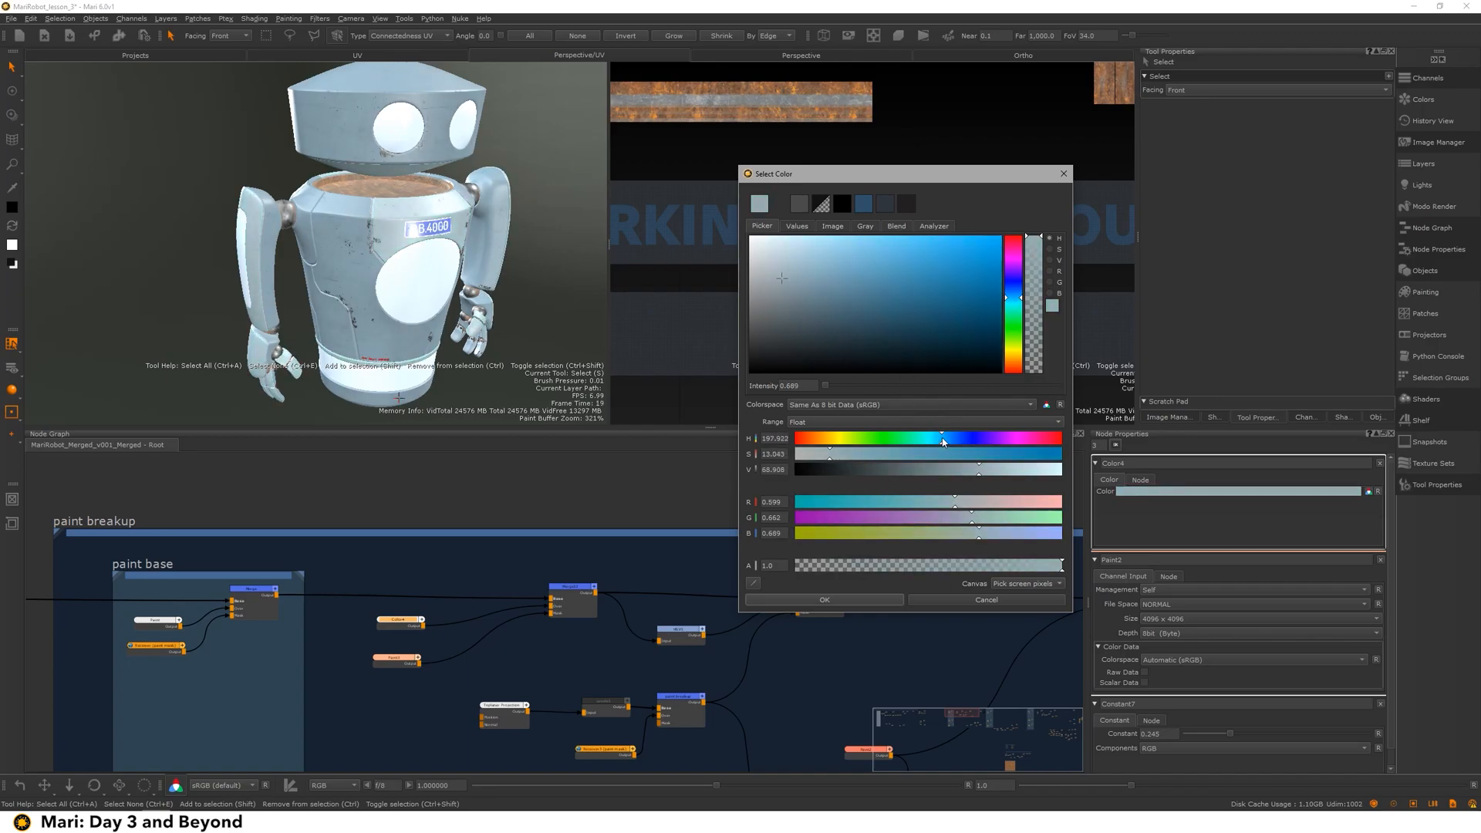
drag(814, 327, 845, 284)
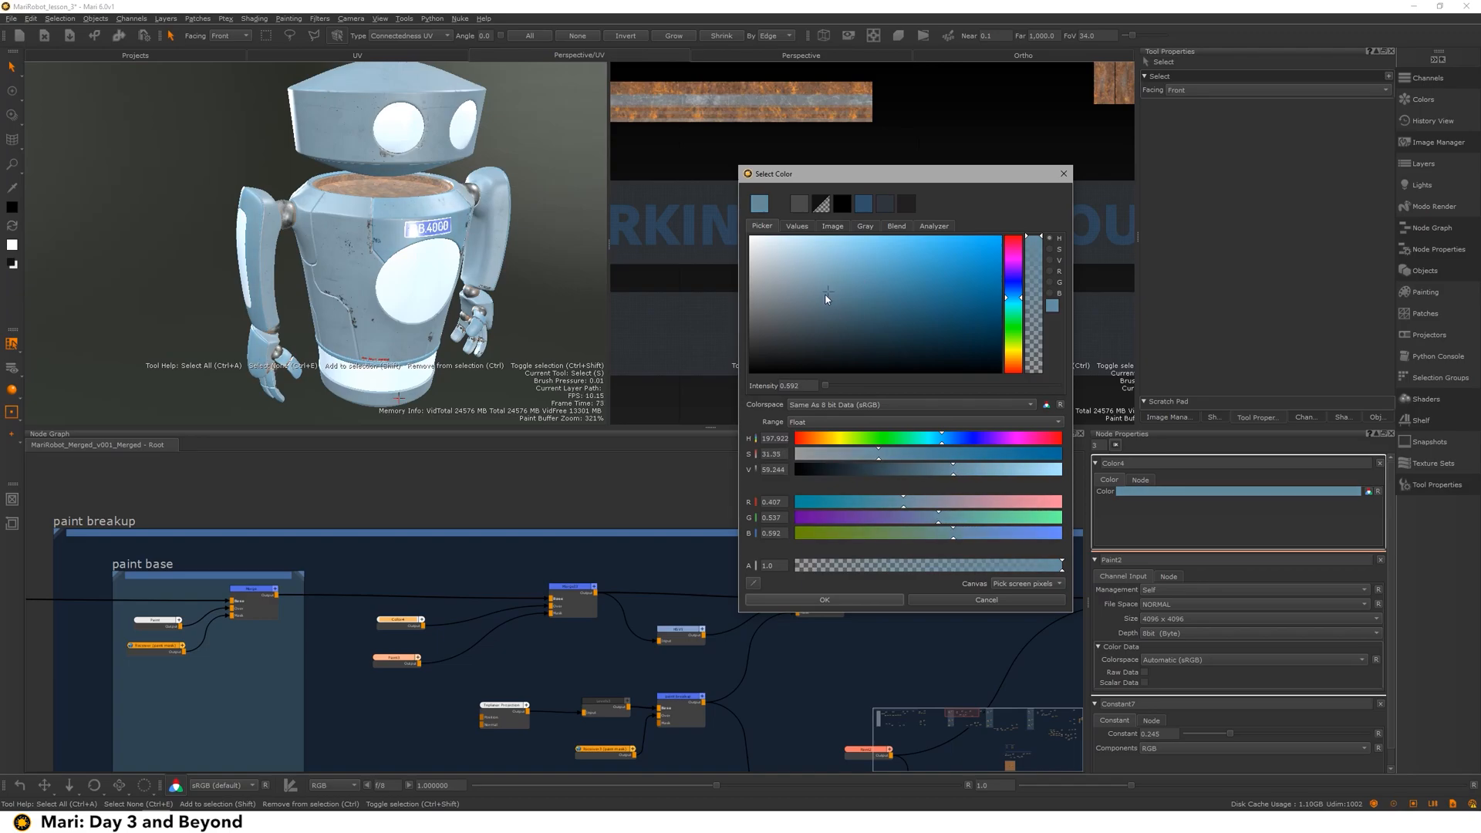
click(855, 603)
alt+drag(432, 231, 646, 273)
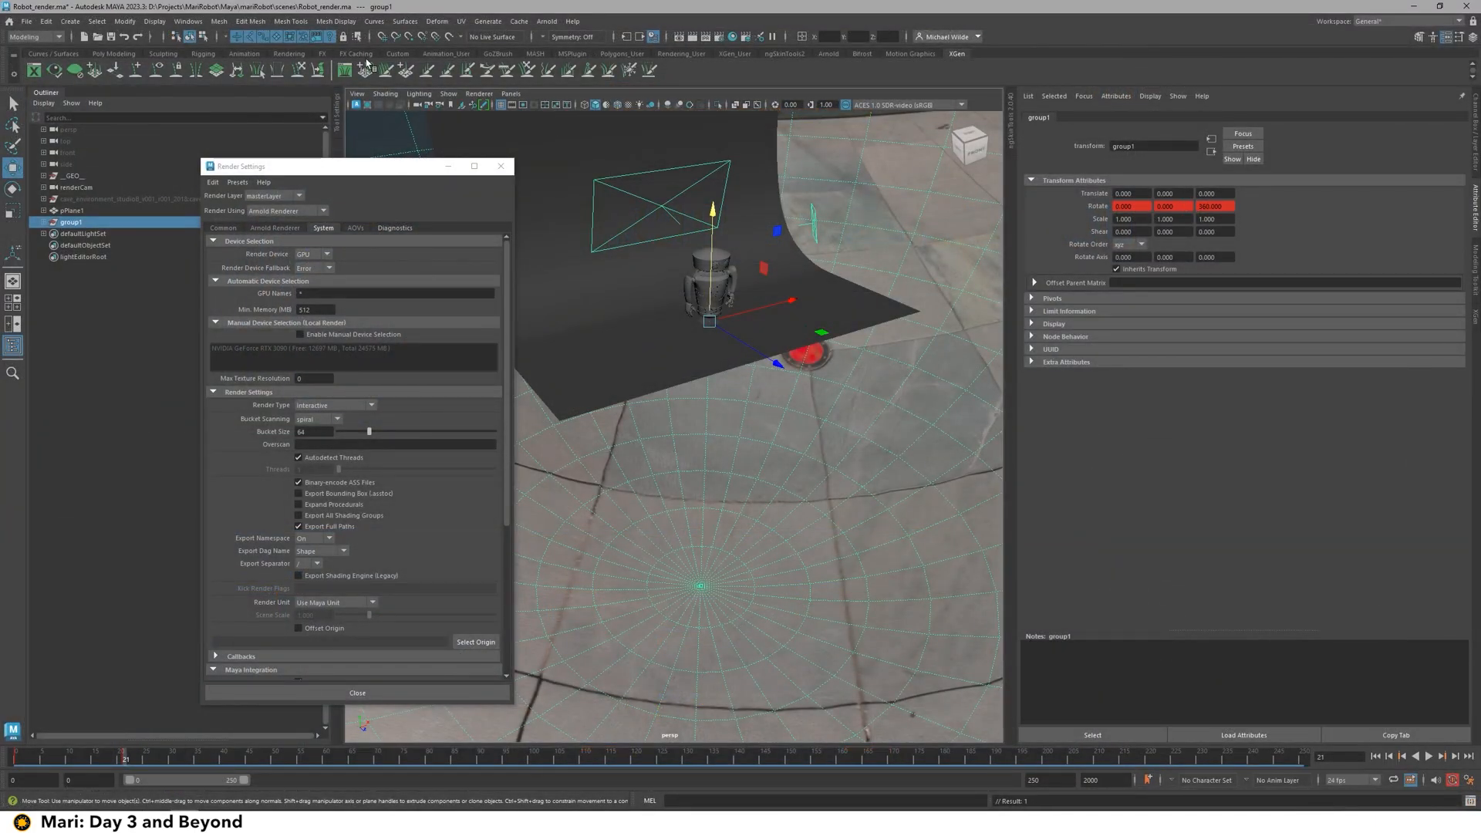
Step: Switch to Maya and open the Graph Editor showing group1's rotation curves
click(203, 21)
mouse_move(231, 83)
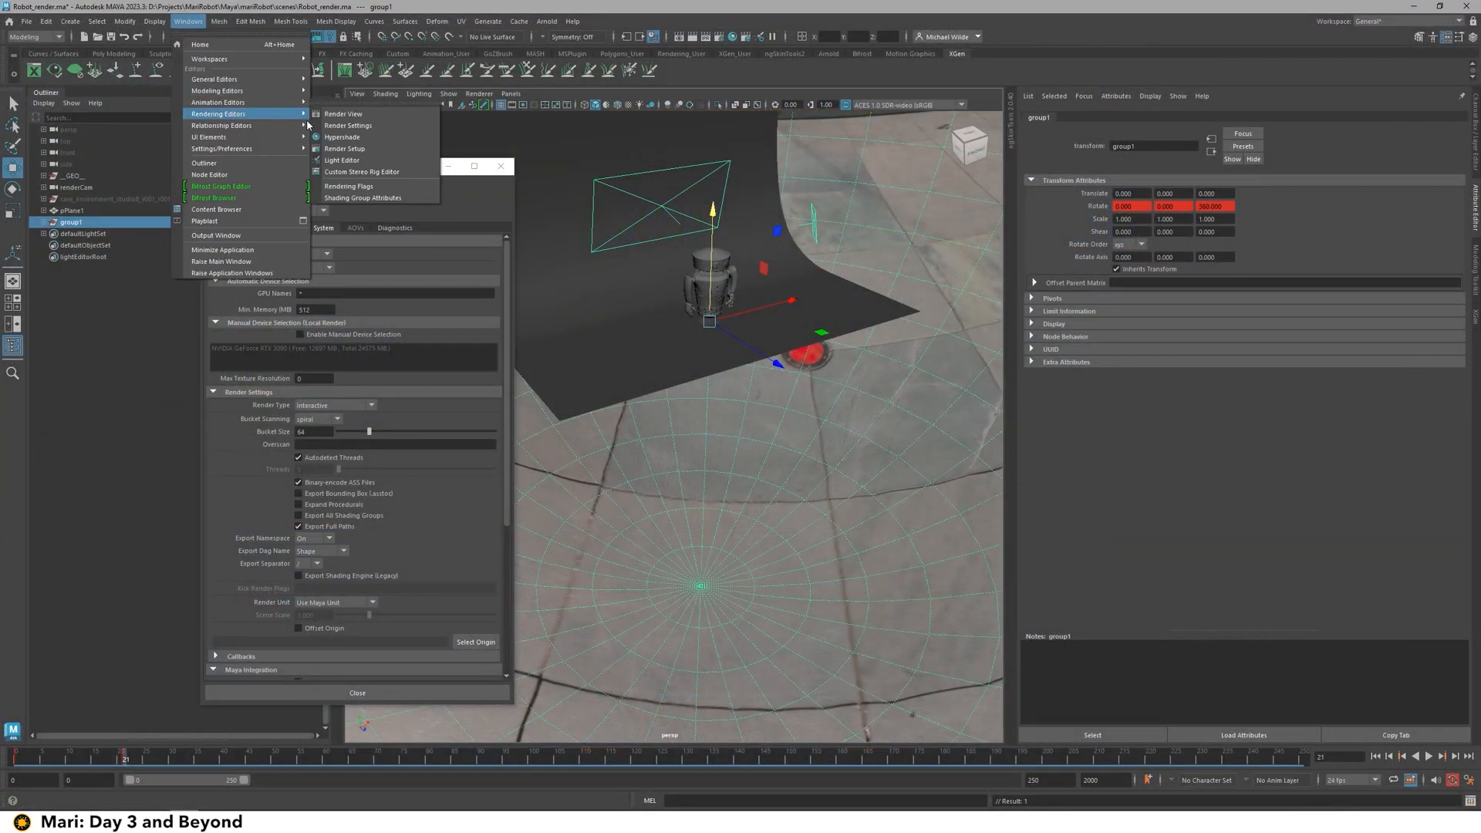
mouse_move(232, 115)
click(340, 104)
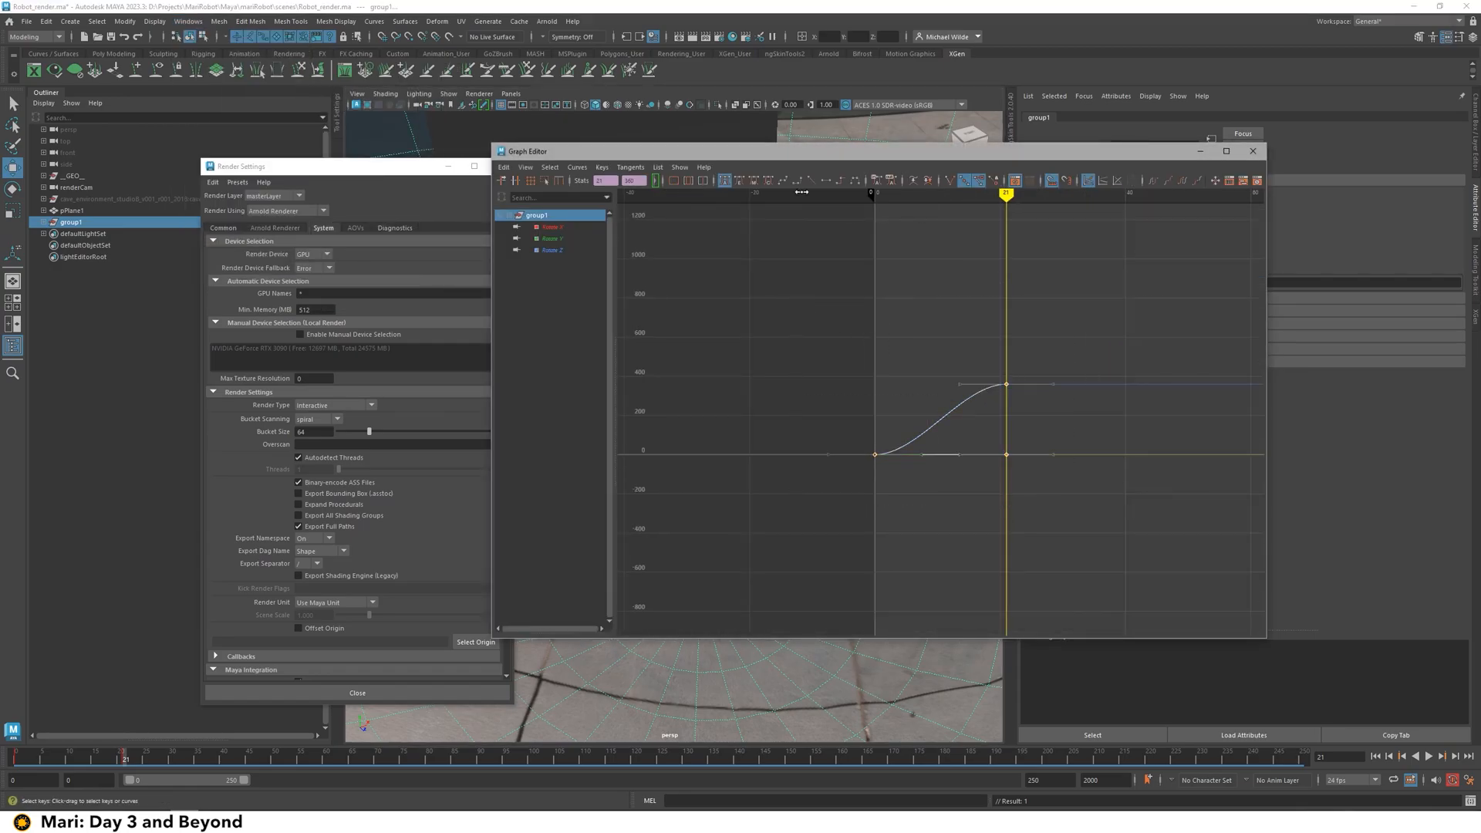